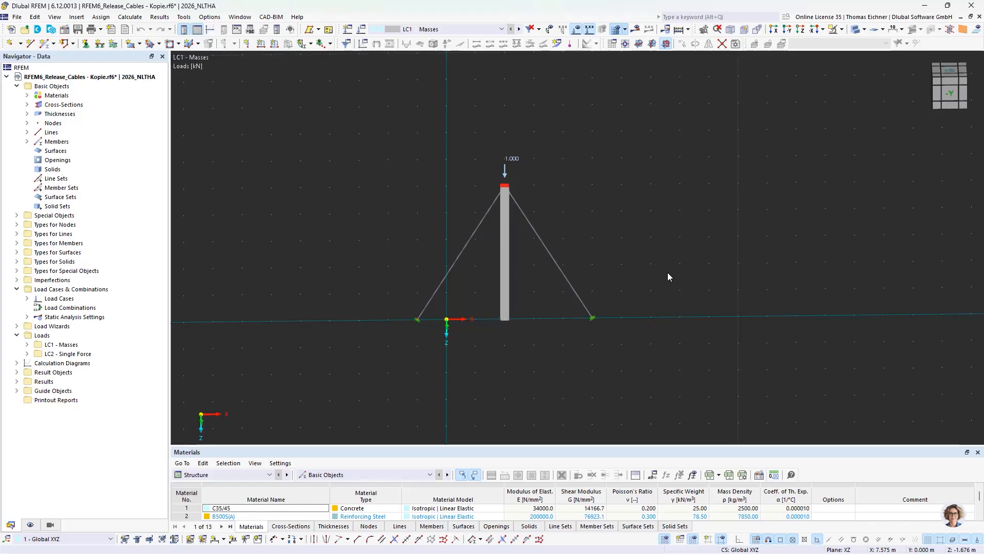
# Step: Examine the column, the two cable members and the vertical load at the column top in load case LC1 Masses
pyautogui.click(509, 297)
pyautogui.click(453, 265)
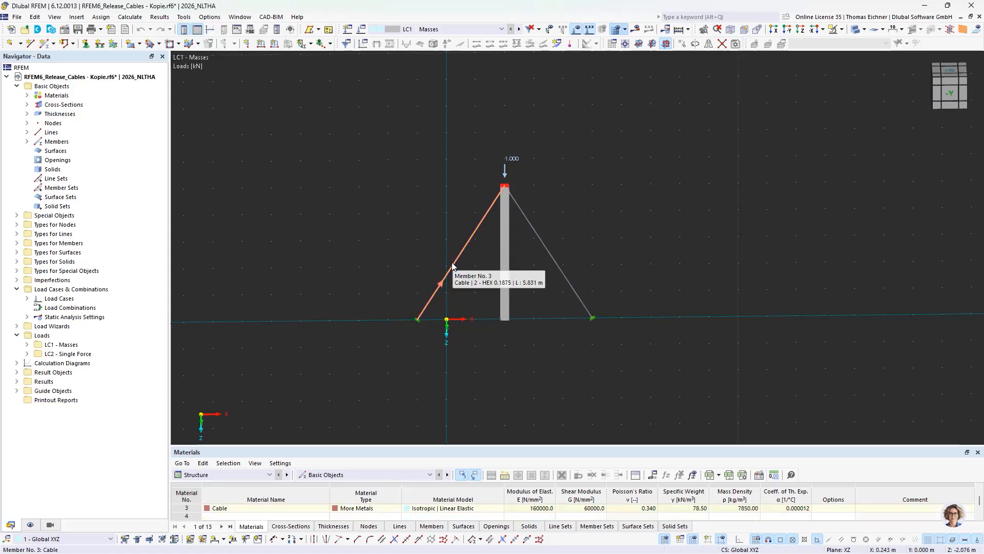
pyautogui.click(617, 250)
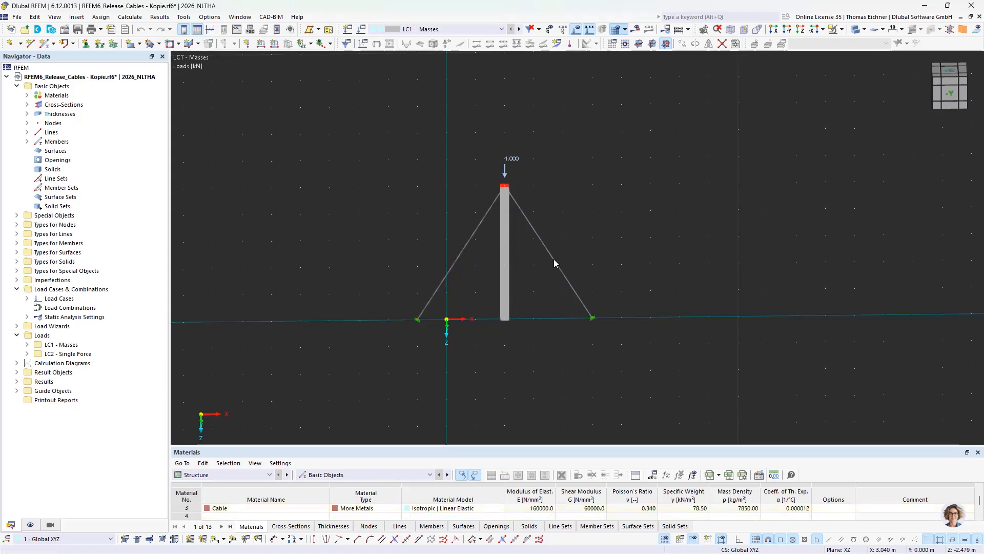
pyautogui.click(480, 237)
pyautogui.click(460, 29)
pyautogui.click(461, 29)
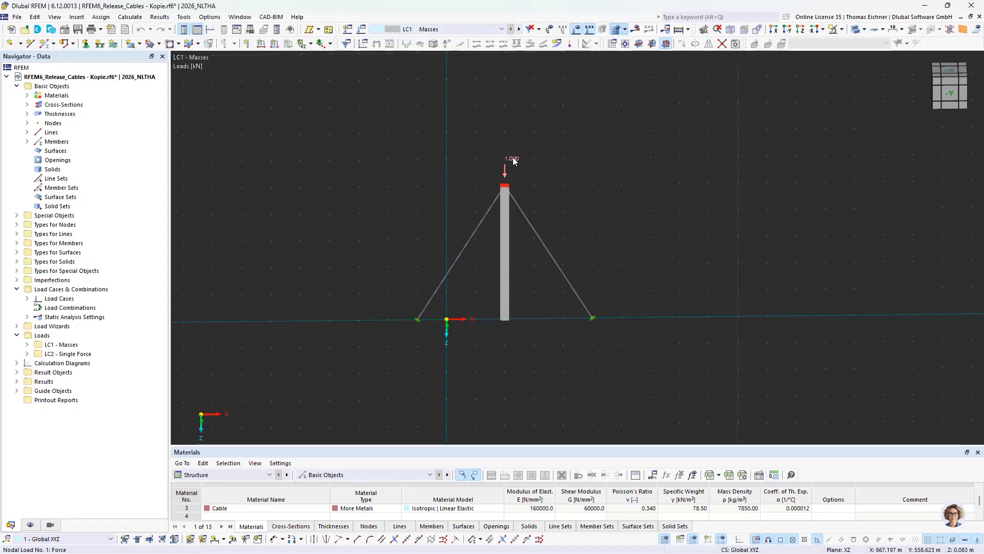
pyautogui.click(513, 161)
pyautogui.click(567, 207)
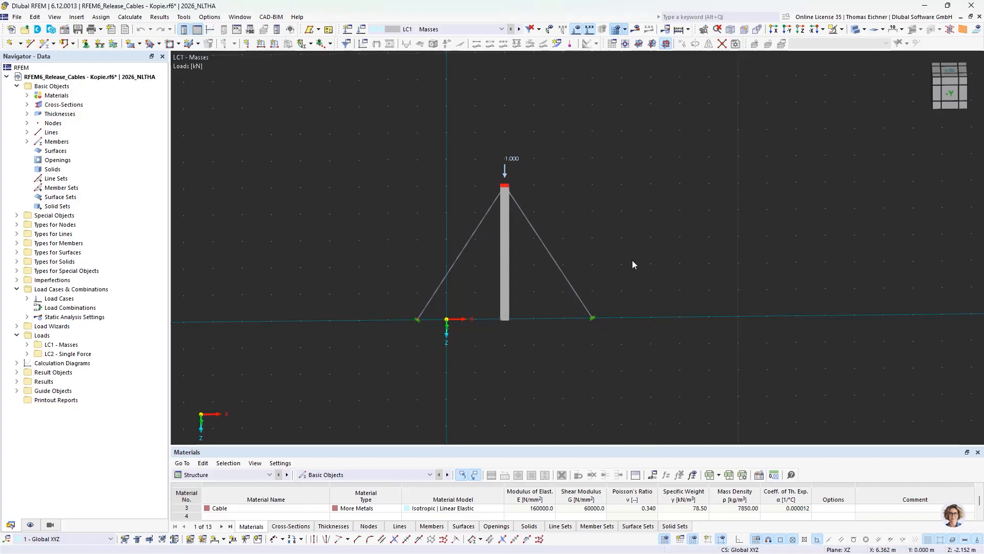
# Step: Make LC2 Single Force the active load case and examine its horizontal load and the cable on the loaded side
pyautogui.click(501, 29)
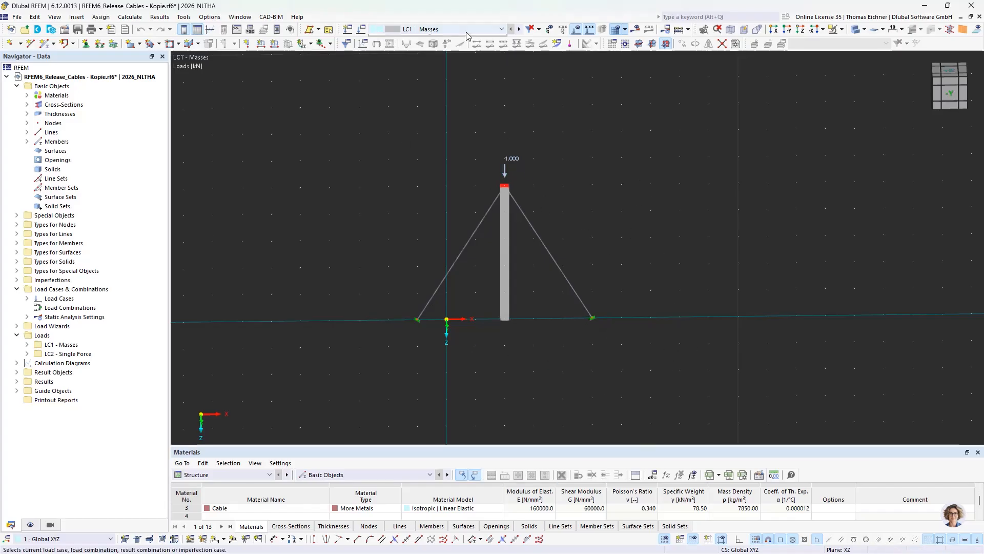
pyautogui.click(431, 47)
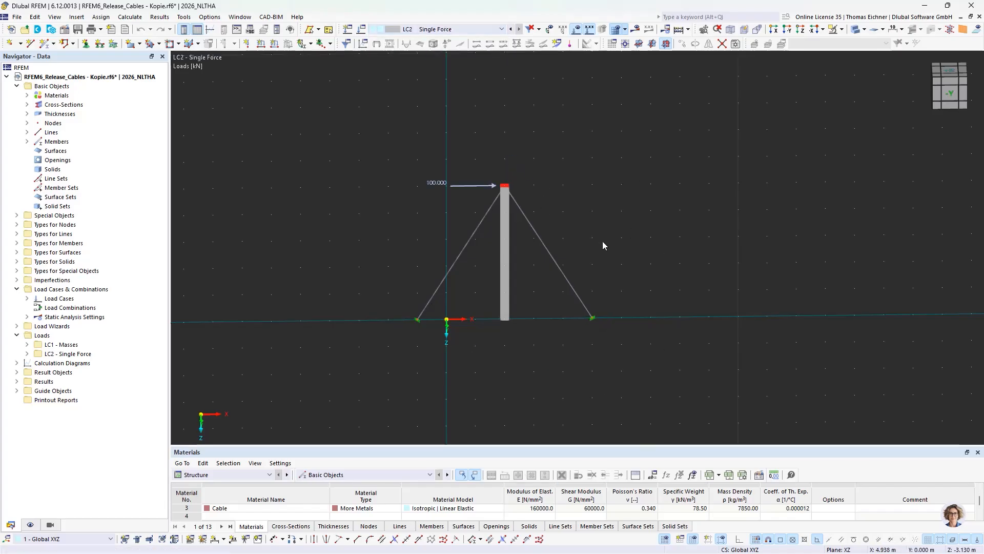
pyautogui.click(440, 183)
pyautogui.click(296, 202)
pyautogui.click(475, 237)
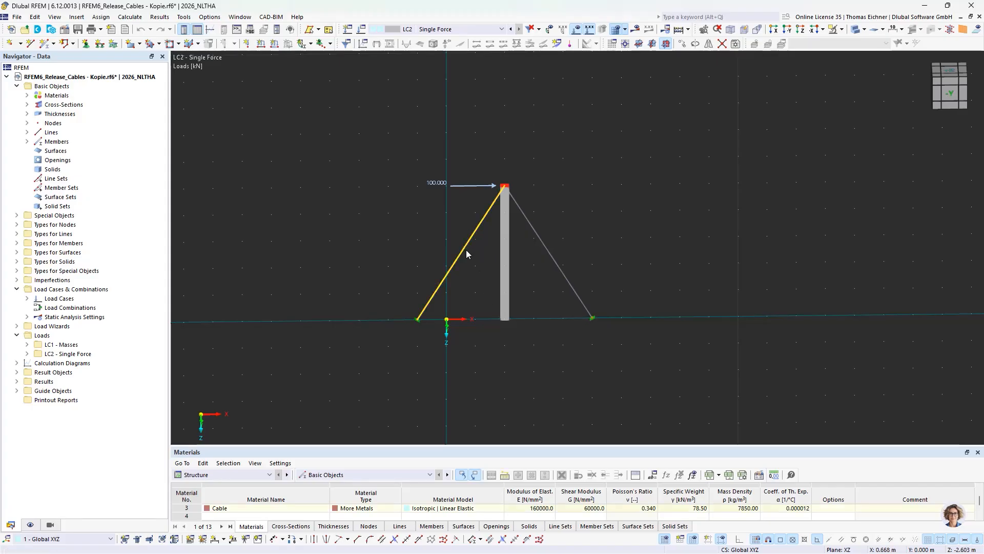
pyautogui.click(322, 219)
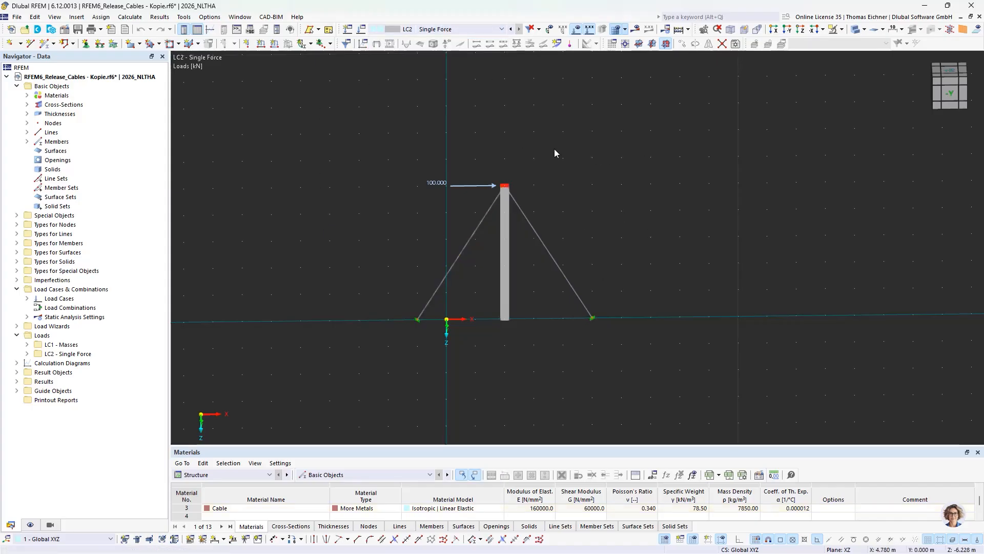
# Step: Activate the Time History Analysis add-on in the model's base data
pyautogui.moveTo(340, 143); pyautogui.dragTo(689, 354)
pyautogui.click(684, 352)
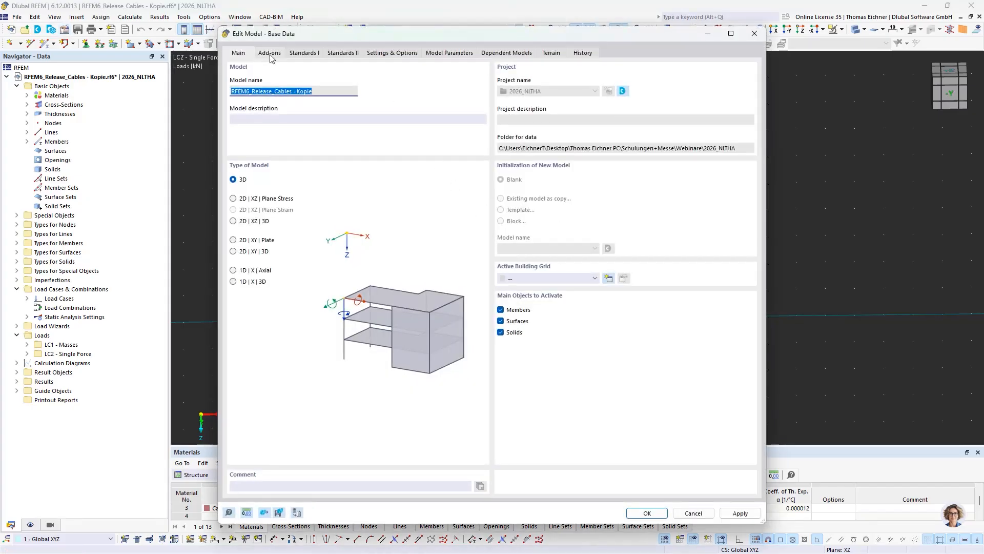
pyautogui.click(270, 54)
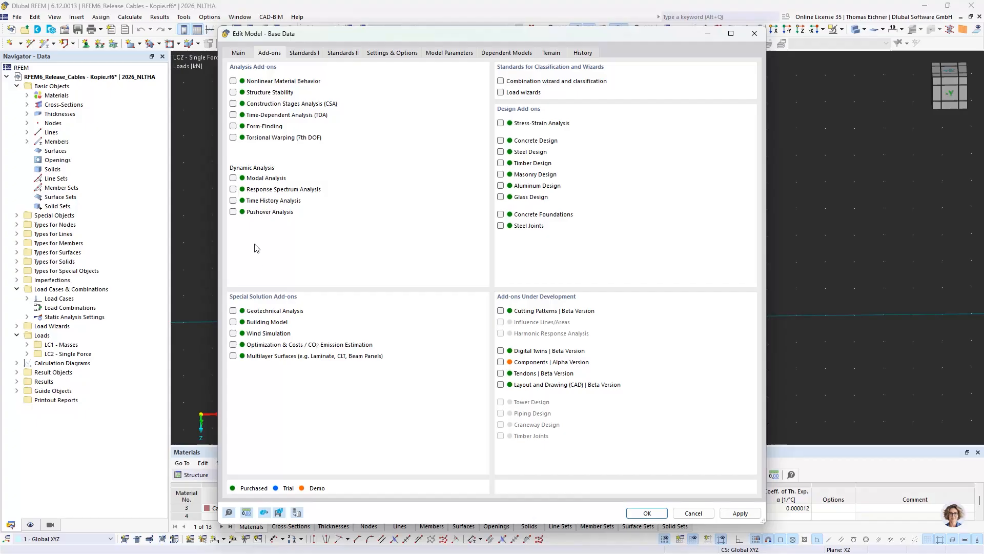
pyautogui.click(233, 201)
pyautogui.click(647, 513)
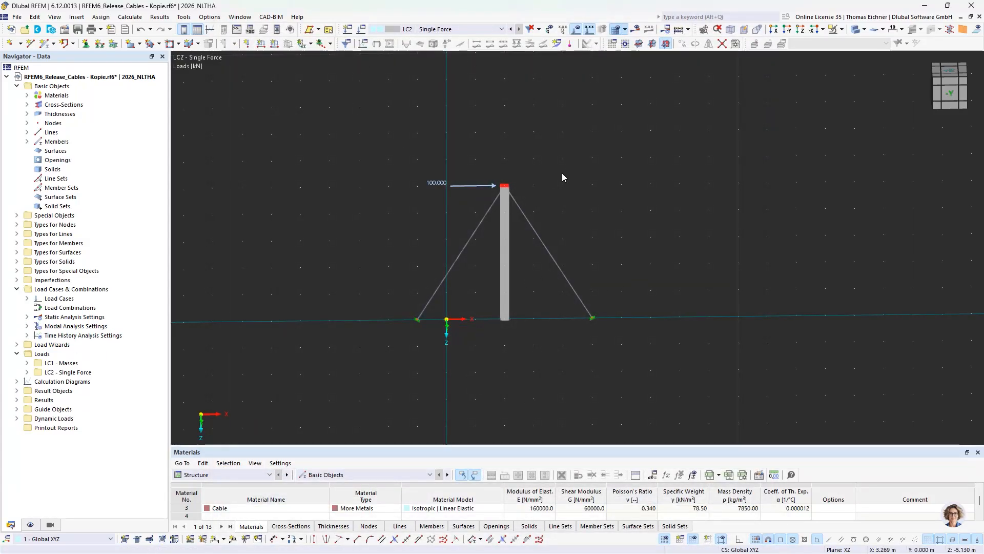
# Step: Duplicate load case LC2 Single Force in the load case list
pyautogui.moveTo(562, 175); pyautogui.dragTo(542, 172, button='middle')
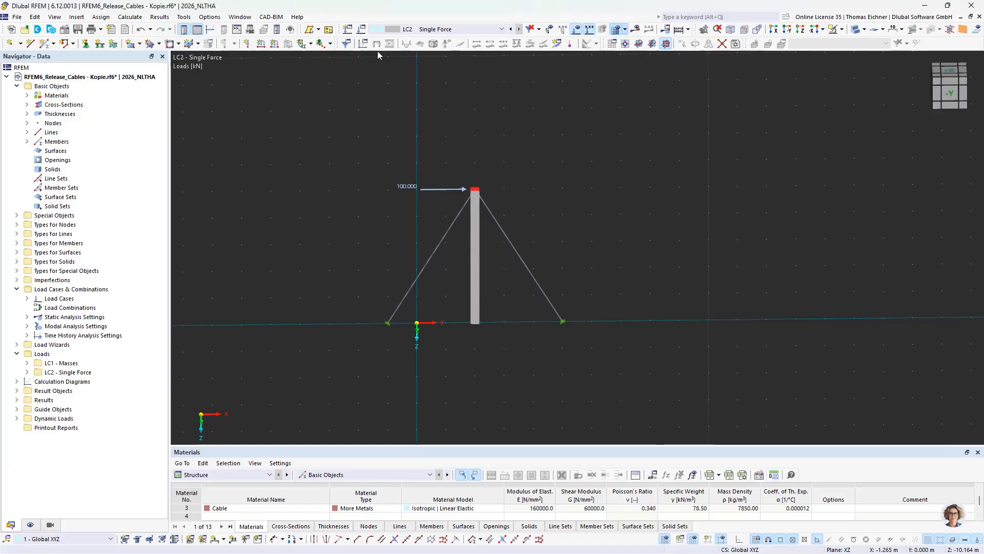
pyautogui.click(360, 29)
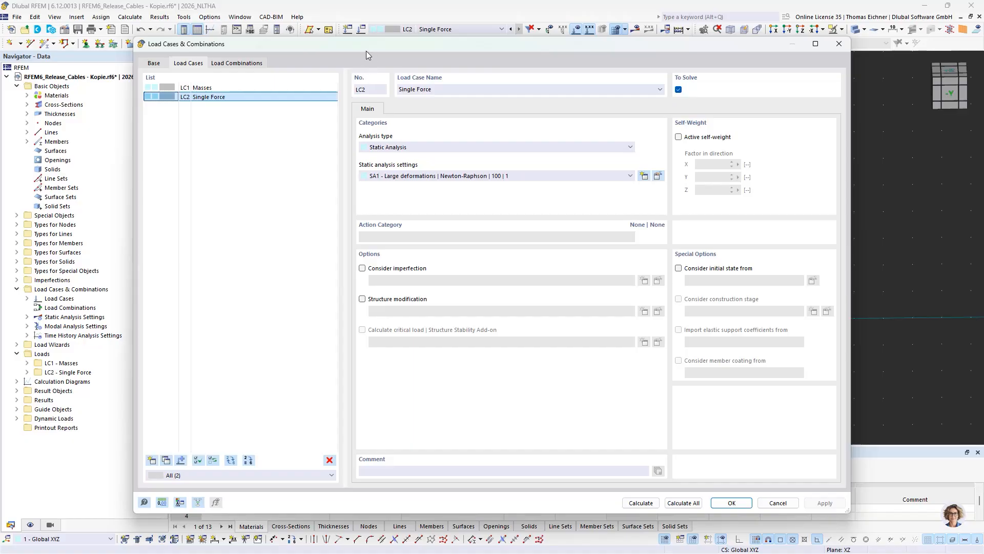
pyautogui.moveTo(366, 48); pyautogui.dragTo(740, 69)
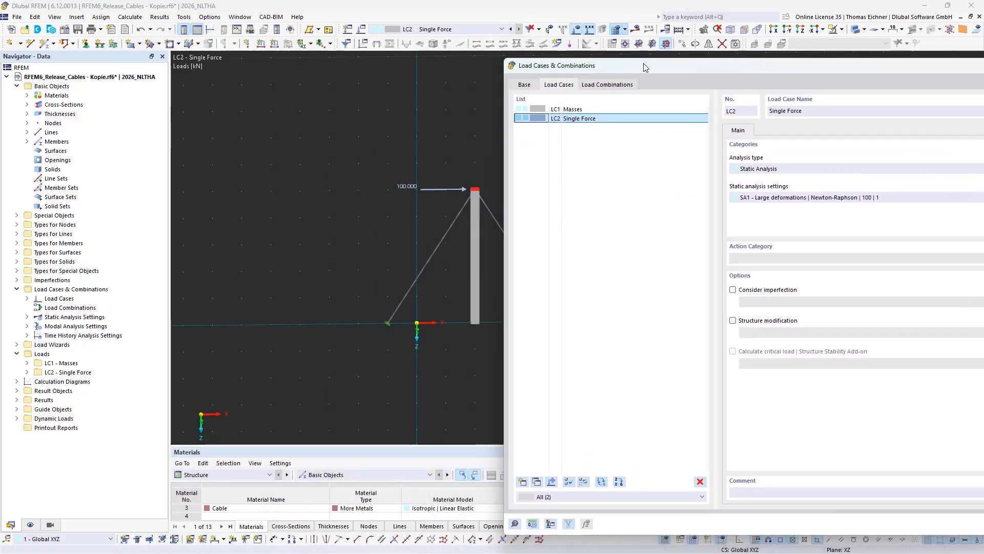
pyautogui.moveTo(644, 63); pyautogui.dragTo(654, 60)
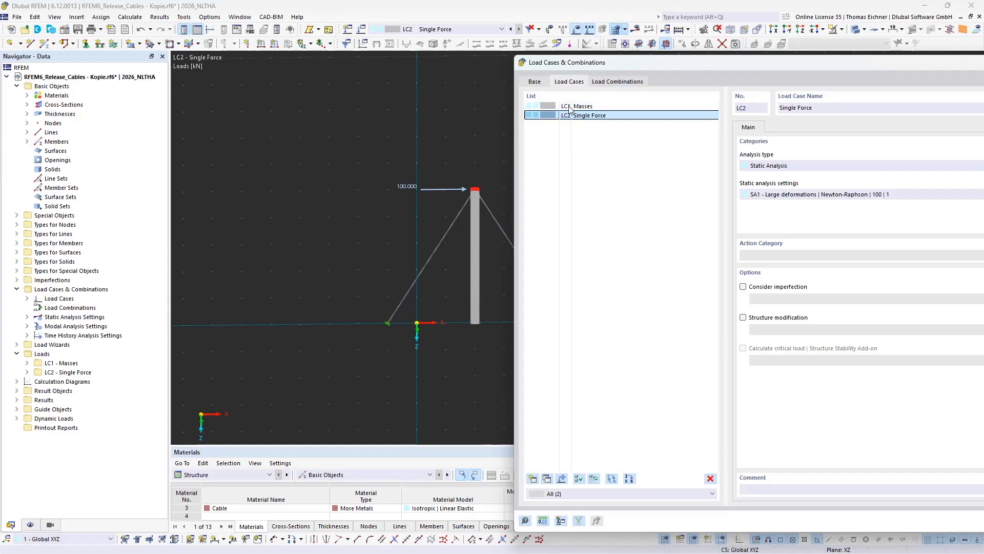
pyautogui.click(547, 479)
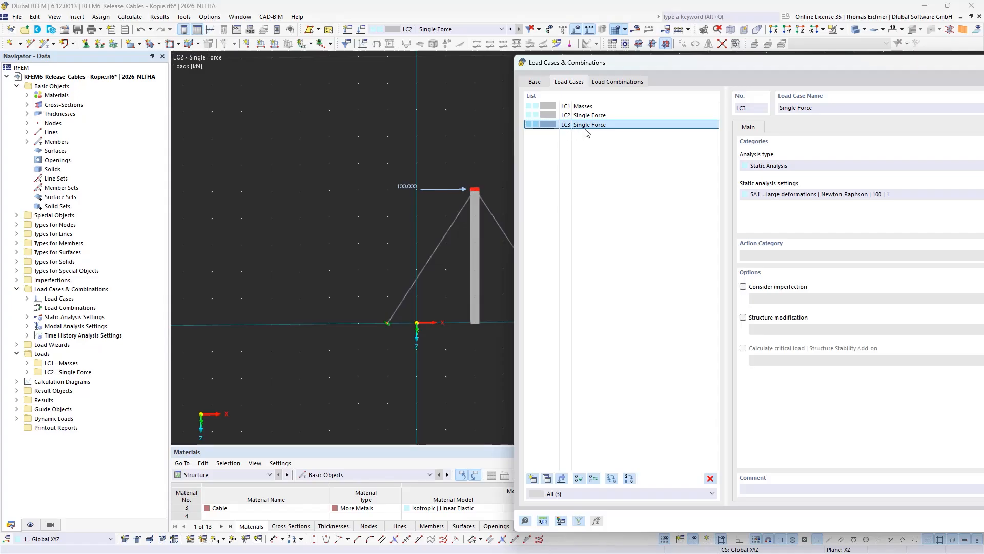
# Step: Set the copied load case LC3 to Time History Analysis | Time Diagram and append LC-THA-TD to its name
pyautogui.click(782, 164)
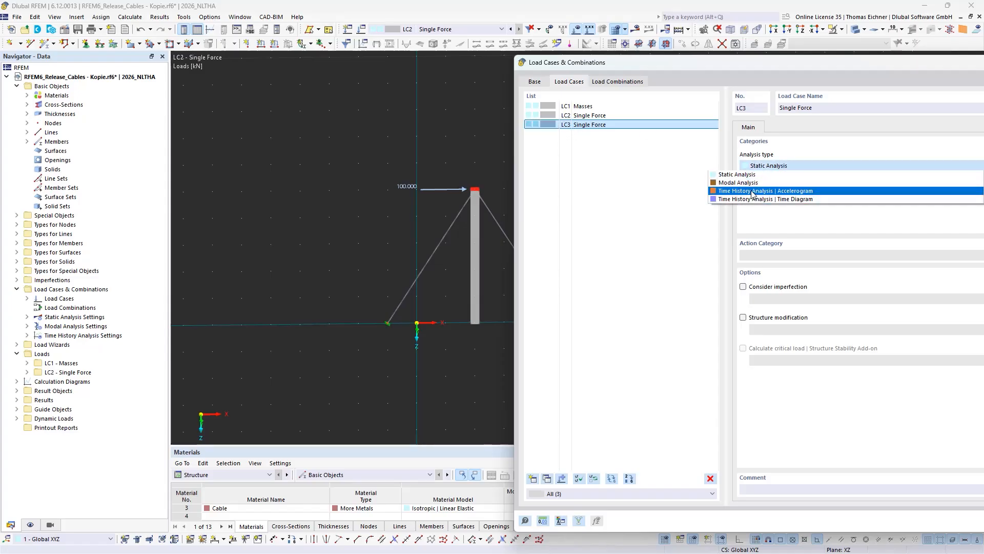
pyautogui.click(747, 200)
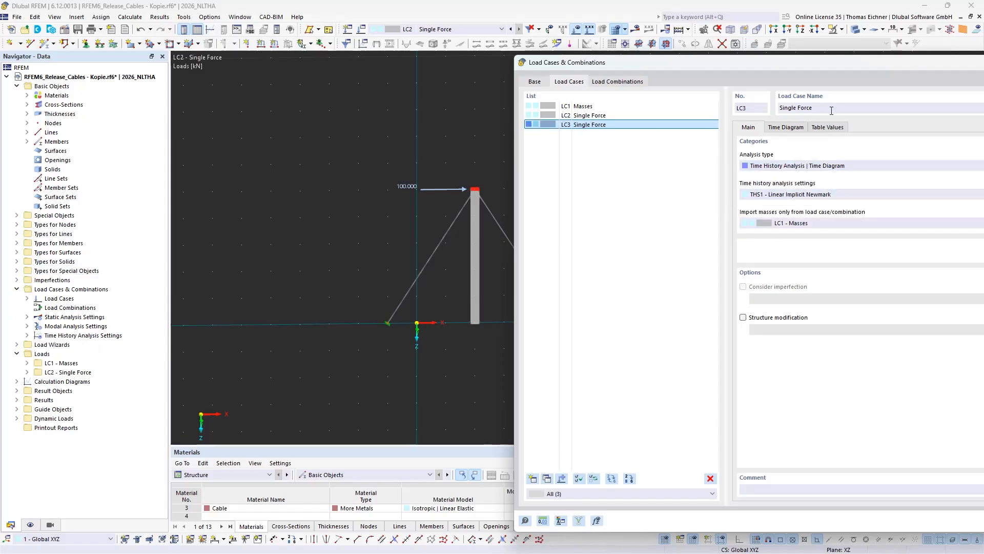
pyautogui.moveTo(679, 120); pyautogui.dragTo(680, 118)
pyautogui.write('LC-THA-TD')
pyautogui.moveTo(774, 62); pyautogui.dragTo(446, 61)
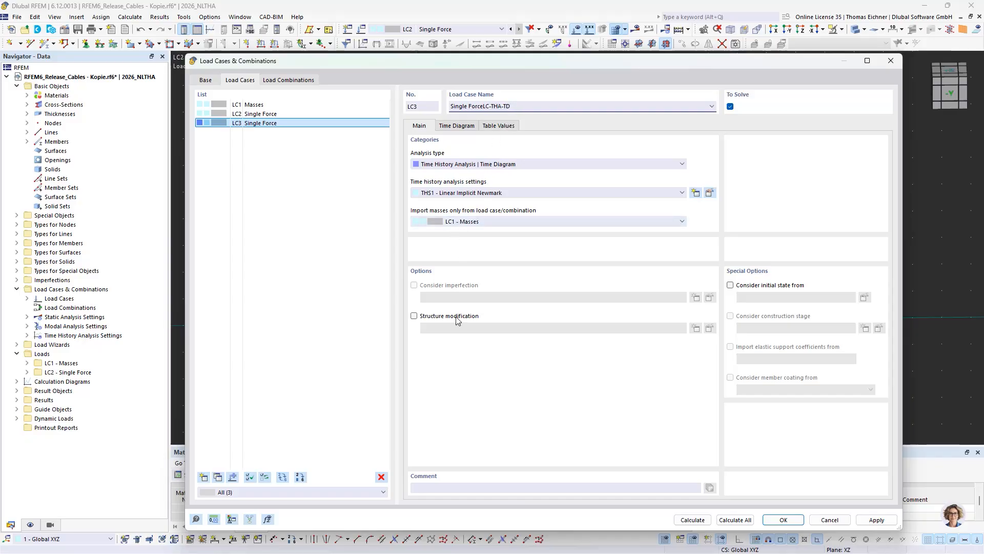
# Step: Create a time diagram for LC3 with definition type Function and the multiplier function sin(0.5*t)
pyautogui.click(456, 126)
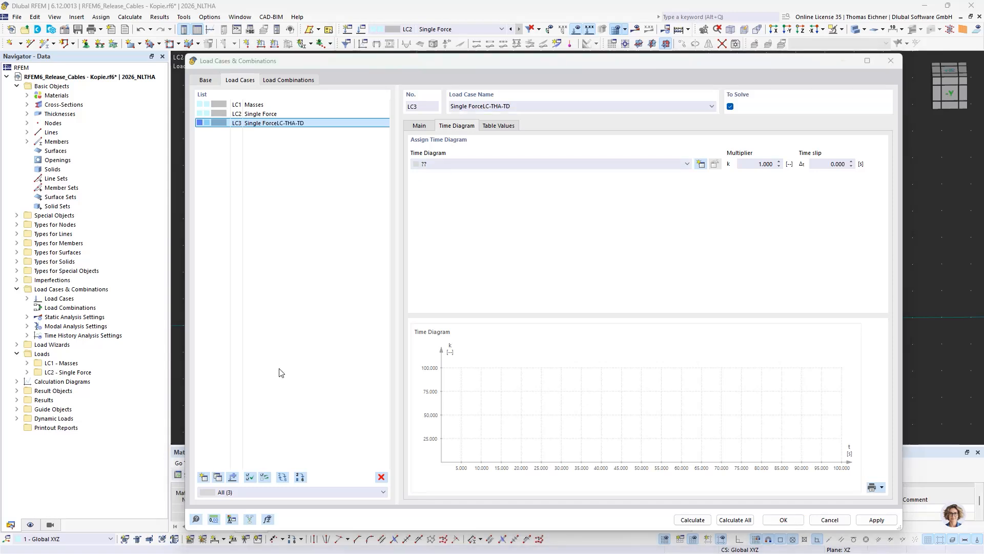
pyautogui.click(701, 164)
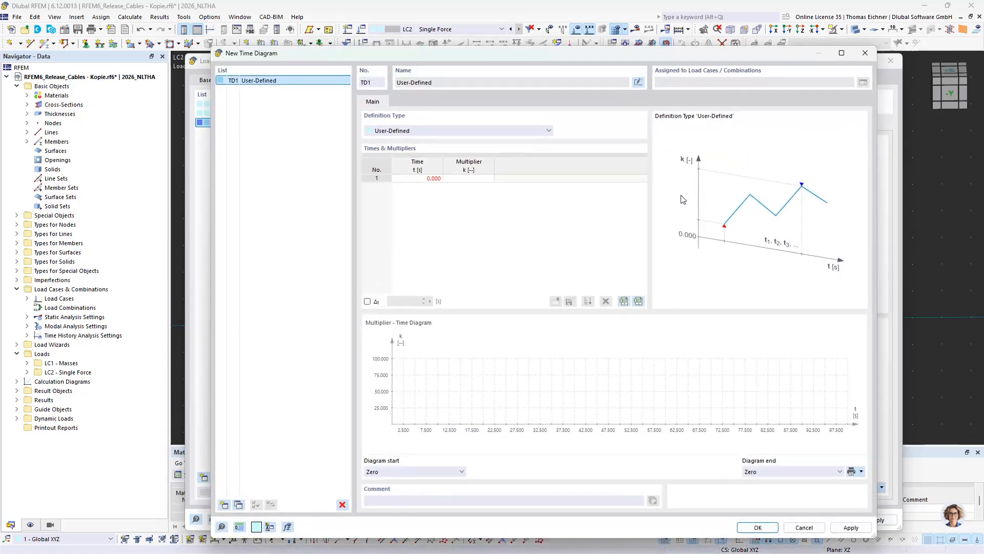
pyautogui.click(440, 136)
pyautogui.click(404, 148)
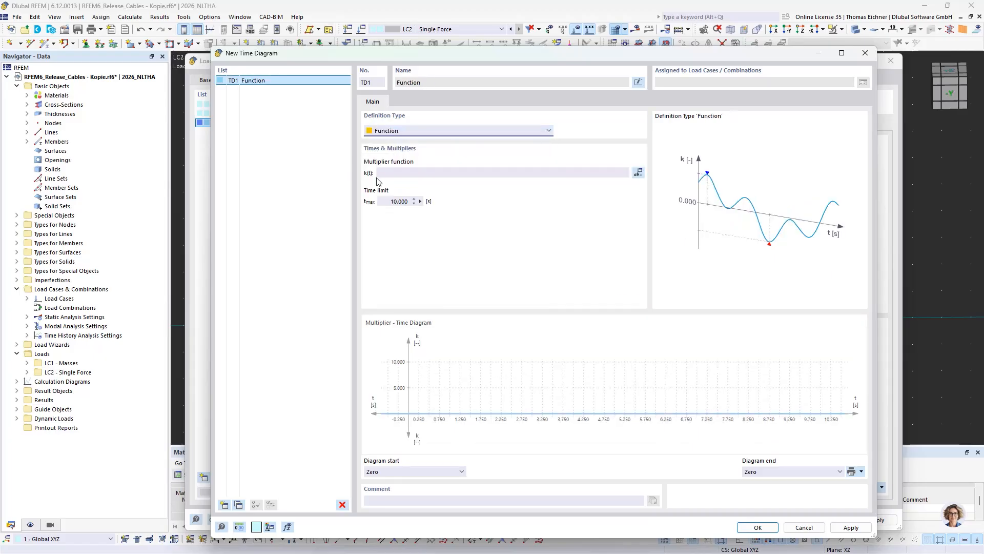
pyautogui.click(406, 174)
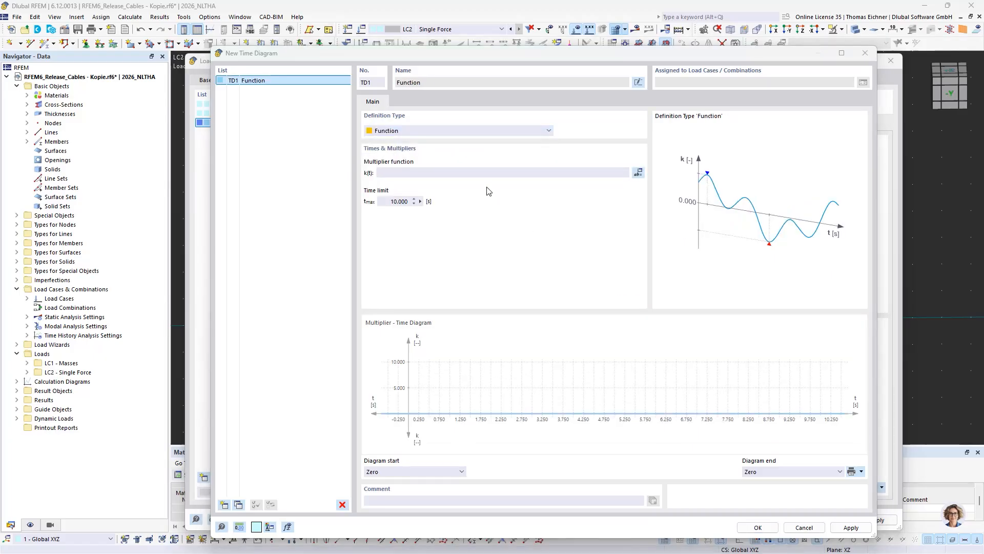
pyautogui.click(493, 173)
pyautogui.write('sin')
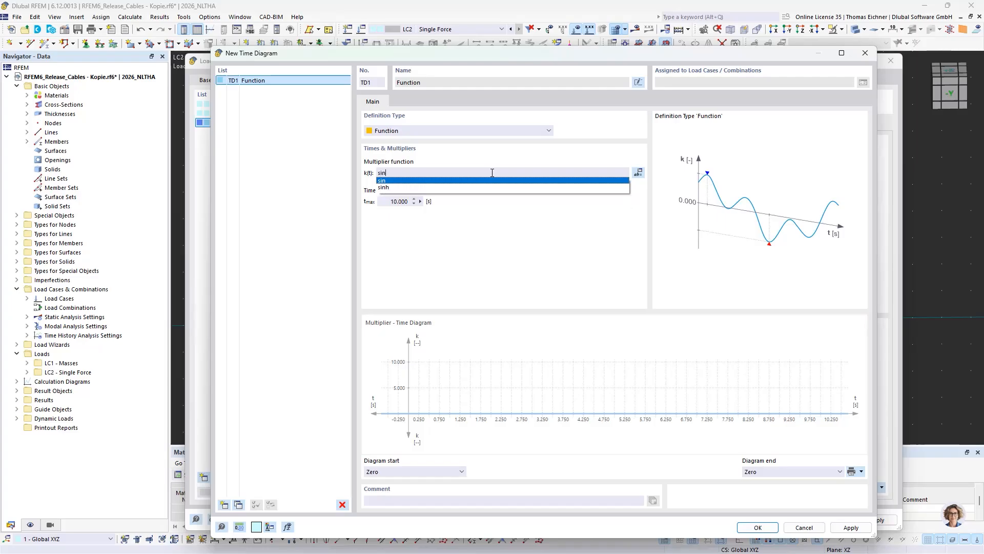
pyautogui.write('(0.5')
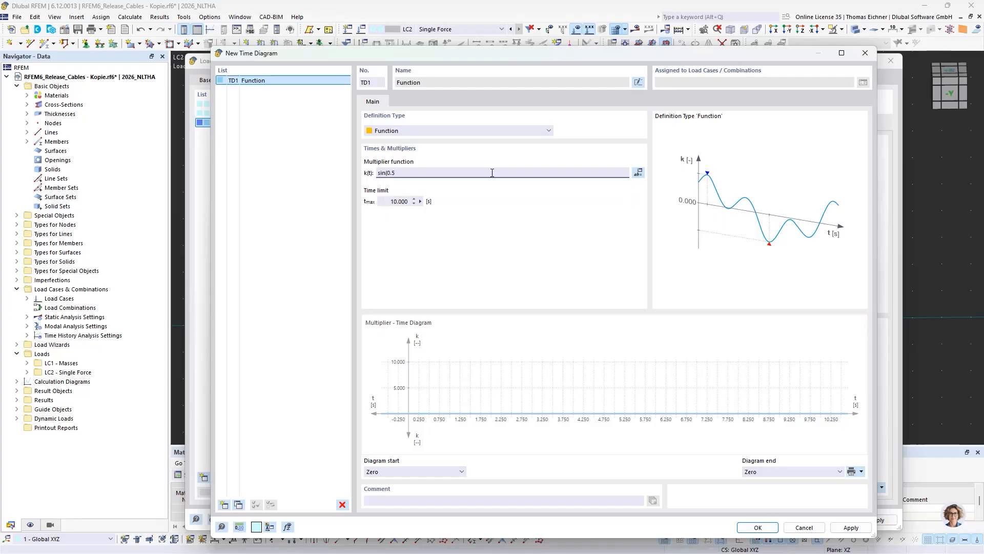
pyautogui.write('*t')
# Step: Set the time diagram's time limit to 15 s and assign the diagram to LC3
pyautogui.click(400, 200)
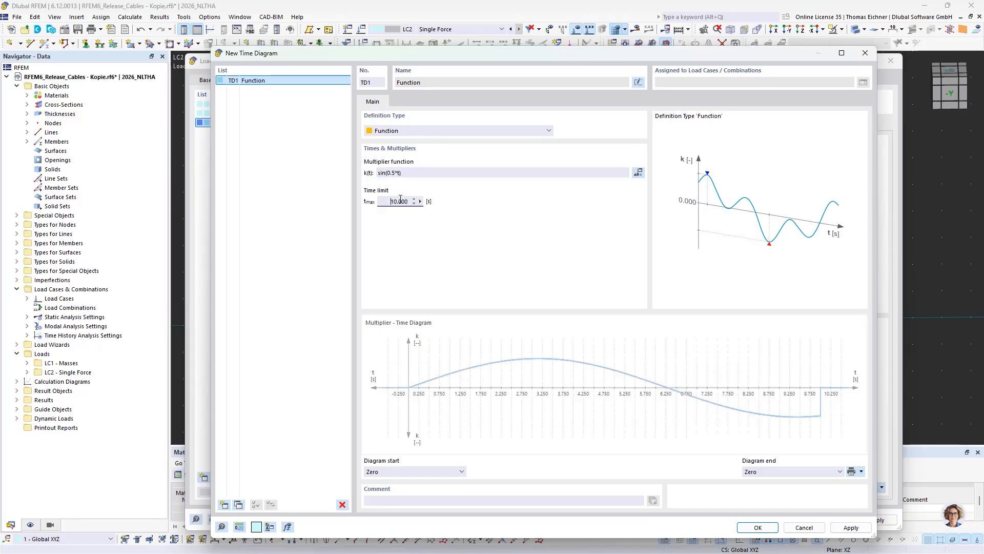
pyautogui.doubleClick(400, 200)
pyautogui.write('15')
pyautogui.click(415, 173)
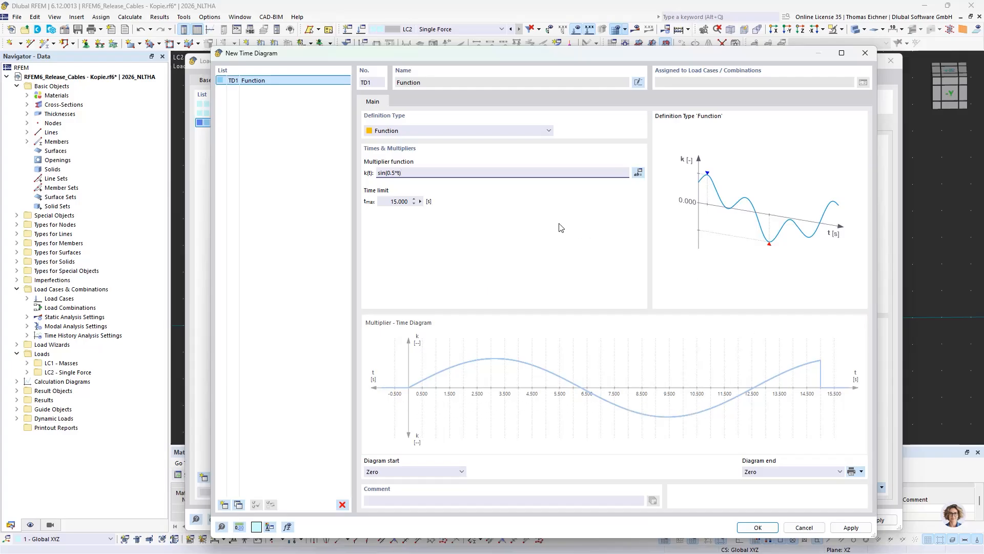
pyautogui.click(408, 205)
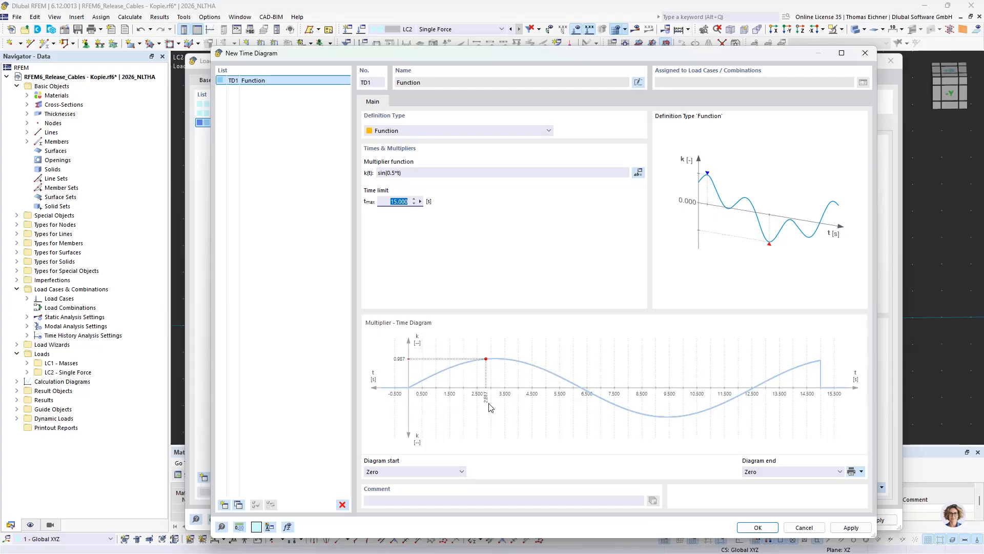
pyautogui.click(758, 527)
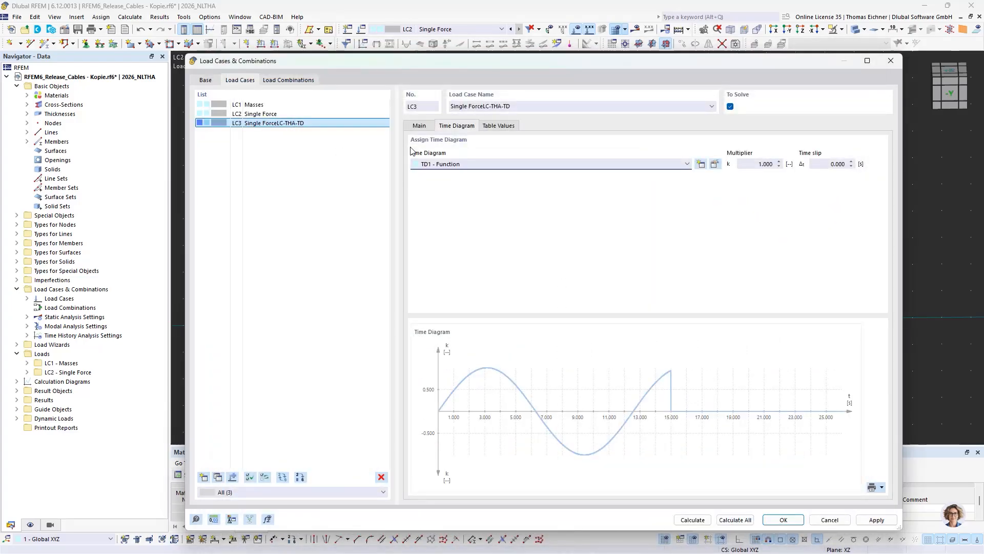
# Step: Remove "Single Force" from the name of LC3 so that only LC-THA-TD remains
pyautogui.click(483, 107)
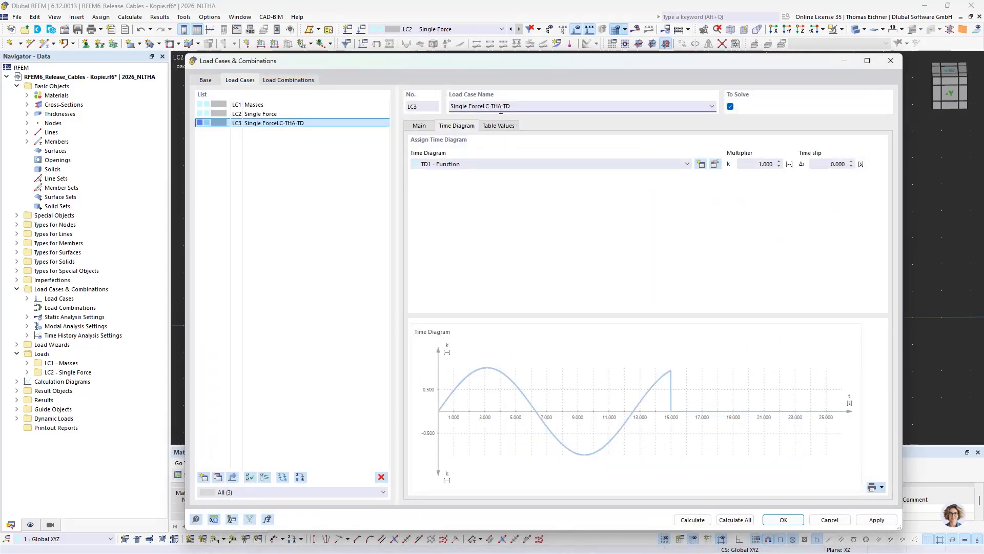
pyautogui.click(520, 109)
pyautogui.moveTo(485, 107); pyautogui.dragTo(450, 106)
pyautogui.press('BackSpace')
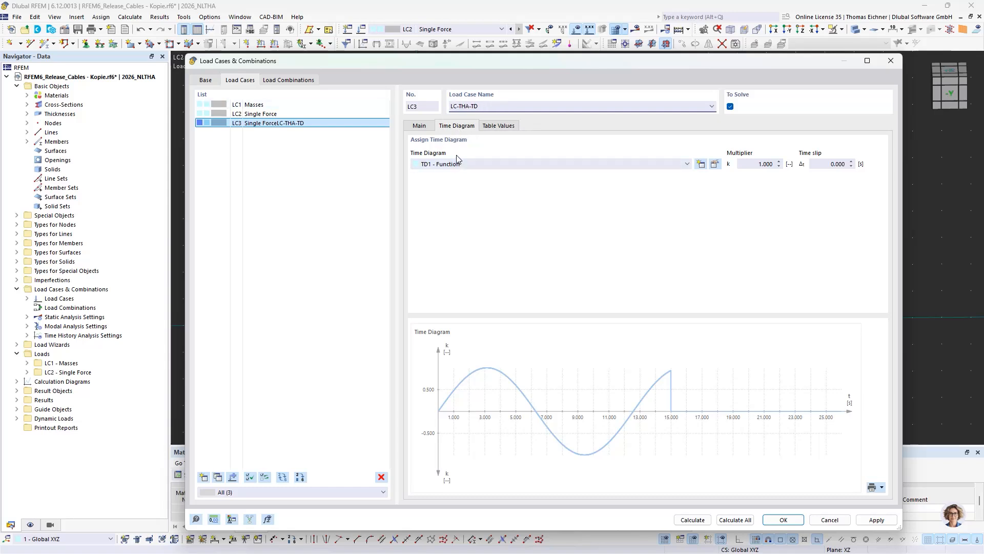
# Step: Set the maximum time to 13 s in LC3's time history analysis settings THS1
pyautogui.click(420, 126)
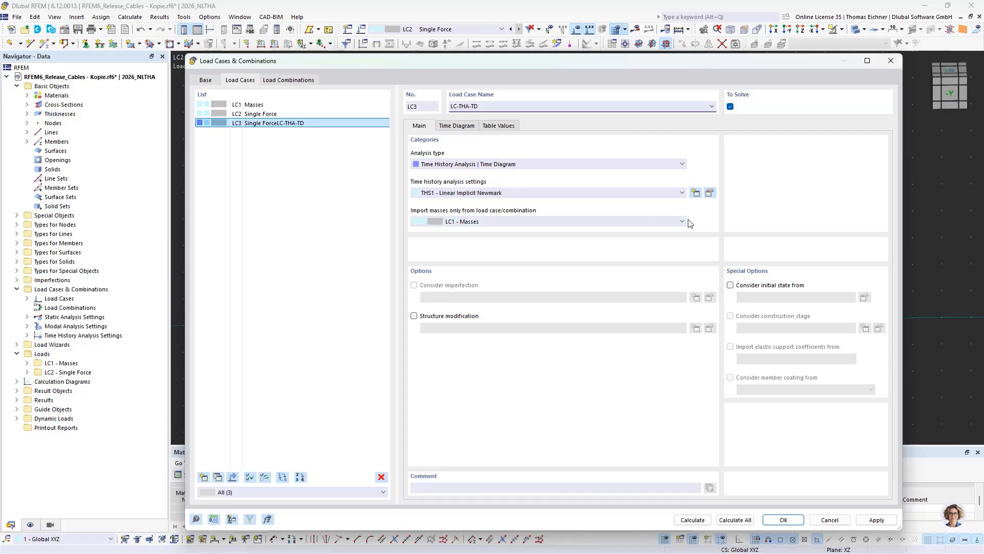
pyautogui.click(709, 193)
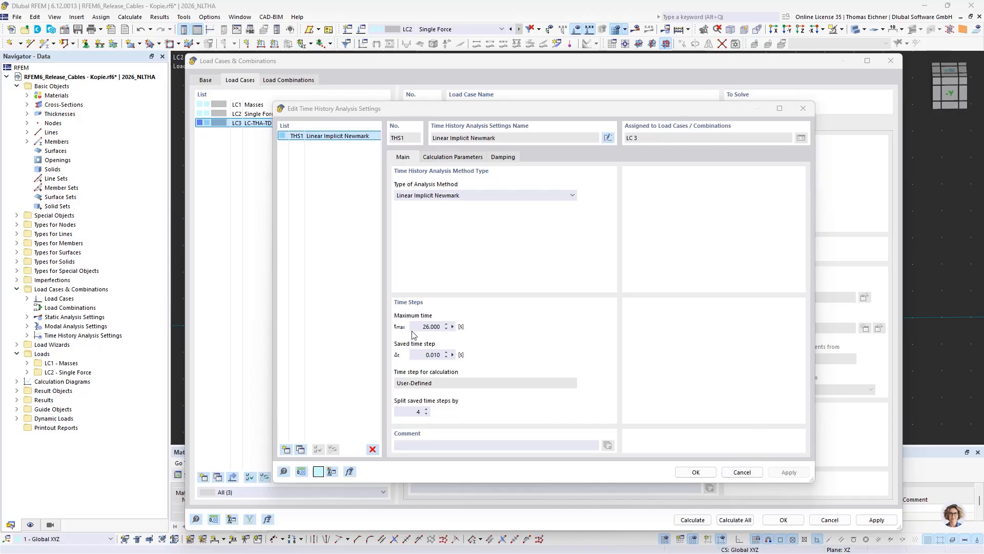
pyautogui.click(683, 306)
pyautogui.write('13')
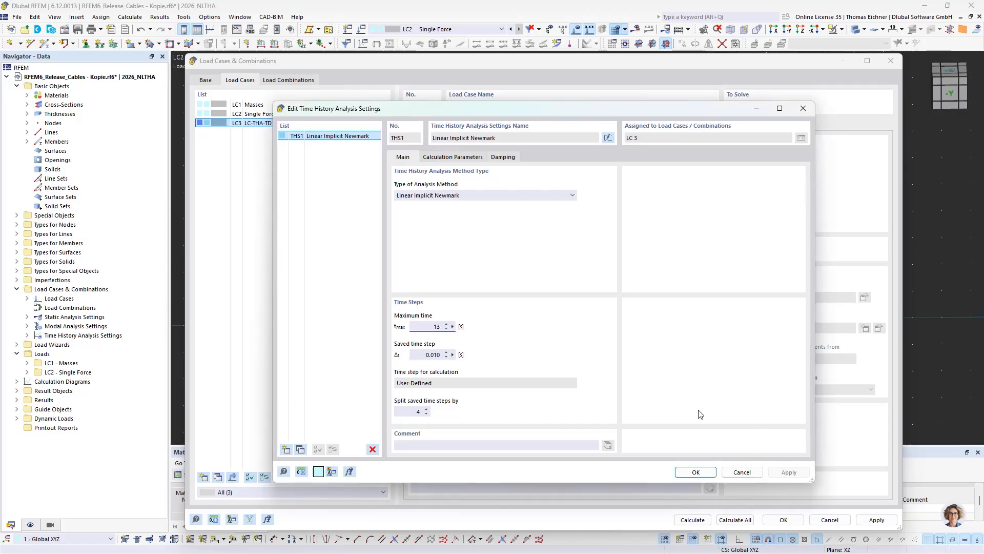
# Step: Set the saved time step to 0.1 s and split the saved time steps by 1000
pyautogui.click(441, 355)
pyautogui.doubleClick(441, 354)
pyautogui.write('0.1')
pyautogui.press('Tab')
pyautogui.write('1000')
pyautogui.click(424, 354)
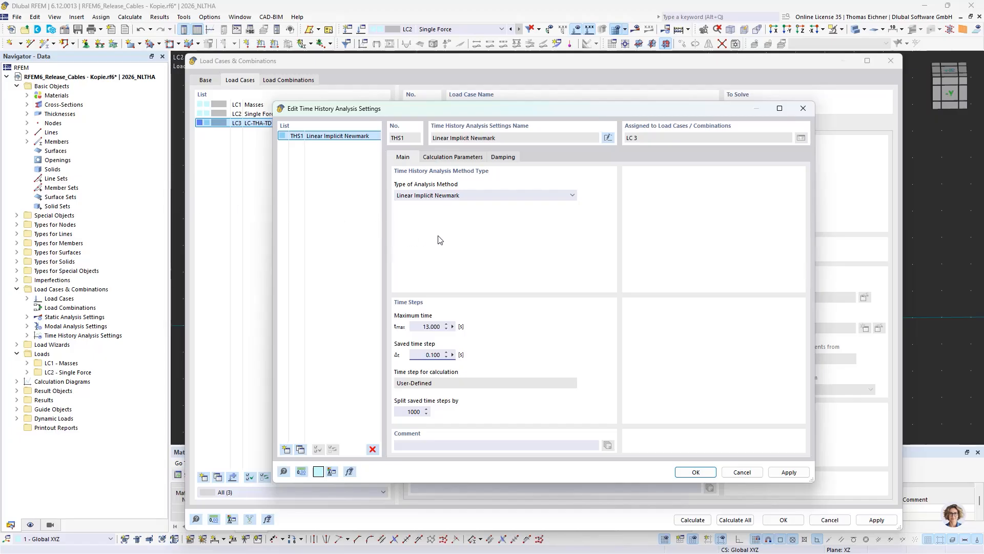
# Step: Limit the mass matrix of THS1 to direction X by deactivating directions Y and Z and the rotations about X, Y and Z
pyautogui.click(416, 411)
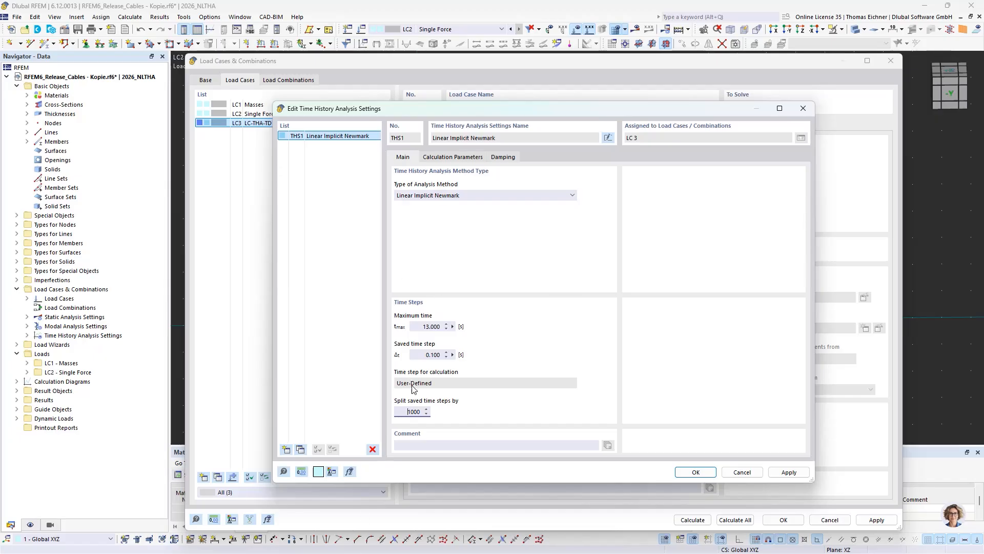
pyautogui.moveTo(408, 413); pyautogui.dragTo(458, 411)
pyautogui.click(464, 158)
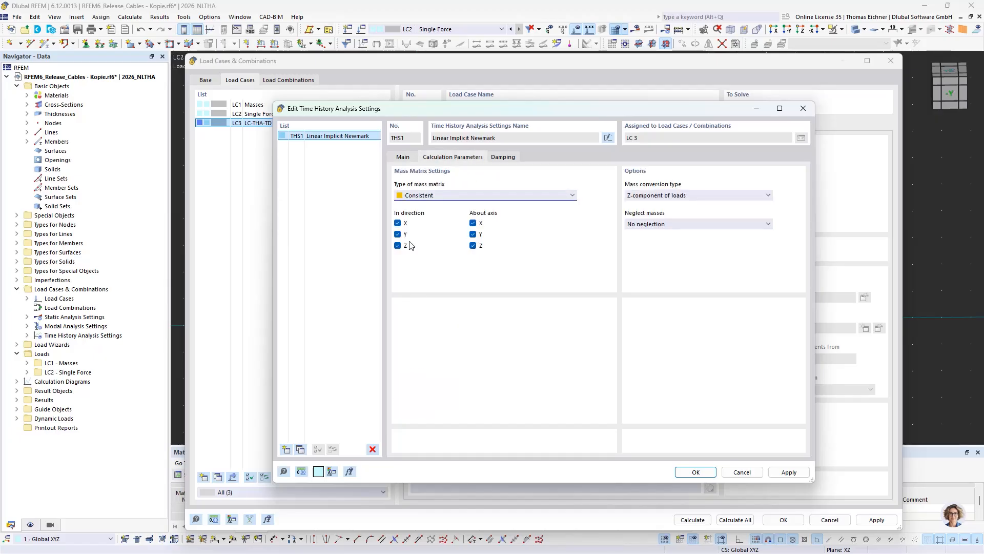
pyautogui.click(397, 234)
pyautogui.click(397, 246)
pyautogui.click(473, 223)
pyautogui.click(473, 234)
pyautogui.click(474, 245)
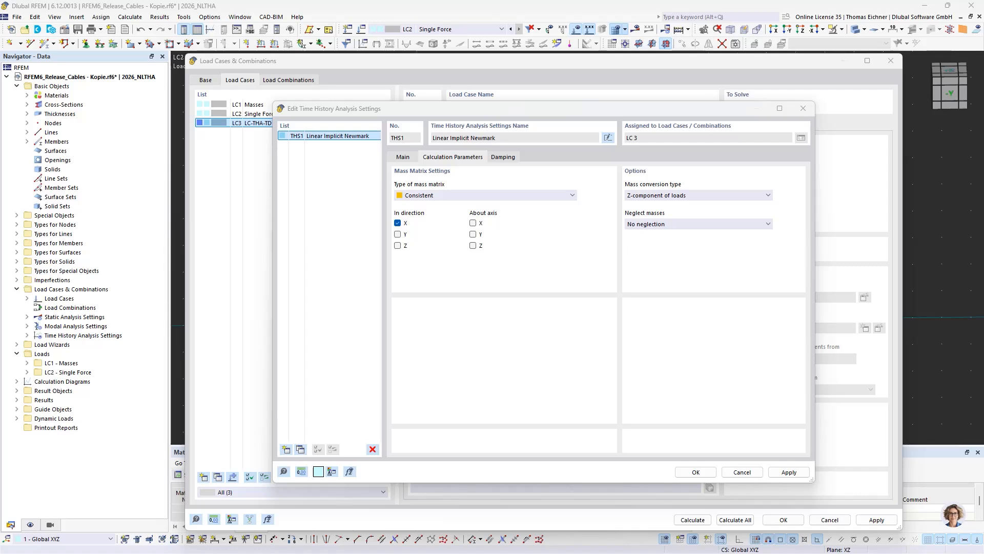
pyautogui.click(512, 385)
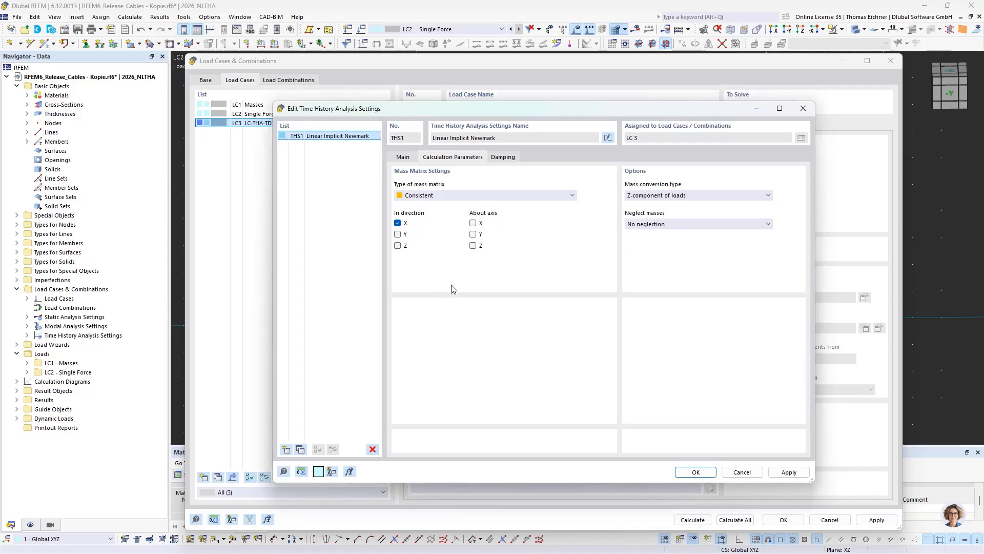
pyautogui.click(510, 194)
pyautogui.click(508, 193)
pyautogui.click(433, 194)
pyautogui.click(432, 194)
# Step: Calculate the Rayleigh damping of THS1 from Lehr's damping with f1 = 100 Hz and D1 = 0.1
pyautogui.click(505, 158)
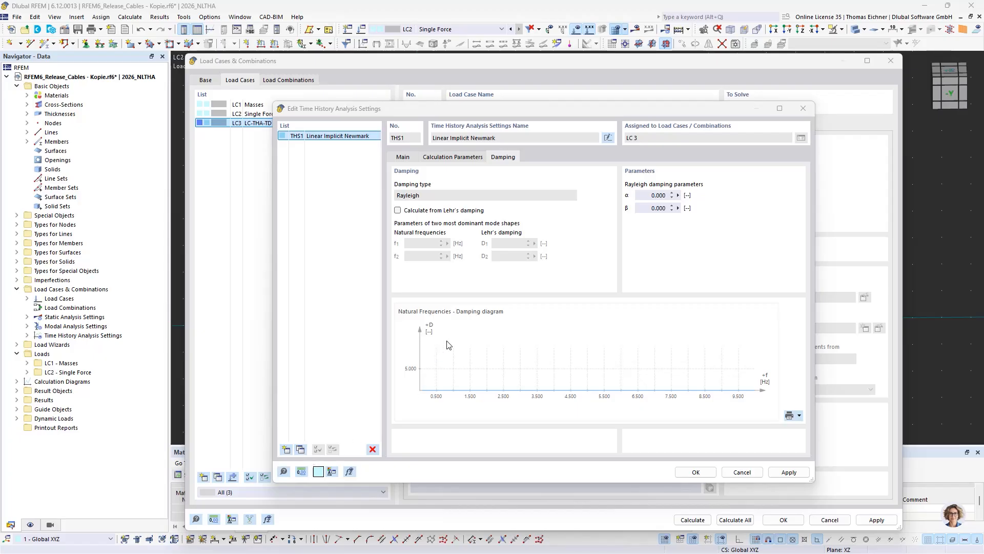
pyautogui.click(454, 292)
pyautogui.click(398, 210)
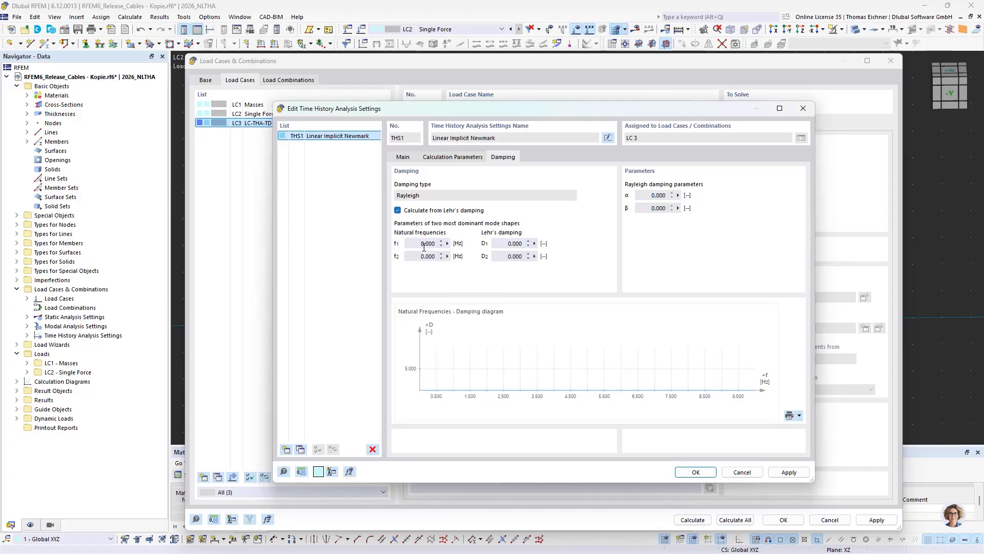
pyautogui.click(419, 245)
pyautogui.write('100')
pyautogui.click(510, 243)
pyautogui.write('0,1')
pyautogui.click(514, 255)
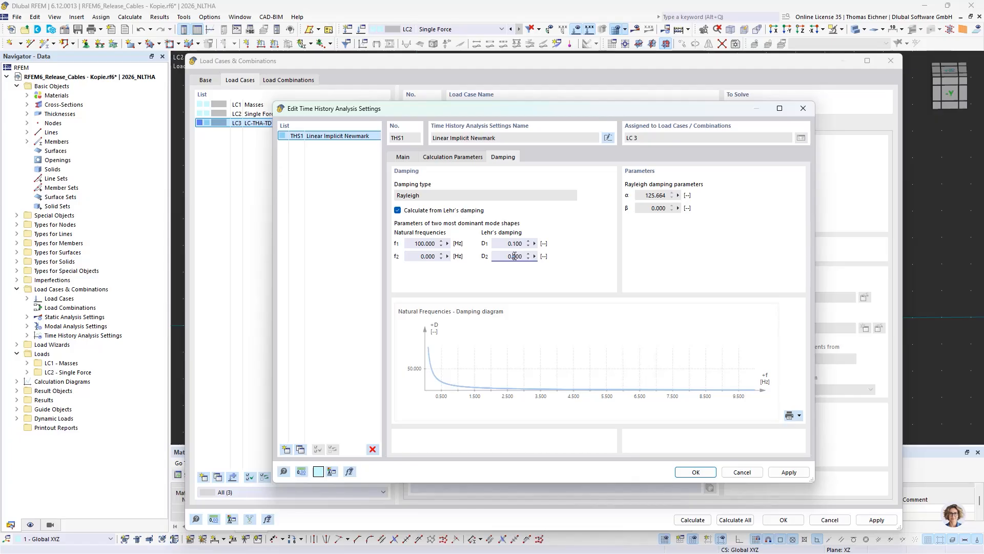
pyautogui.moveTo(410, 244); pyautogui.dragTo(435, 243)
pyautogui.press('Tab')
pyautogui.click(522, 244)
# Step: Copy the time history analysis settings THS1 and set the copy's analysis method to Nonlinear Implicit Newmark
pyautogui.click(477, 159)
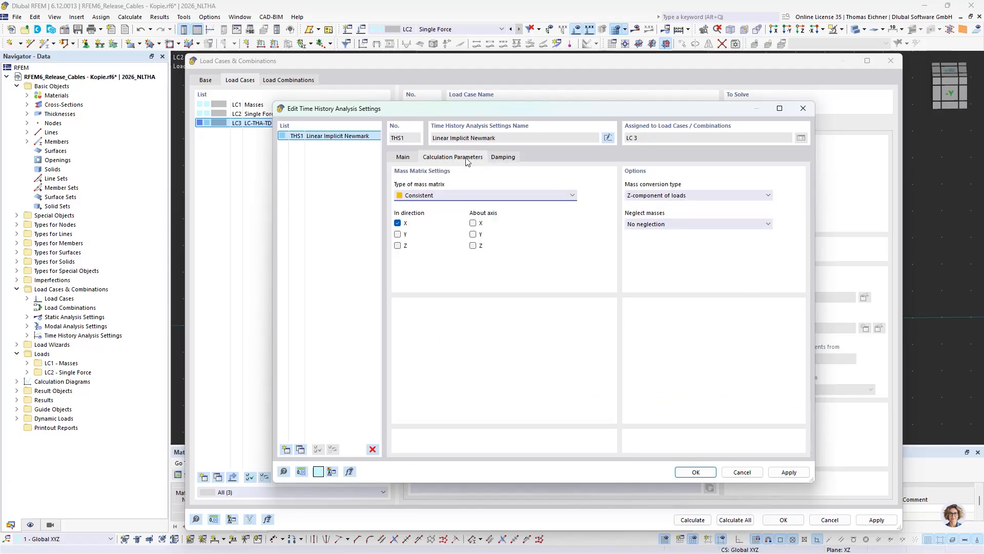
pyautogui.click(404, 158)
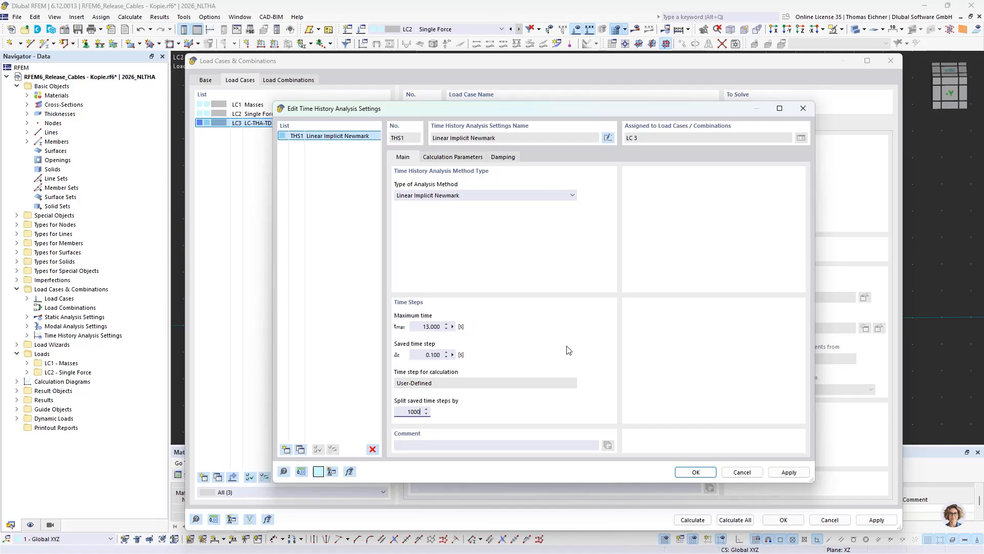
pyautogui.click(353, 257)
pyautogui.click(301, 449)
pyautogui.click(452, 196)
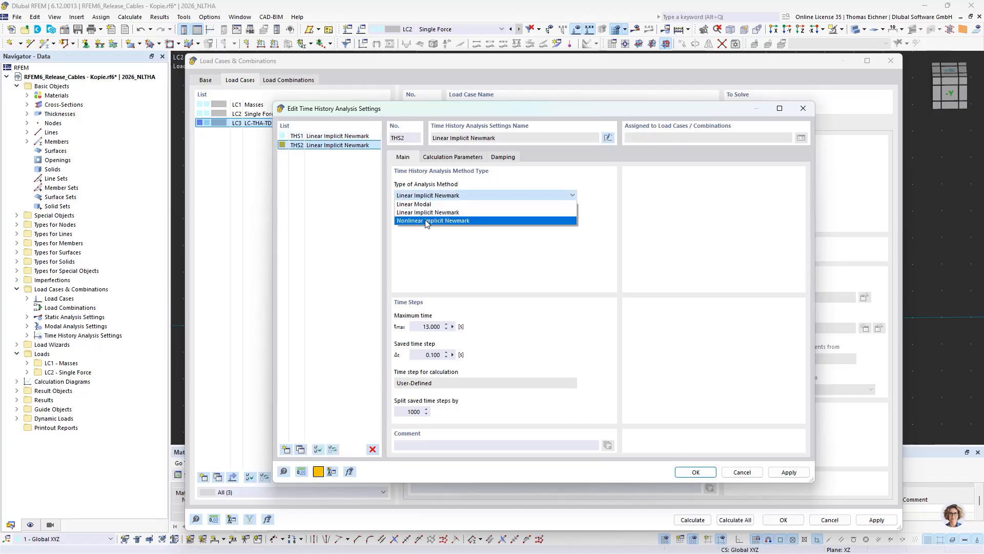
pyautogui.click(403, 221)
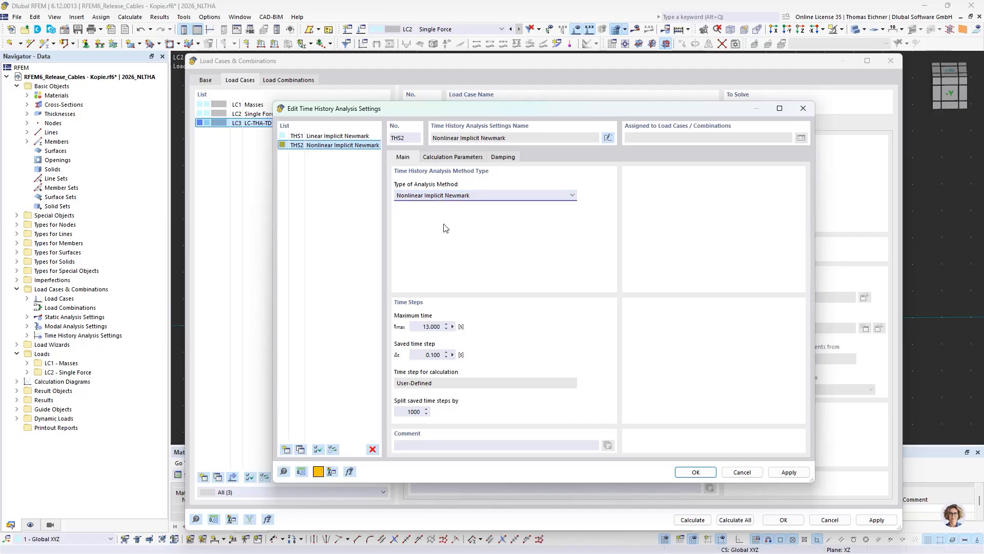
# Step: Check the time step split and damping parameters of THS2, and accept the time history analysis settings
pyautogui.moveTo(438, 109); pyautogui.dragTo(432, 154)
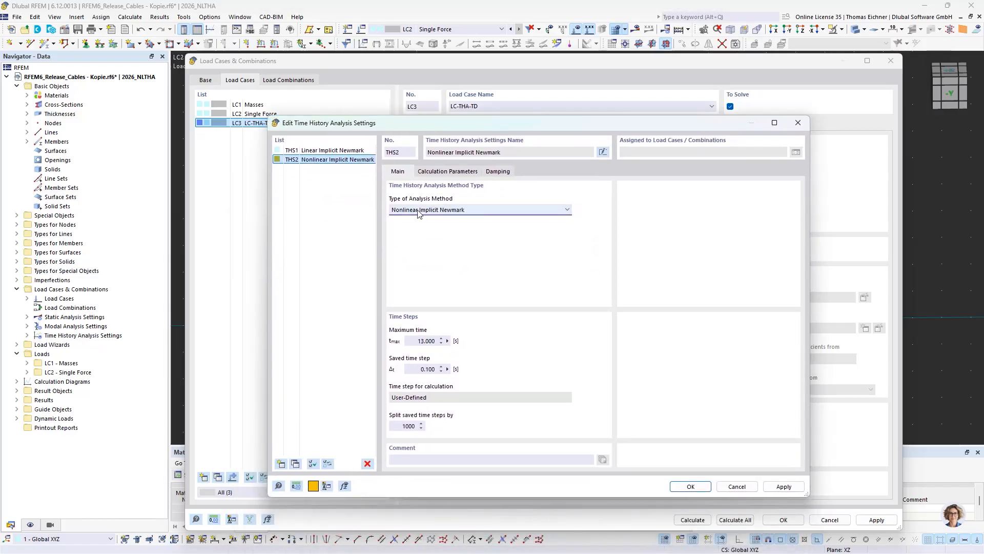
pyautogui.doubleClick(404, 426)
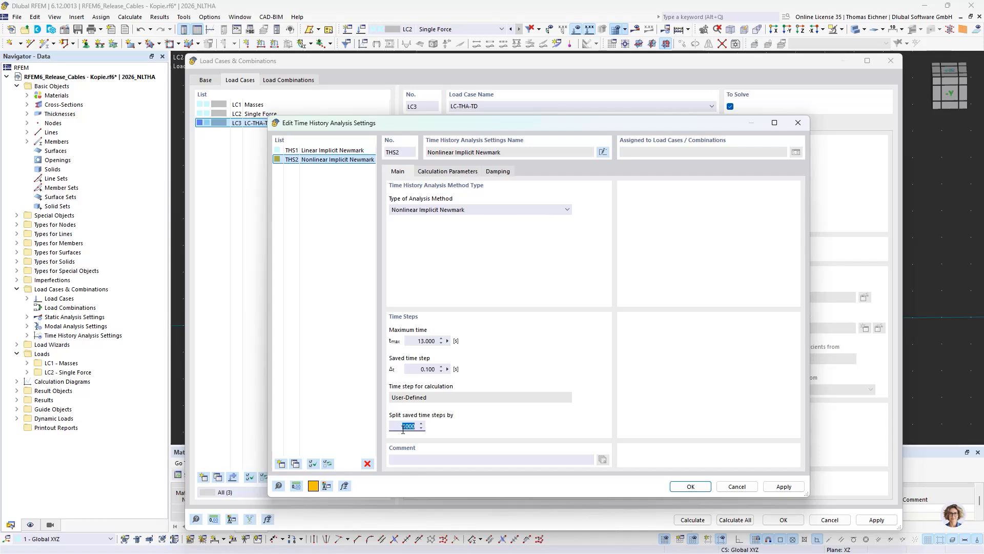
pyautogui.click(498, 171)
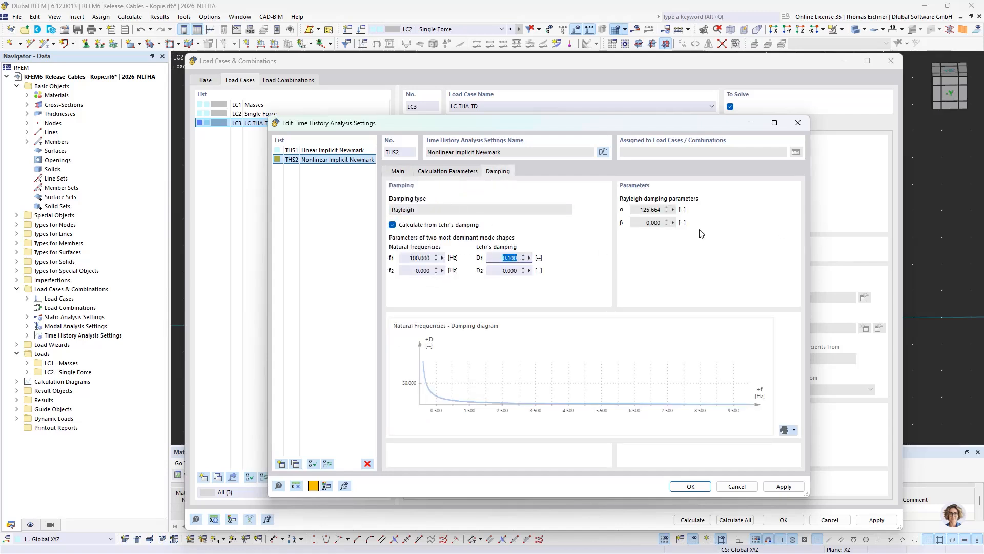
pyautogui.click(400, 177)
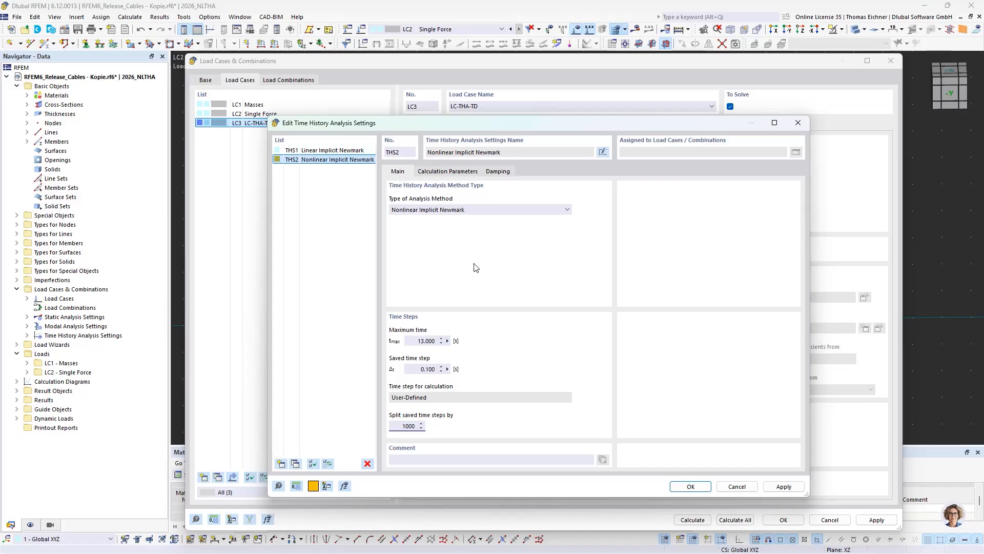
pyautogui.click(688, 488)
pyautogui.click(687, 491)
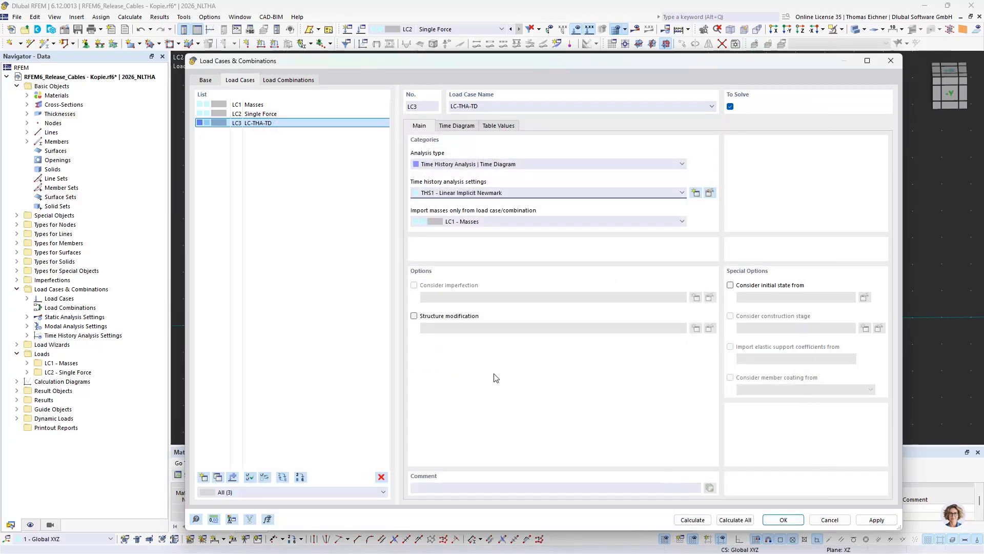
# Step: Assign THS2 - Nonlinear Implicit Newmark as the time history analysis settings of LC3
pyautogui.click(455, 193)
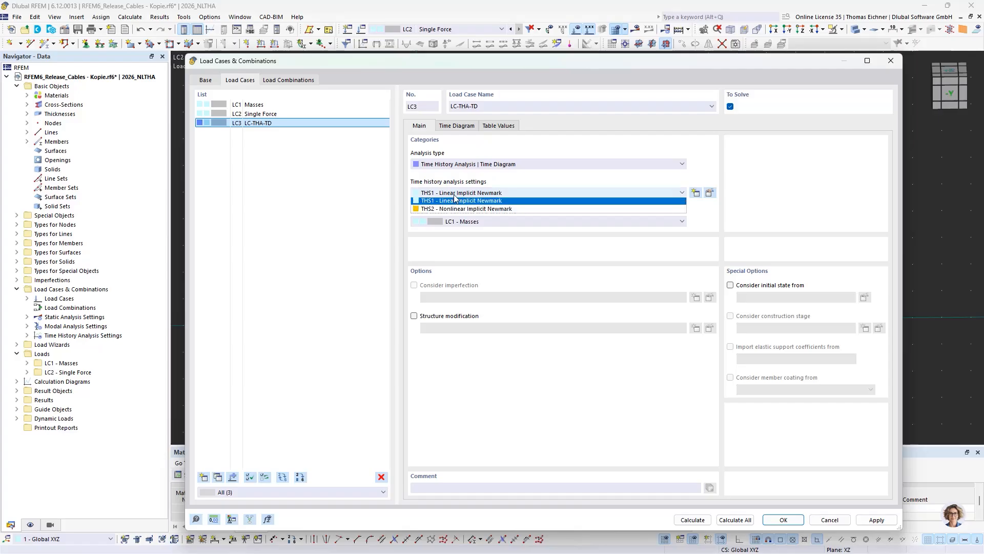
pyautogui.click(455, 201)
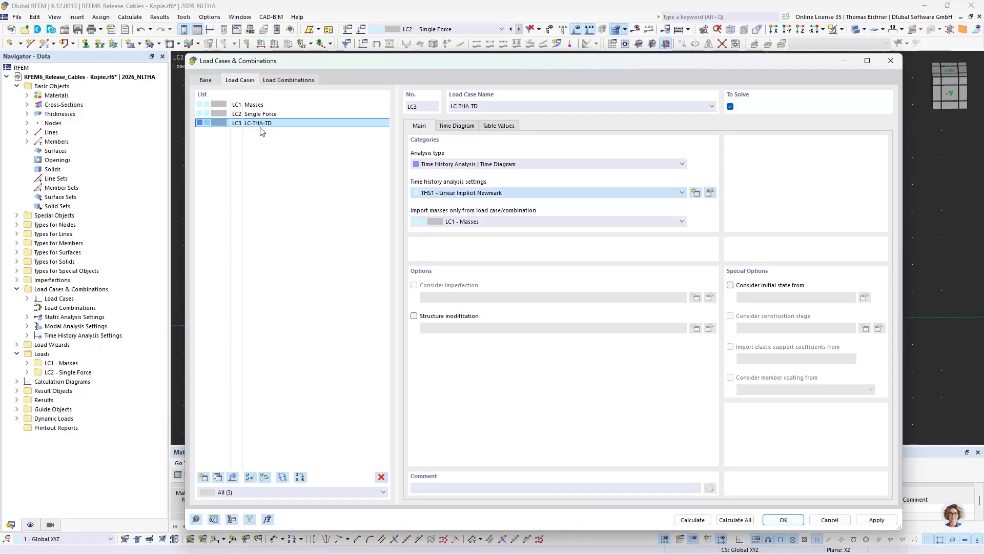
pyautogui.scroll(-1, 430, 193)
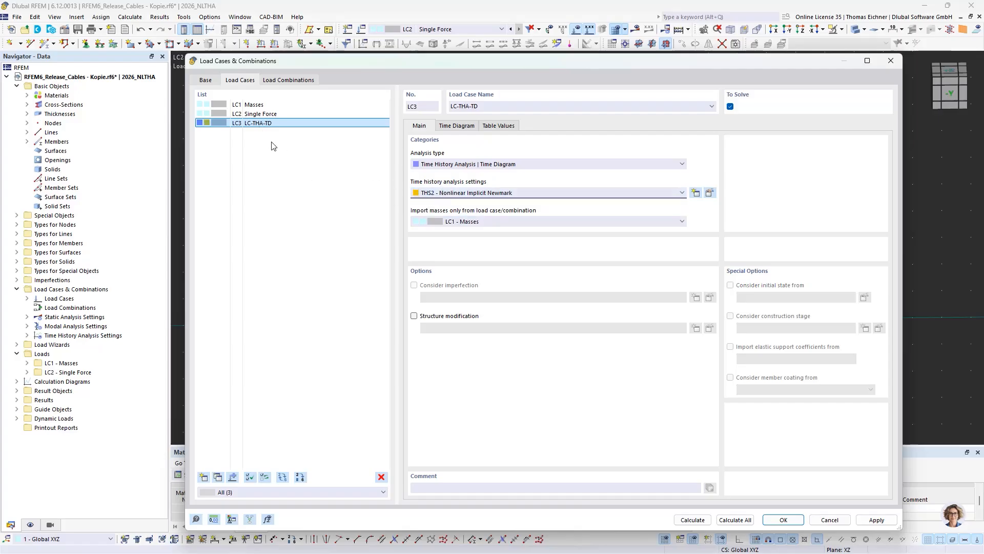
# Step: Create load case LC4 with analysis type Time History Analysis | Accelerogram and settings THS2 - Nonlinear Implicit Newmark
pyautogui.click(203, 477)
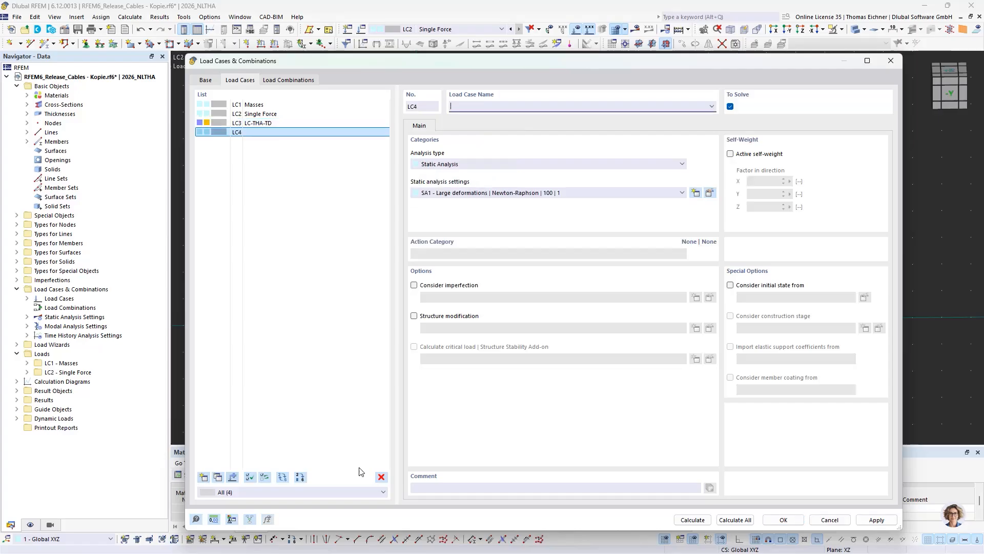
pyautogui.click(506, 194)
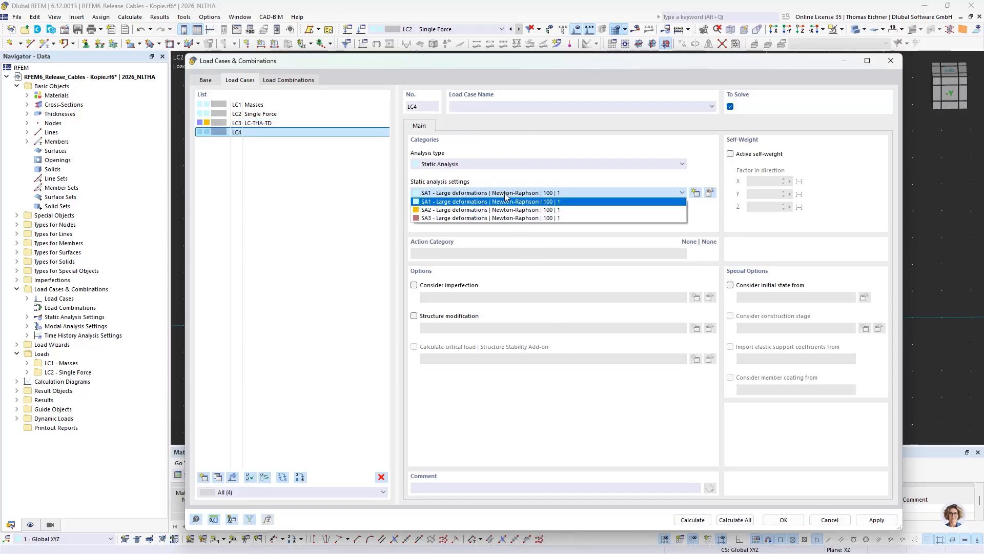
pyautogui.click(506, 194)
pyautogui.click(466, 164)
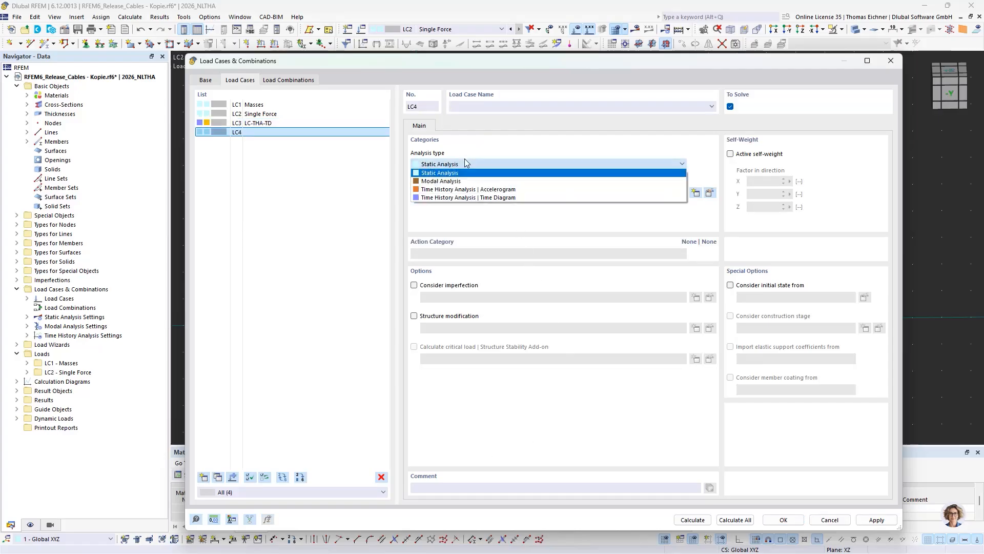
pyautogui.click(447, 190)
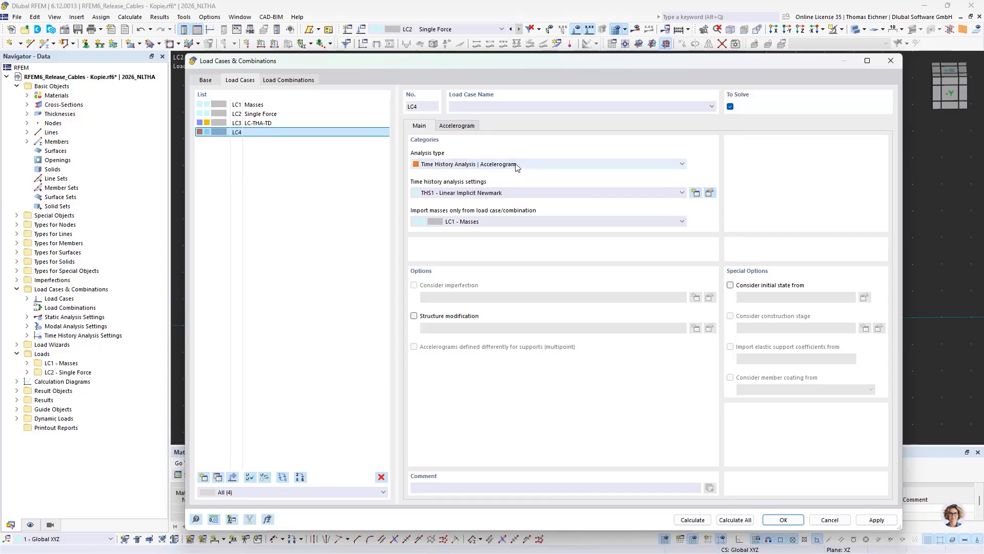
pyautogui.click(511, 193)
pyautogui.click(495, 207)
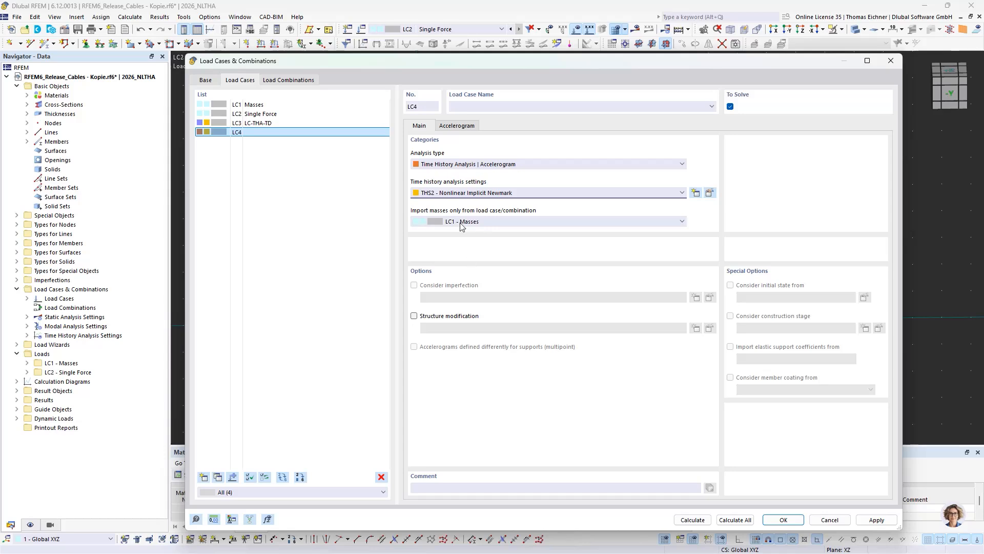
# Step: Create a new accelerogram for LC4 with the definition type From Library
pyautogui.click(445, 126)
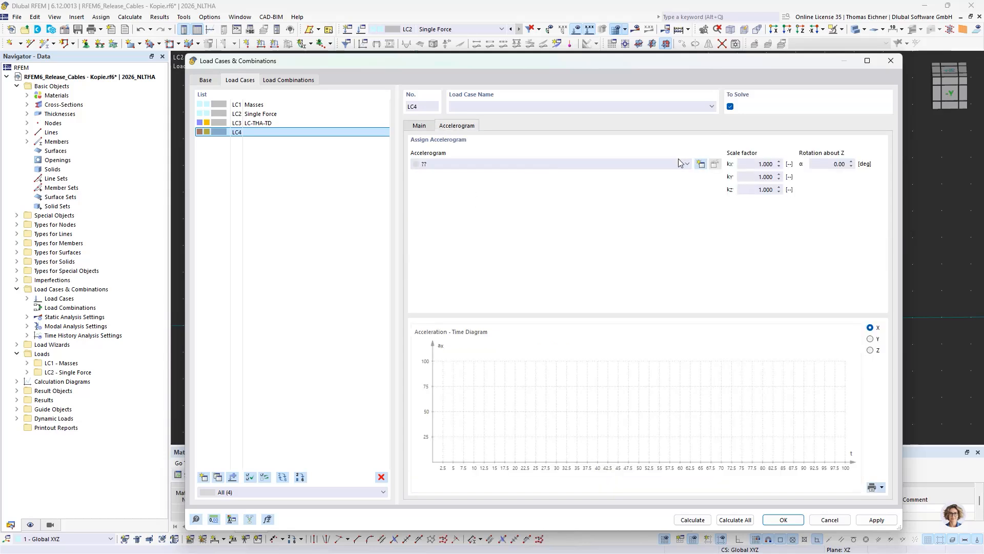
pyautogui.click(701, 164)
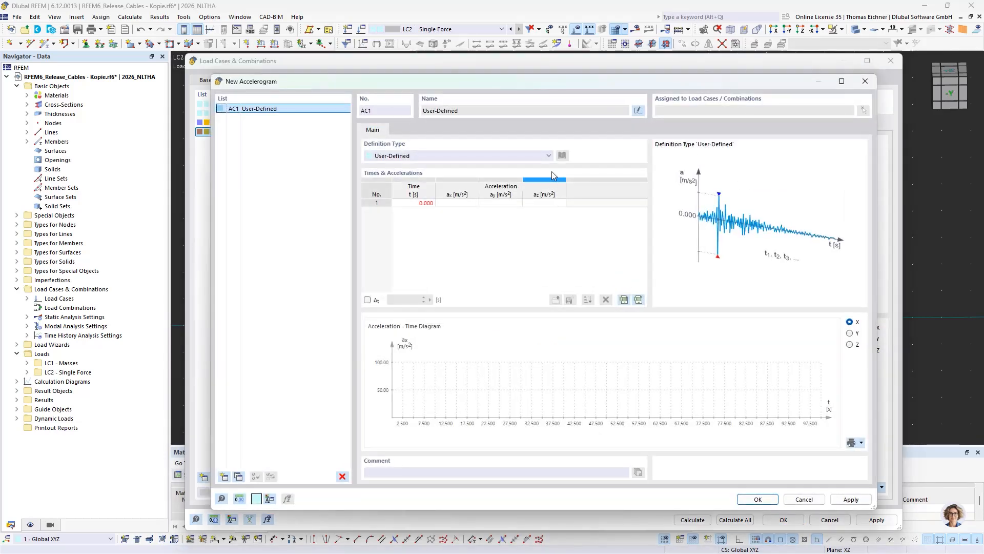
pyautogui.click(512, 155)
pyautogui.click(503, 168)
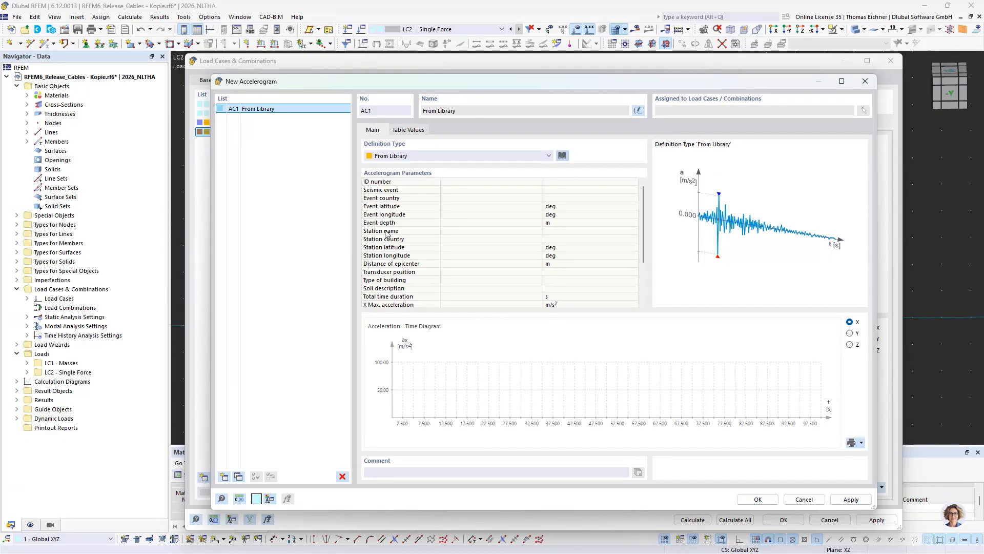
# Step: Select the Chile record Valparaiso Aftershock, 4 Sep 1985, station Quintay, from the accelerogram library and assign it to LC4
pyautogui.click(378, 178)
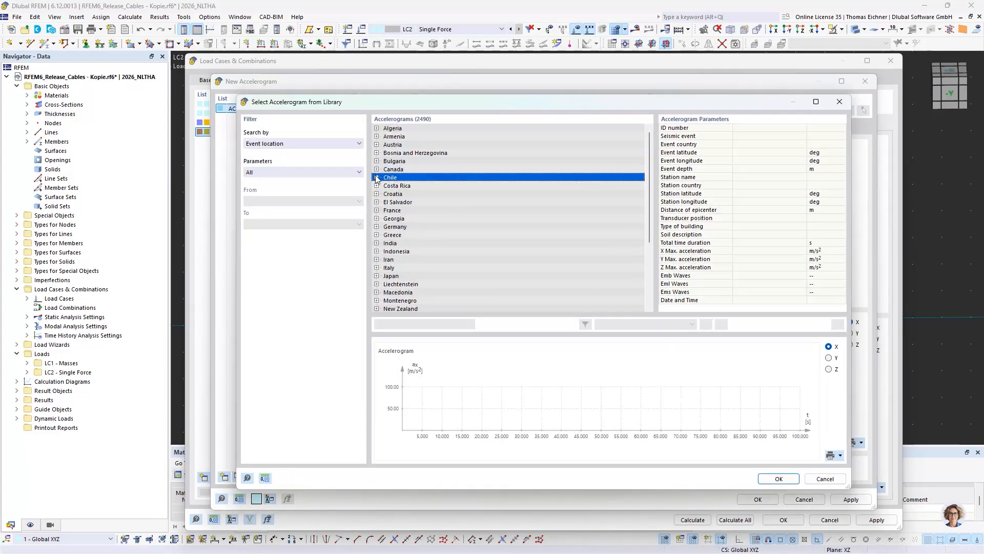
pyautogui.click(376, 178)
pyautogui.click(408, 185)
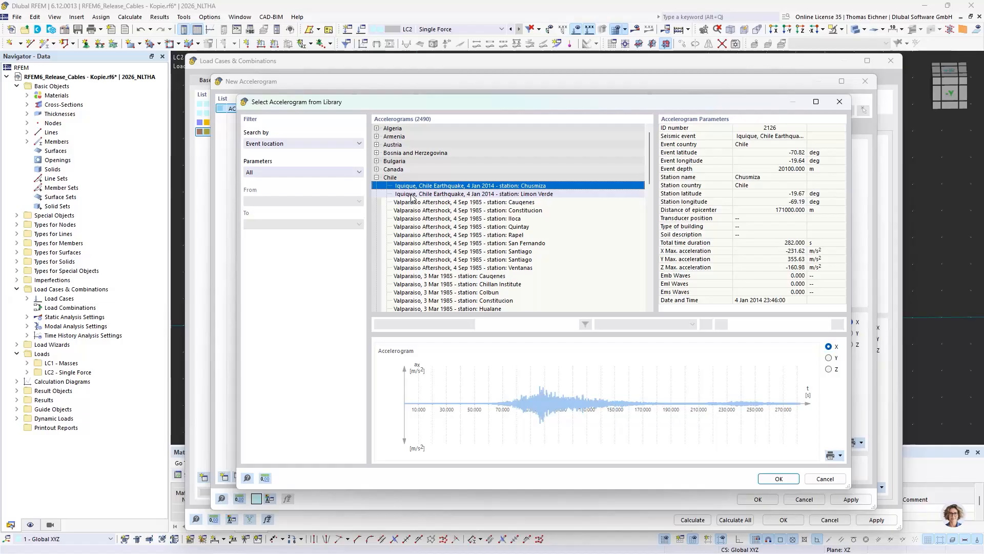
pyautogui.click(503, 227)
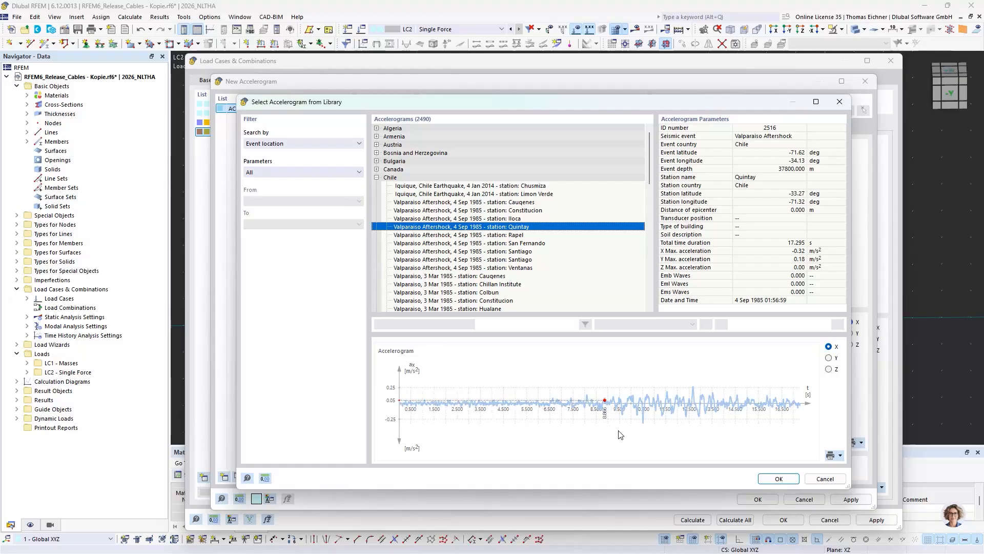
pyautogui.doubleClick(503, 229)
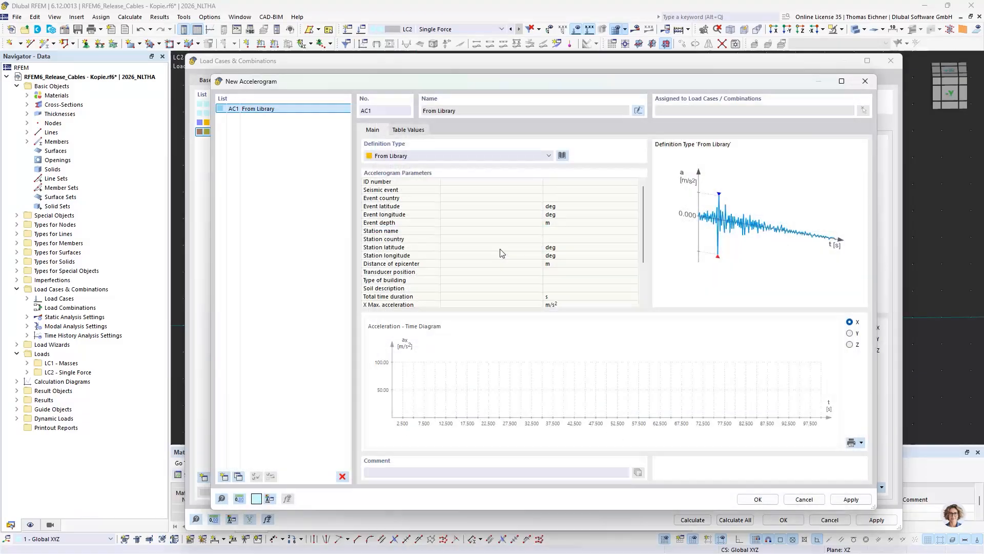
pyautogui.click(757, 499)
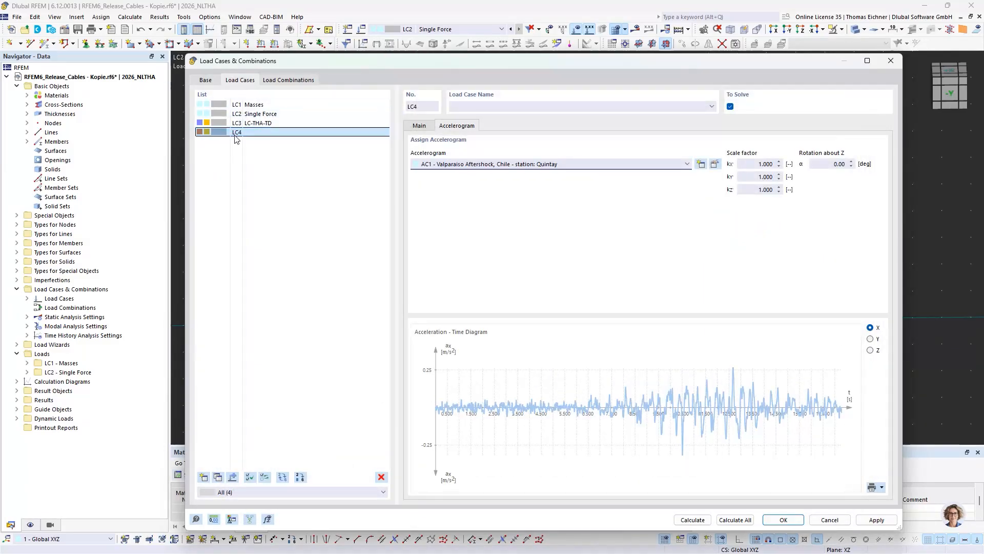
# Step: Name load case LC4 LC-THA-ACC
pyautogui.click(484, 102)
pyautogui.write('L')
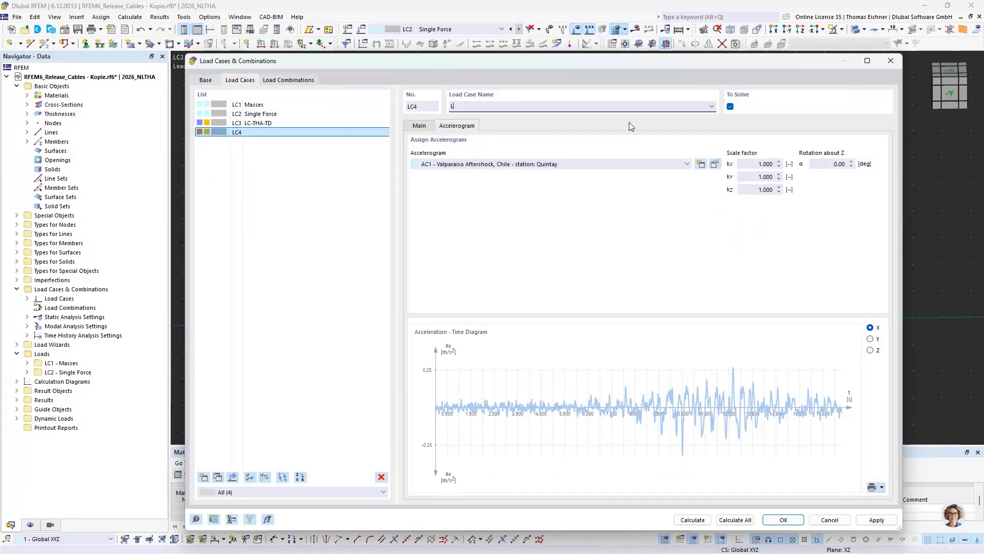
pyautogui.write('C-')
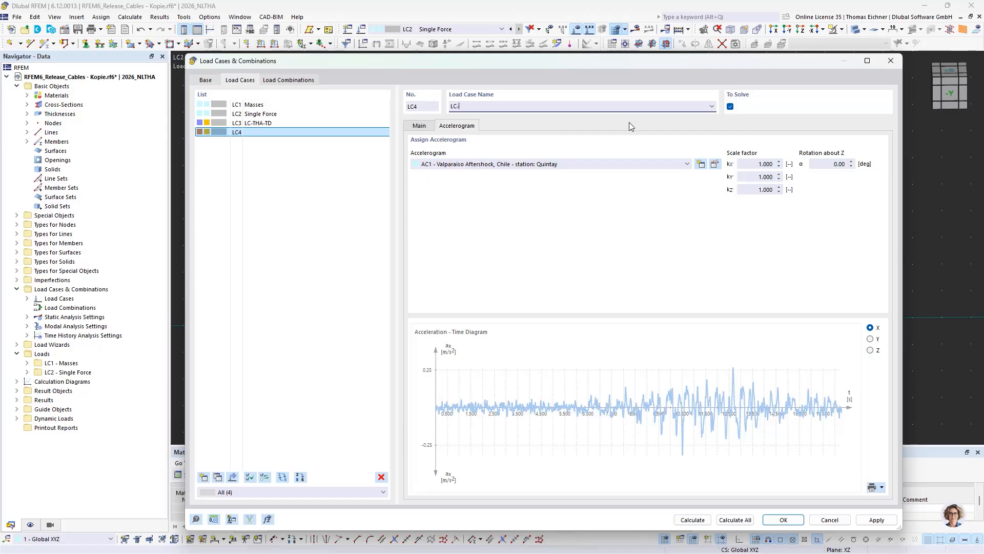
pyautogui.write('THA-ACC')
pyautogui.click(305, 114)
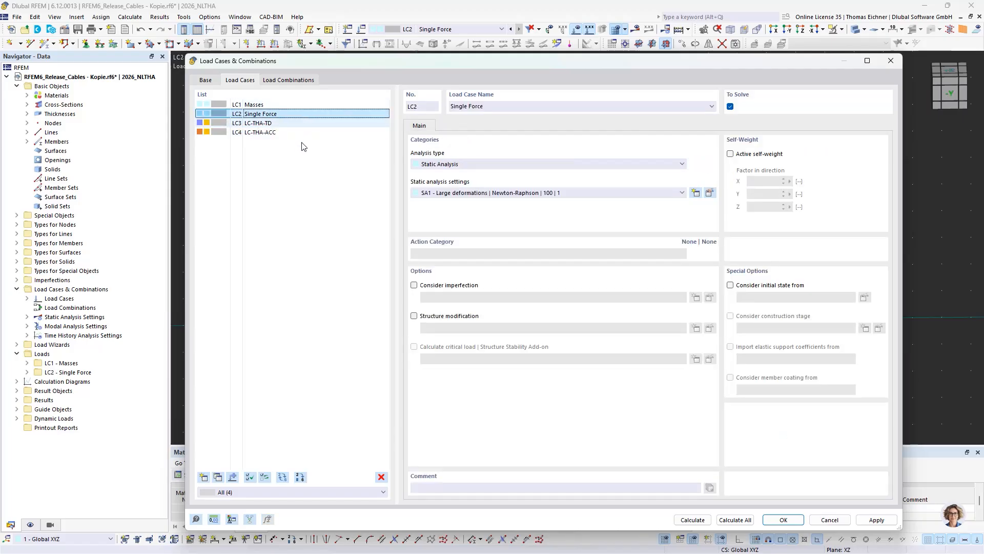
# Step: Create a load combination with analysis type Time History Analysis | Time Diagram and settings THS1 - Linear Implicit Newmark
pyautogui.click(305, 132)
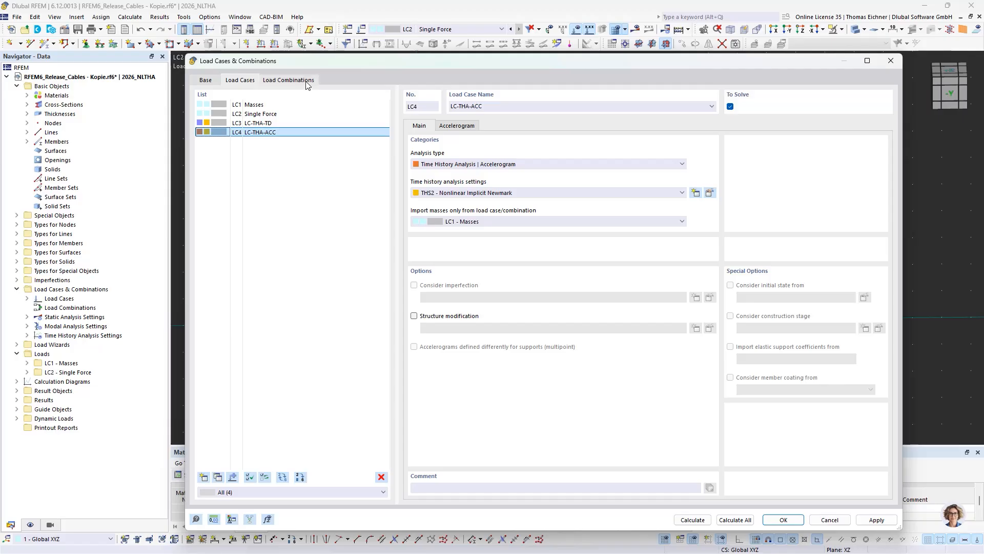
pyautogui.click(289, 81)
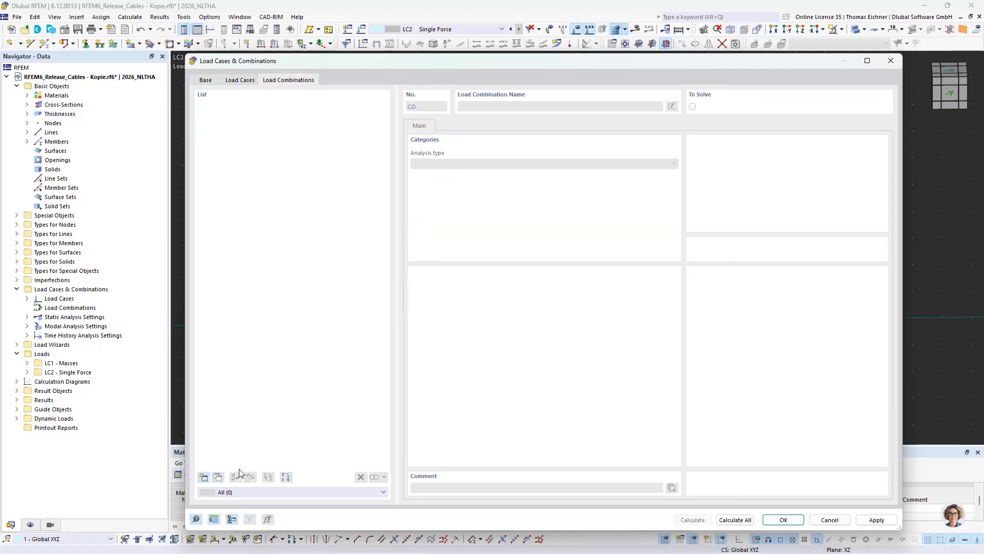
pyautogui.click(204, 476)
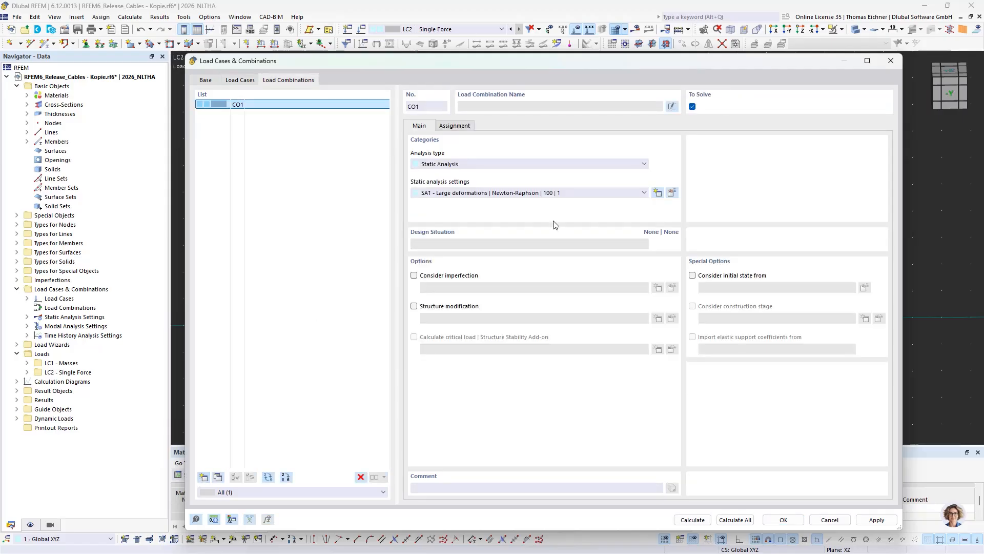
pyautogui.click(509, 164)
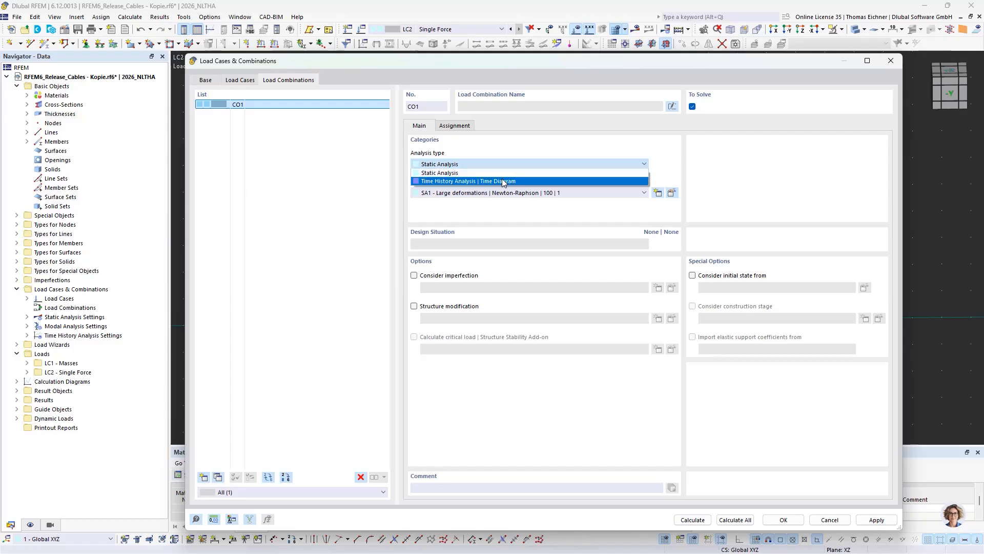
pyautogui.click(503, 181)
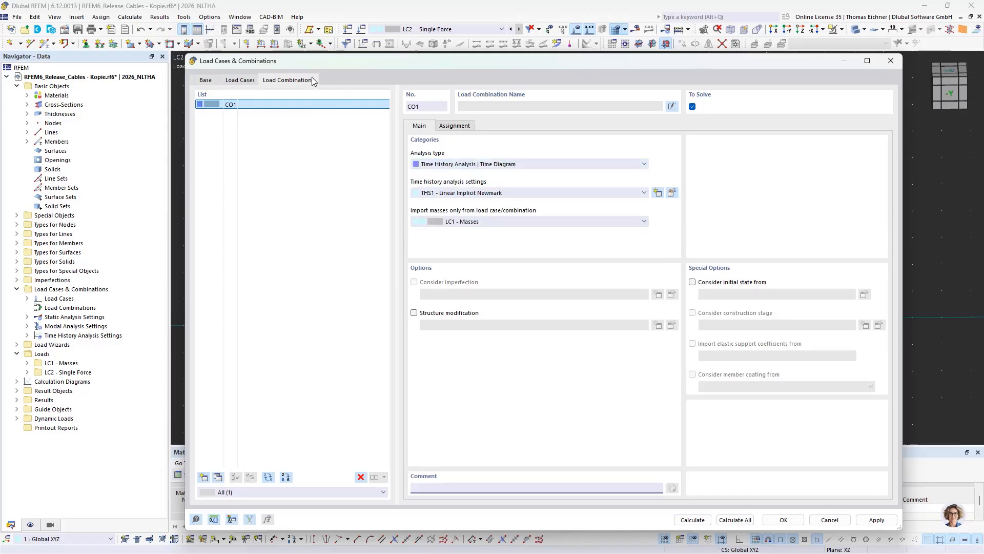
pyautogui.click(528, 166)
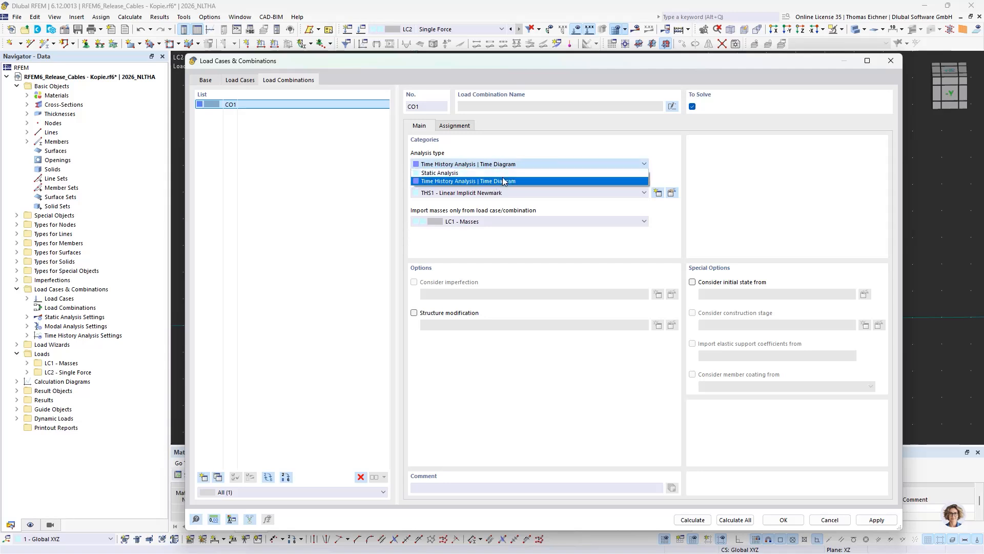
pyautogui.click(503, 181)
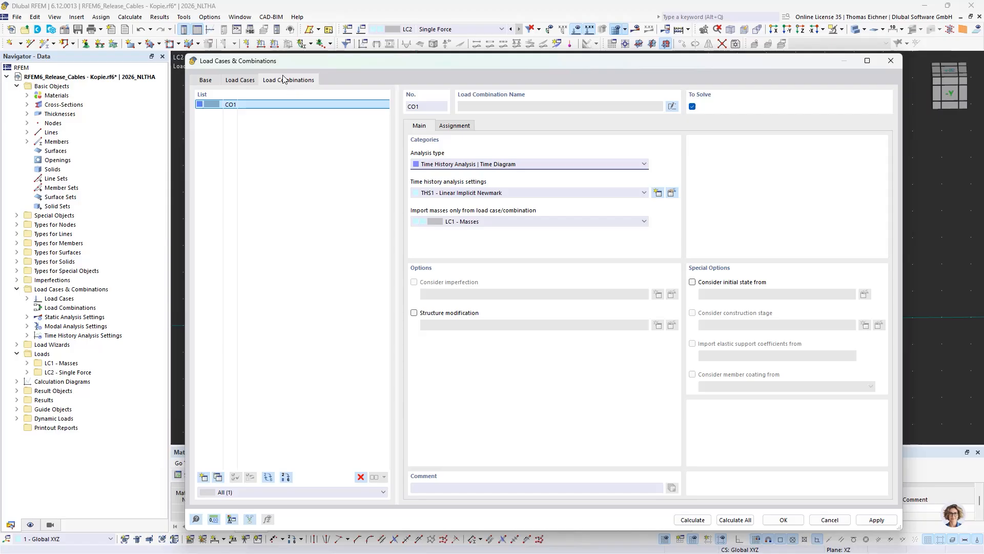
pyautogui.click(455, 193)
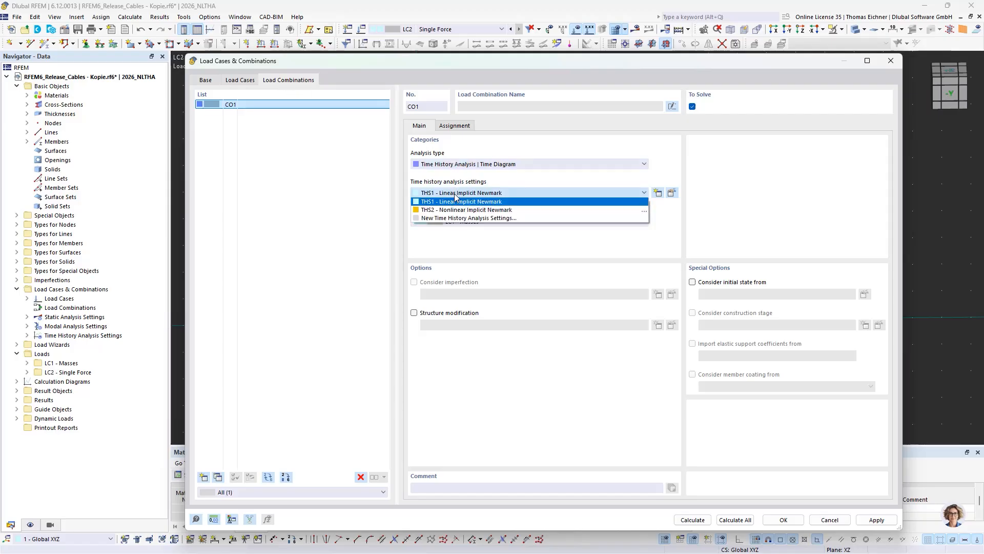
pyautogui.click(455, 196)
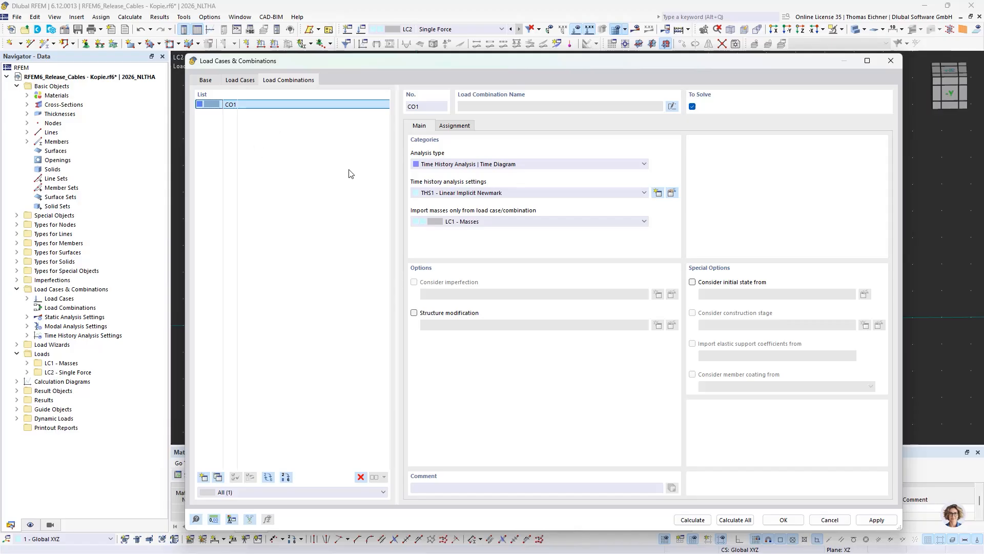
# Step: Assign load case LC2 Single Force to CO1 with factor 1.00 and time diagram TD1 - Function
pyautogui.click(446, 128)
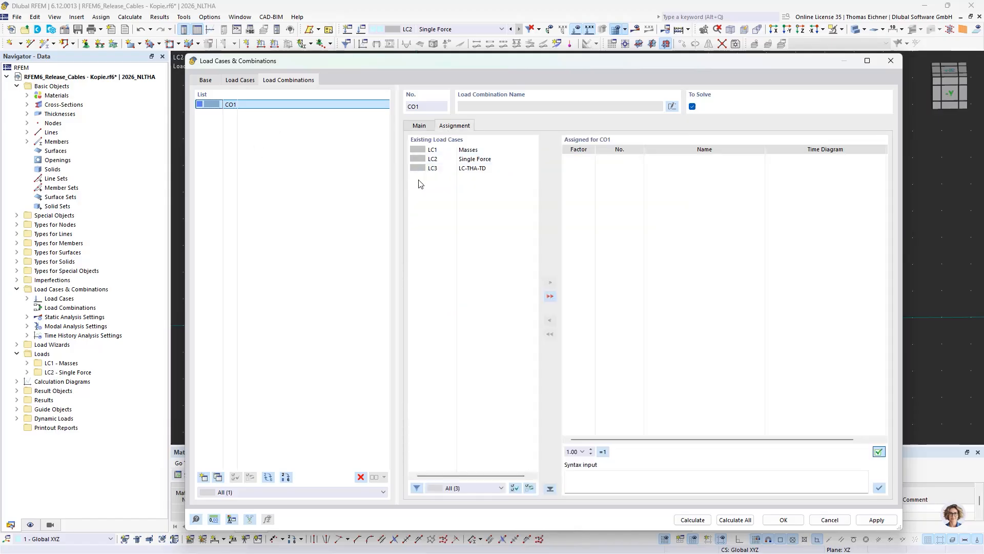
pyautogui.doubleClick(475, 159)
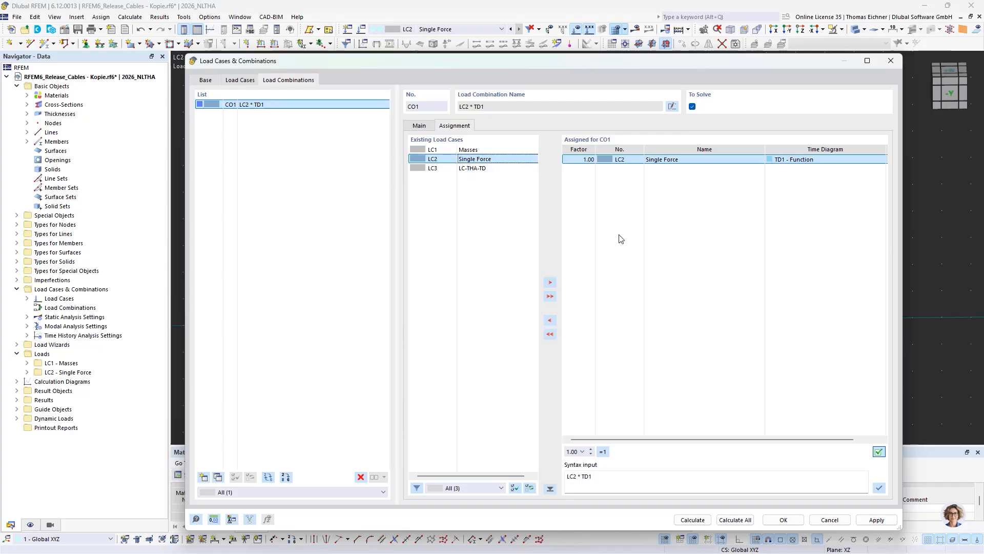
pyautogui.click(688, 248)
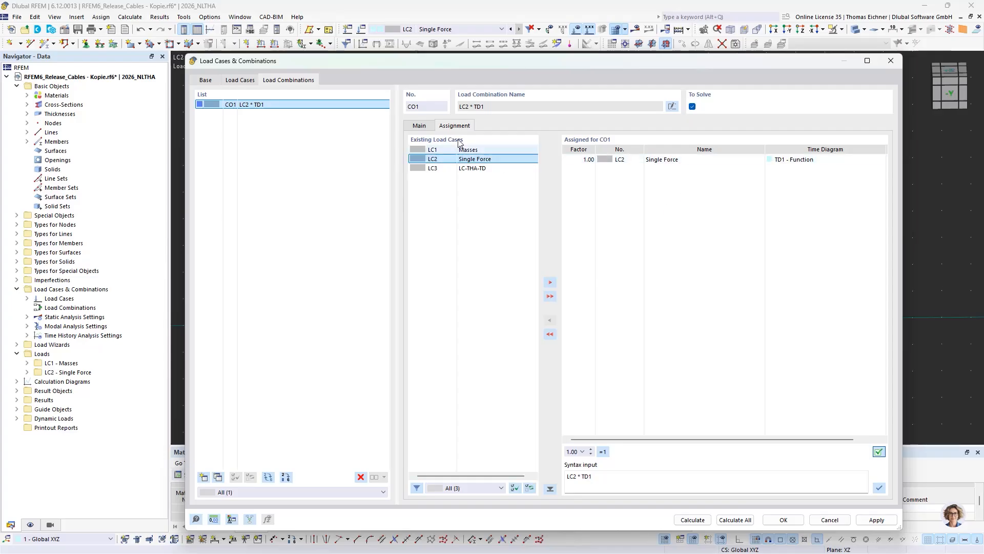
pyautogui.click(426, 130)
pyautogui.click(447, 129)
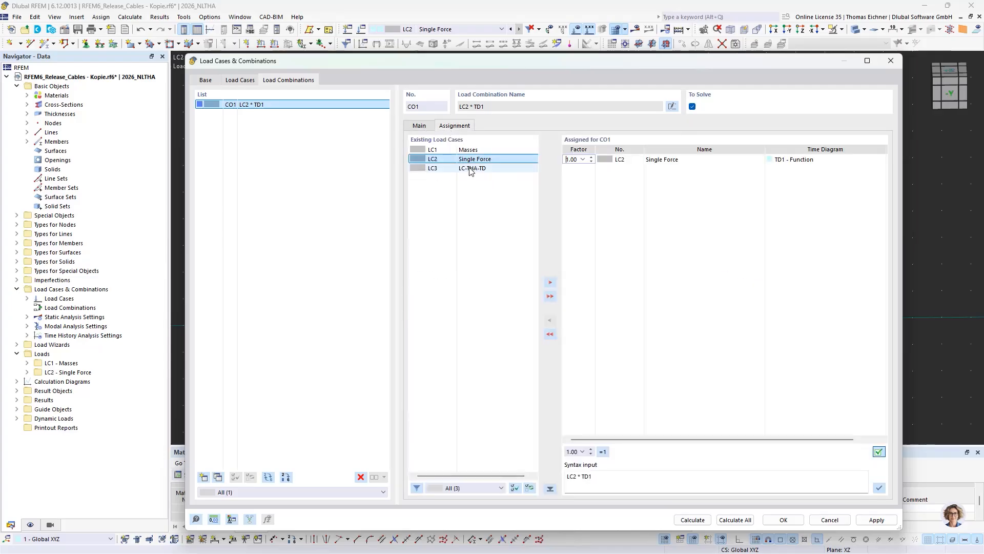
pyautogui.doubleClick(469, 170)
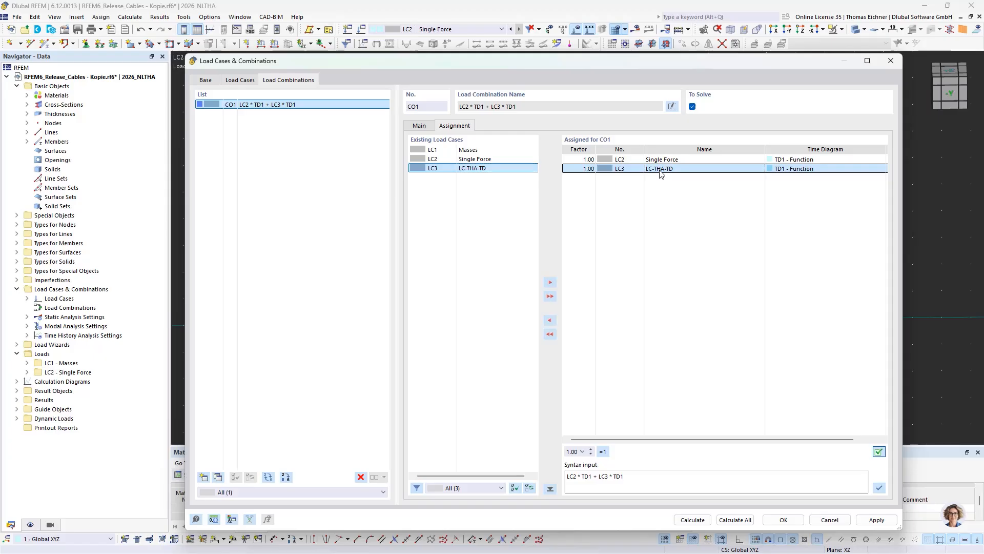
pyautogui.doubleClick(646, 169)
# Step: Give load combination CO1 the user-defined name CO-THA-TD linear
pyautogui.click(427, 128)
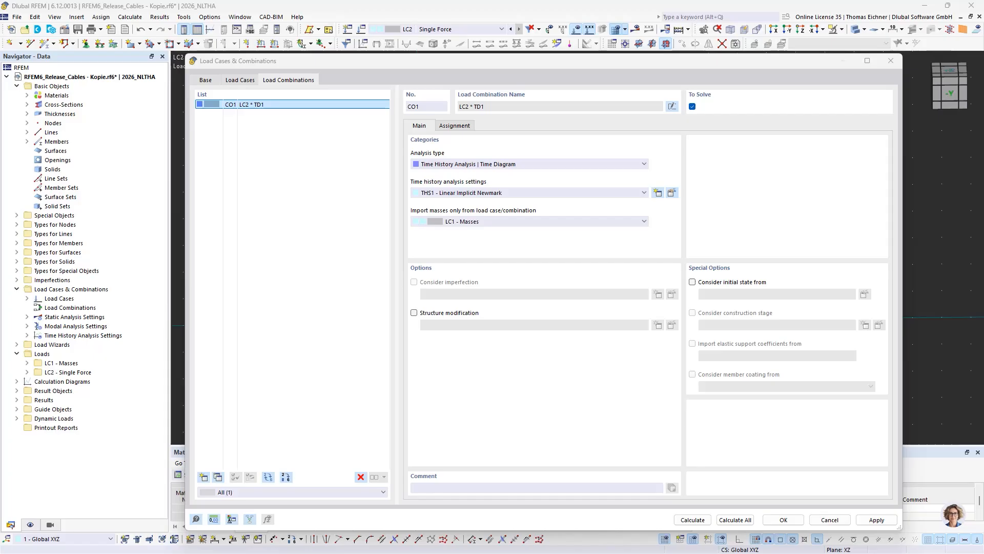
pyautogui.click(531, 109)
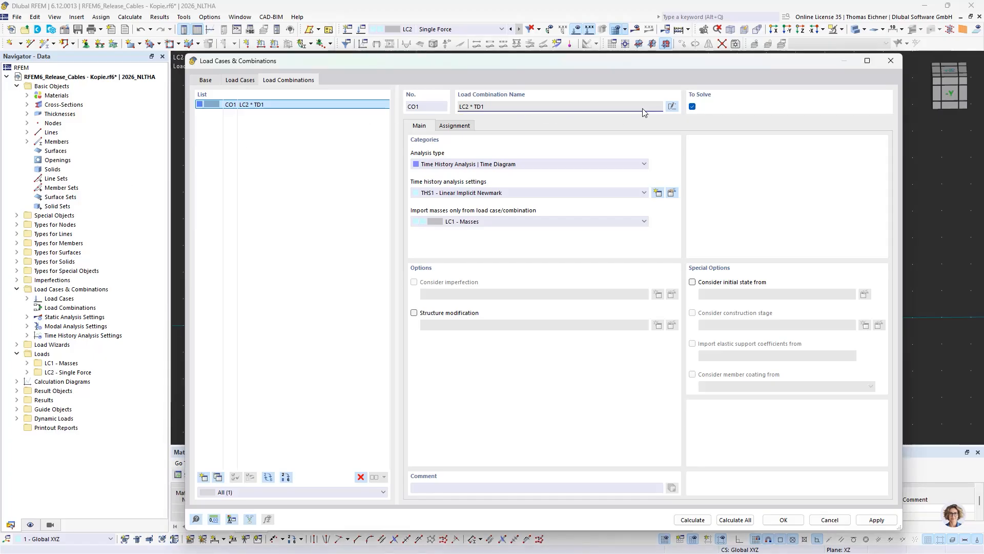
pyautogui.click(671, 106)
pyautogui.write('C')
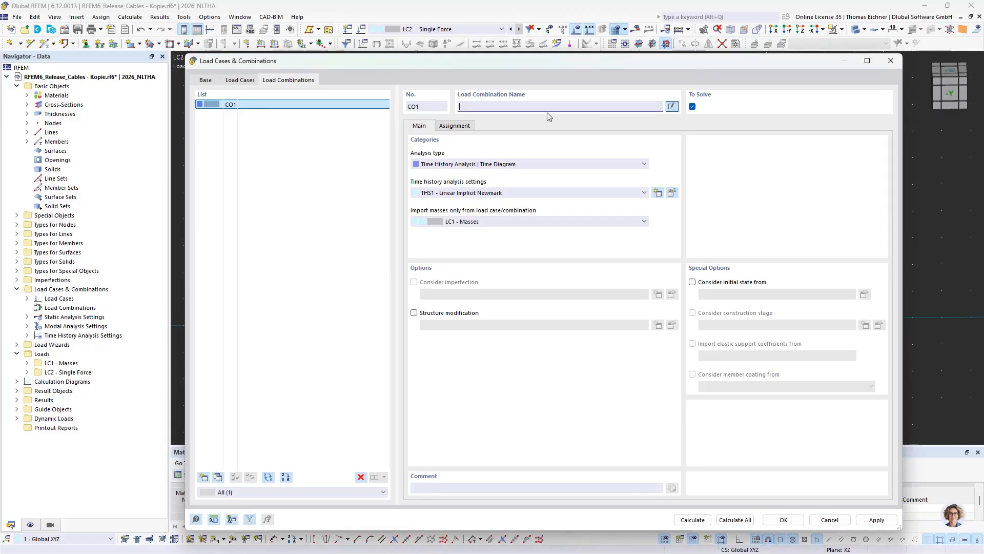
pyautogui.write('O')
pyautogui.write('A-T')
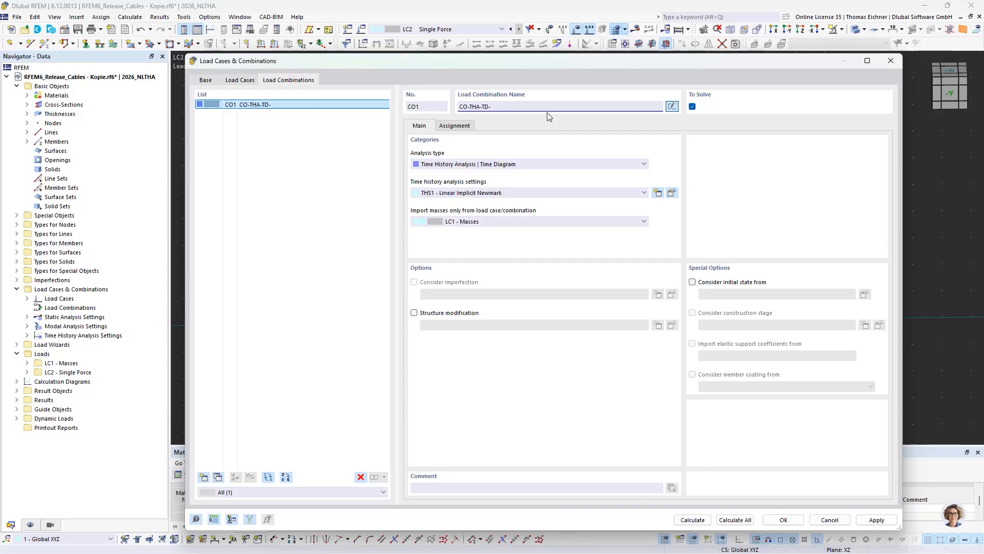
pyautogui.write('D linear')
# Step: Copy CO1, name the copy CO-THA-TD Nonlinear and set its time history settings to THS2 - Nonlinear Implicit Newmark
pyautogui.click(217, 476)
pyautogui.click(490, 107)
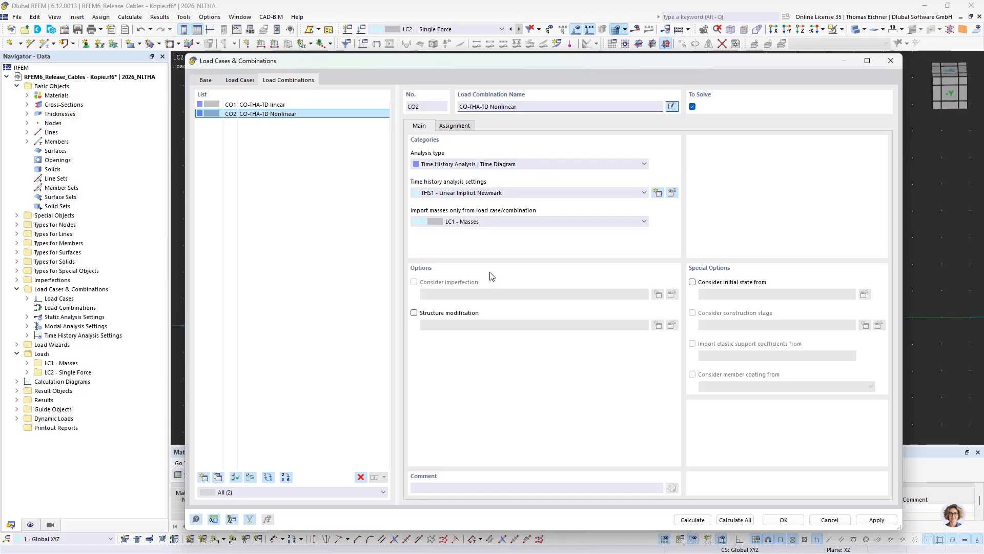
pyautogui.click(476, 195)
pyautogui.click(466, 215)
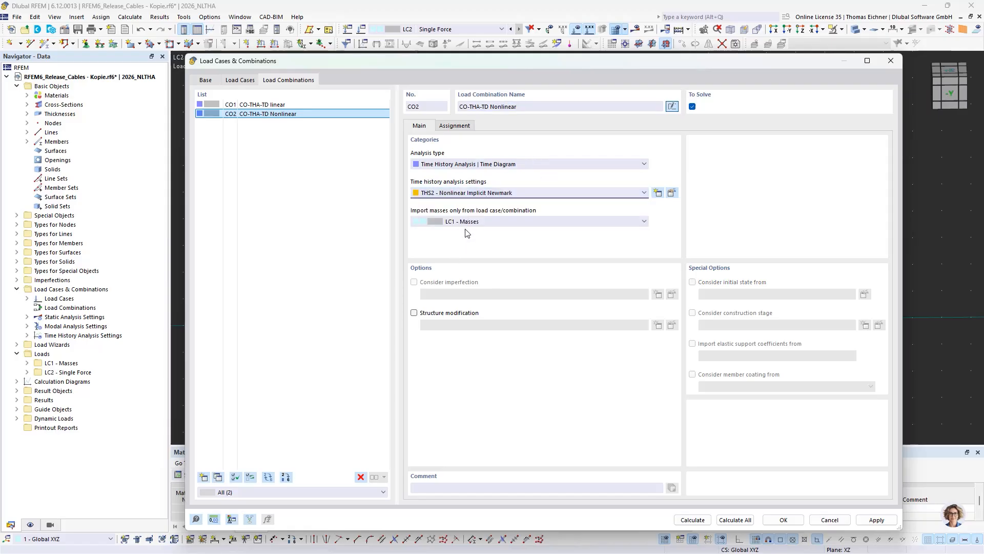
# Step: Start calculating all load cases and load combinations, and cancel the running calculation
pyautogui.click(240, 80)
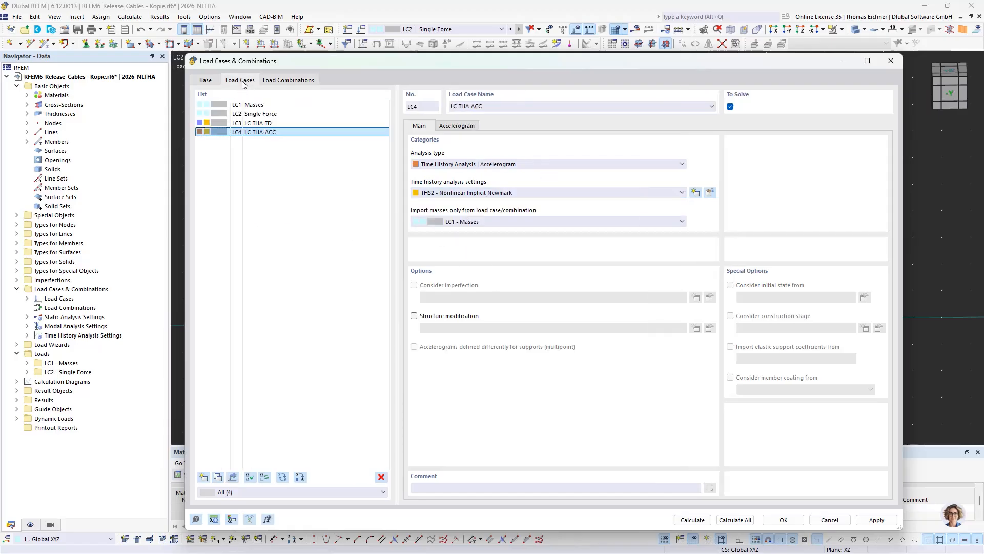
pyautogui.click(289, 80)
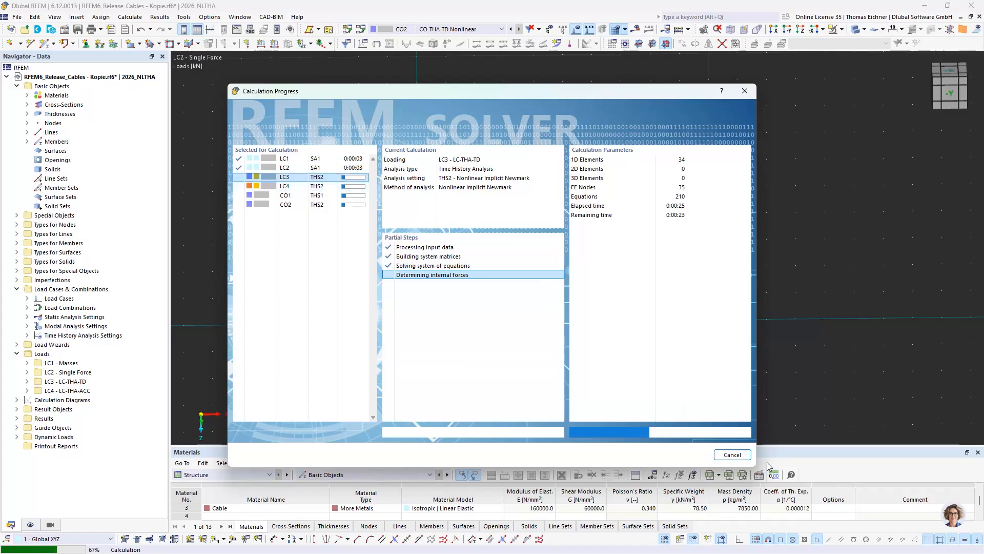
pyautogui.click(733, 455)
pyautogui.click(487, 326)
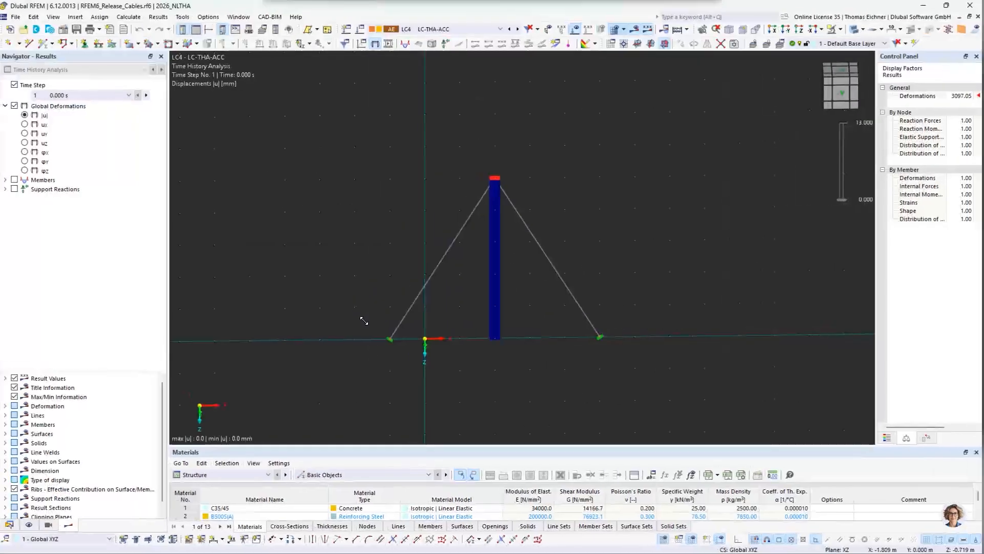
# Step: Display the time history results of load combination CO1 - CO-THA-TD Linear in the model RFEM6_Release_Cables.rf6
pyautogui.click(10, 525)
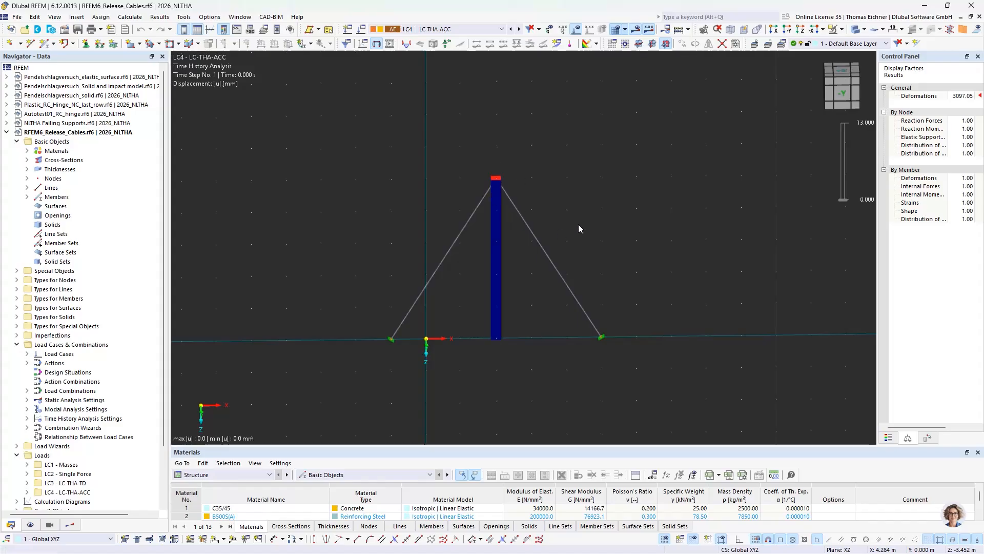
pyautogui.click(62, 132)
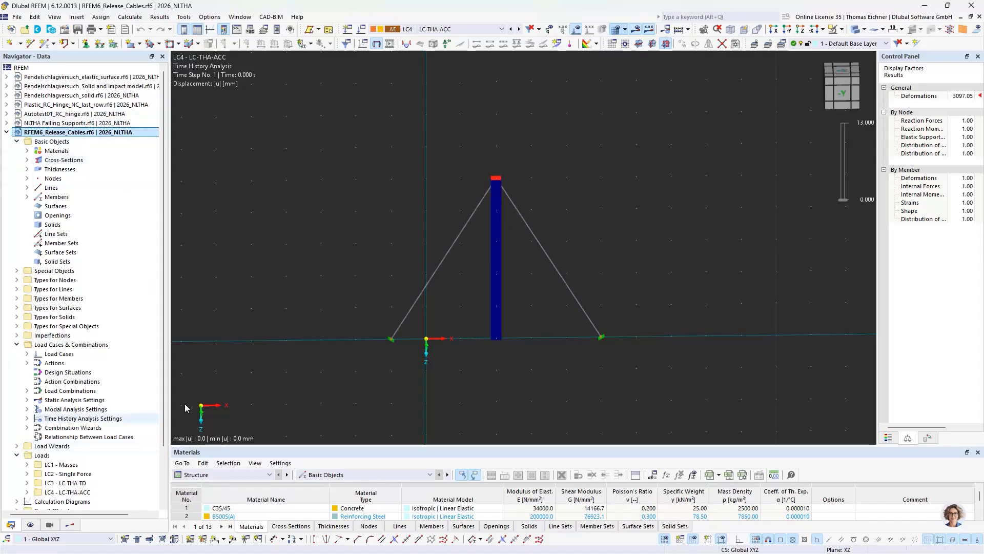
pyautogui.click(70, 524)
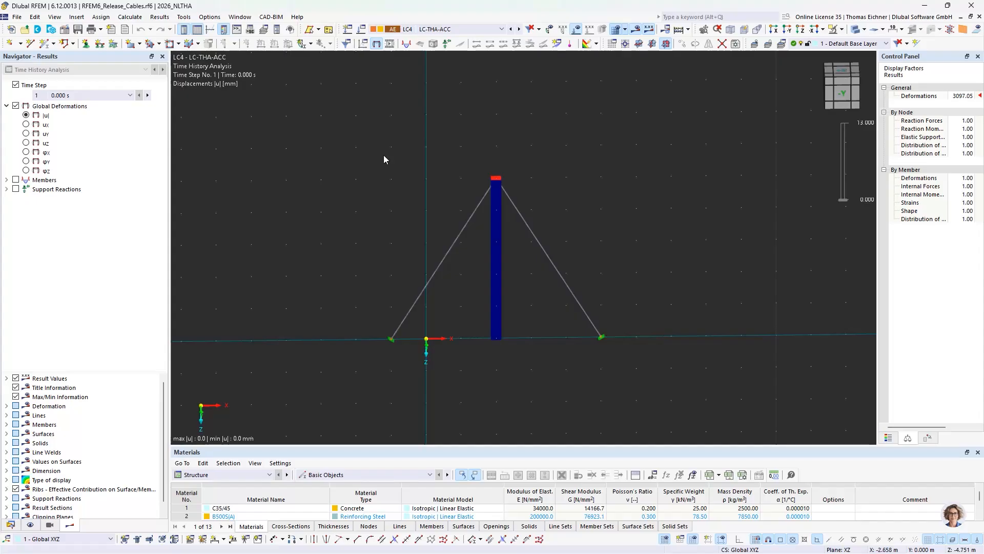
pyautogui.click(436, 30)
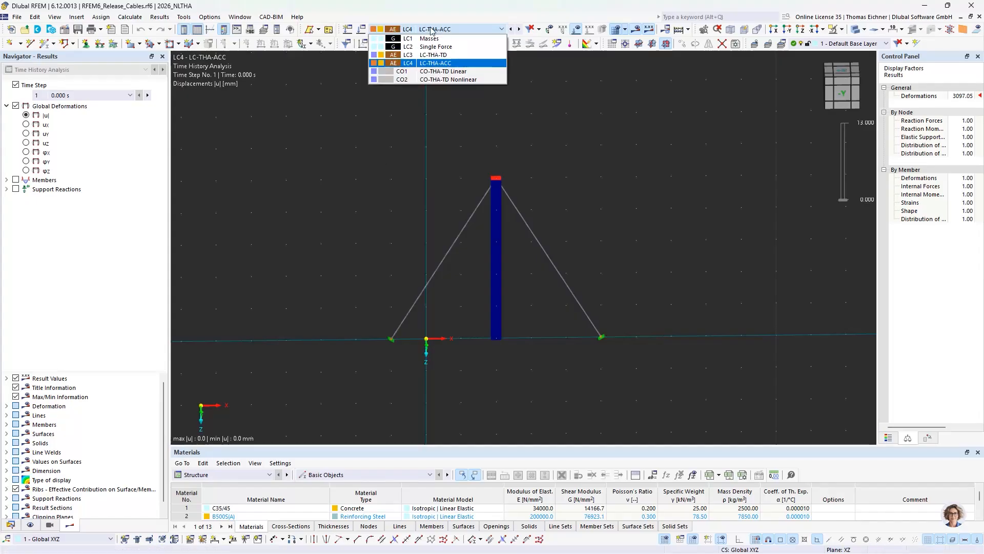
pyautogui.click(443, 73)
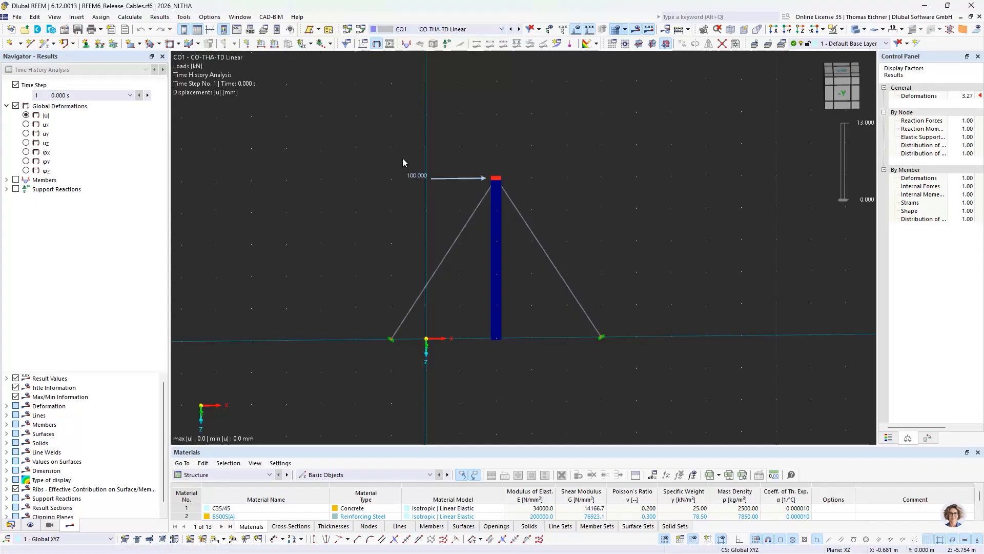
# Step: Open calculation diagram CD1 of CO1, plotting ux over time, and review its analysis type options, keeping Time History Analysis
pyautogui.moveTo(531, 453); pyautogui.dragTo(559, 328)
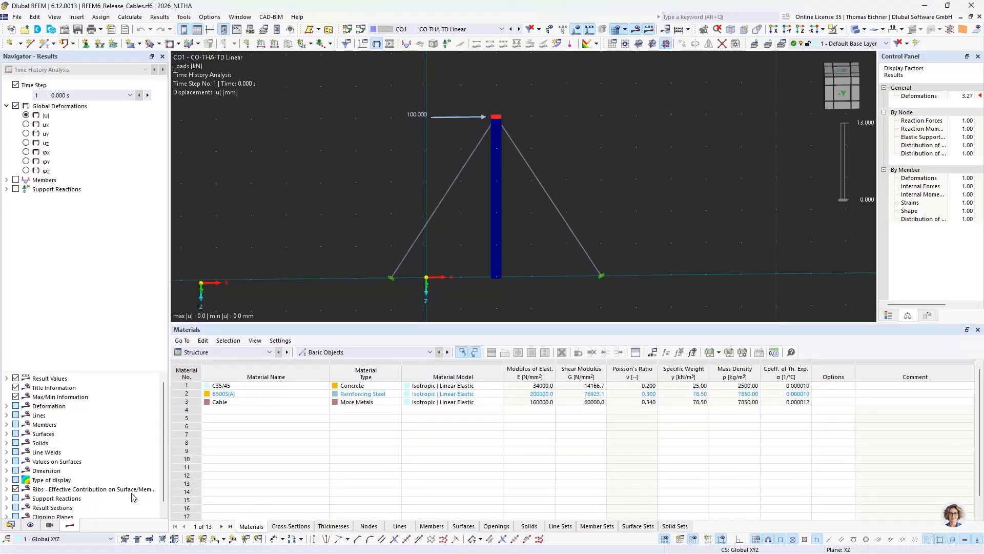
pyautogui.click(11, 525)
pyautogui.scroll(-3, 103, 415)
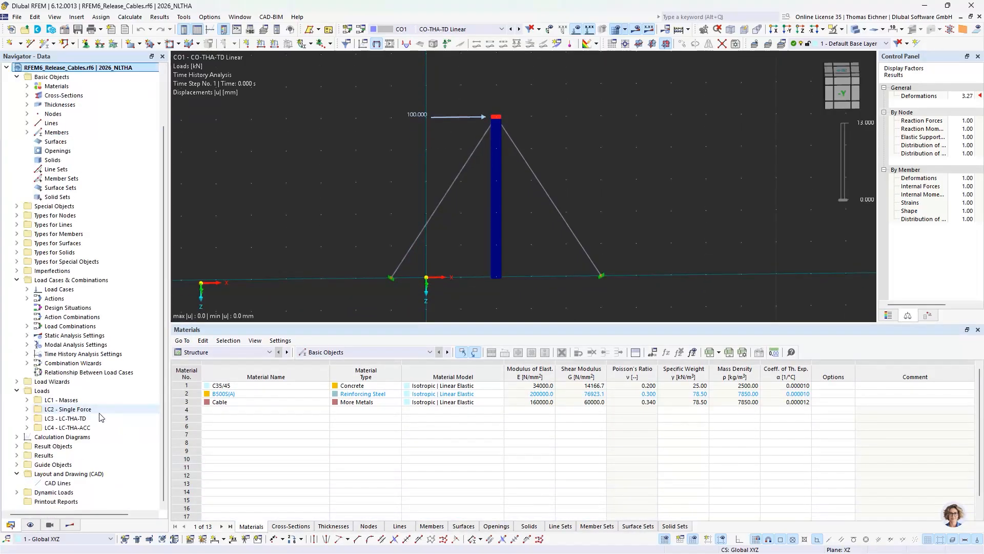
pyautogui.click(17, 437)
pyautogui.scroll(-3, 53, 431)
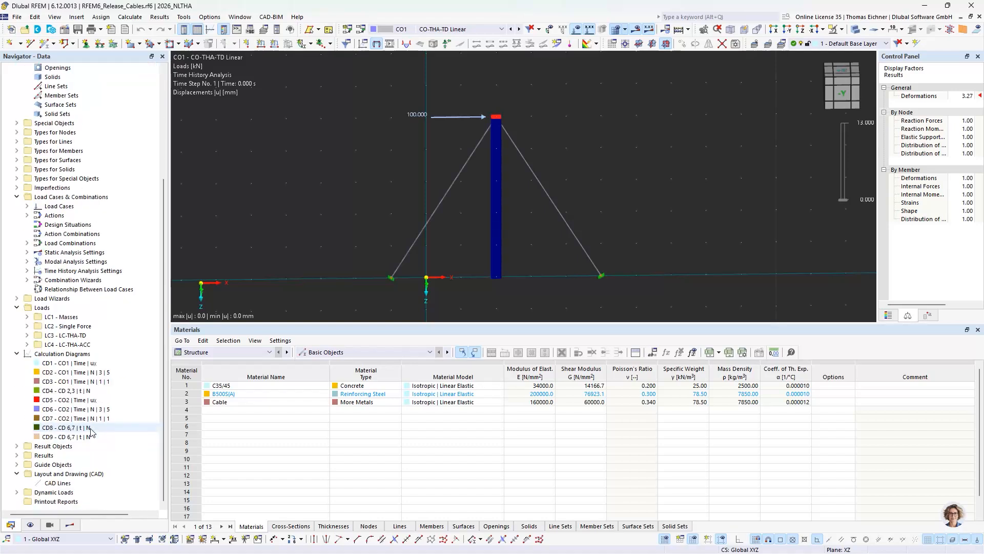
pyautogui.doubleClick(66, 364)
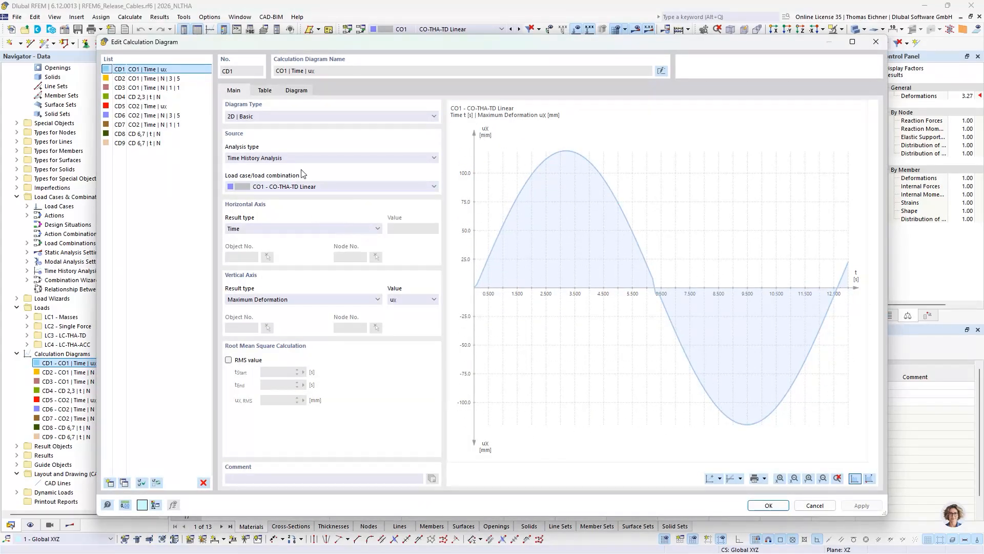
pyautogui.click(279, 159)
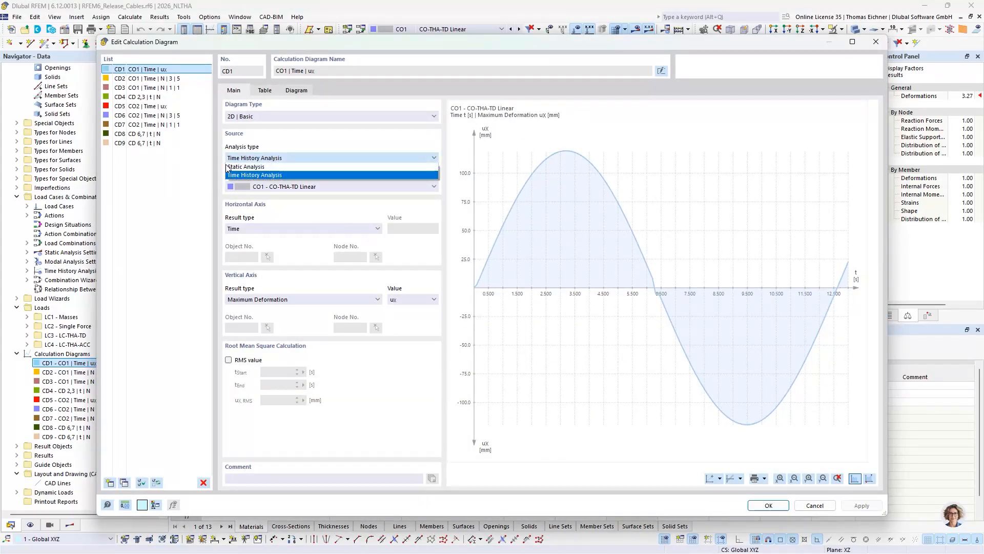
pyautogui.click(256, 175)
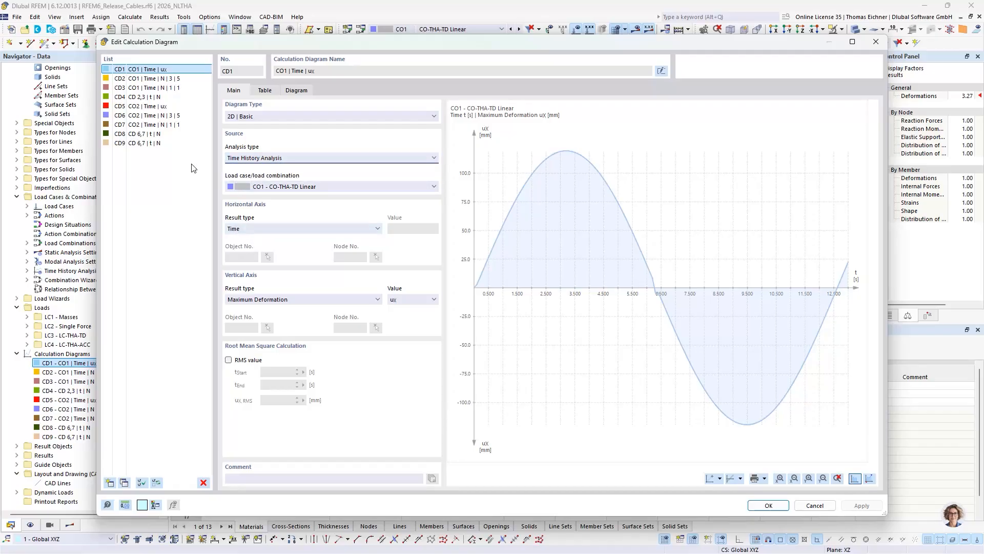
pyautogui.click(168, 168)
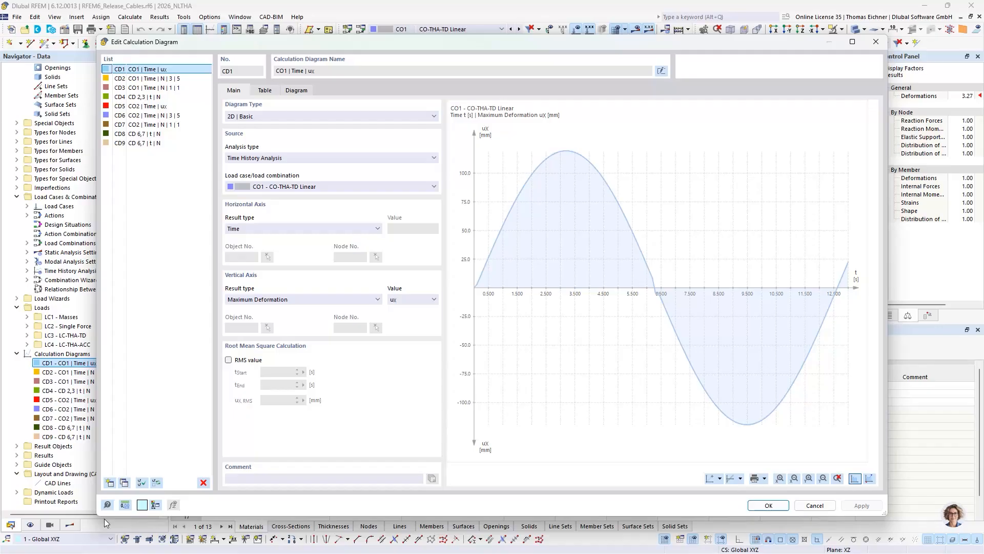
# Step: Add a new calculation diagram using Time History Analysis of load combination CO1 - CO-THA-TD Linear
pyautogui.click(112, 483)
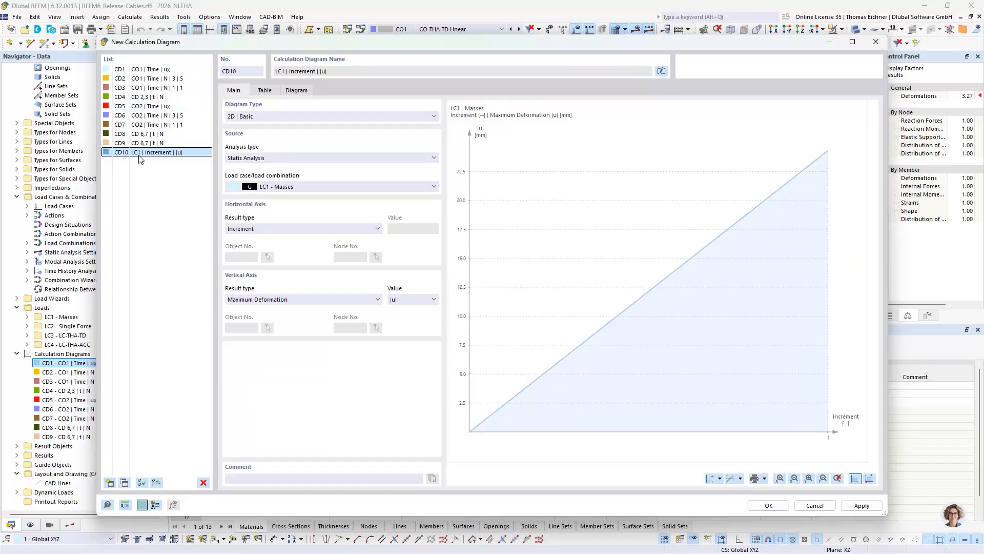
pyautogui.click(259, 158)
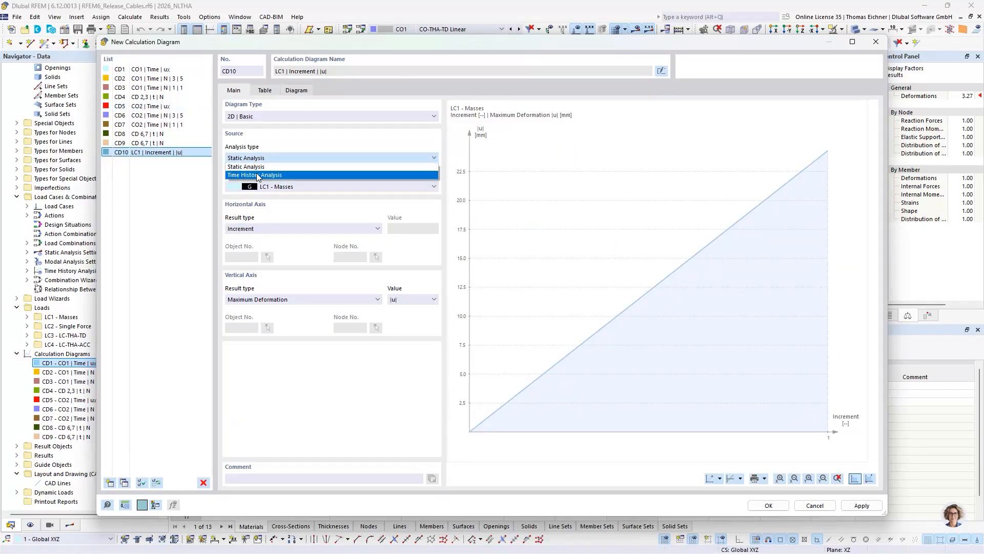
pyautogui.click(252, 181)
pyautogui.click(273, 188)
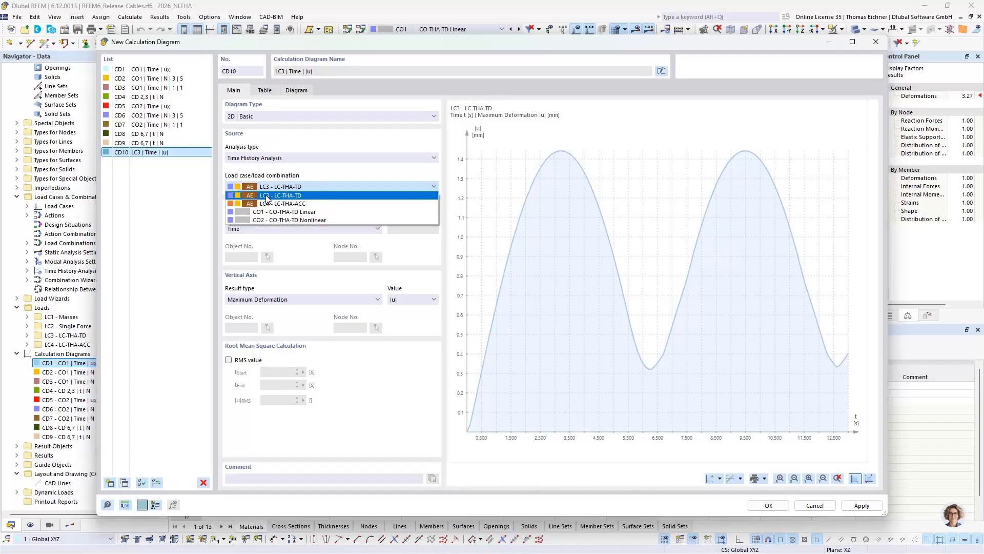
pyautogui.click(270, 212)
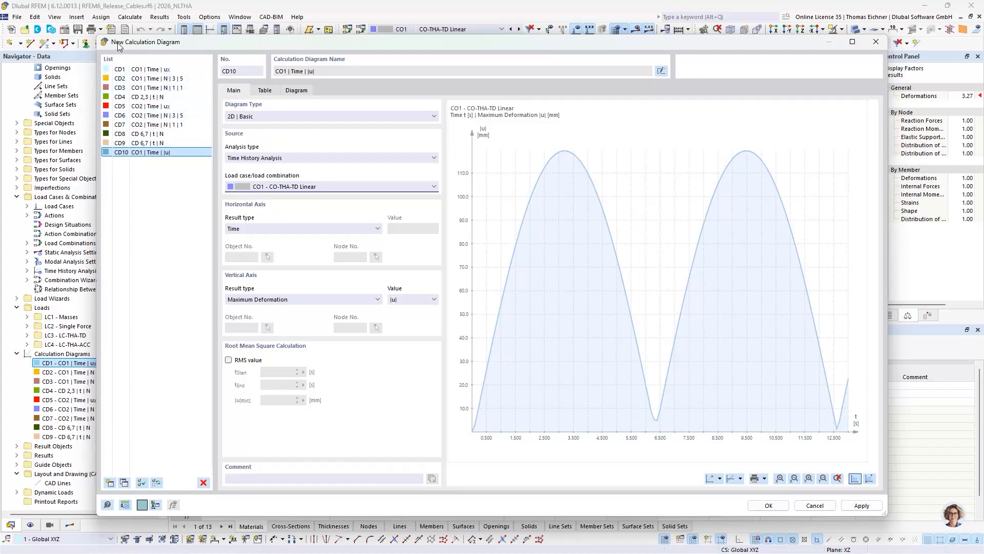
# Step: Plot the internal force N of member 3 at node 4 on the new diagram's vertical axis, and discard the diagram
pyautogui.click(276, 301)
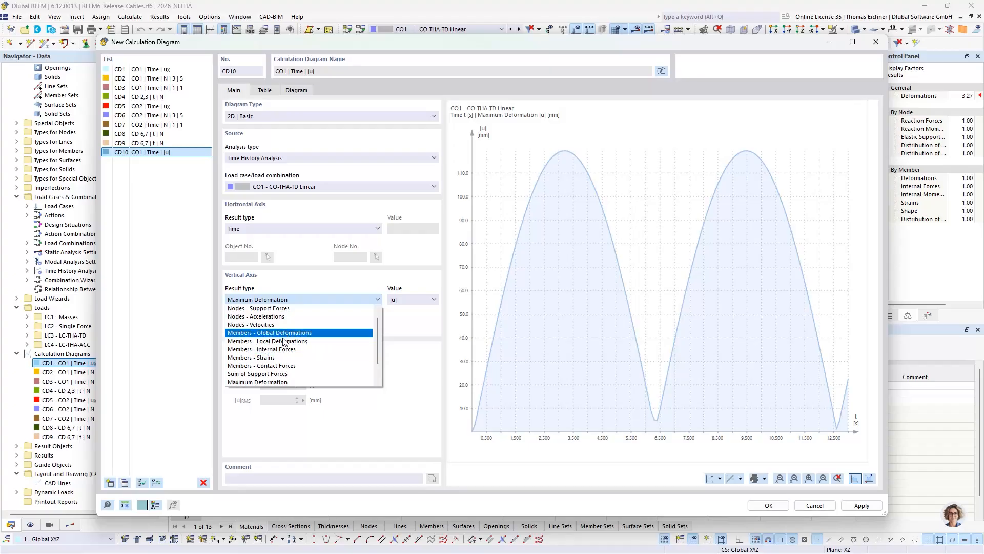
pyautogui.click(287, 349)
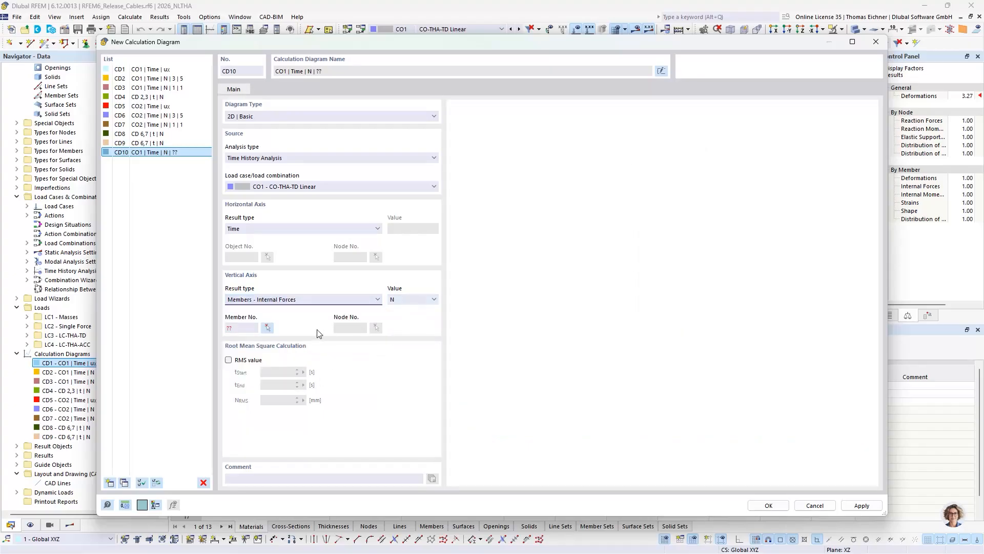
pyautogui.click(267, 327)
pyautogui.click(404, 253)
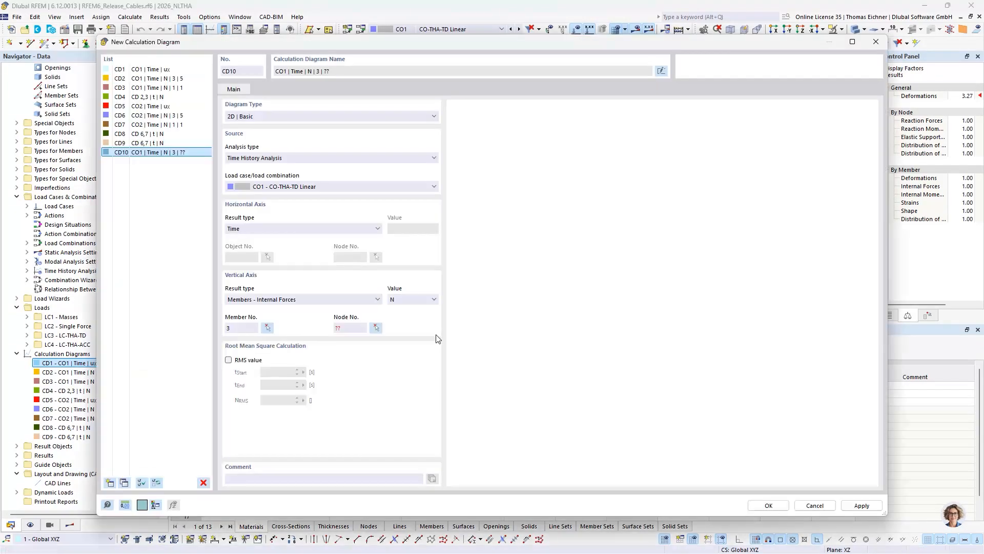
pyautogui.click(377, 327)
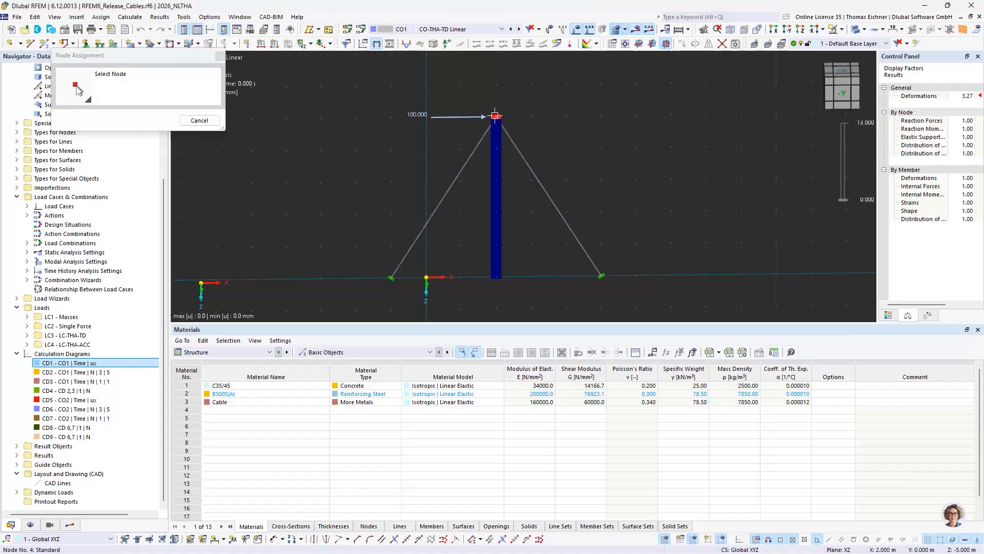
pyautogui.click(468, 147)
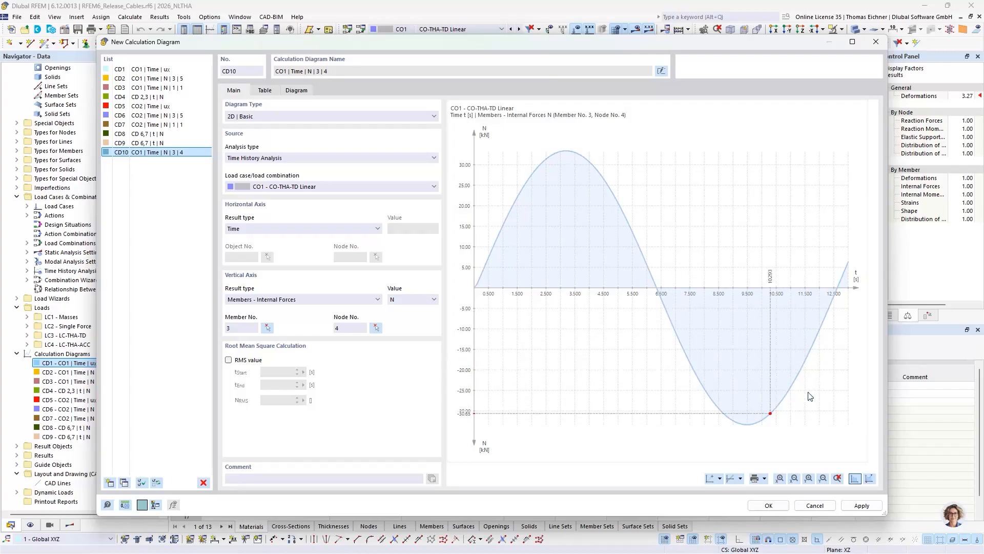
pyautogui.click(879, 47)
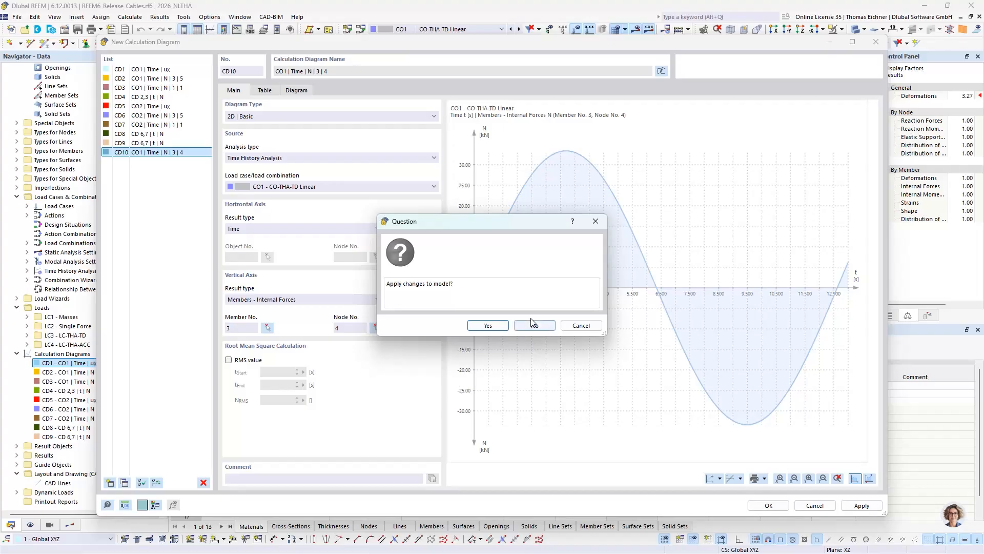
pyautogui.click(525, 331)
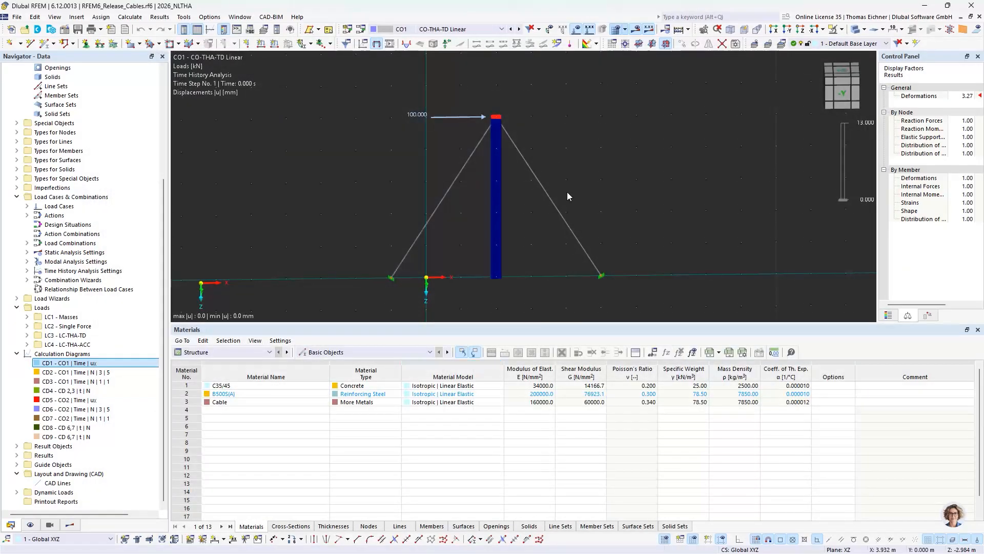
# Step: Show the Calculation Diagram Monitor below the model view and widen it to about half the table area
pyautogui.moveTo(563, 324); pyautogui.dragTo(564, 328)
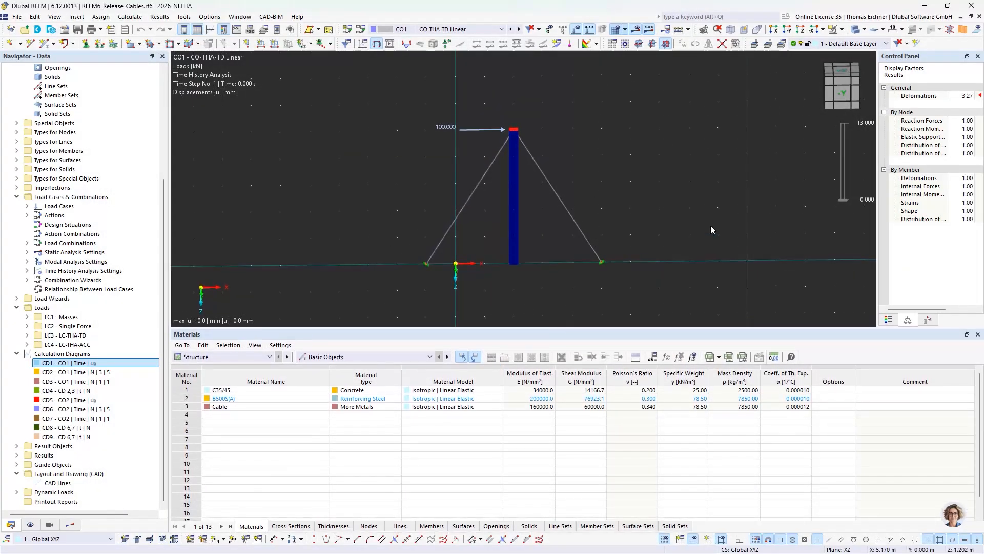
pyautogui.click(210, 29)
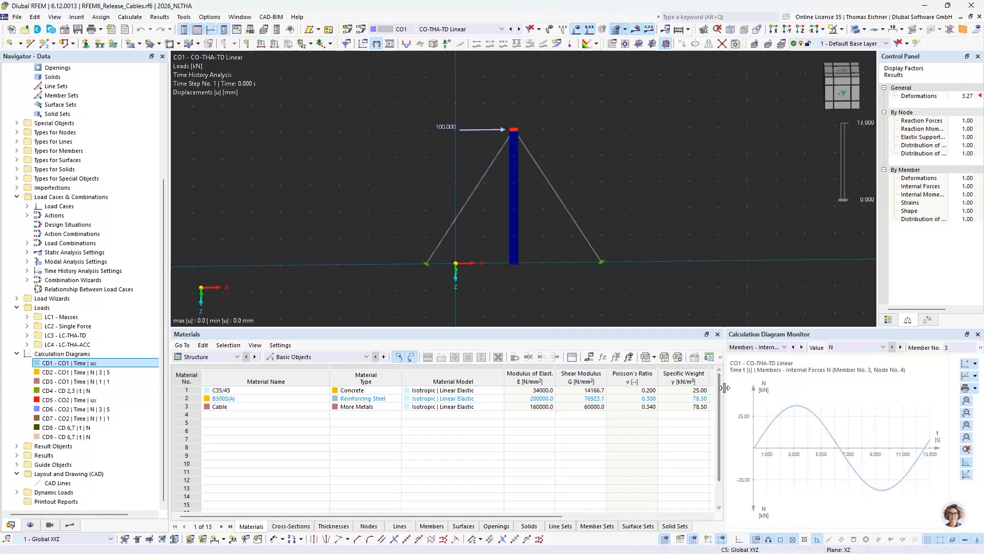
pyautogui.moveTo(724, 377); pyautogui.dragTo(501, 377)
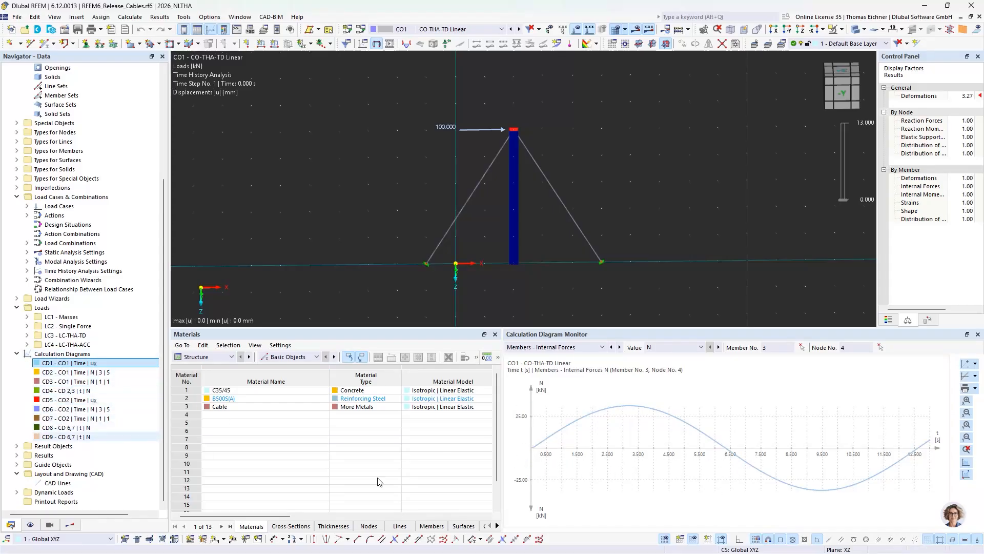
# Step: Examine the global deformations of CO1 through its time steps, including step 97 at 9.600 s, alongside the monitored diagram
pyautogui.click(70, 525)
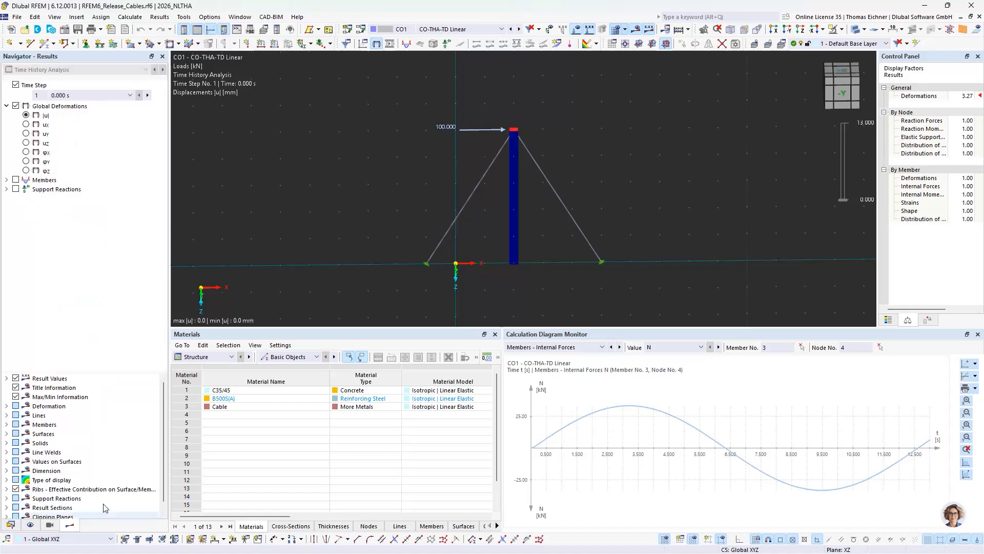
pyautogui.scroll(4, 461, 170)
pyautogui.scroll(-5, 423, 172)
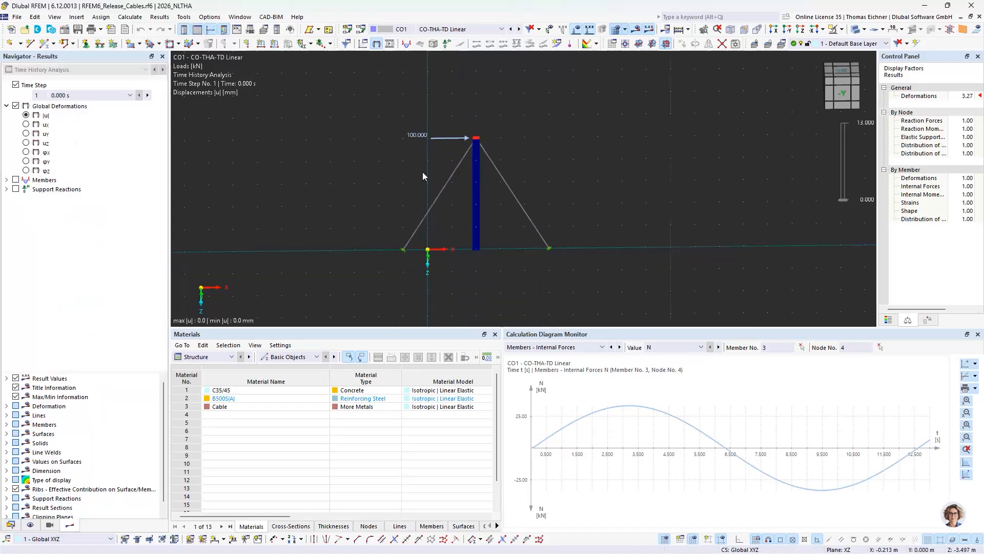
pyautogui.rightClick(74, 97)
pyautogui.click(94, 105)
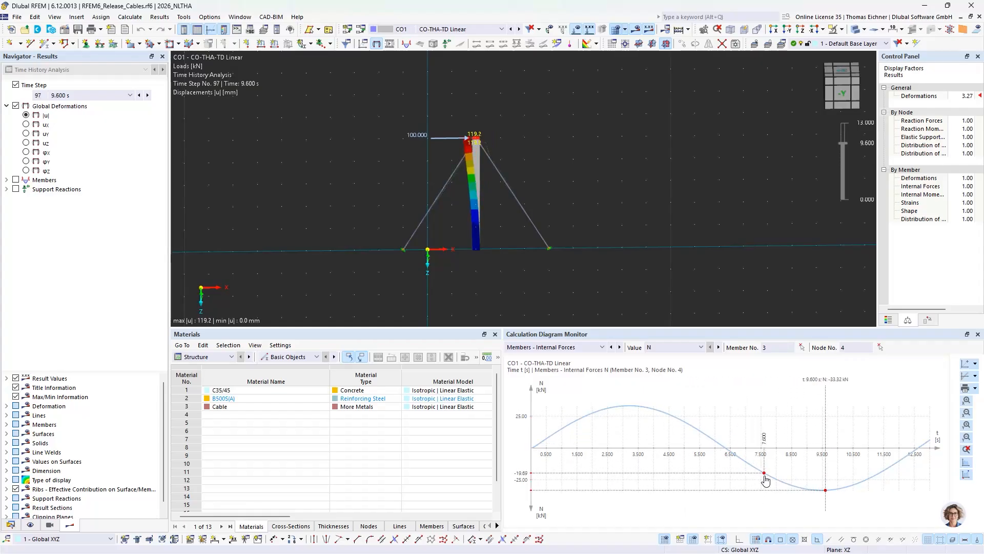
# Step: Display the time history results of load combination CO2 - CO-THA-TD Nonlinear, and those of load case LC4 - LC-THA-ACC
pyautogui.click(454, 29)
pyautogui.click(442, 80)
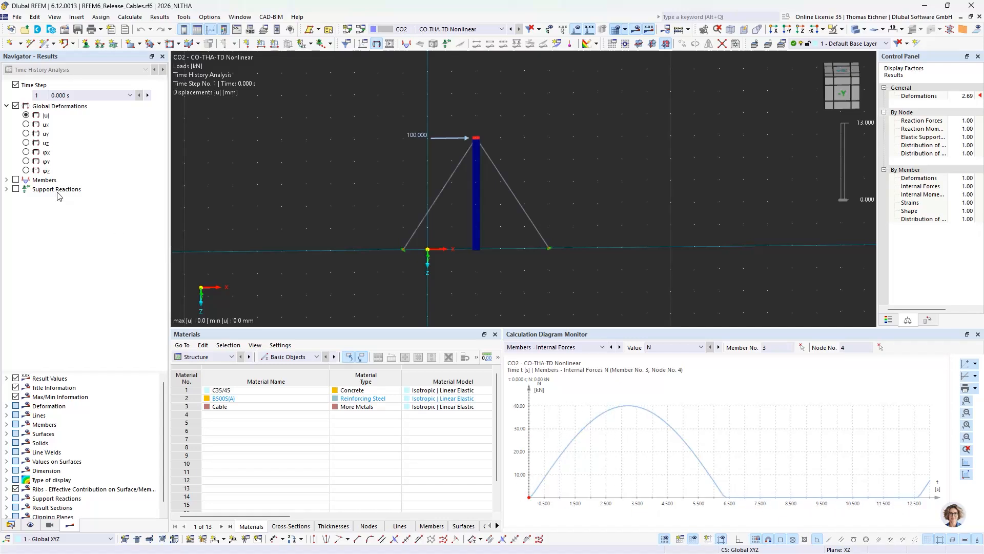
pyautogui.rightClick(88, 95)
pyautogui.click(112, 103)
pyautogui.click(420, 33)
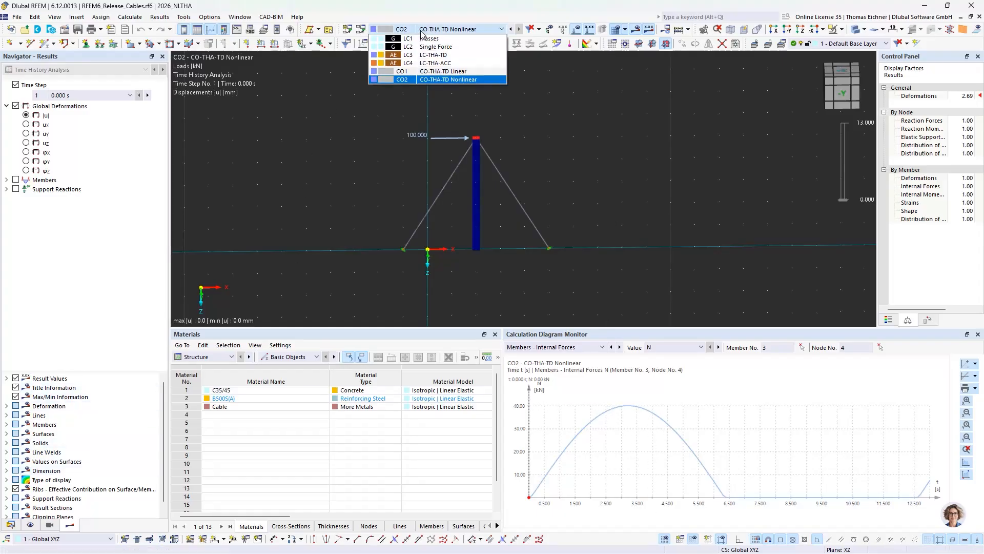
pyautogui.click(437, 62)
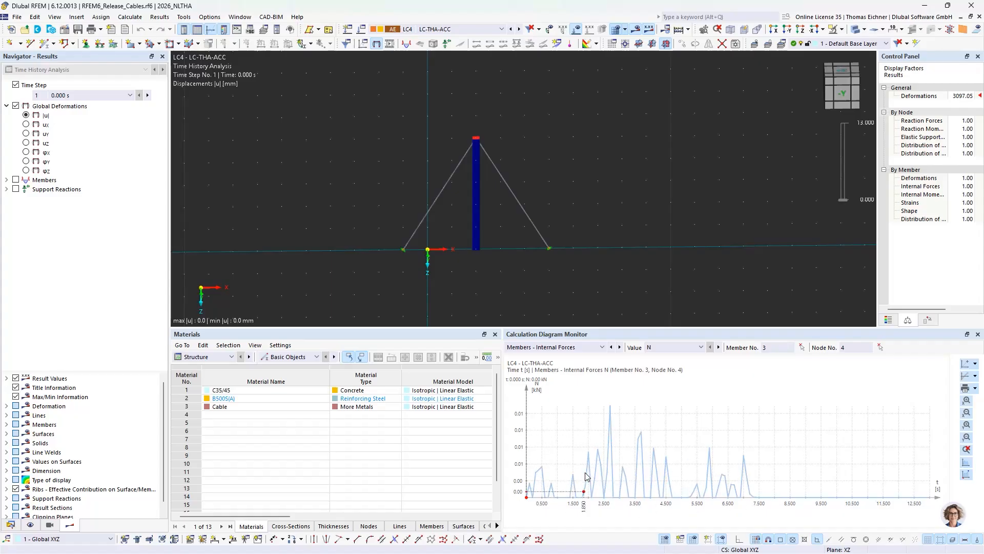
# Step: Review calculation diagrams CD6 and CD7 of CO2, the available diagram types, and the 2D group diagram CD8
pyautogui.click(10, 525)
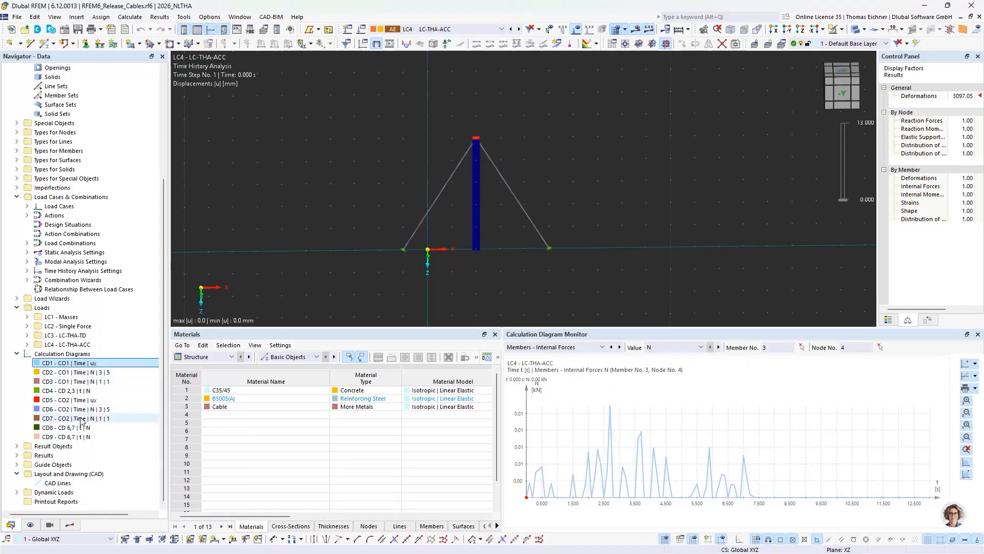
pyautogui.doubleClick(84, 409)
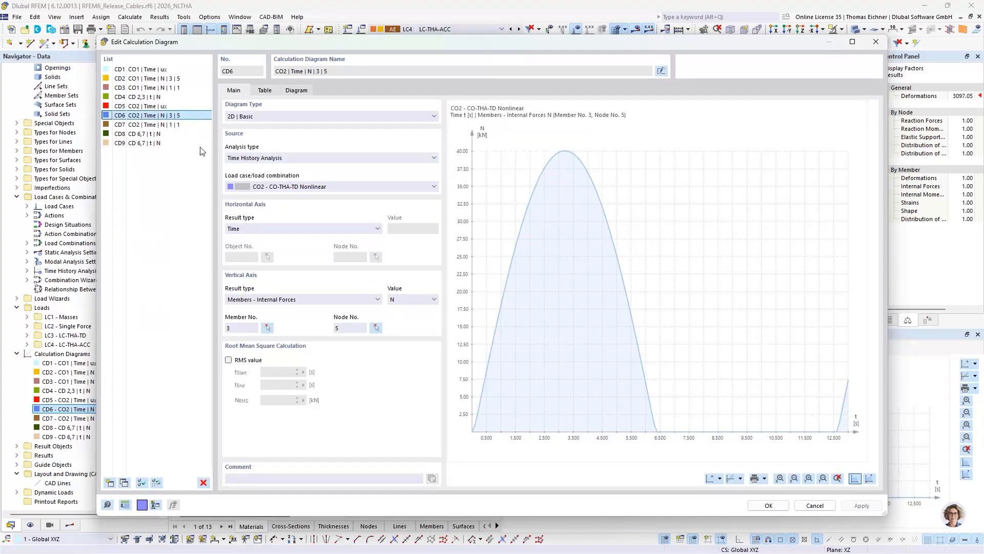
pyautogui.click(200, 124)
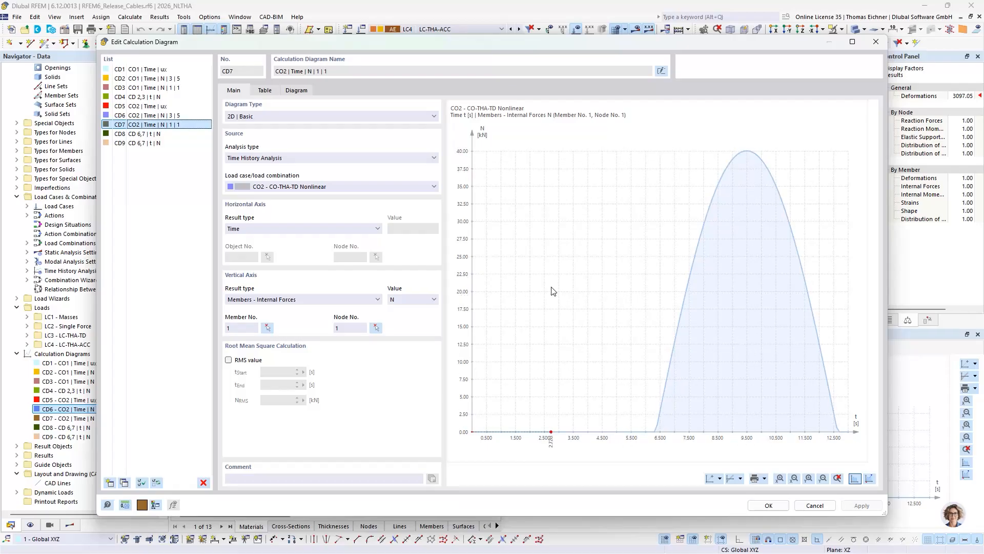
pyautogui.click(331, 116)
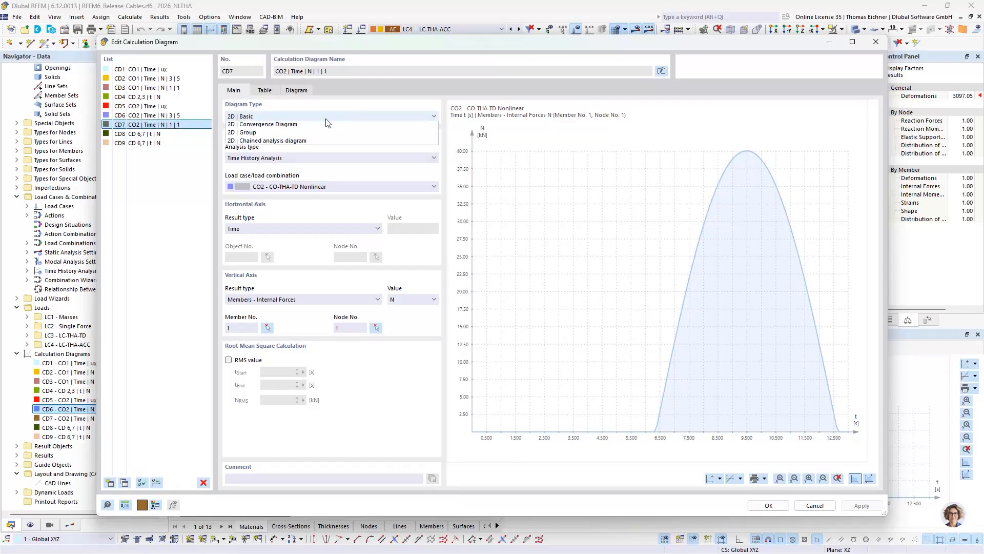
pyautogui.click(241, 126)
pyautogui.click(148, 134)
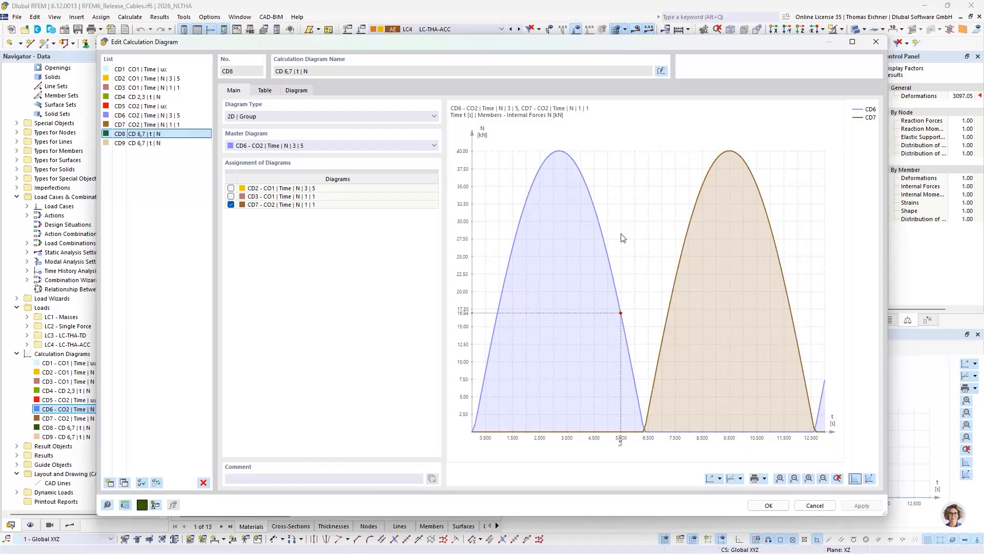
pyautogui.click(876, 42)
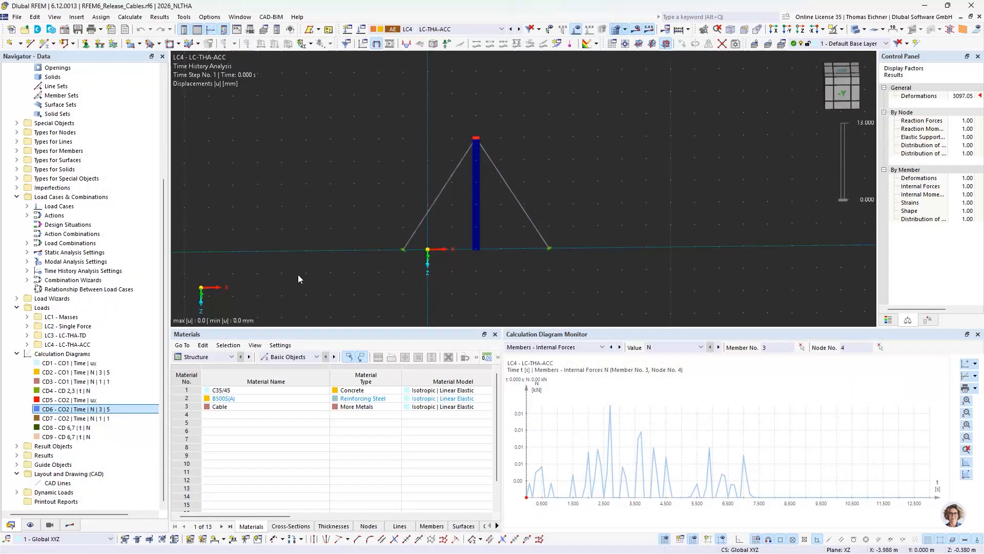
# Step: Switch to the model NLTHA Failing Supports.rf6, collapsing the cable model's data in the project tree
pyautogui.scroll(10, 82, 256)
pyautogui.click(6, 132)
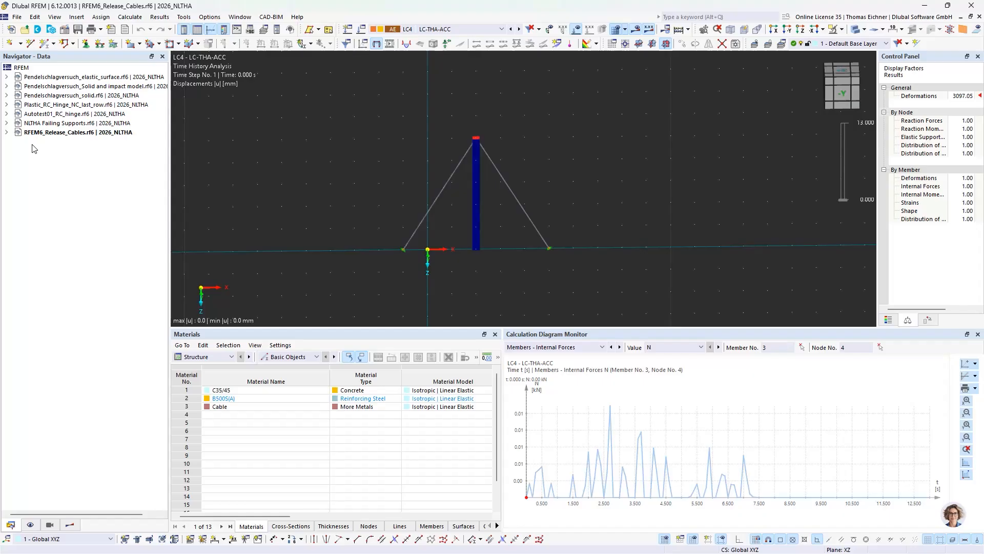
pyautogui.click(50, 123)
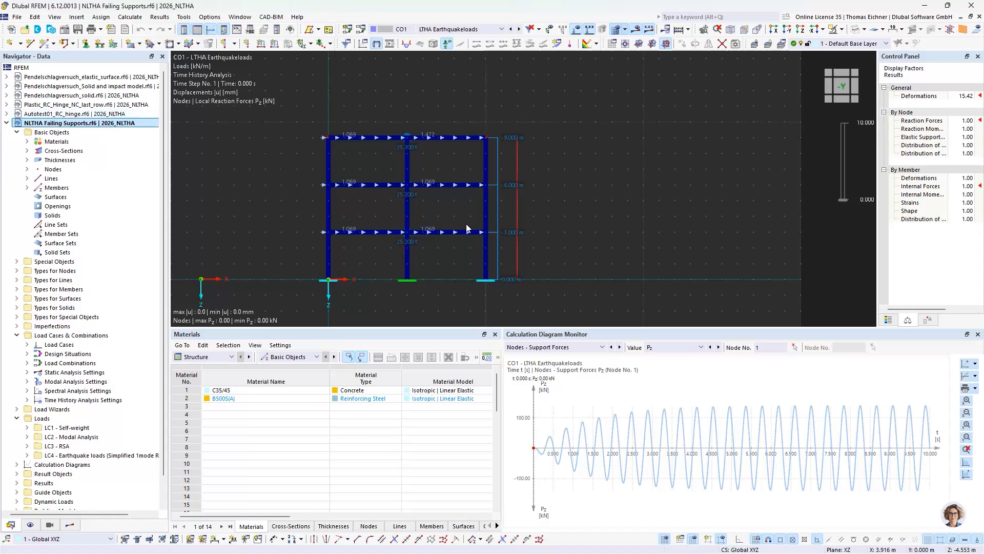
# Step: Inspect the nodal support assigned to node 1 at the frame's base, and close the node's properties without changes
pyautogui.keyDown('ctrl'); pyautogui.moveTo(613, 175); pyautogui.dragTo(591, 193, button='middle'); pyautogui.keyUp('ctrl')
pyautogui.scroll(3, 380, 297)
pyautogui.scroll(-1, 378, 295)
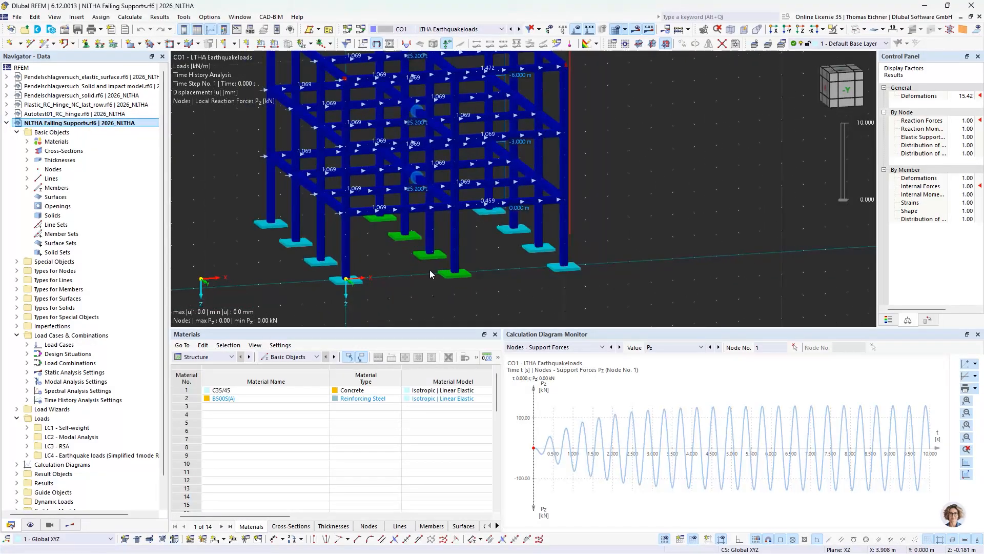
pyautogui.scroll(-1, 429, 270)
pyautogui.click(336, 263)
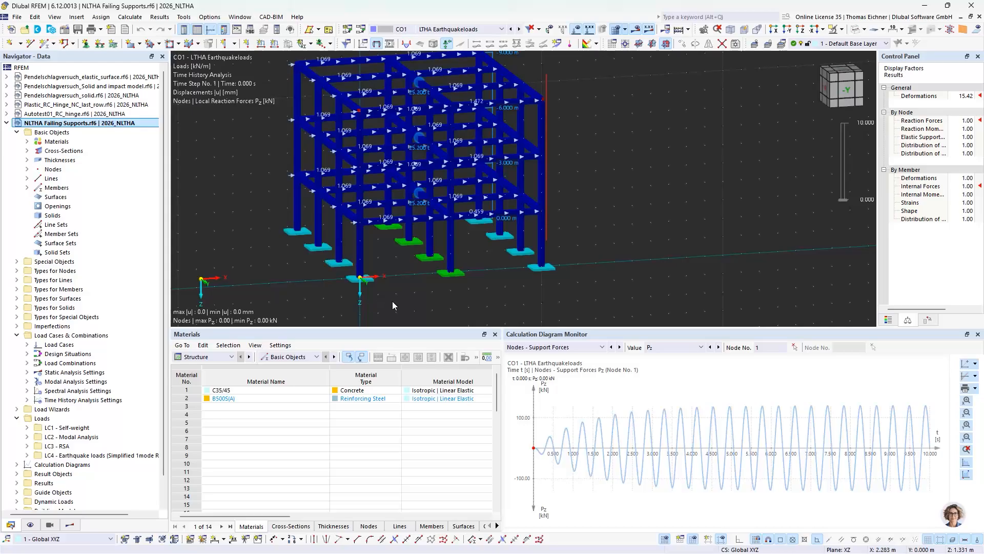
pyautogui.doubleClick(353, 278)
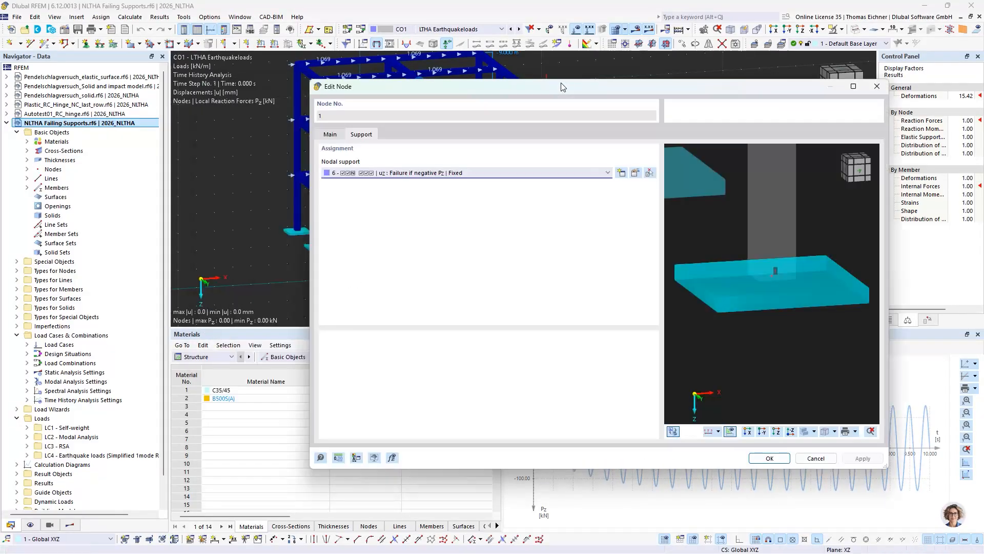
pyautogui.moveTo(561, 83); pyautogui.dragTo(693, 79)
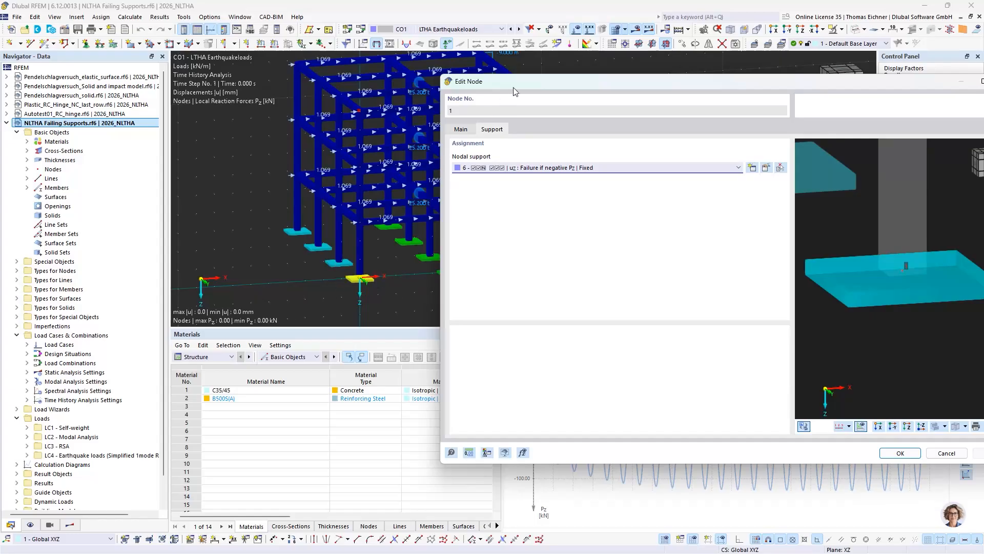
pyautogui.moveTo(514, 86); pyautogui.dragTo(253, 147)
pyautogui.click(750, 143)
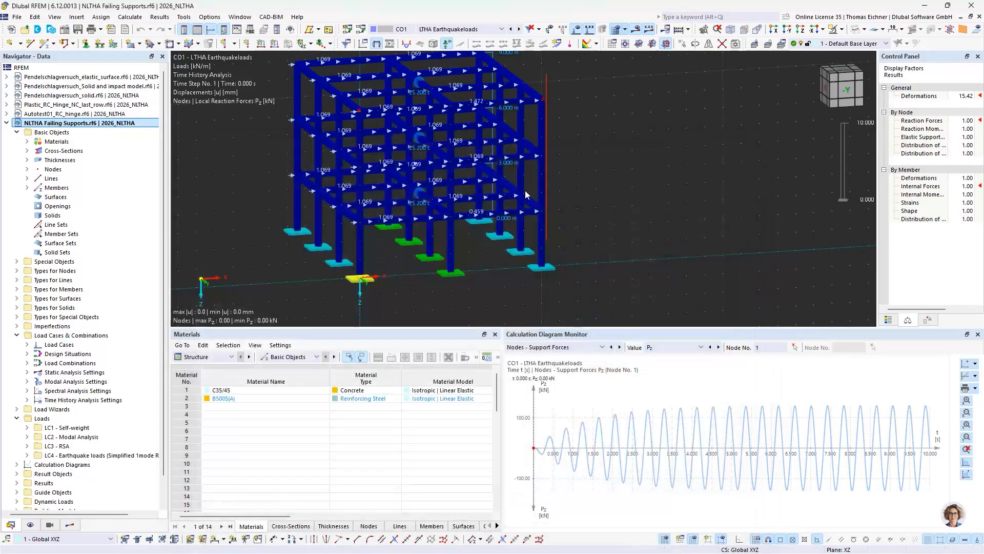
# Step: Show the frame in front view with its base supports enlarged
pyautogui.scroll(-1, 526, 191)
pyautogui.scroll(-1, 589, 220)
pyautogui.keyDown('ctrl'); pyautogui.moveTo(628, 241); pyautogui.dragTo(598, 222, button='middle'); pyautogui.keyUp('ctrl')
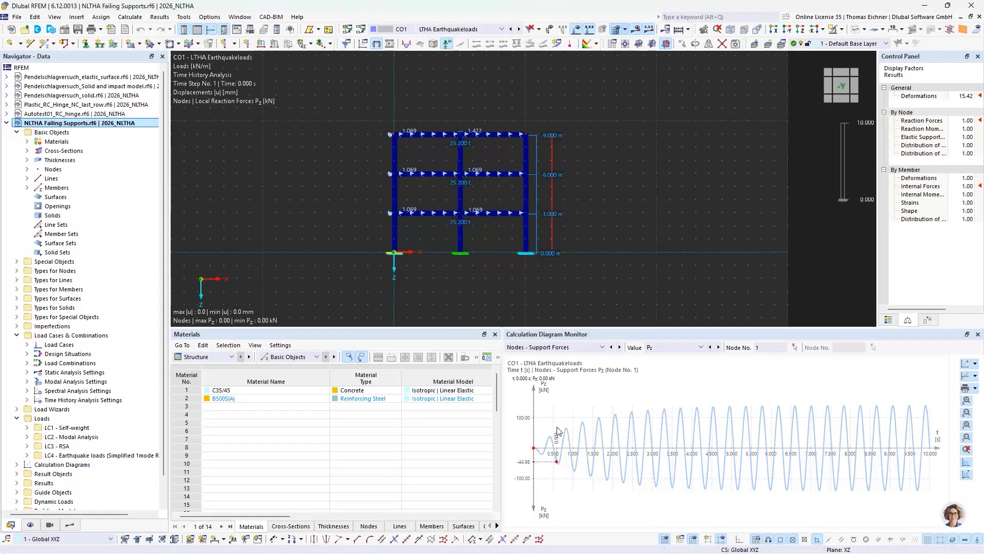
pyautogui.scroll(2, 426, 285)
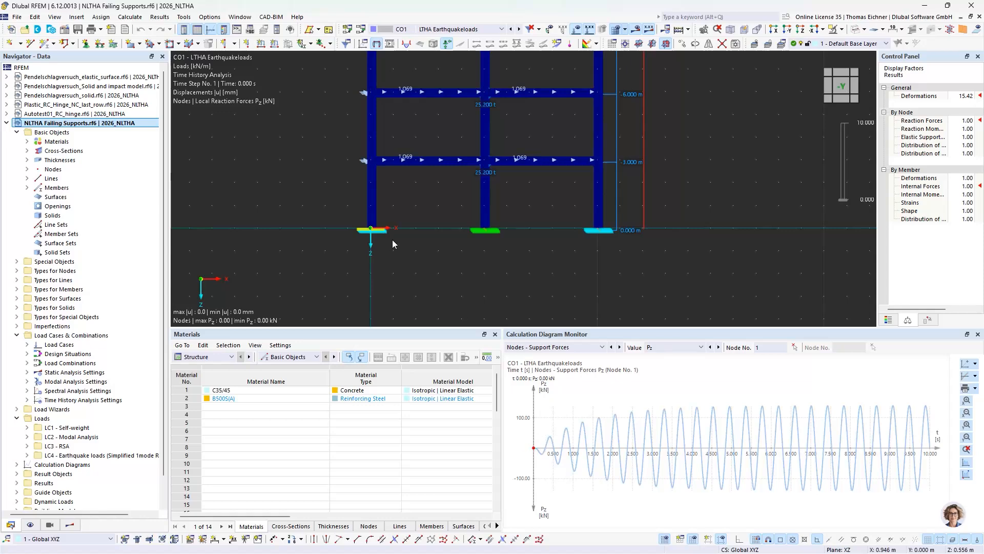
# Step: Inspect the frame's base supports and the horizontal member loads on its beams in an oblique view, then restore the front view
pyautogui.keyDown('ctrl'); pyautogui.moveTo(445, 230); pyautogui.dragTo(455, 249, button='middle'); pyautogui.keyUp('ctrl')
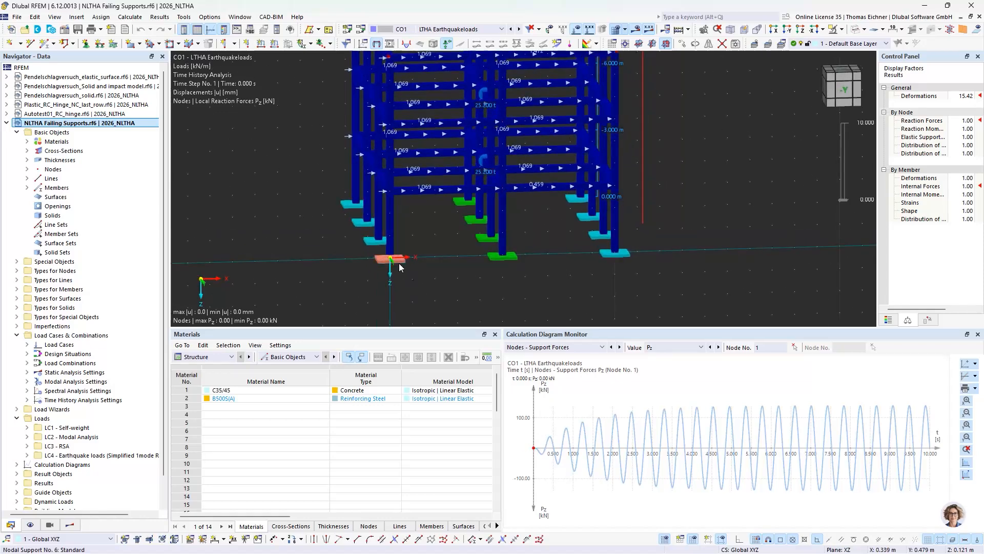
pyautogui.click(394, 260)
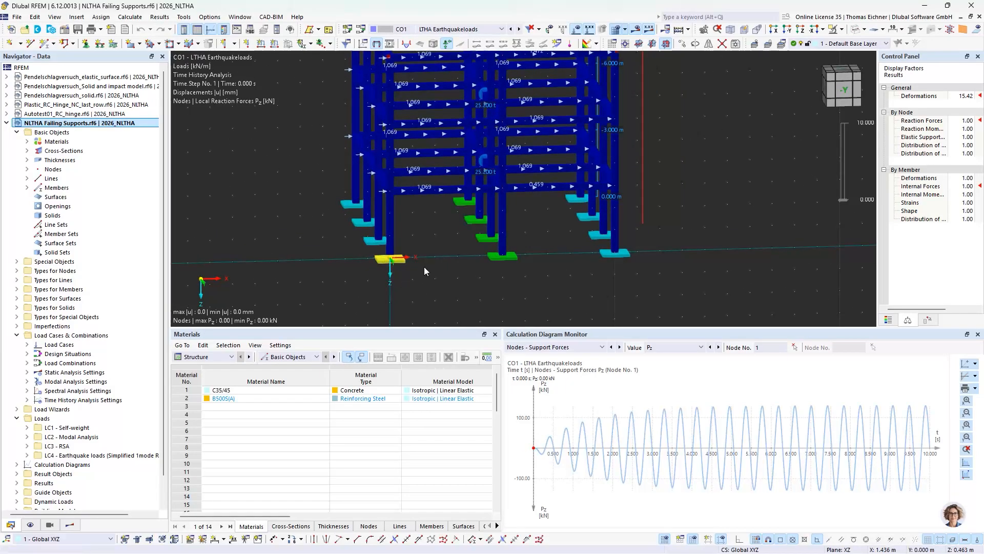
pyautogui.scroll(-2, 424, 266)
pyautogui.keyDown('ctrl'); pyautogui.moveTo(642, 251); pyautogui.dragTo(598, 219, button='middle'); pyautogui.keyUp('ctrl')
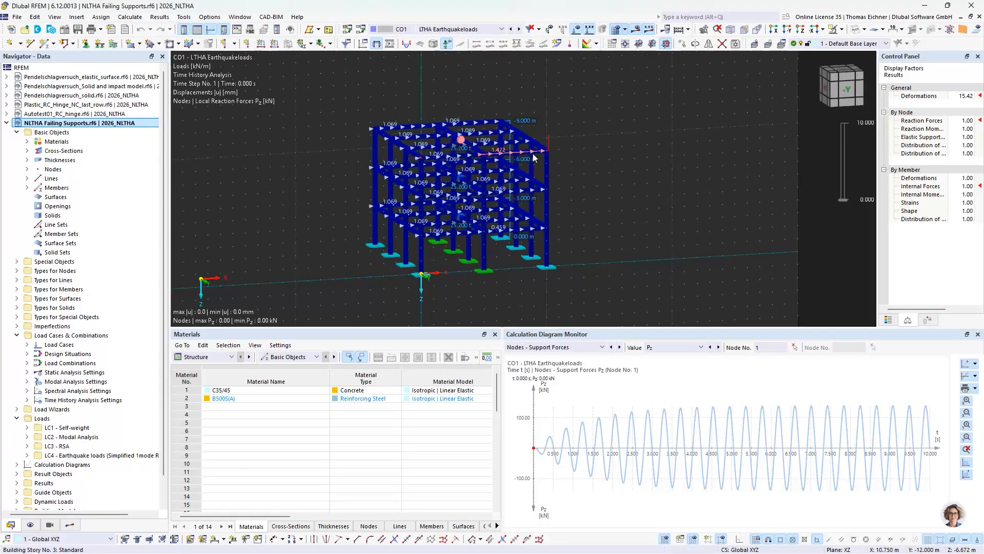
pyautogui.scroll(3, 464, 150)
pyautogui.moveTo(432, 144)
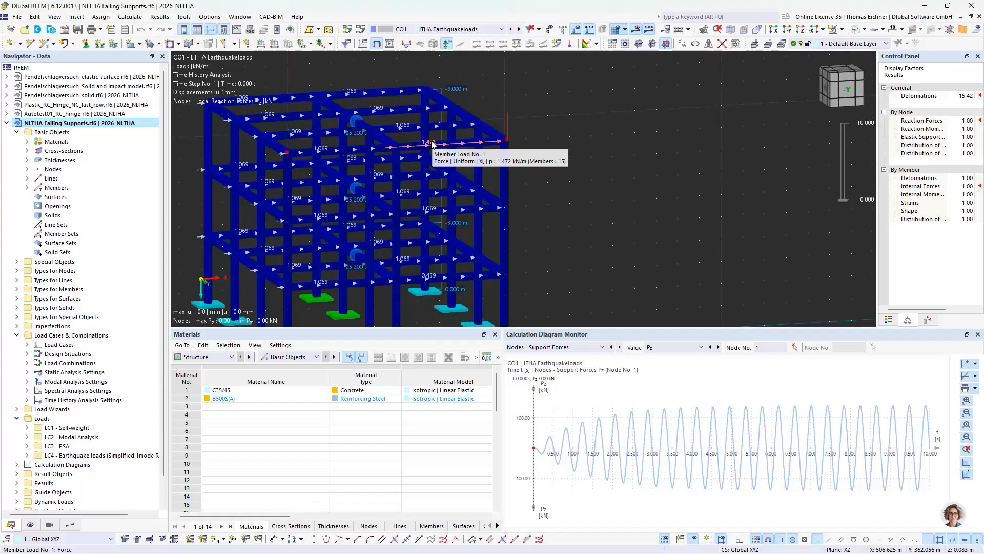
pyautogui.scroll(-2, 432, 145)
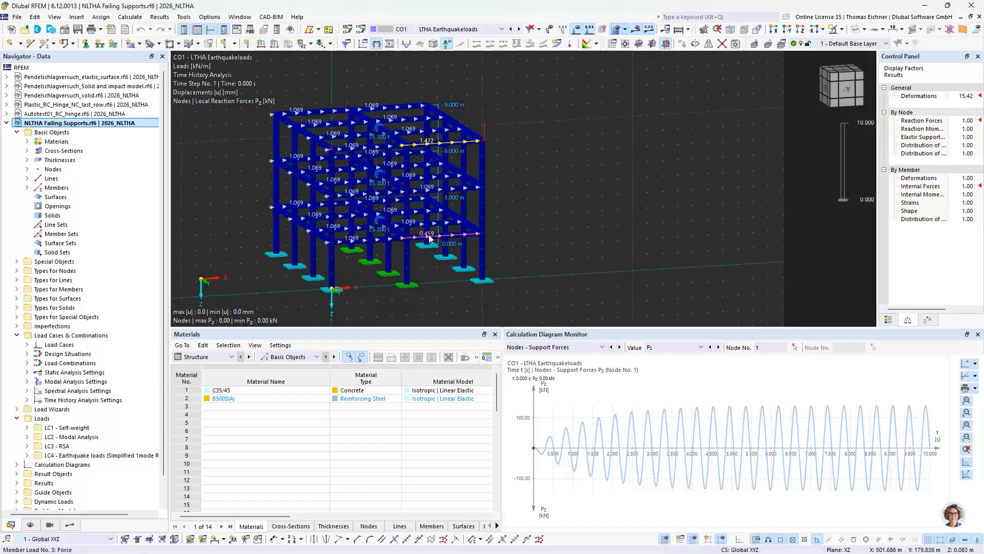
pyautogui.moveTo(430, 239)
pyautogui.keyDown('ctrl'); pyautogui.moveTo(555, 214); pyautogui.dragTo(536, 237, button='middle'); pyautogui.keyUp('ctrl')
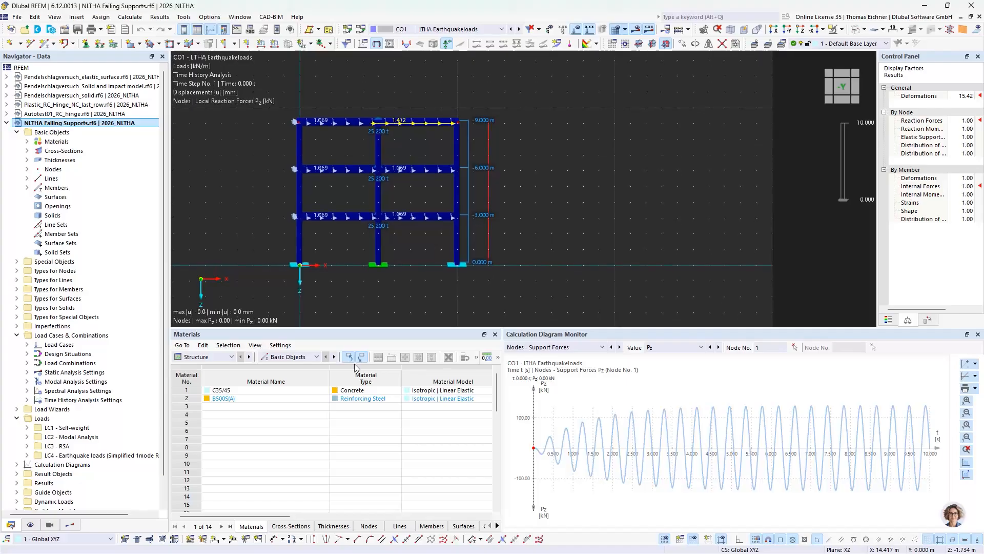
# Step: Animate the CO1 time history deformations over the time steps, and stop the animation
pyautogui.click(69, 524)
pyautogui.click(147, 95)
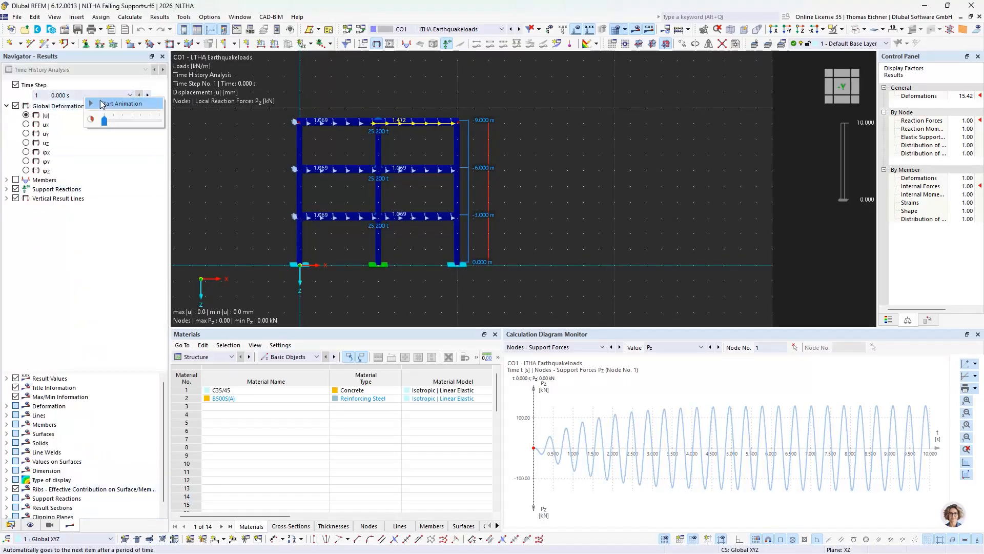
pyautogui.click(118, 103)
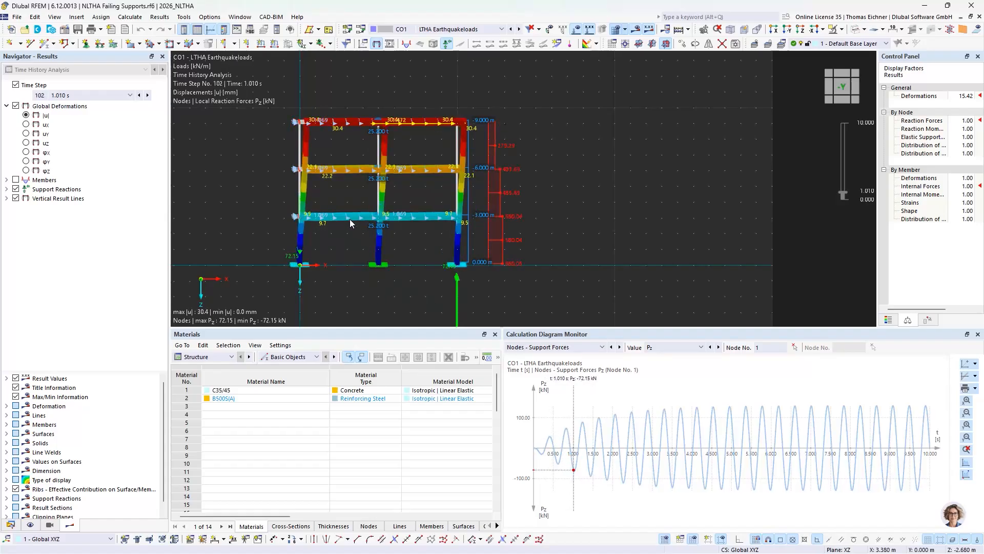
pyautogui.press('Escape')
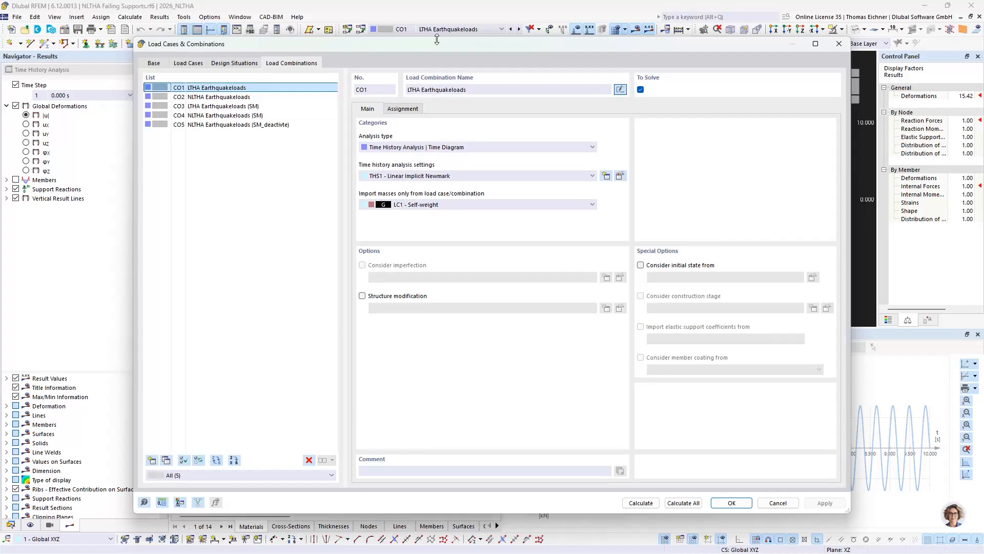
# Step: Compare the load case and time diagram assignments of load combinations CO1 to CO5 in Load Cases & Combinations
pyautogui.moveTo(436, 39); pyautogui.dragTo(625, 72)
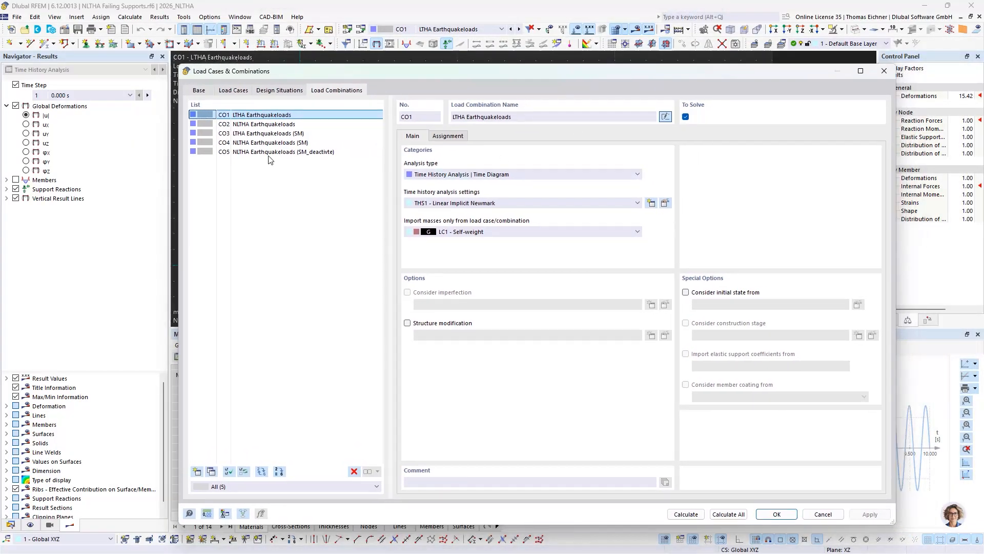
pyautogui.moveTo(338, 67)
pyautogui.mouseDown()
pyautogui.moveTo(336, 82)
pyautogui.moveTo(357, 68)
pyautogui.mouseUp()
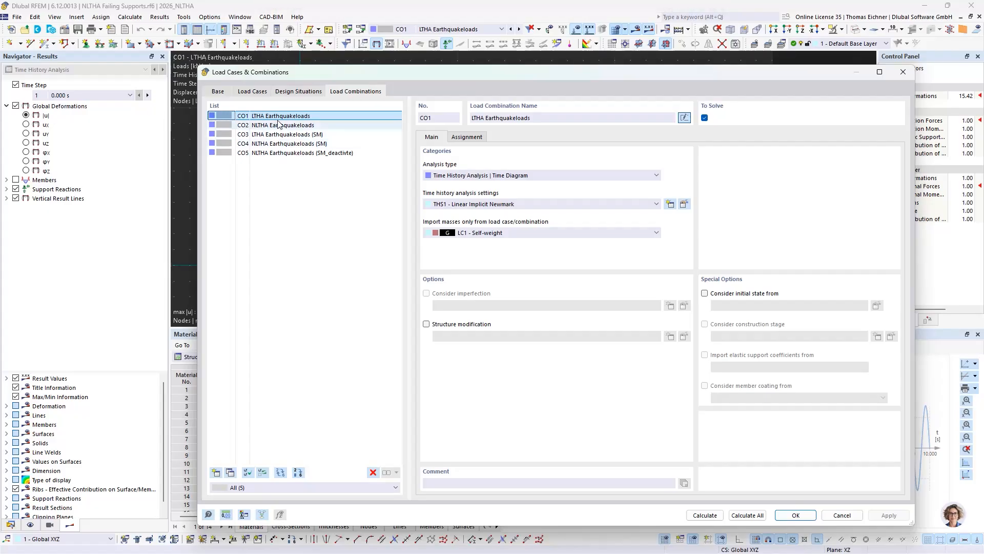
pyautogui.click(466, 137)
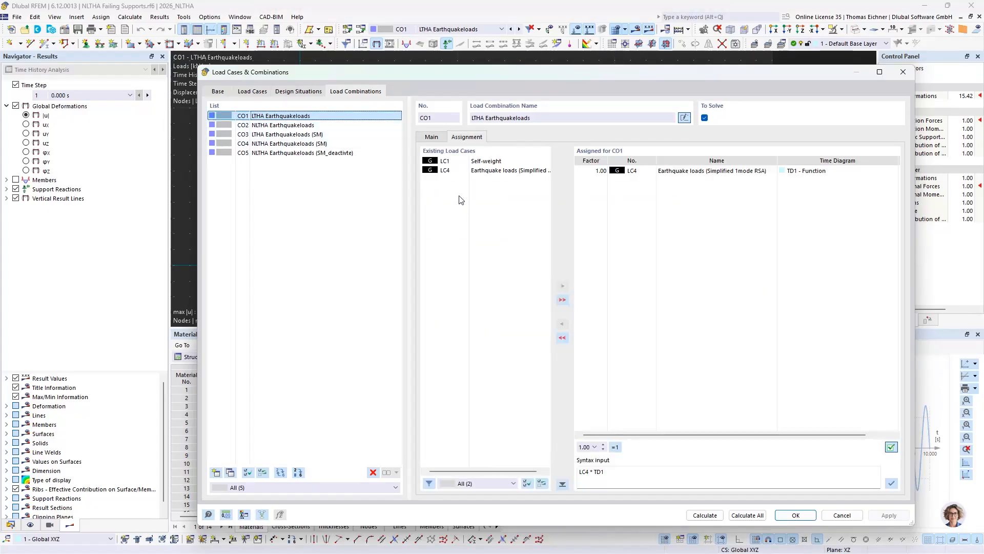
pyautogui.click(295, 125)
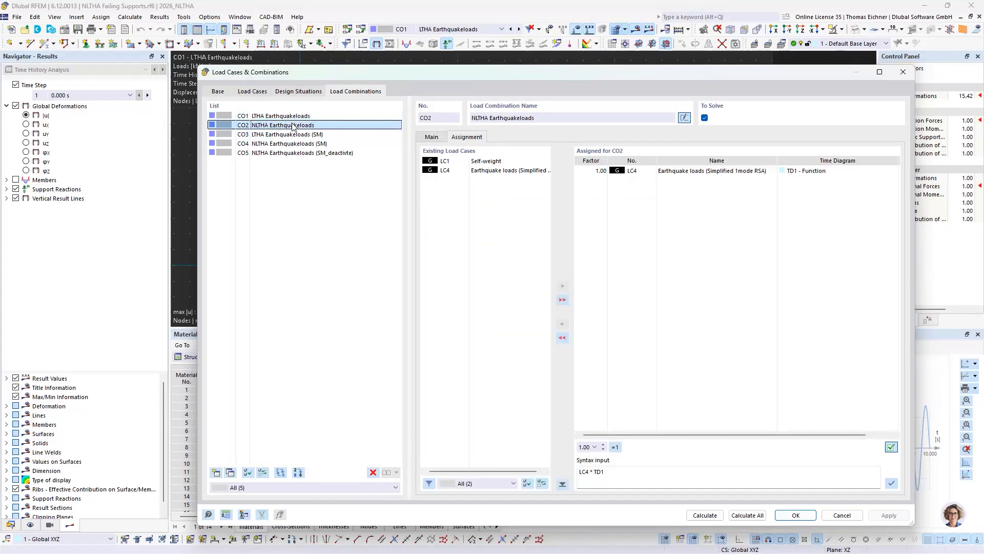
pyautogui.click(294, 116)
pyautogui.click(295, 134)
pyautogui.click(294, 144)
pyautogui.click(295, 153)
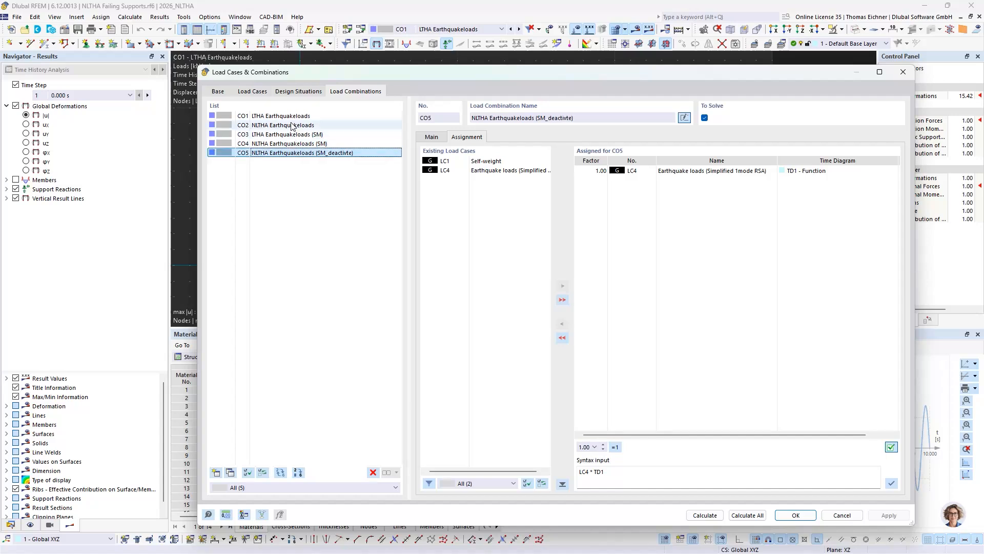
pyautogui.click(295, 117)
pyautogui.click(296, 125)
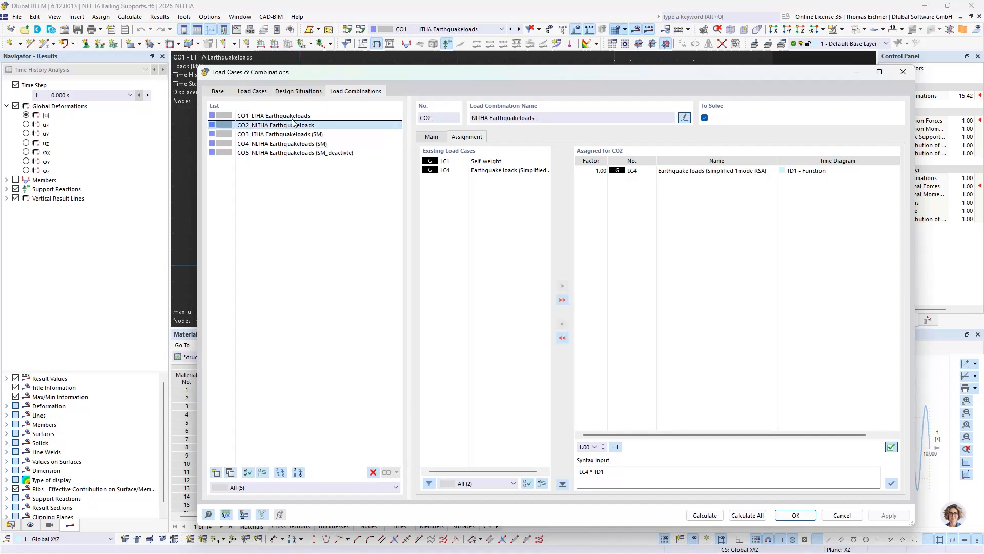
pyautogui.click(295, 116)
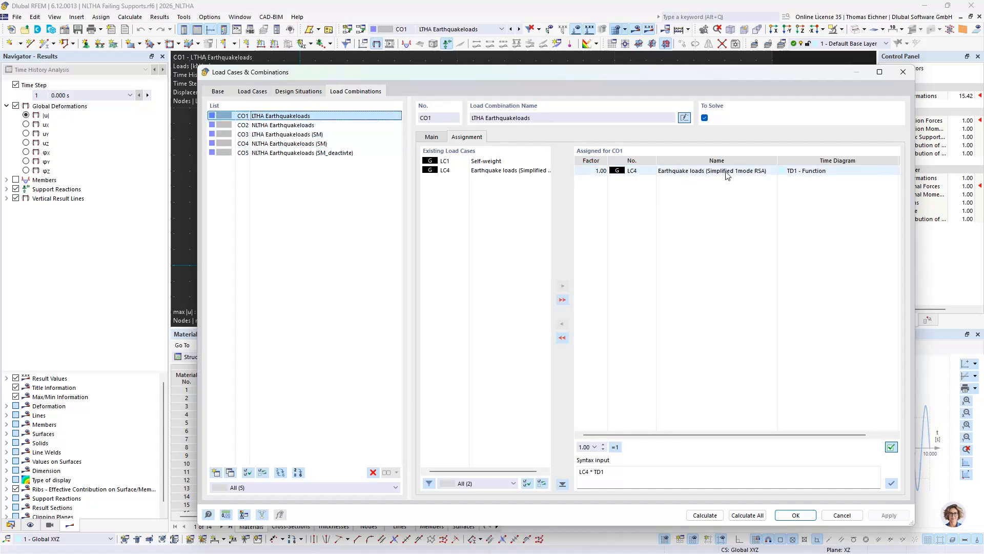
# Step: Examine time diagram TD1 assigned to LC4 in CO1, and close the load combinations without changes
pyautogui.click(808, 171)
pyautogui.click(807, 170)
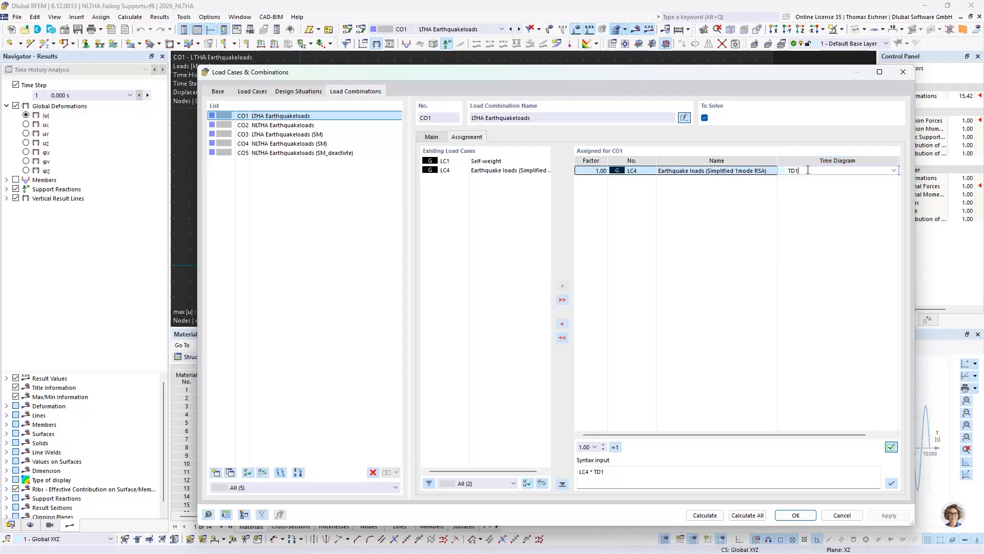
pyautogui.click(895, 172)
pyautogui.click(896, 186)
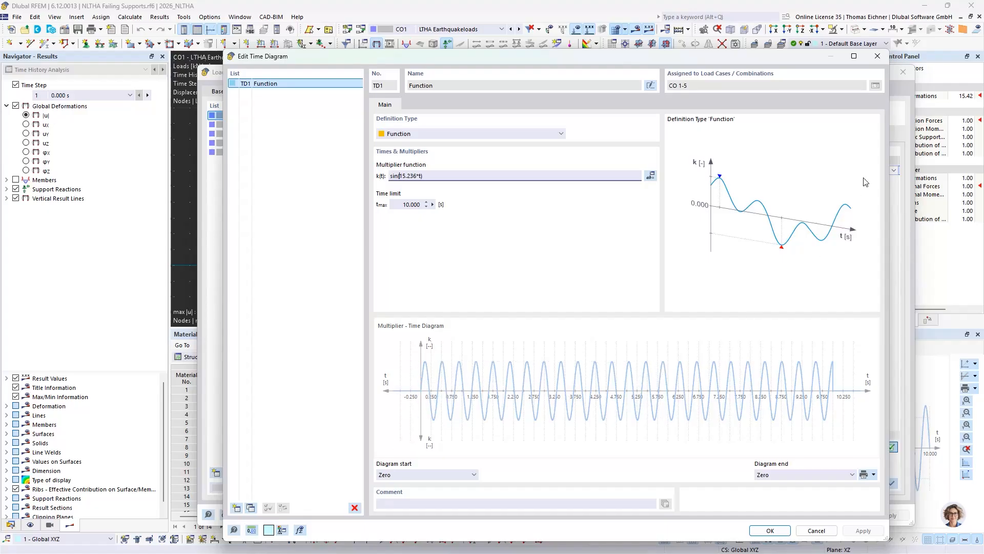
pyautogui.click(878, 57)
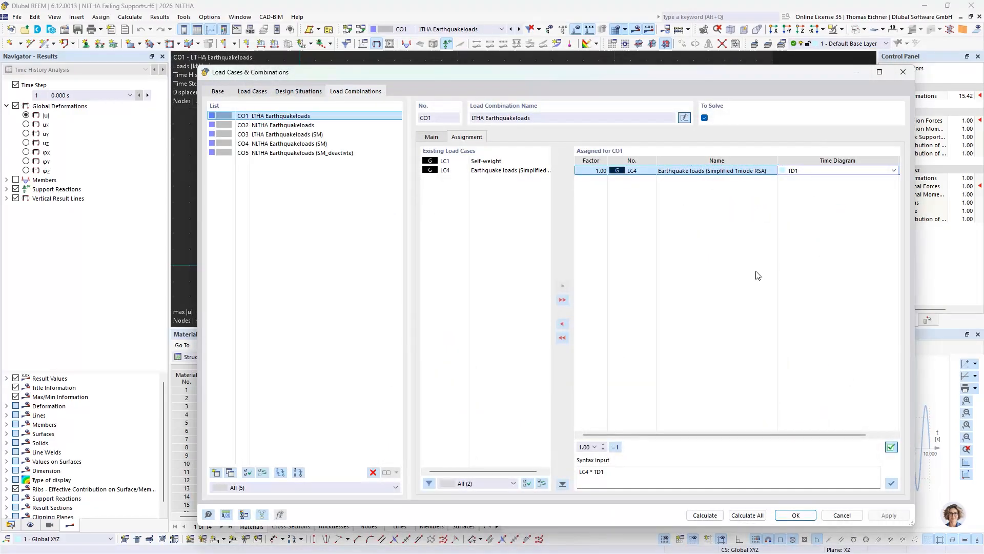
pyautogui.click(299, 126)
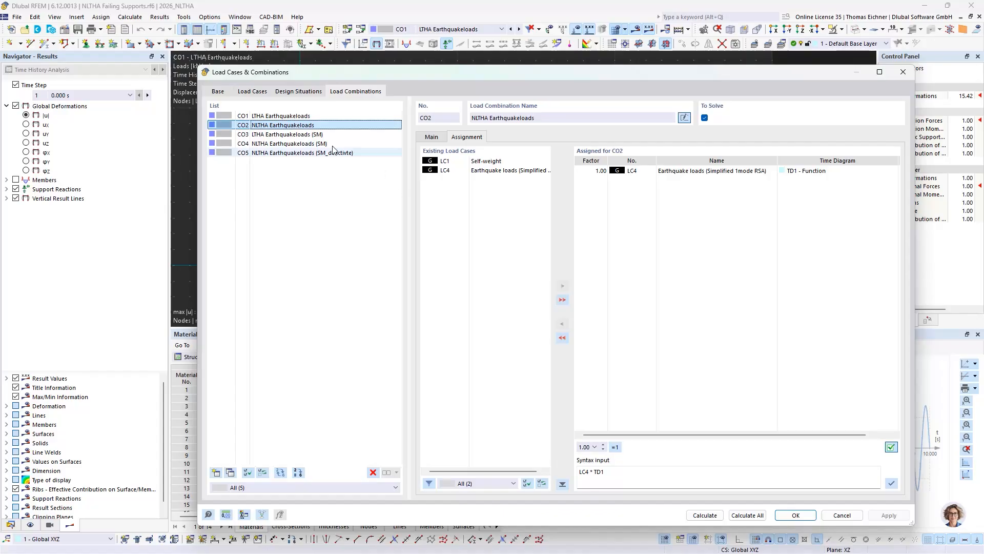
pyautogui.click(904, 73)
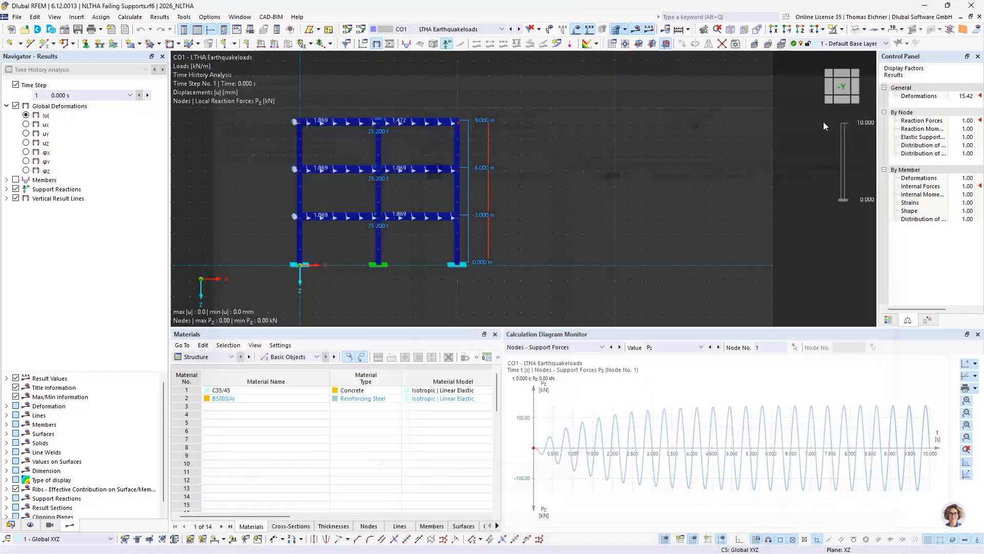
# Step: Display CO2 NLTHA Earthquakeloads on the frame, and run and stop the animation of its time steps
pyautogui.moveTo(561, 155); pyautogui.dragTo(664, 156, button='middle')
pyautogui.scroll(1, 470, 265)
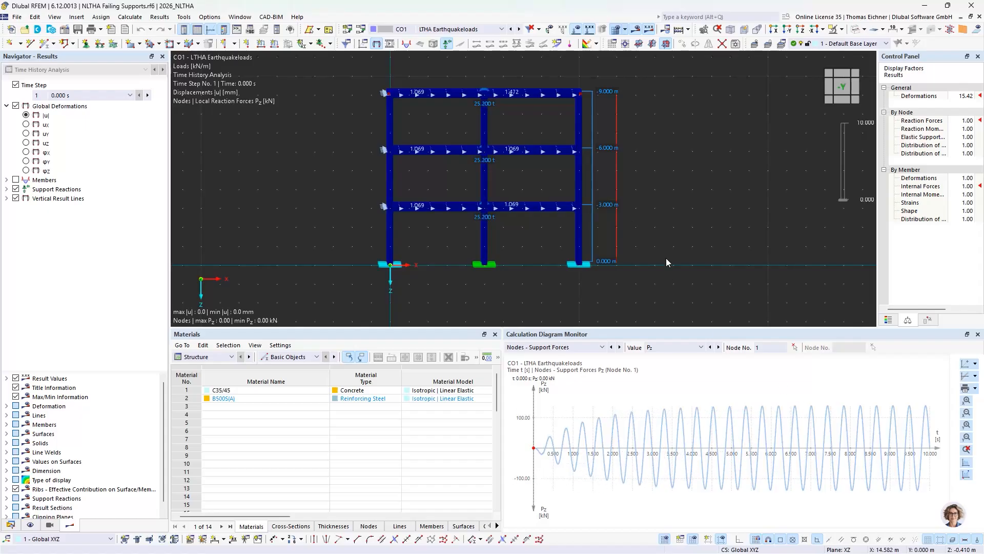
pyautogui.click(446, 29)
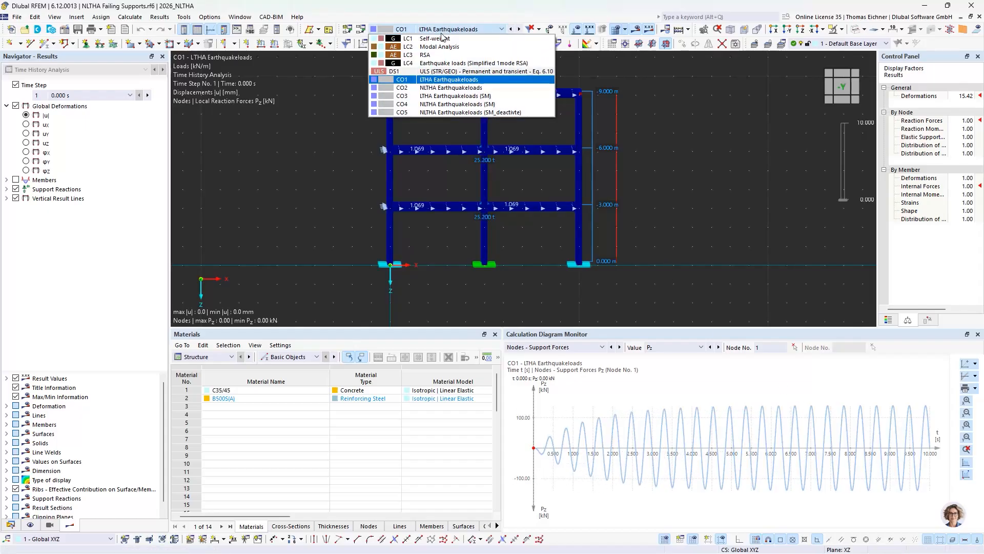
pyautogui.click(433, 80)
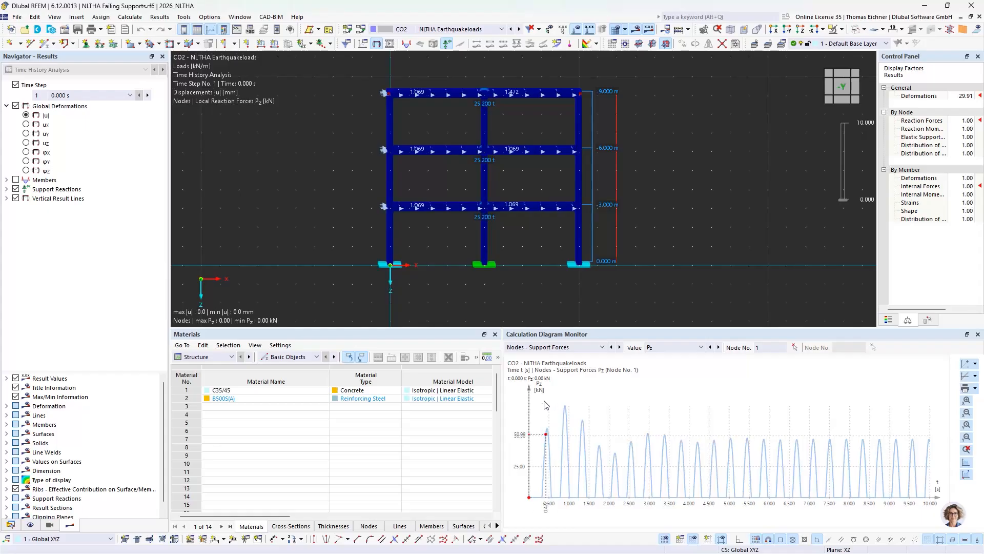
pyautogui.rightClick(76, 96)
pyautogui.click(99, 104)
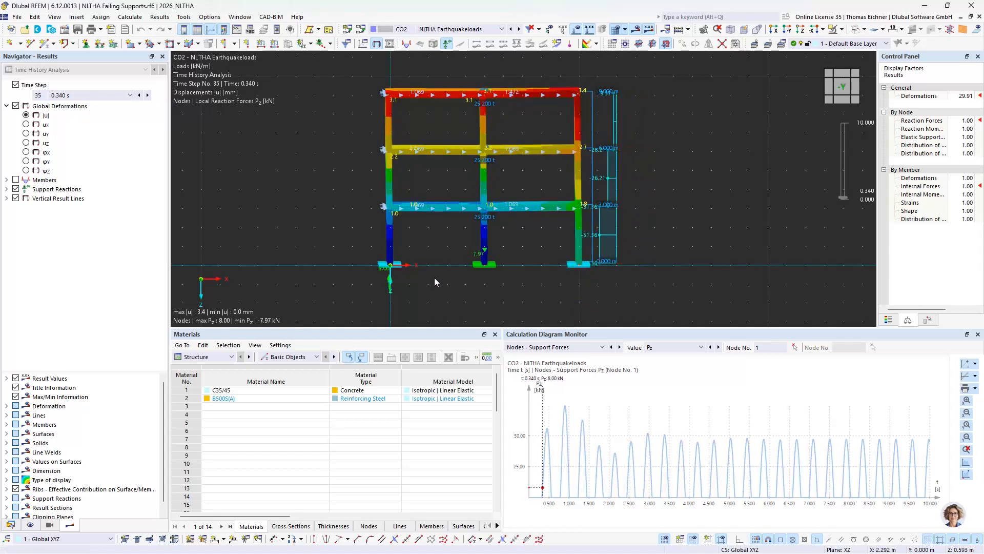
pyautogui.press('Escape')
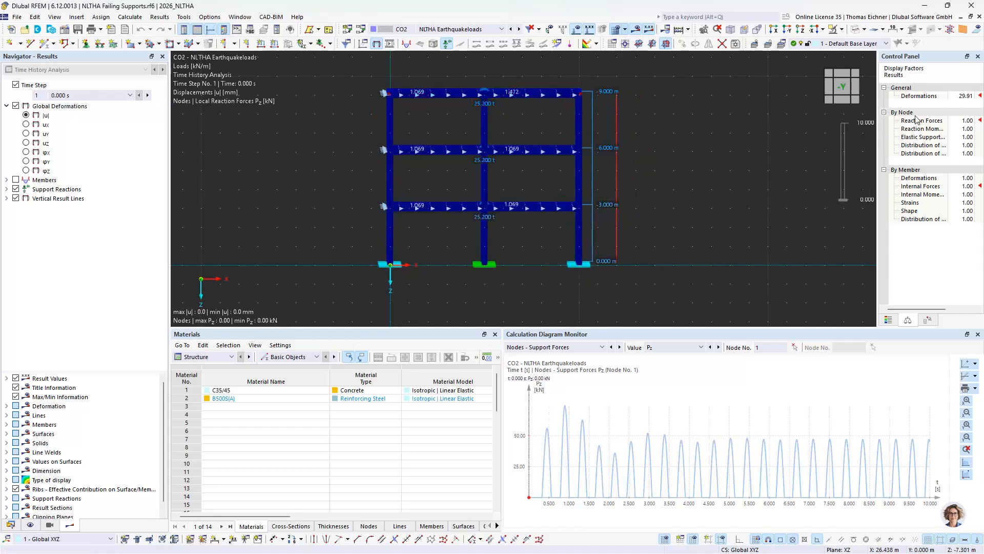
# Step: Set the display factor for deformations to 100 and animate the CO2 time steps again
pyautogui.click(962, 97)
pyautogui.write('100')
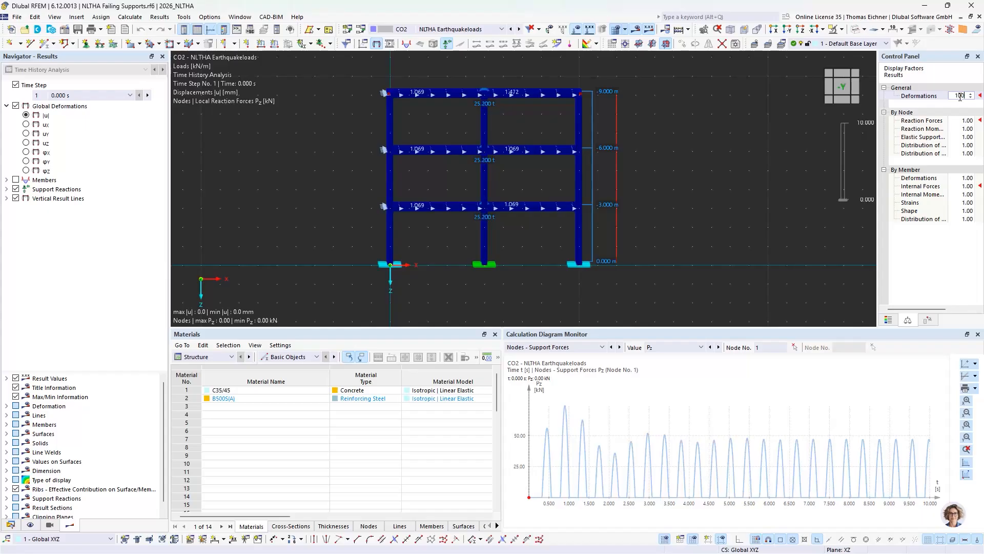
pyautogui.press('Return')
pyautogui.rightClick(84, 93)
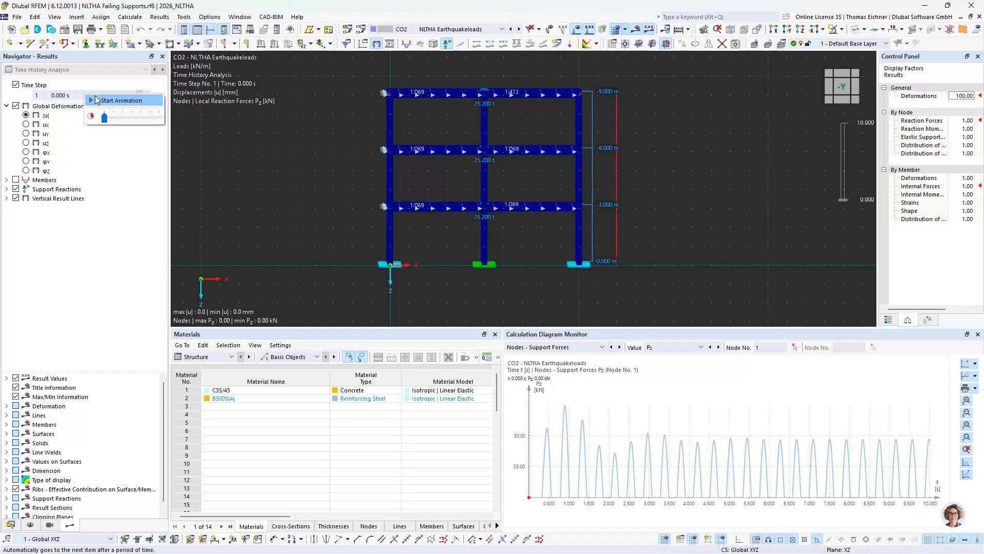
pyautogui.click(120, 100)
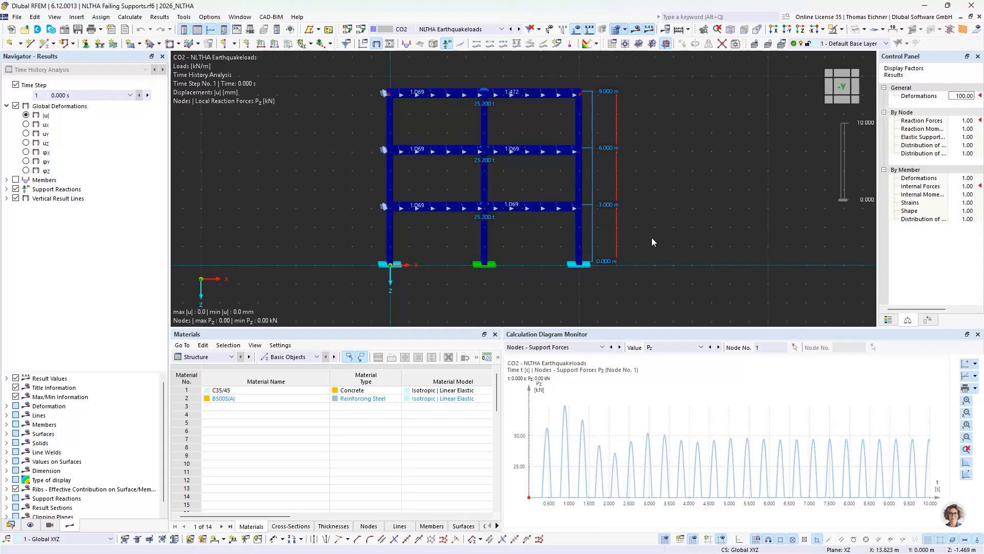
# Step: Switch to the model Pendelschlagversuch_elastic_surface.rf6 and display CO3 NLTHA Pendelschlag Newmark
pyautogui.click(9, 526)
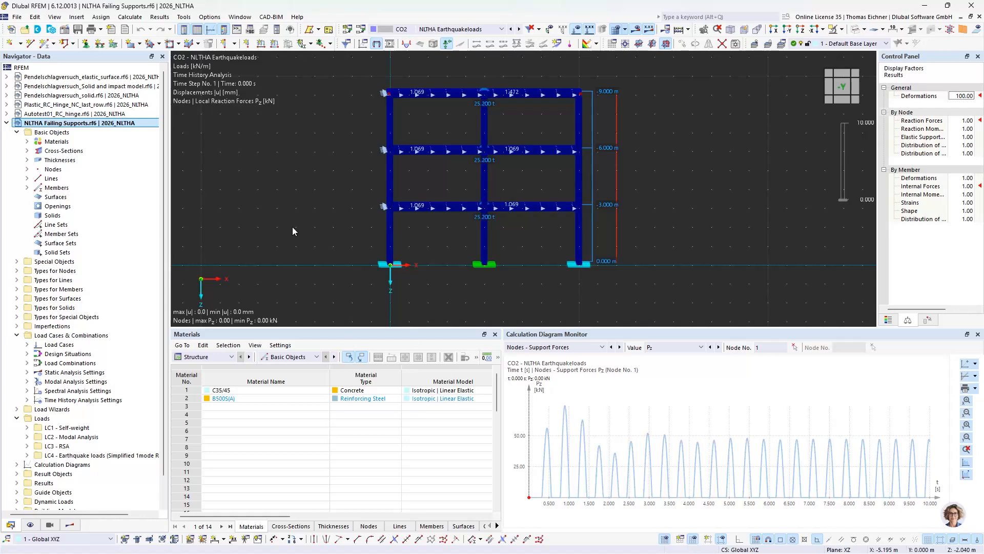
pyautogui.click(67, 76)
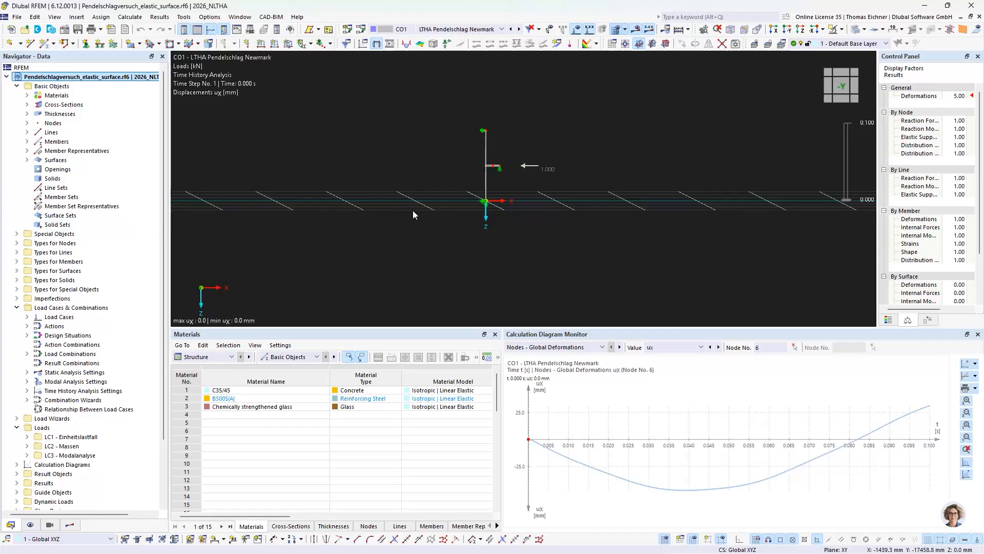
pyautogui.click(430, 29)
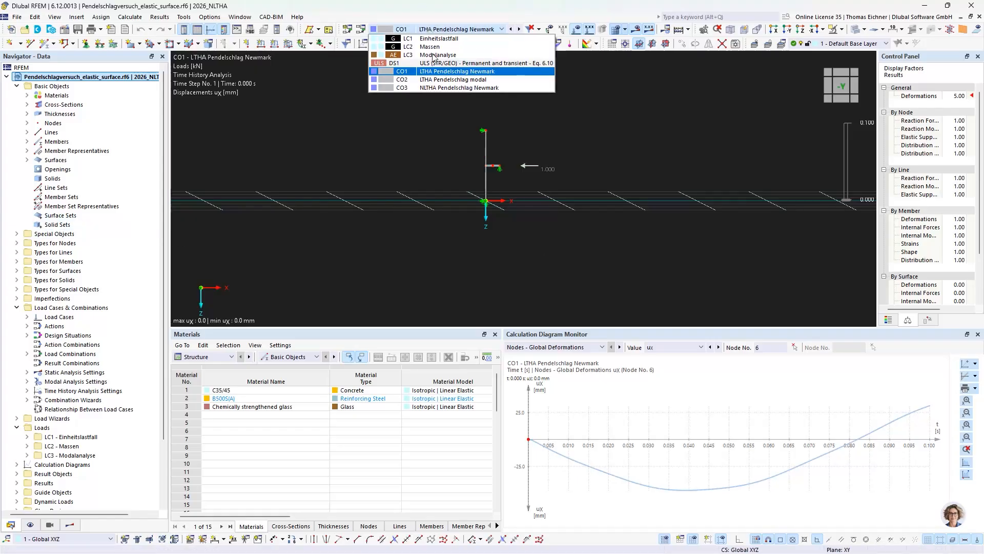
pyautogui.click(432, 87)
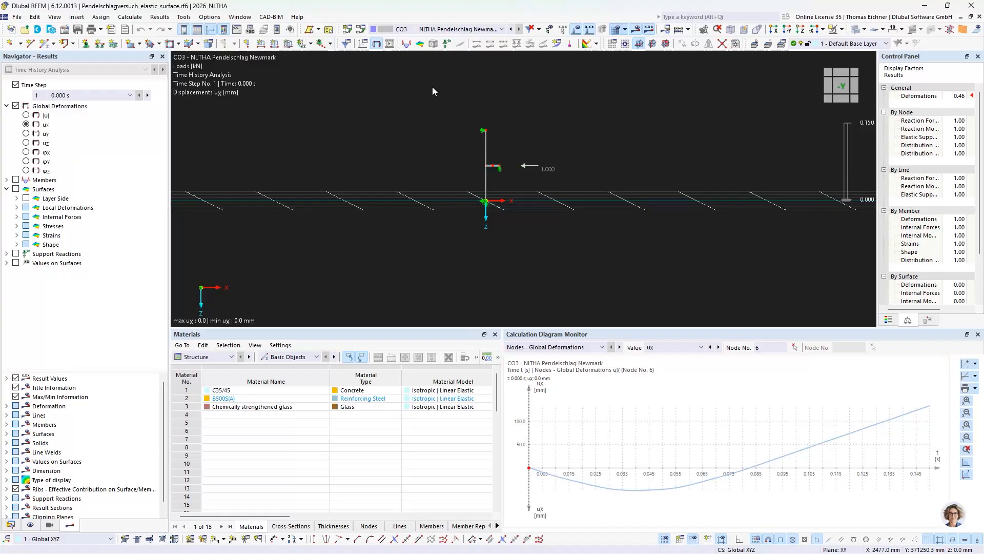
# Step: Display CO1 LTHA Pendelschlag Newmark with the supported pane and impact member enlarged in an oblique view
pyautogui.click(433, 30)
pyautogui.click(430, 70)
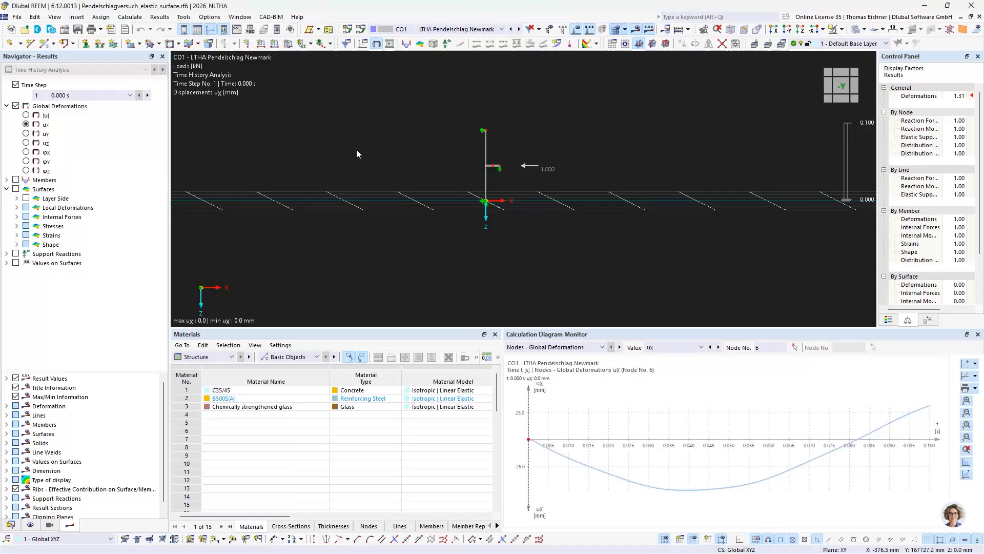
pyautogui.keyDown('ctrl'); pyautogui.moveTo(357, 150); pyautogui.dragTo(377, 187, button='middle'); pyautogui.keyUp('ctrl')
pyautogui.scroll(4, 395, 161)
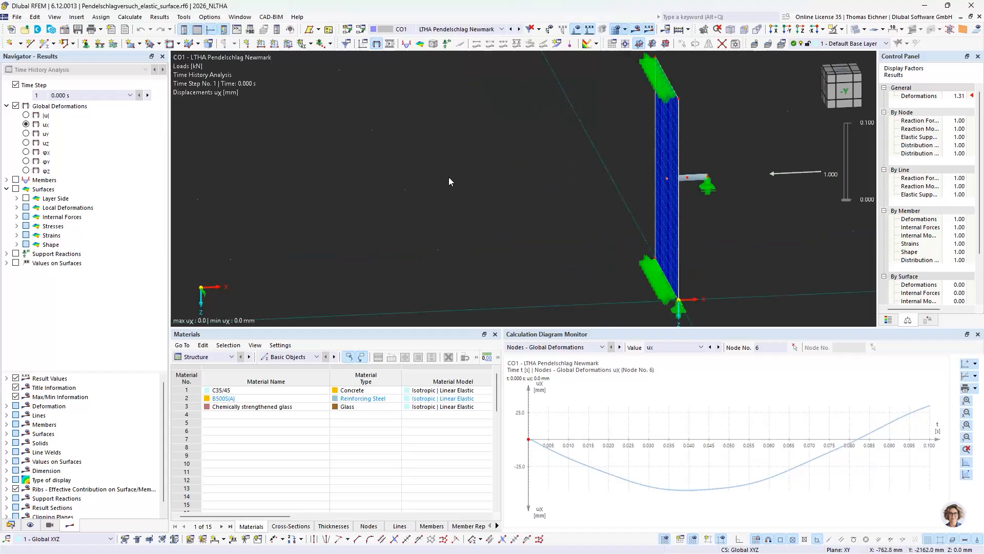
# Step: View the supported pane from different angles and show the impact member enlarged in a side view along the Y axis
pyautogui.keyDown('ctrl'); pyautogui.moveTo(449, 177); pyautogui.dragTo(351, 157, button='middle'); pyautogui.keyUp('ctrl')
pyautogui.scroll(-3, 352, 157)
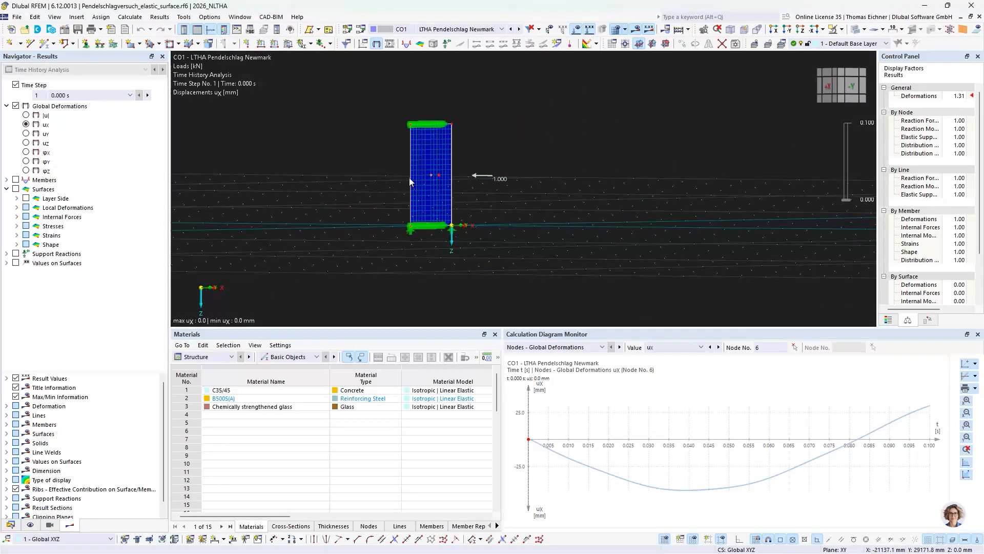
pyautogui.scroll(3, 410, 180)
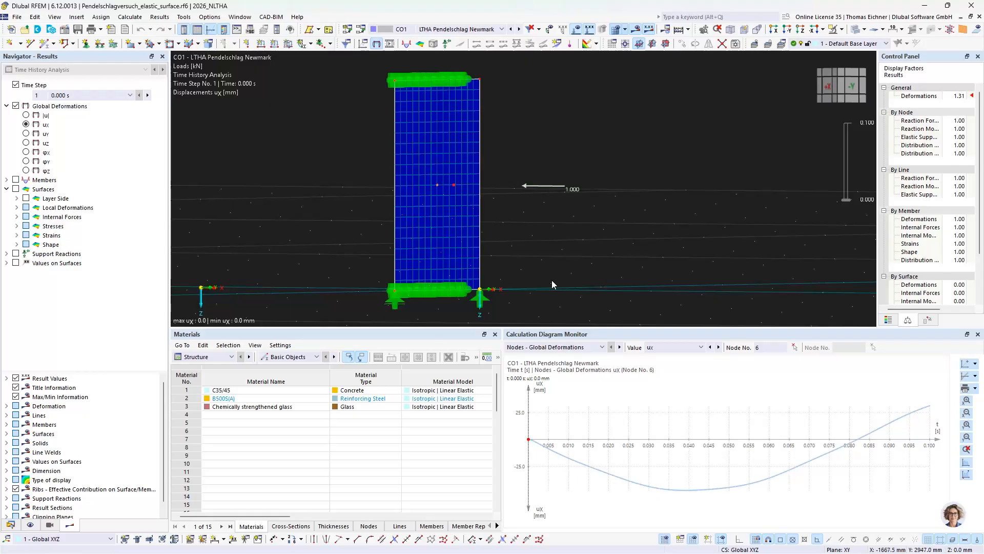
pyautogui.keyDown('ctrl'); pyautogui.moveTo(633, 260); pyautogui.dragTo(573, 261, button='middle'); pyautogui.keyUp('ctrl')
pyautogui.scroll(-3, 563, 258)
pyautogui.scroll(-1, 562, 257)
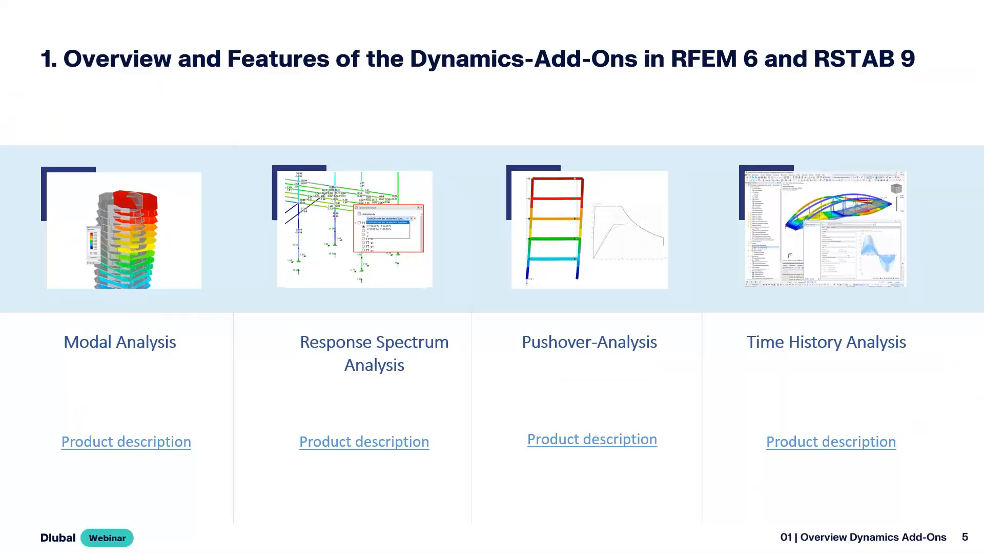
pyautogui.click(417, 329)
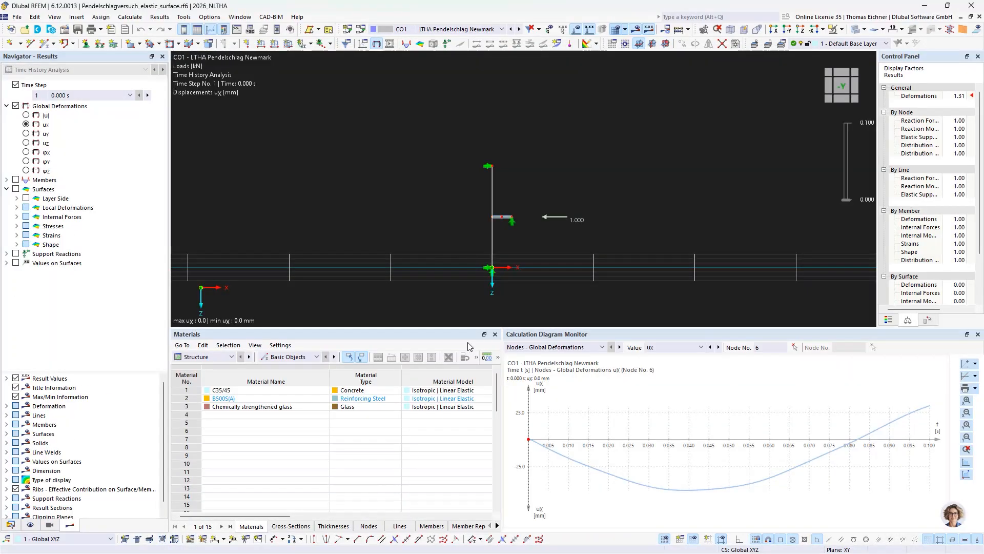
pyautogui.scroll(5, 520, 228)
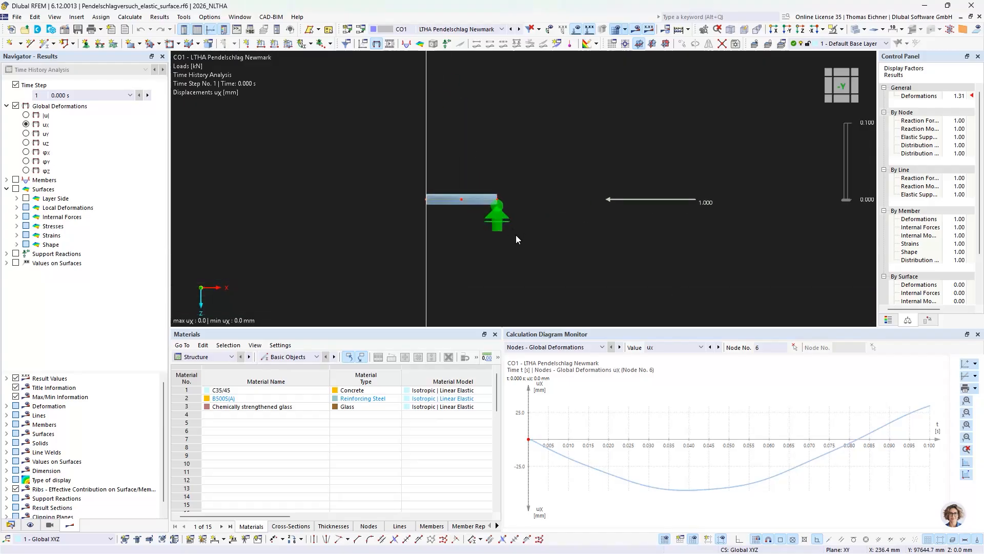
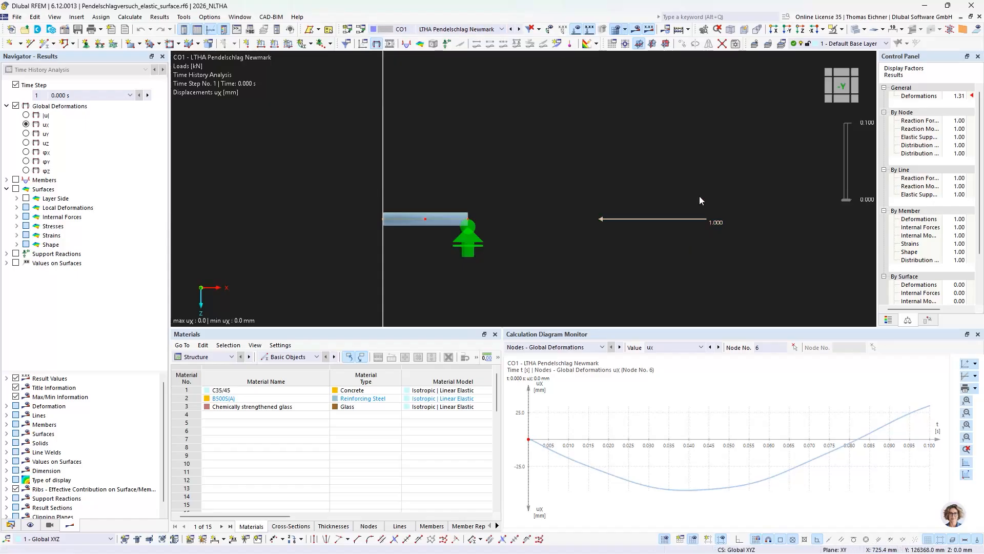
# Step: Open the impact member's assigned member spring and examine its definition type, axial stiffness and mass
pyautogui.scroll(-2, 699, 196)
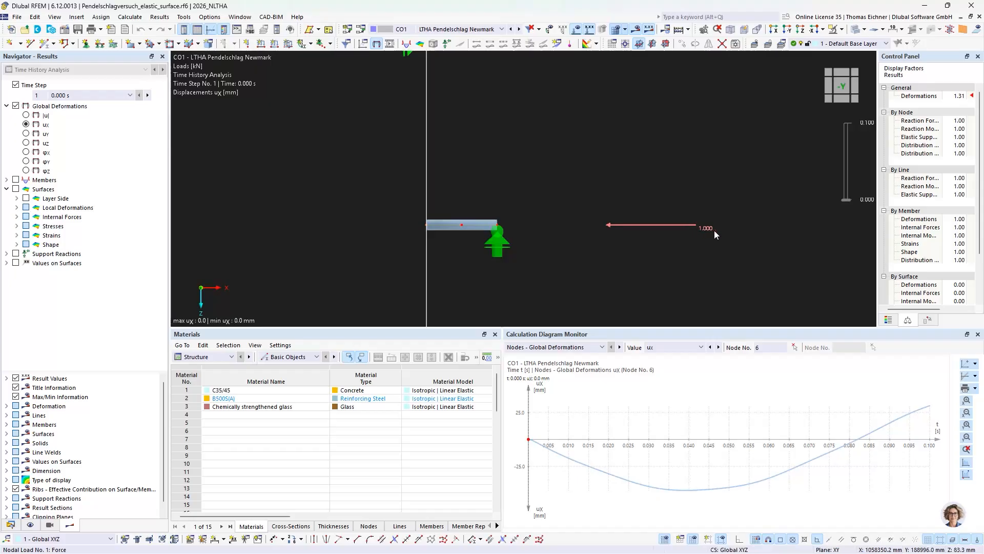
pyautogui.moveTo(710, 229)
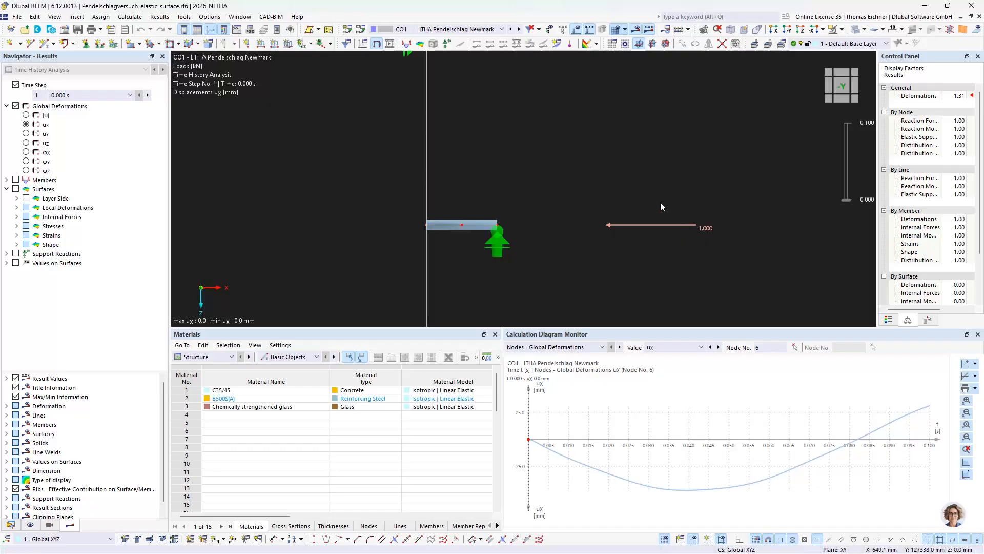
pyautogui.scroll(2, 468, 220)
pyautogui.scroll(2, 469, 217)
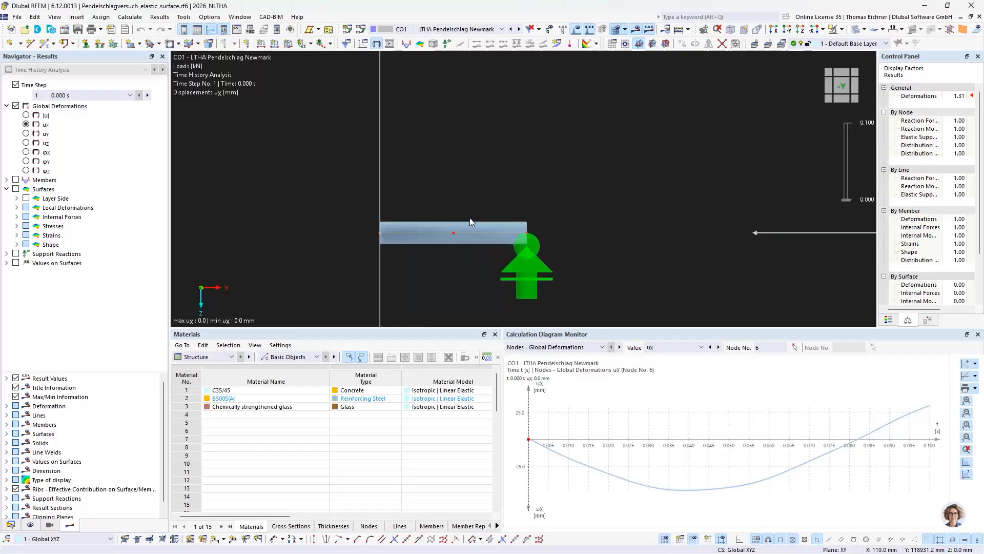
pyautogui.doubleClick(469, 224)
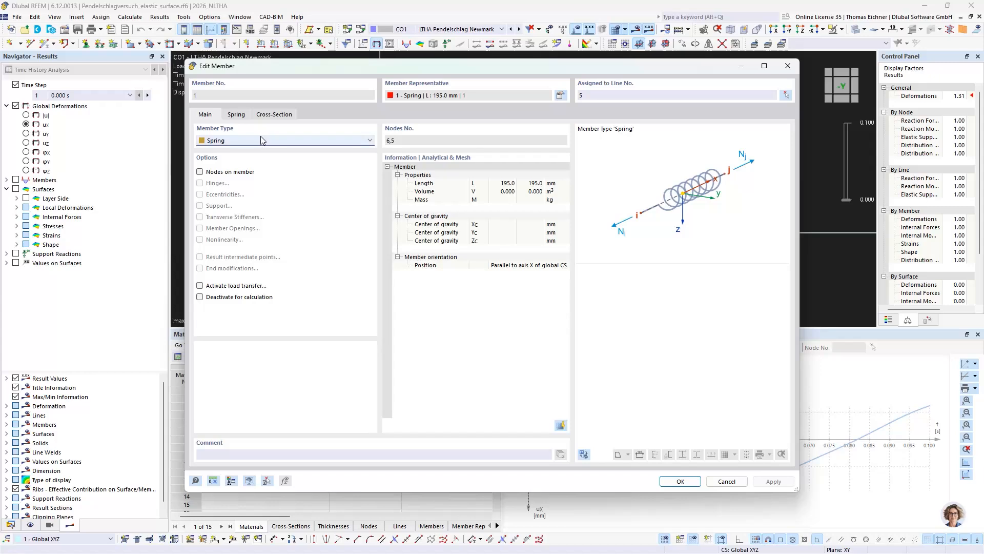
pyautogui.click(239, 116)
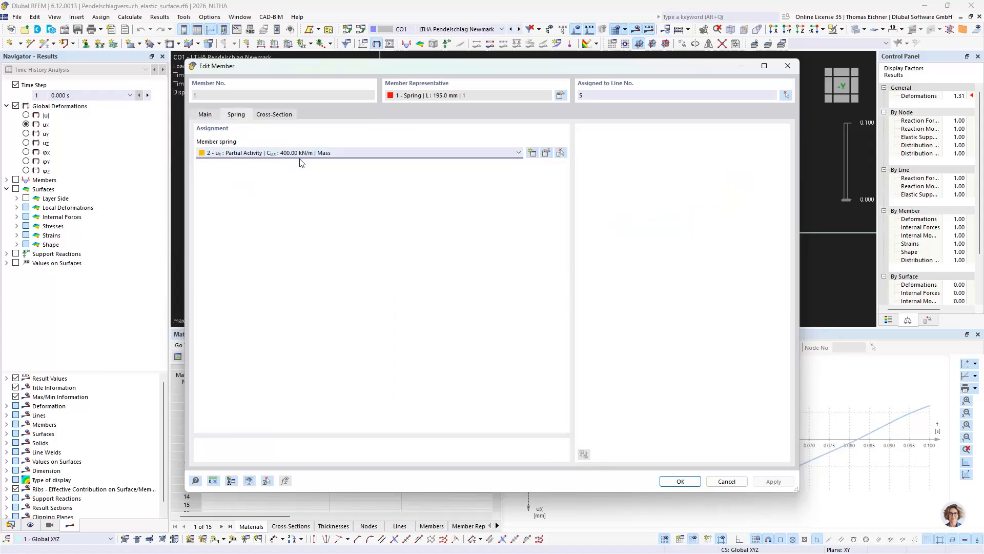
pyautogui.click(546, 154)
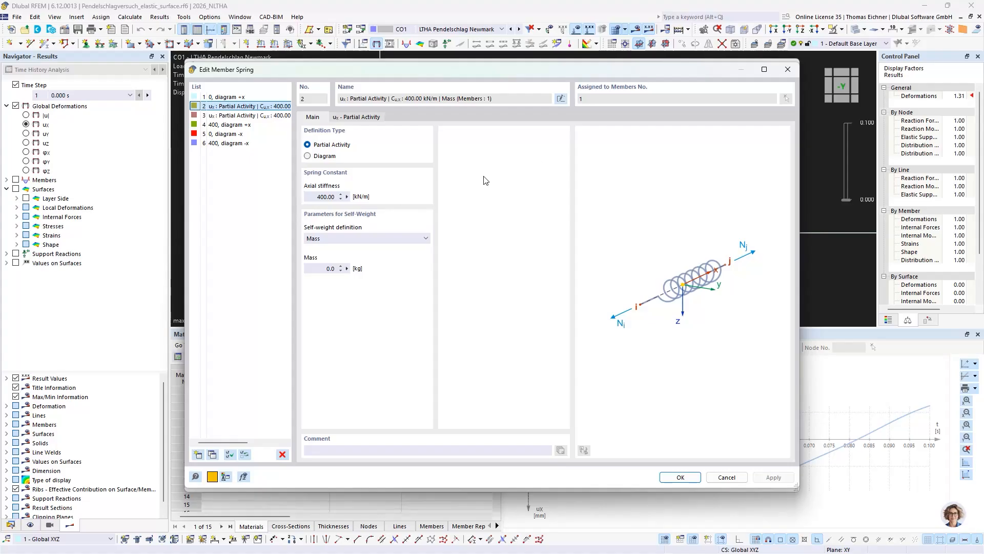
pyautogui.doubleClick(315, 196)
pyautogui.doubleClick(334, 267)
# Step: Examine the partial activity settings and slippage of the member spring, and close the spring and member dialogs without changes
pyautogui.click(366, 117)
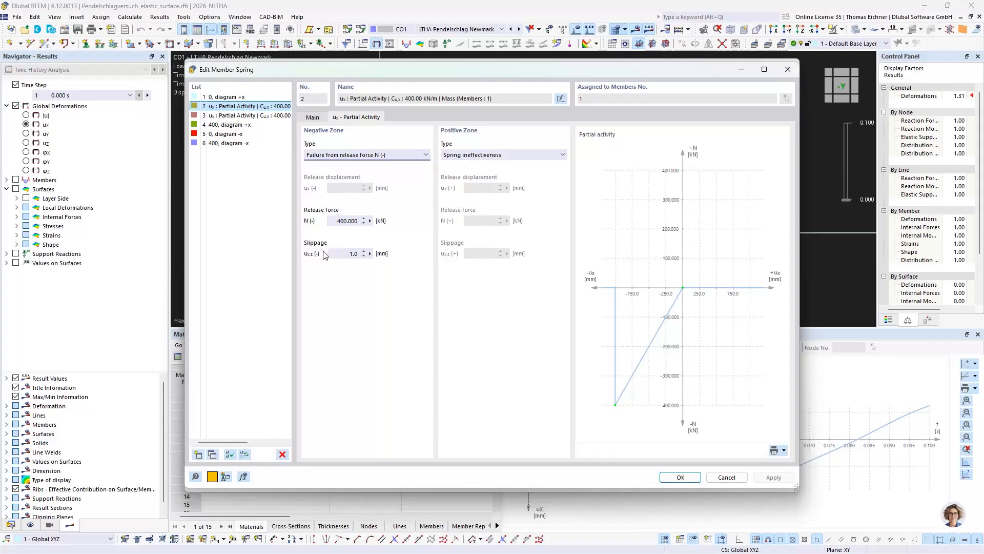
pyautogui.click(349, 254)
pyautogui.doubleClick(348, 253)
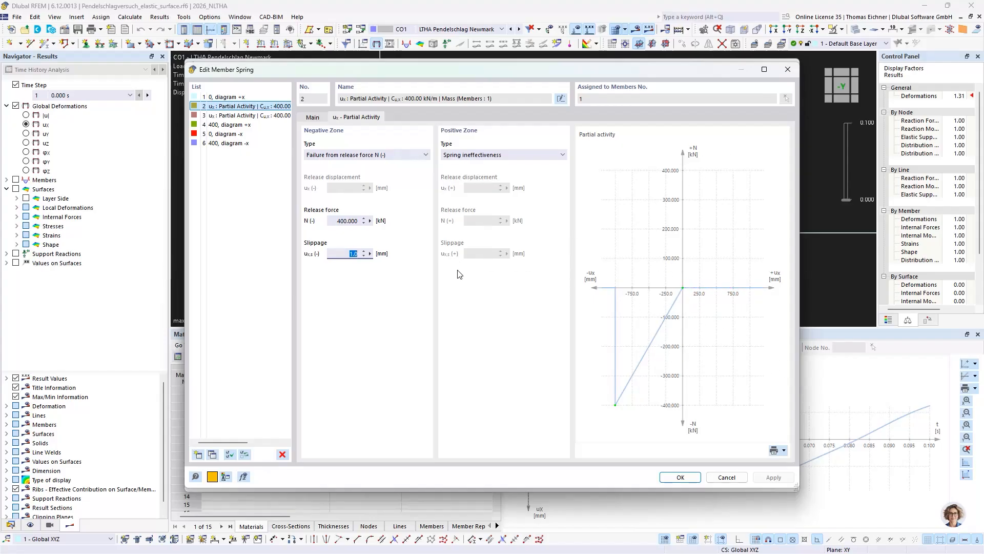
pyautogui.click(788, 70)
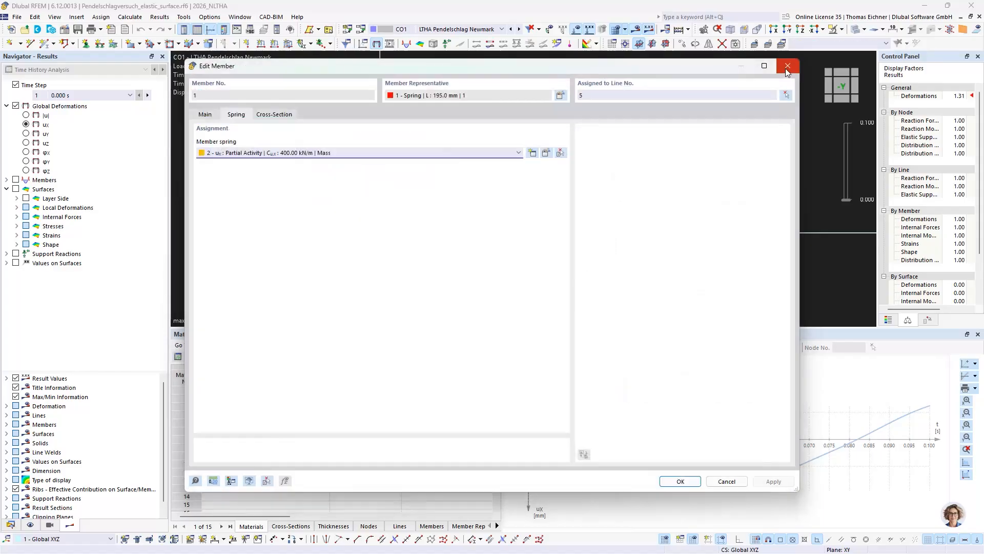
pyautogui.click(788, 67)
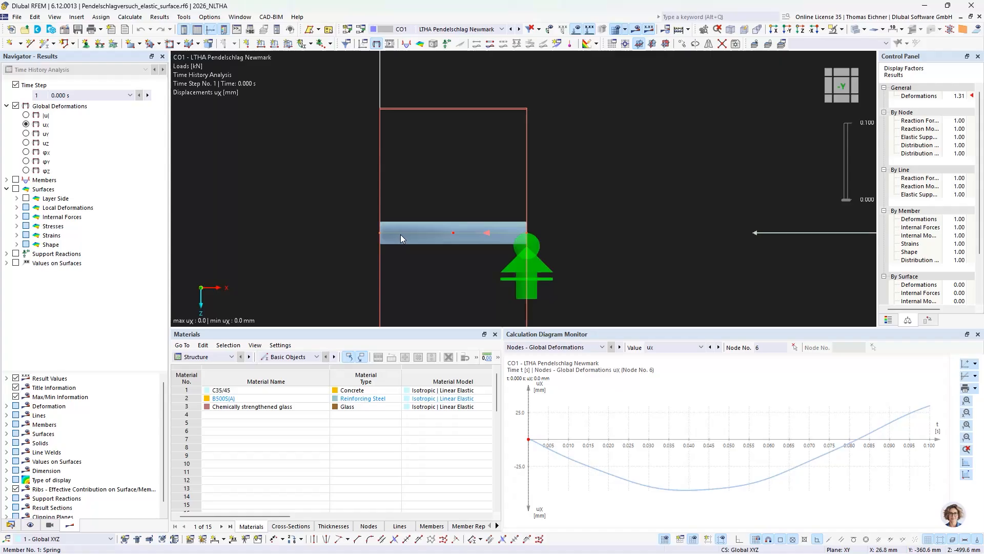
# Step: Show the pane, impact member and nodal load together, and list the model's calculation diagrams in the project data
pyautogui.scroll(-3, 707, 253)
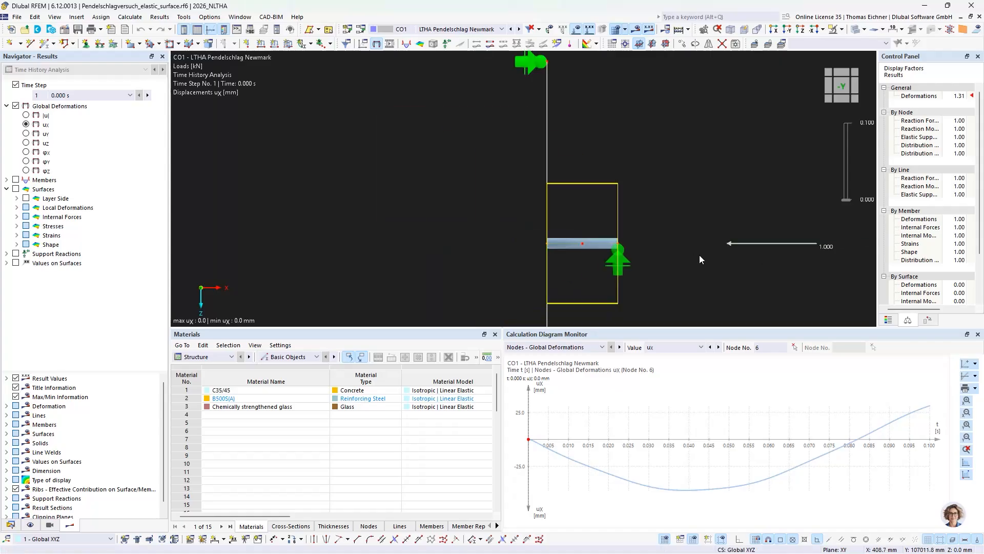
pyautogui.scroll(-2, 667, 246)
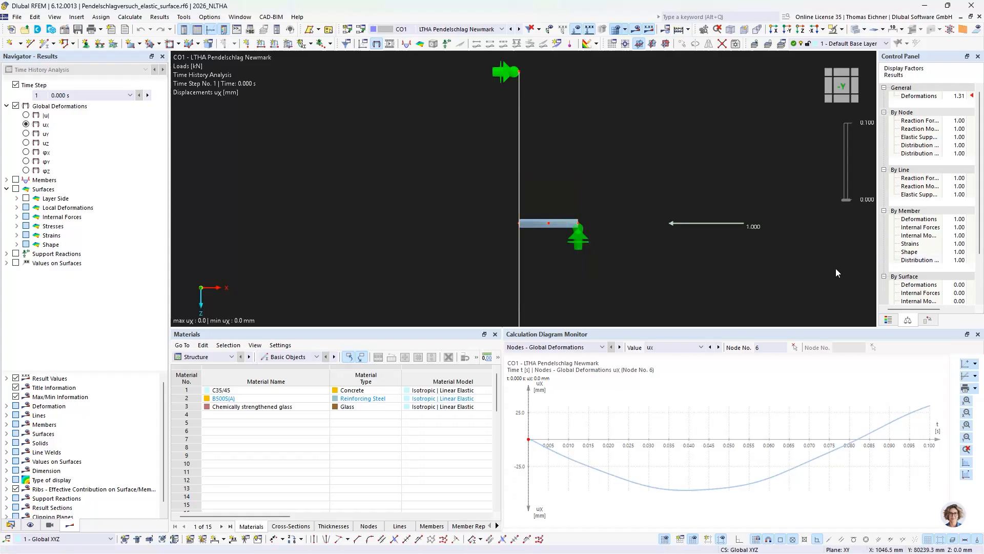
pyautogui.scroll(-1, 660, 266)
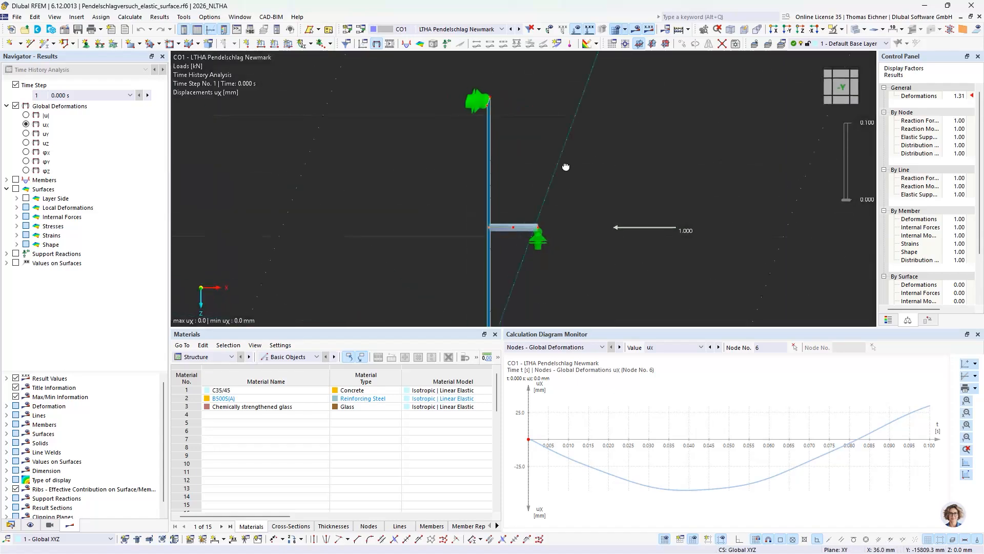
pyautogui.moveTo(567, 160); pyautogui.dragTo(558, 149, button='middle')
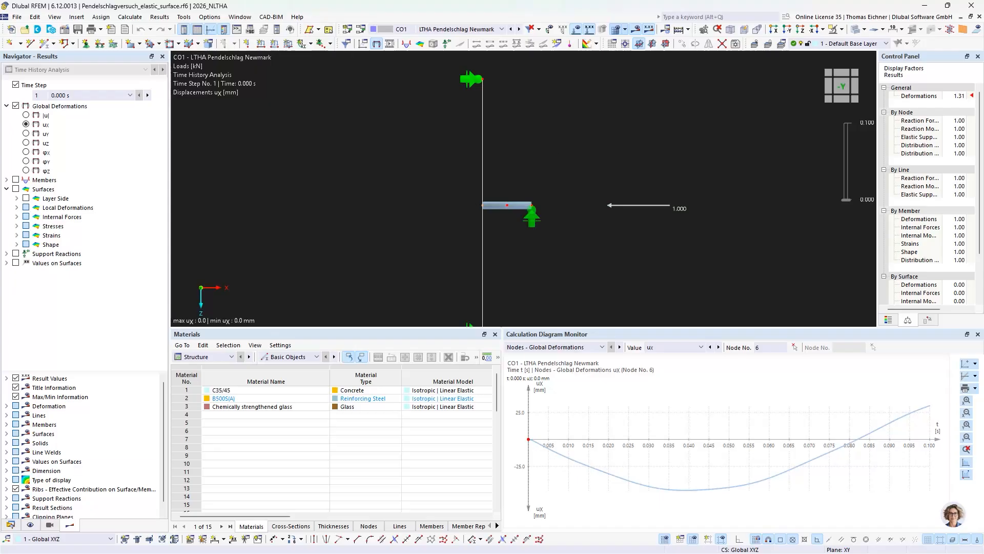
pyautogui.click(10, 525)
pyautogui.scroll(-5, 20, 400)
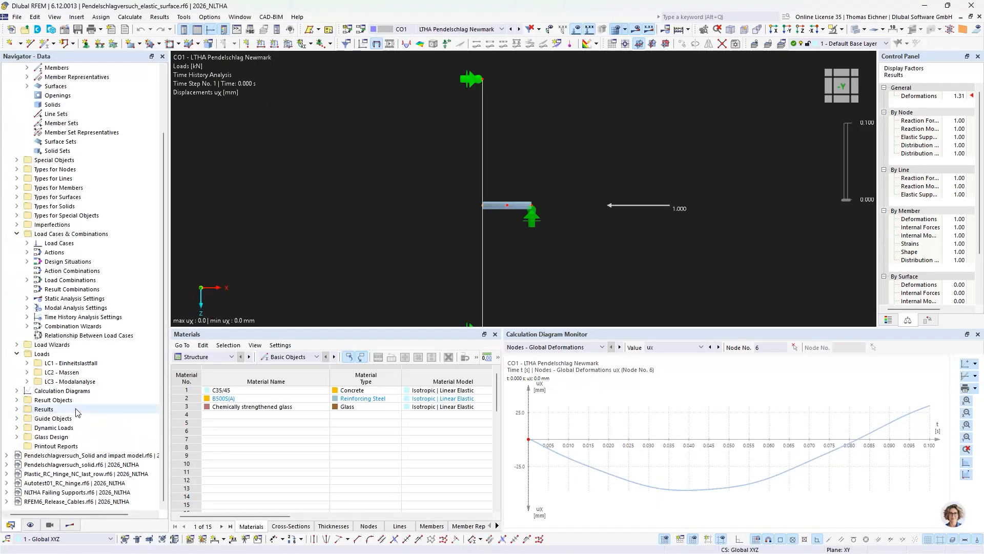
pyautogui.click(17, 391)
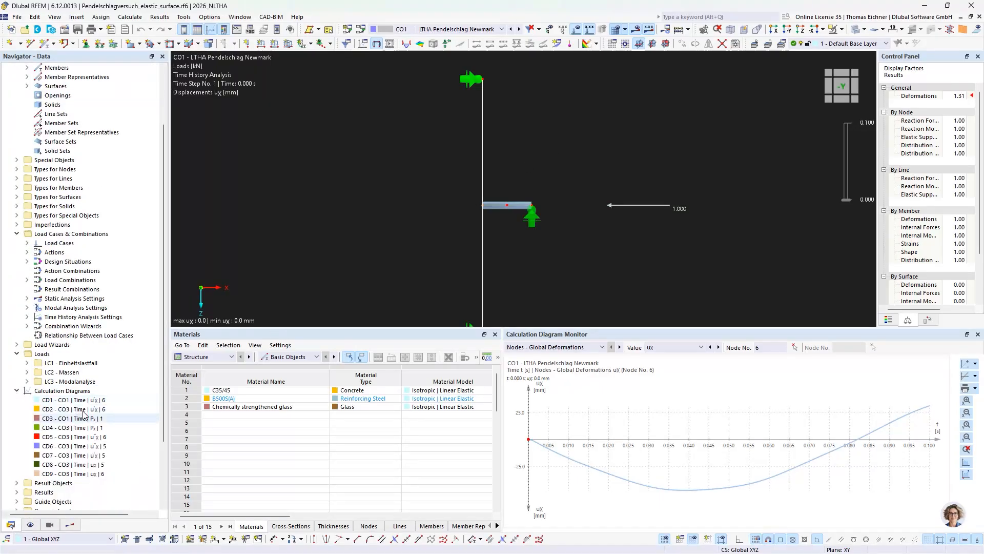
# Step: Open the load cases and combinations and review the settings of LC2 Massen and LC1 Einheitslastfall
pyautogui.click(431, 29)
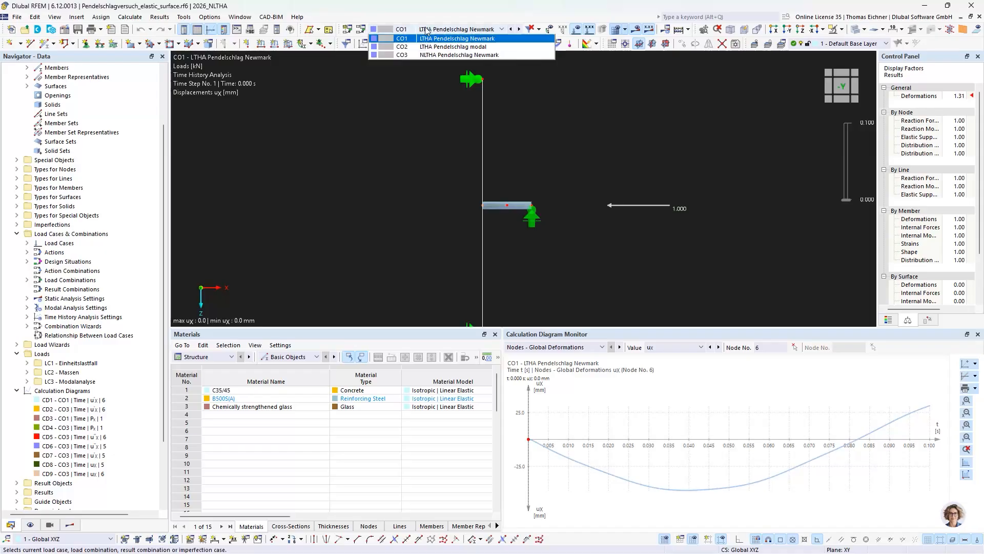
pyautogui.click(431, 30)
pyautogui.click(361, 30)
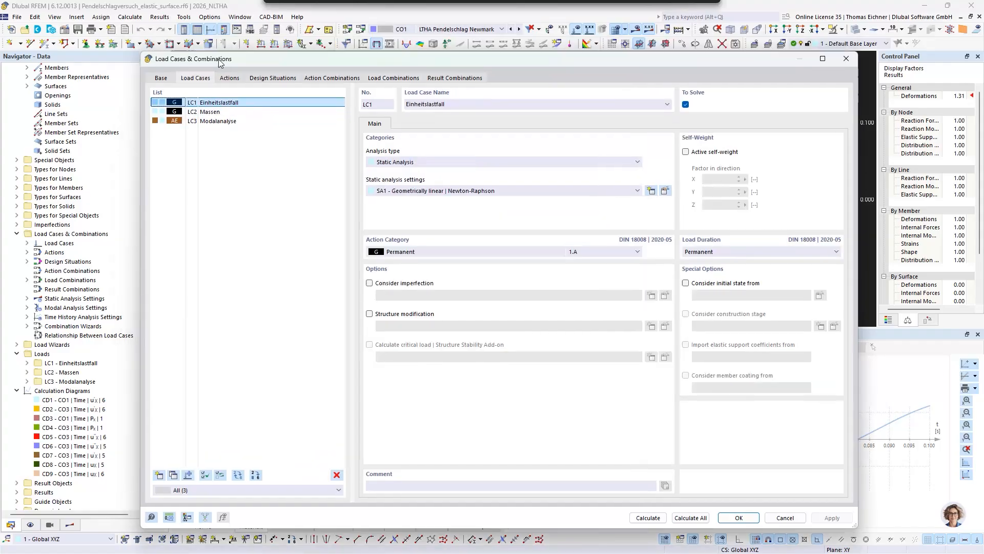
pyautogui.click(210, 111)
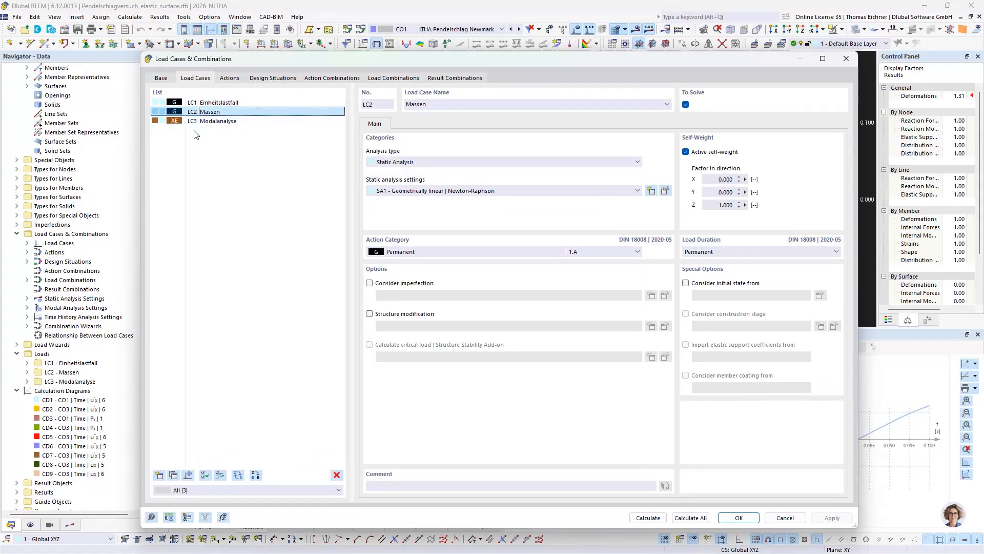
pyautogui.click(208, 104)
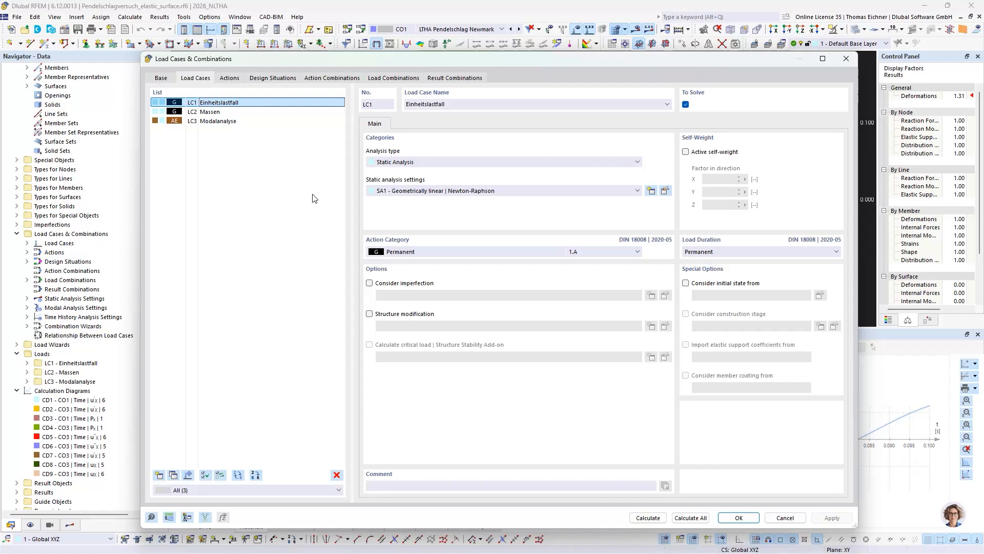
# Step: Review the main settings and load case assignment of CO1 LTHA Pendelschlag Newmark, and open time diagram TD1 - Pendelschlag for editing
pyautogui.click(389, 81)
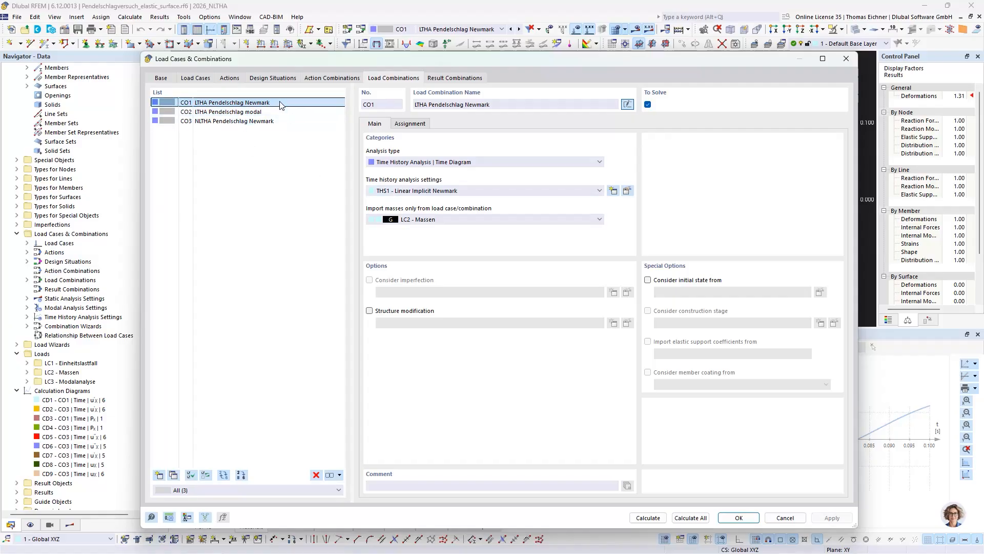
pyautogui.click(412, 123)
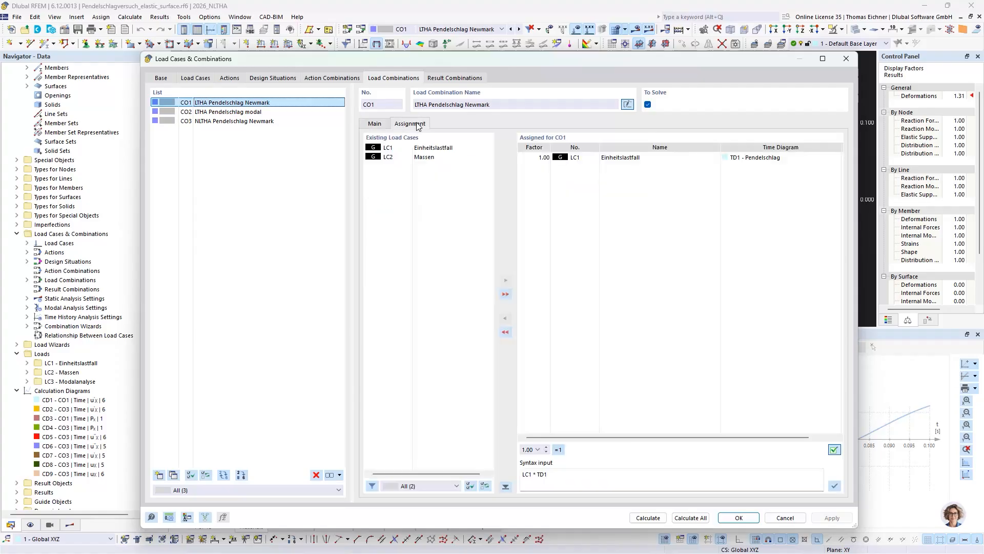
pyautogui.click(600, 159)
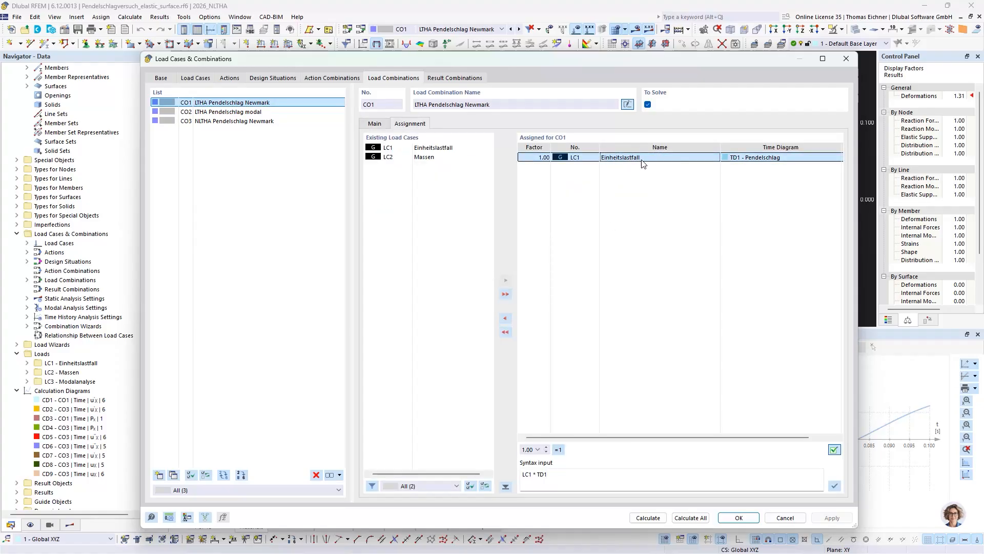
pyautogui.click(795, 157)
pyautogui.click(836, 157)
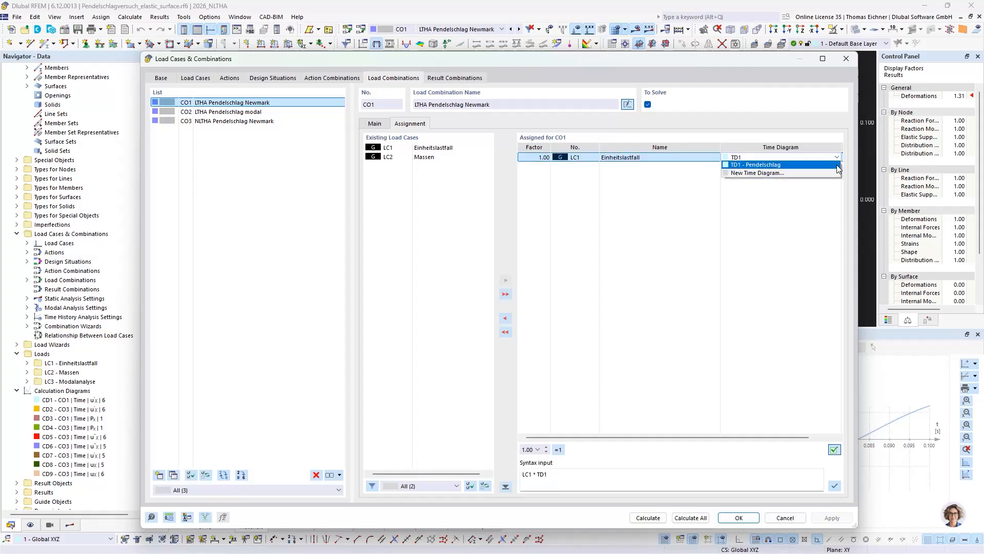
pyautogui.click(837, 165)
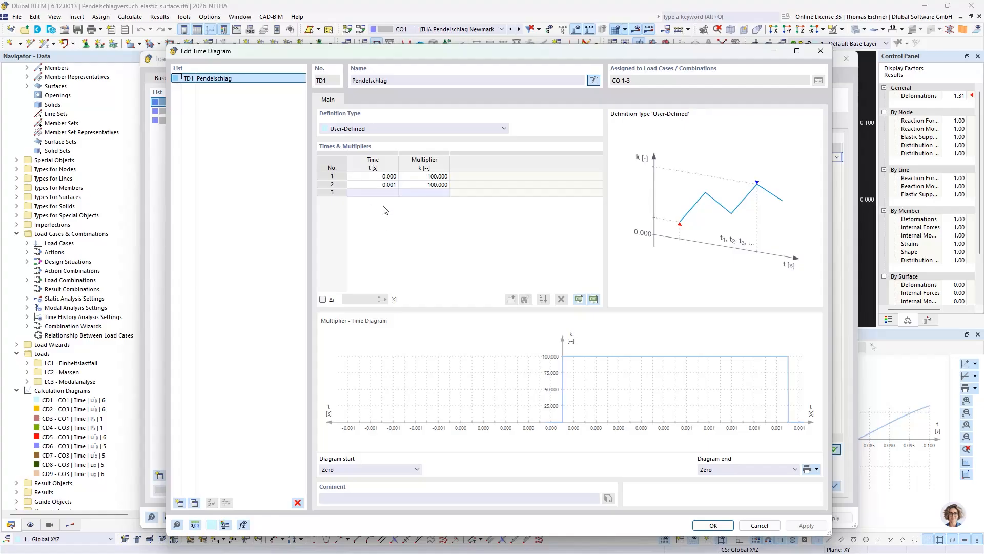
# Step: Check the second row's time and multiplier in the Pendelschlag time diagram, and close it with its values kept
pyautogui.click(381, 185)
pyautogui.click(380, 185)
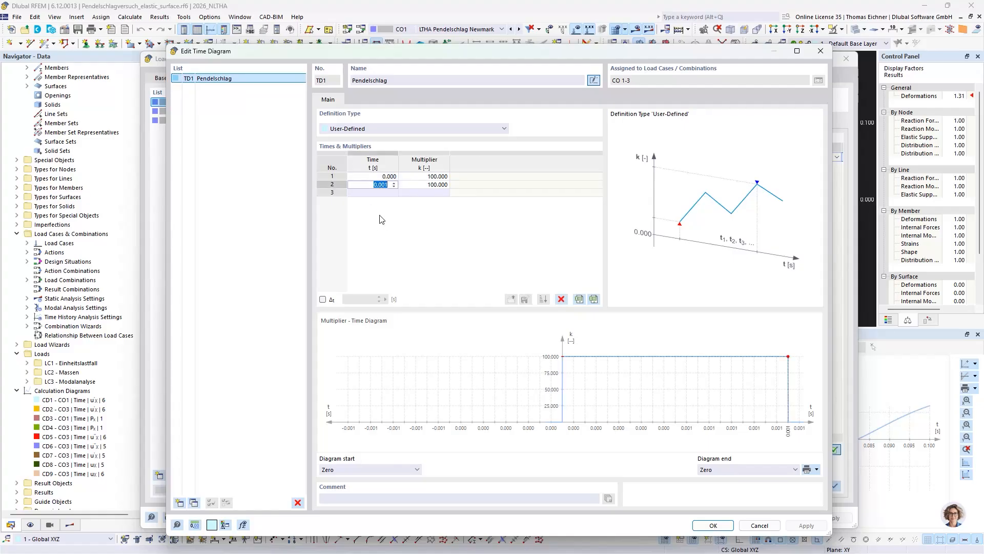
pyautogui.press('Tab')
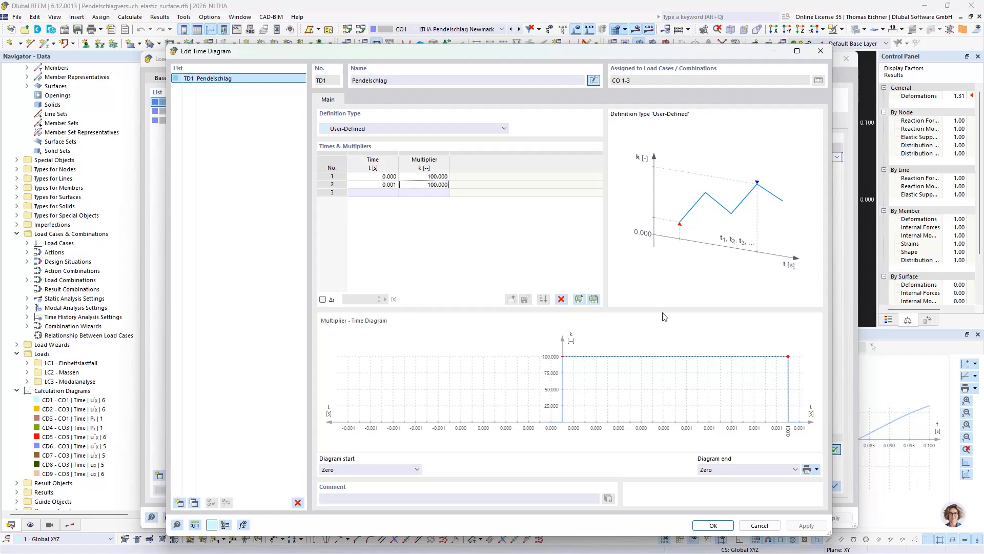
pyautogui.press('Return')
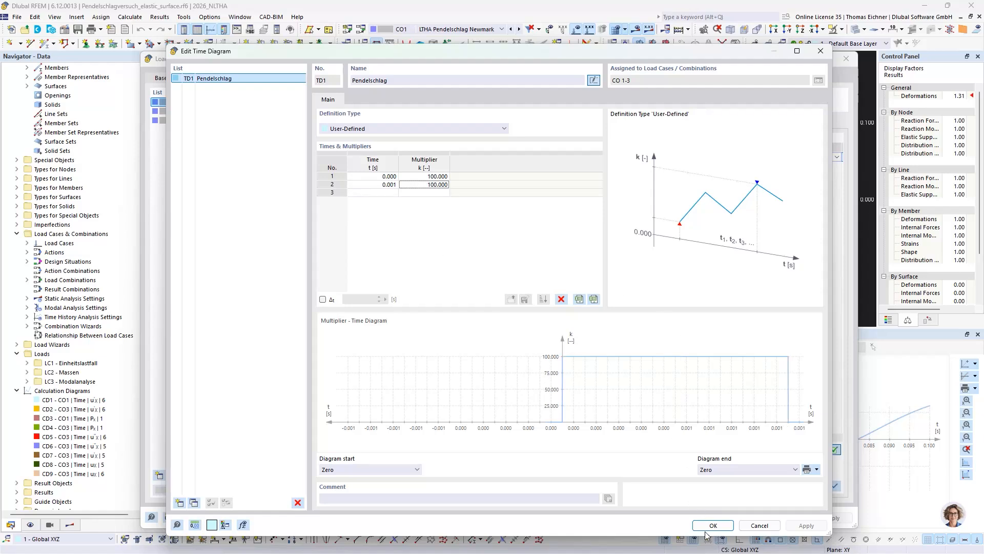
pyautogui.click(712, 525)
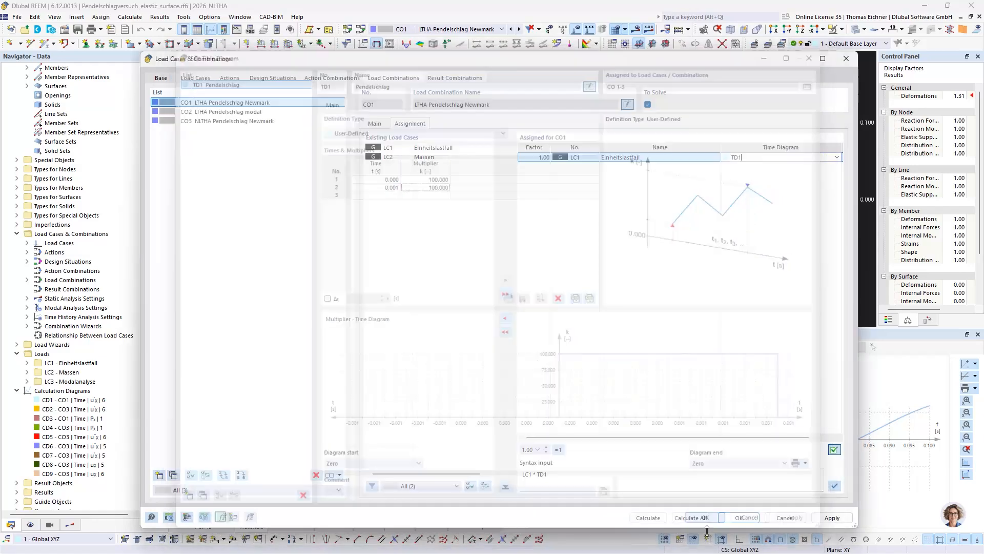
# Step: Open CO1's time history analysis settings and compare the maximum time of THS1 Linear Implicit Newmark with THS3 Nonlinear Implicit Newmark
pyautogui.click(378, 126)
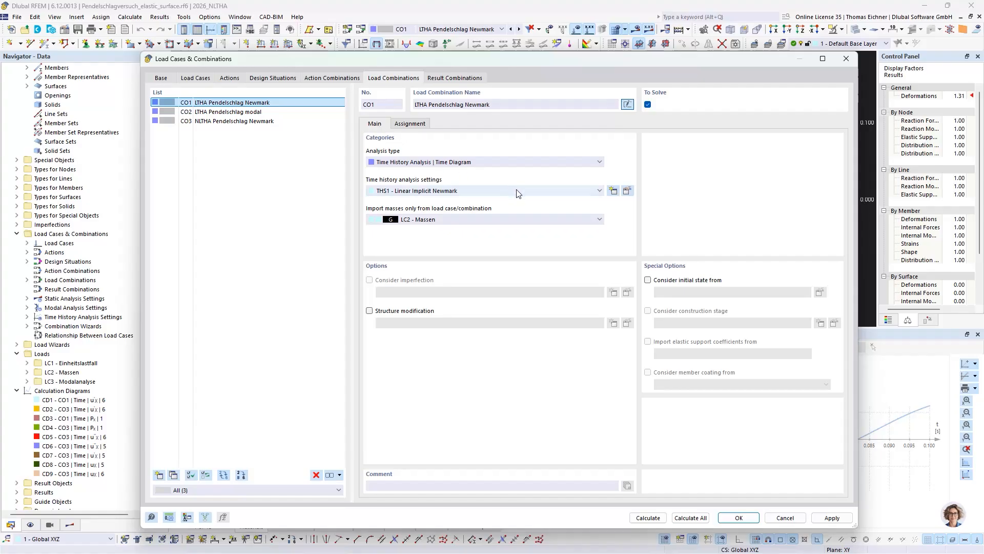
pyautogui.click(627, 191)
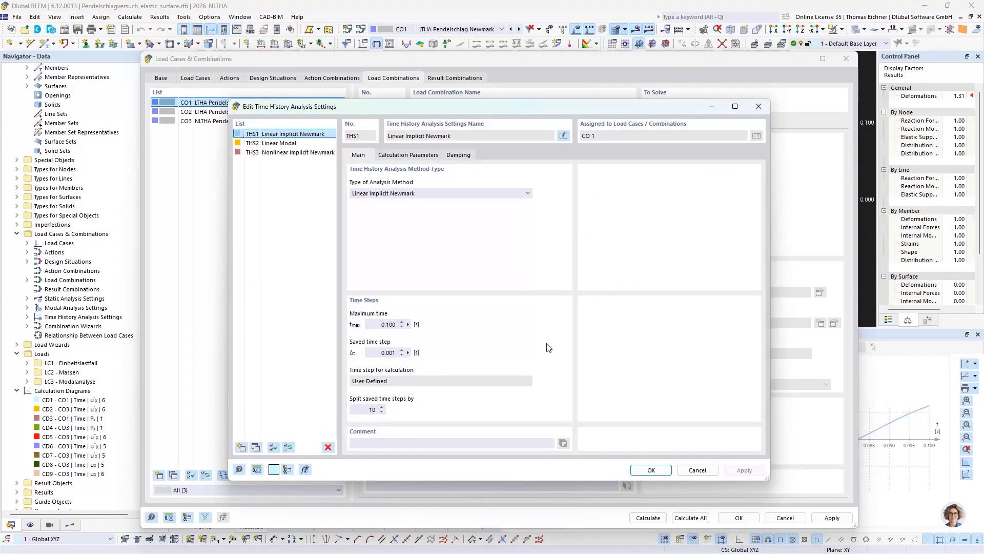
pyautogui.click(282, 153)
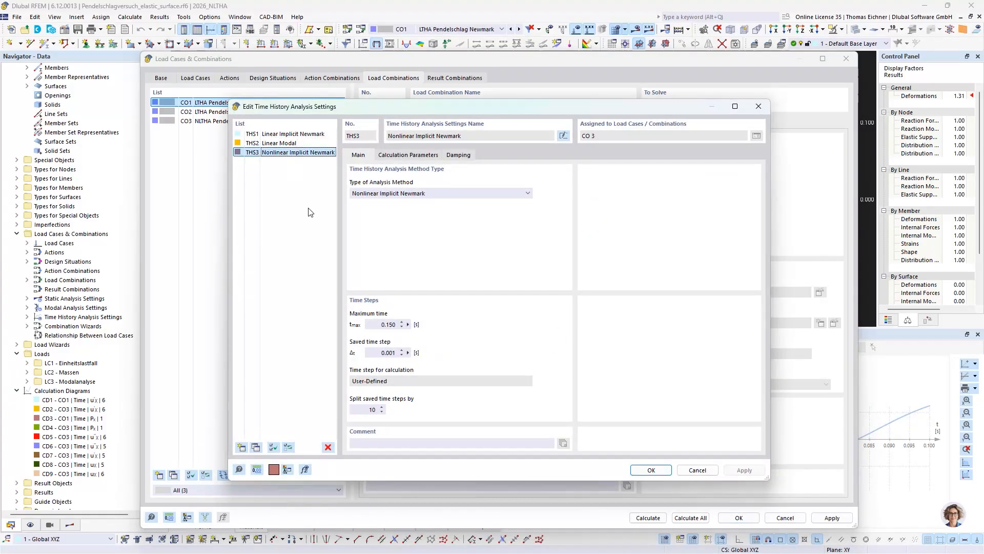
pyautogui.click(313, 134)
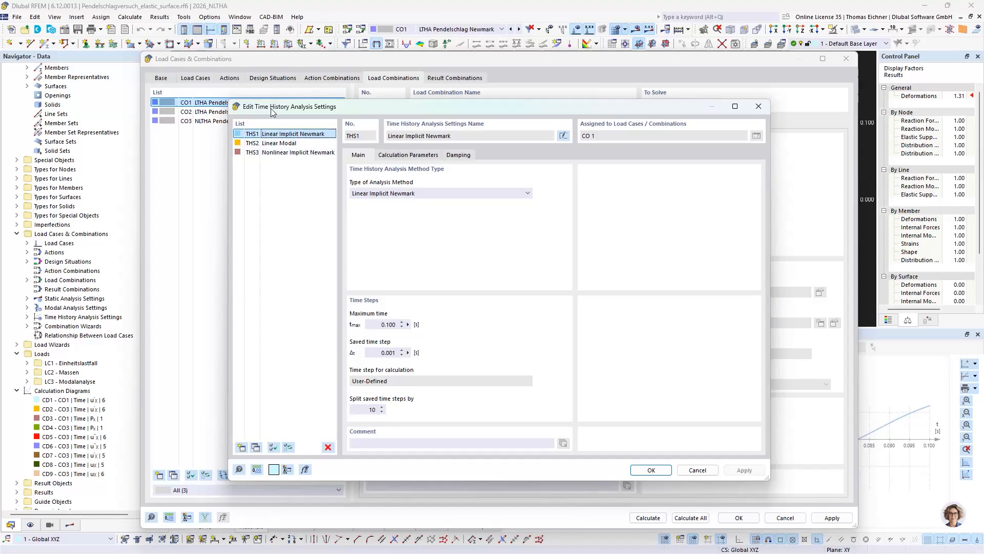
pyautogui.click(280, 152)
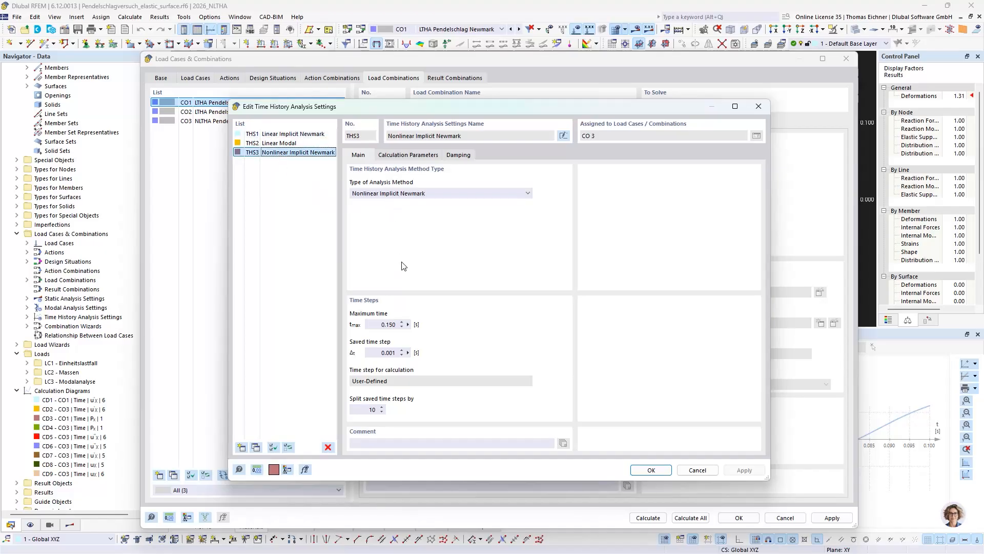
pyautogui.click(388, 325)
pyautogui.click(298, 134)
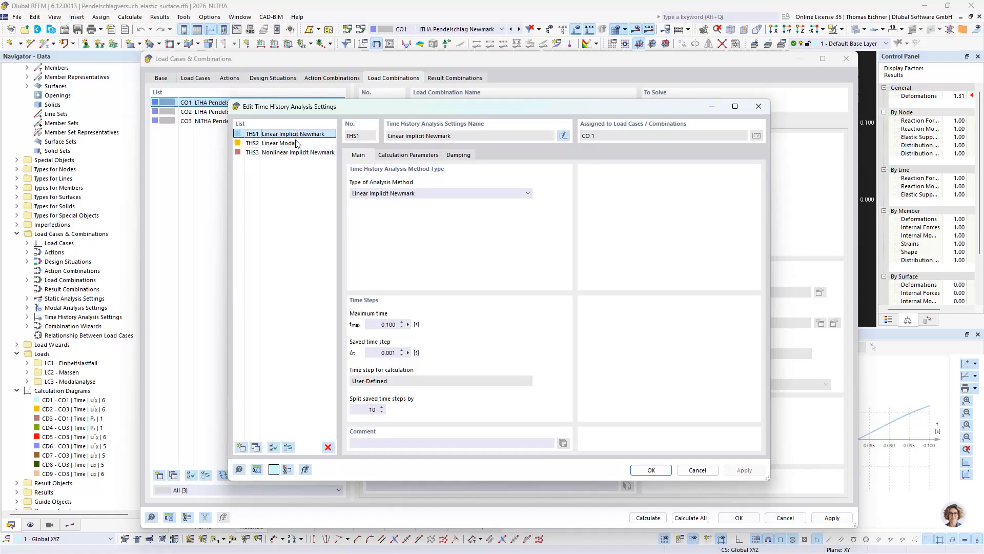
pyautogui.click(302, 153)
# Step: Check THS3's time steps, mass matrix settings and Rayleigh damping parameters, and close the time history settings with their values kept
pyautogui.click(381, 325)
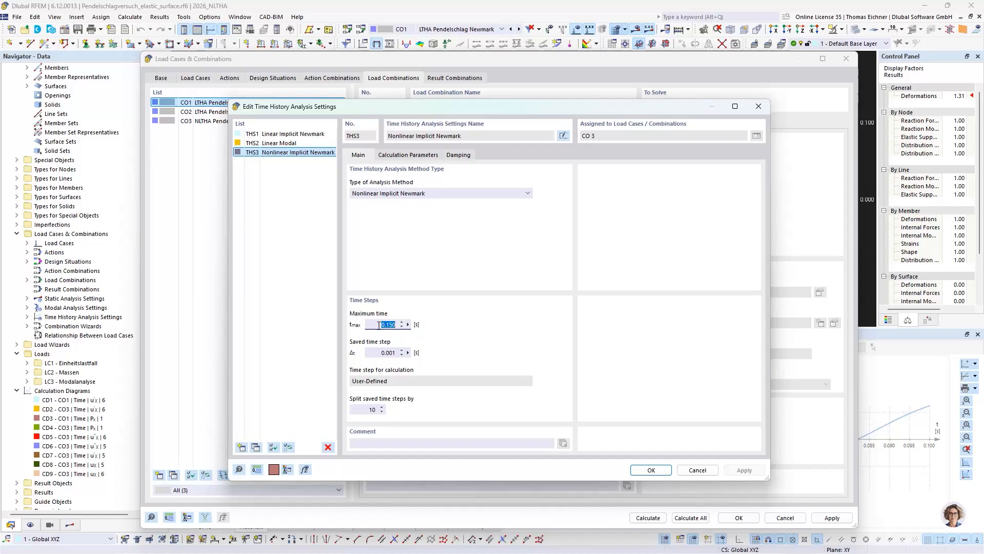
pyautogui.click(381, 352)
pyautogui.click(368, 409)
pyautogui.click(420, 154)
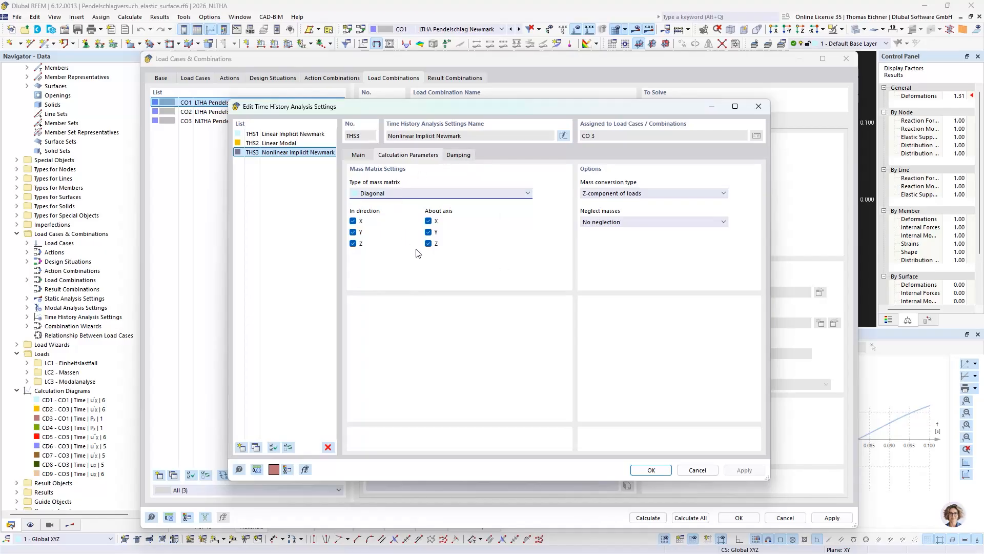
pyautogui.click(463, 157)
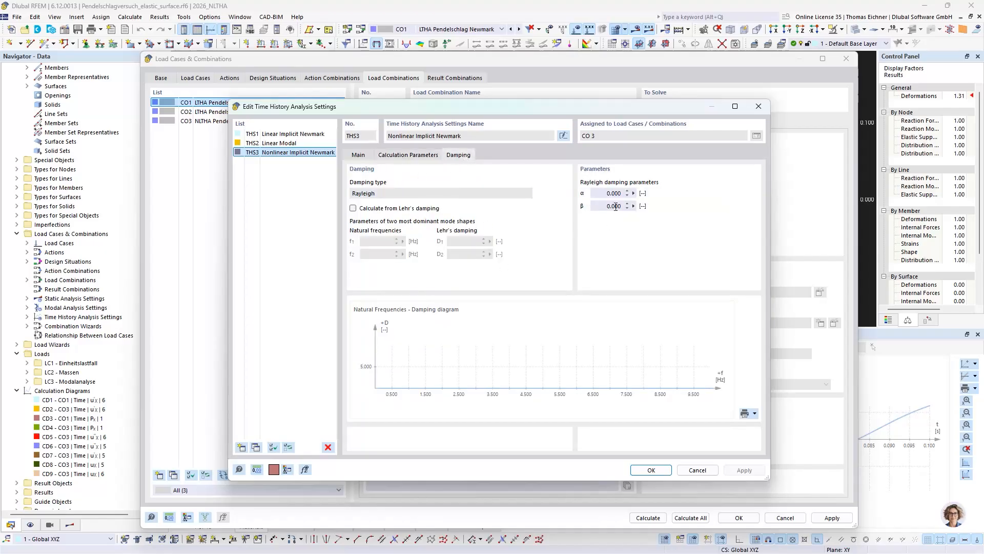
pyautogui.click(607, 193)
pyautogui.press('Tab')
pyautogui.hotkey('shift', 'Tab')
pyautogui.click(652, 471)
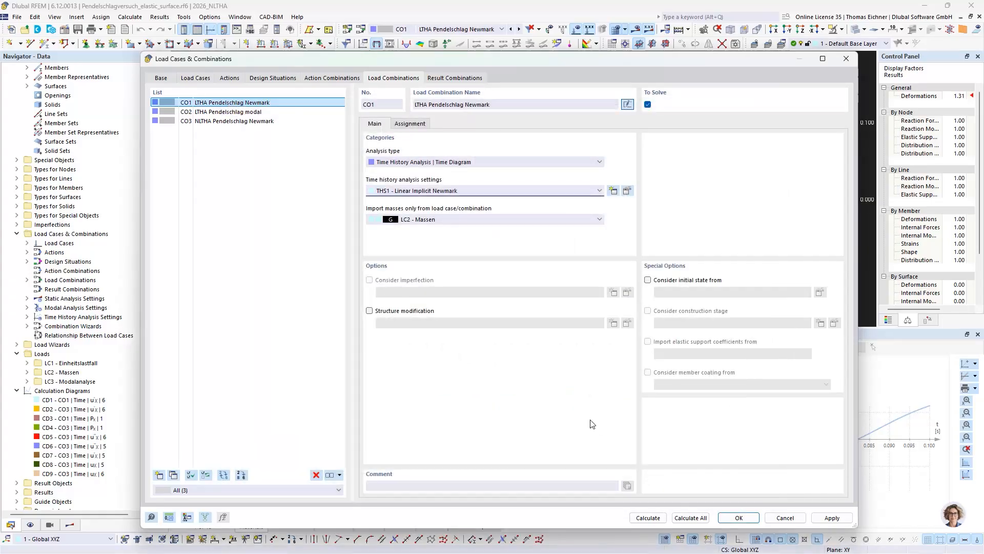
# Step: Review the main settings of load combinations CO1, CO2 and CO3, and close the load cases and combinations
pyautogui.click(247, 105)
pyautogui.click(247, 112)
pyautogui.click(249, 120)
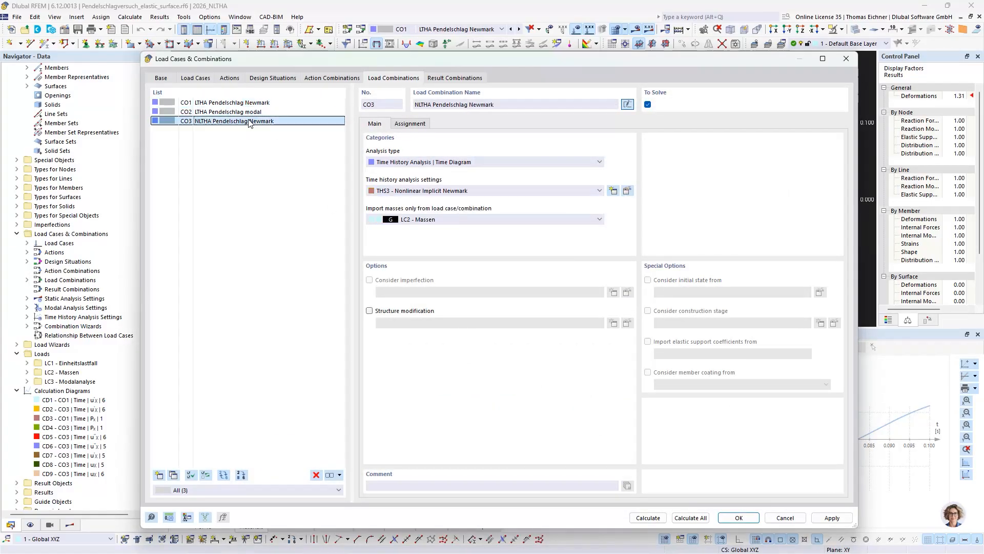
pyautogui.click(250, 116)
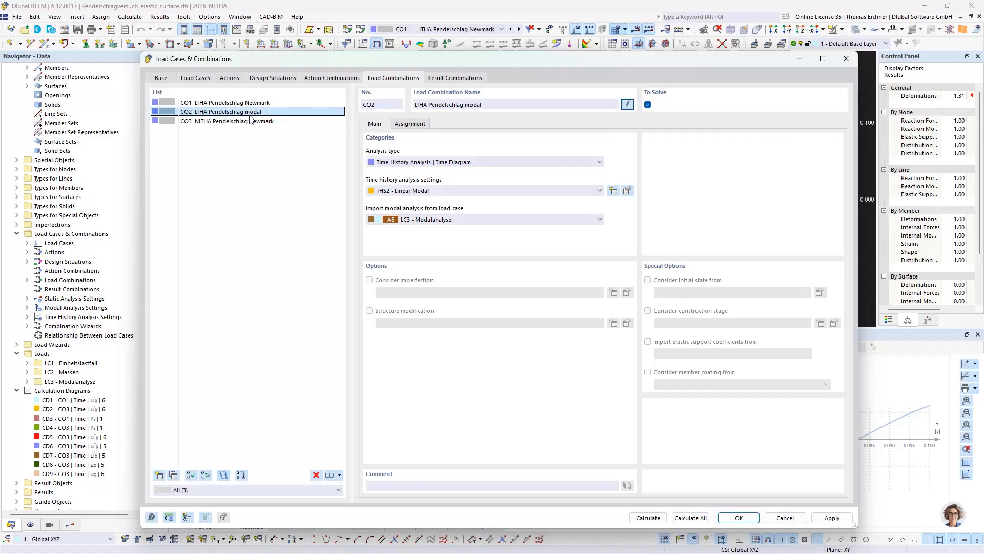
pyautogui.press('Up')
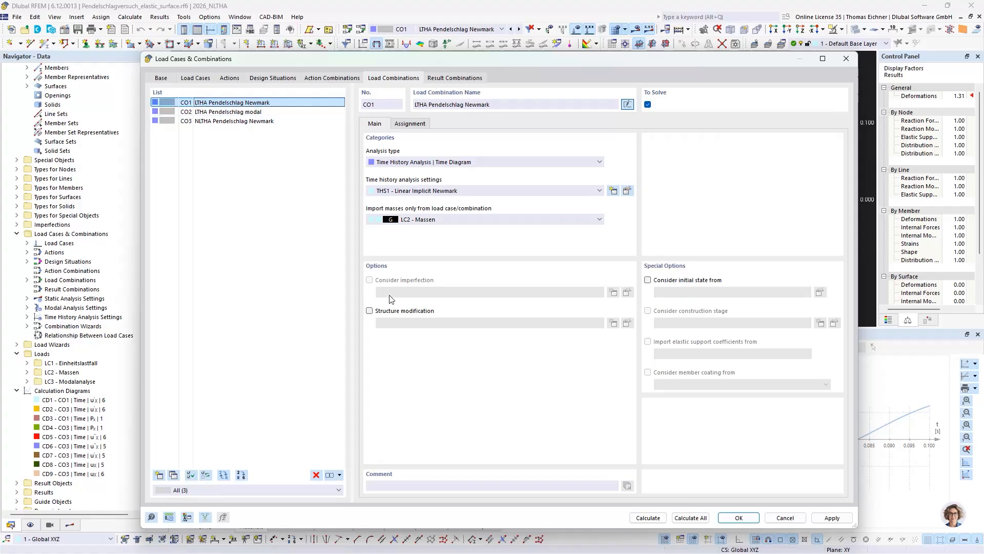
pyautogui.click(739, 518)
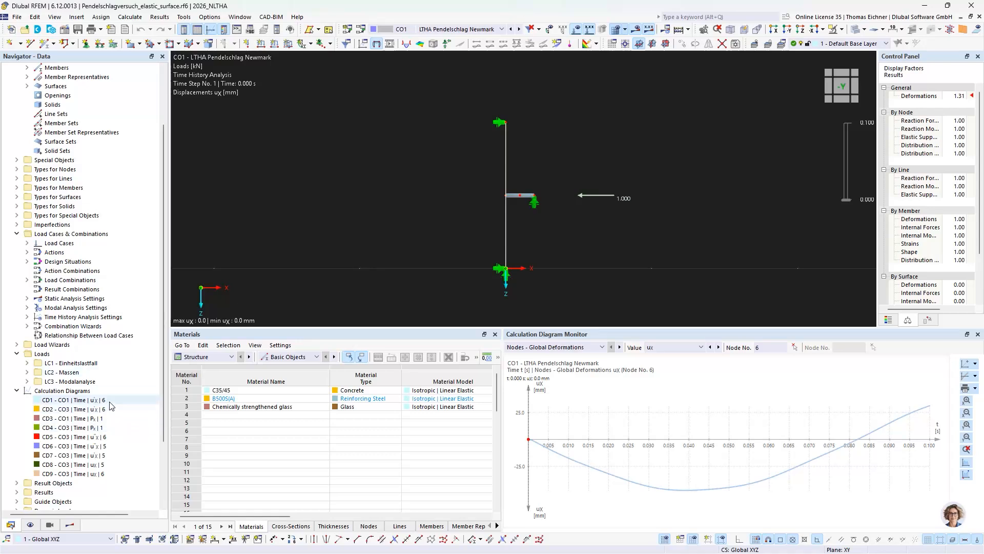
# Step: Show the result options for CO1 and check the available displacement values in the calculation diagram monitor, keeping ux
pyautogui.click(436, 30)
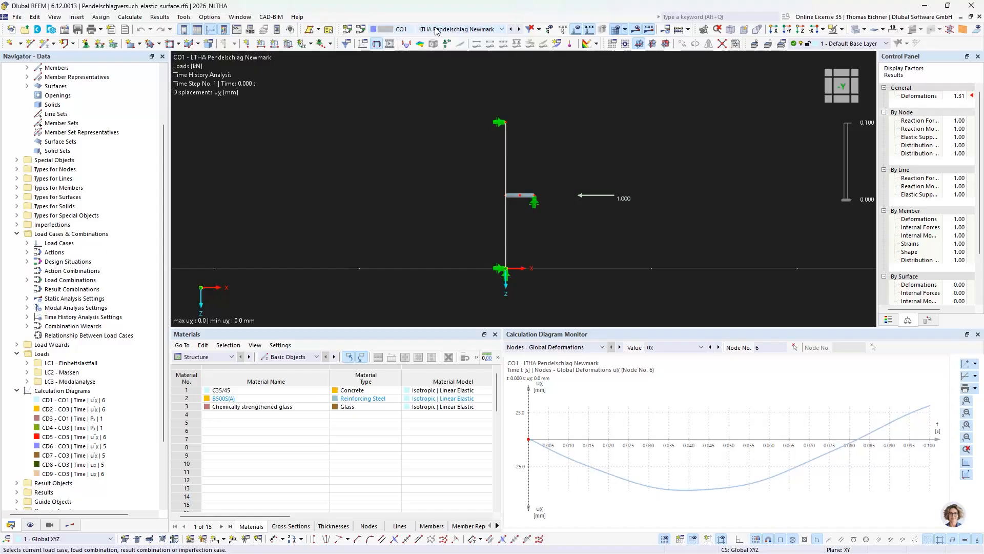
pyautogui.click(437, 30)
pyautogui.click(70, 525)
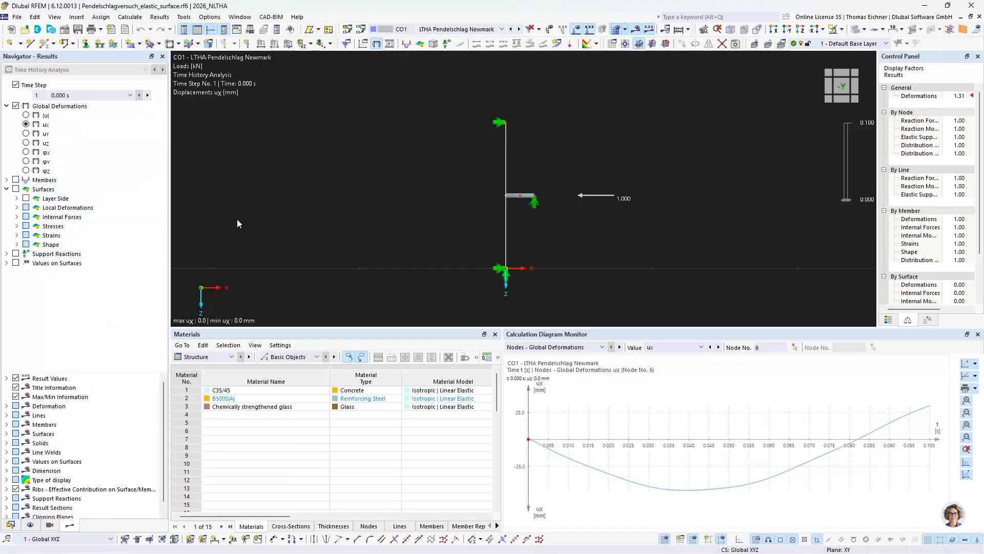
pyautogui.click(672, 348)
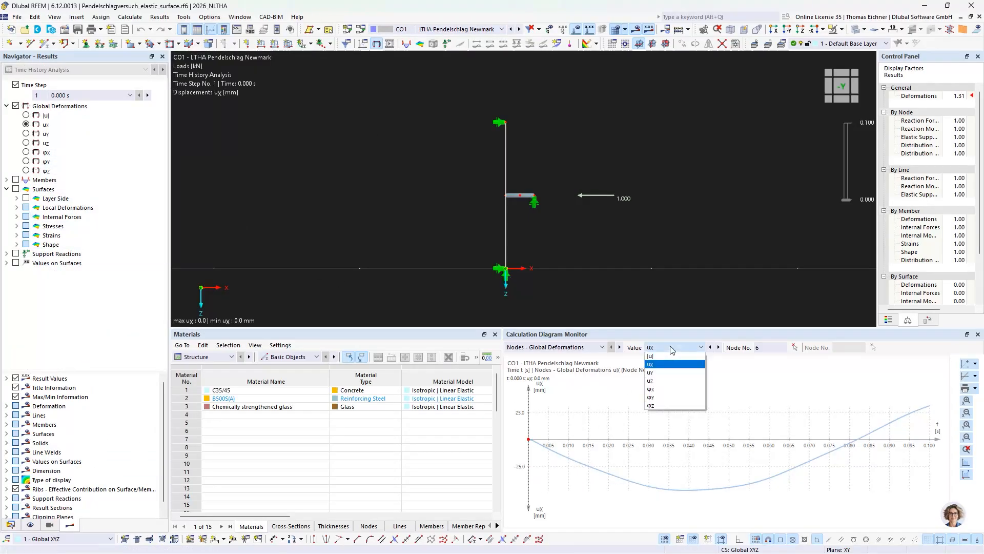
pyautogui.click(672, 348)
pyautogui.scroll(2, 552, 260)
pyautogui.moveTo(620, 219); pyautogui.dragTo(557, 237, button='middle')
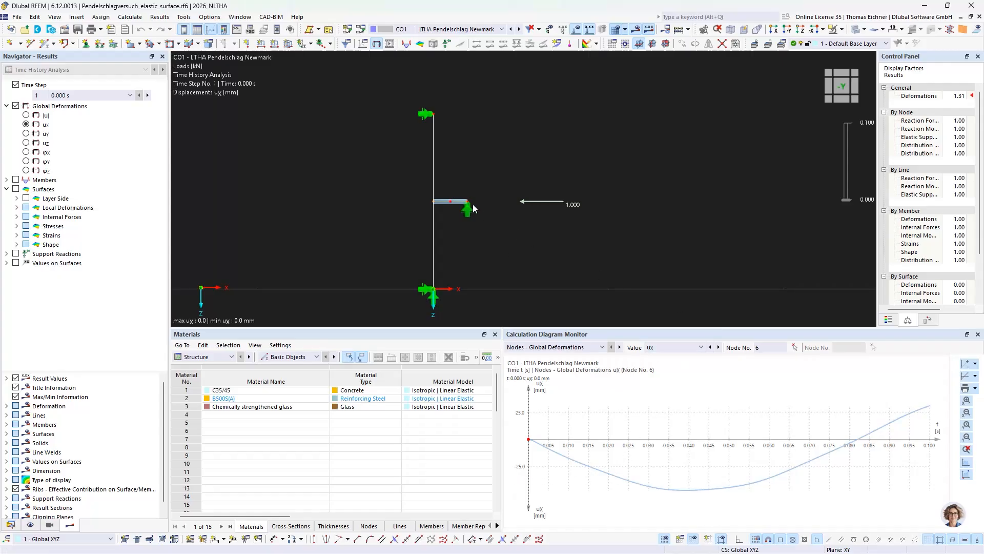
# Step: Set the deformation display factor to 5.00 and animate CO1's ux displacements over the time steps
pyautogui.moveTo(468, 205)
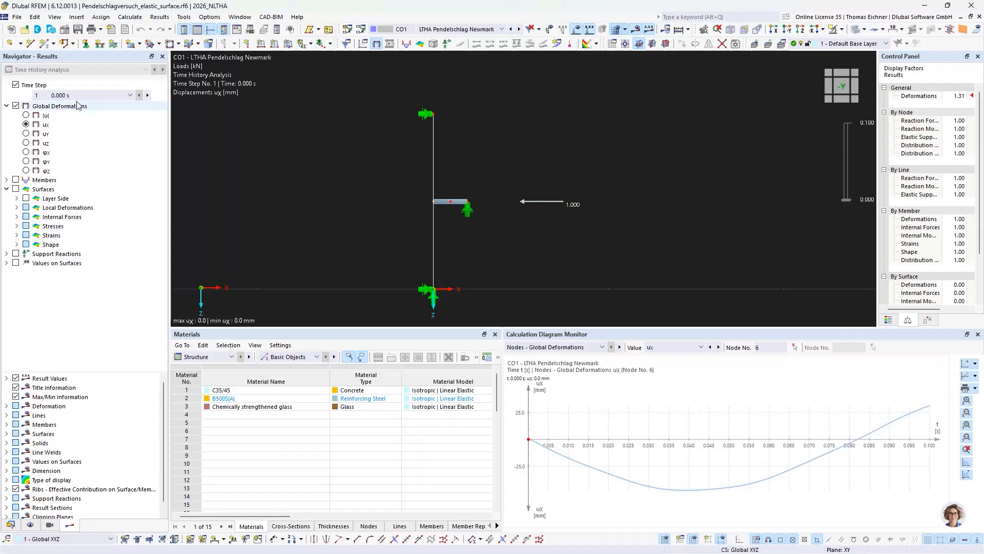
pyautogui.moveTo(80, 100)
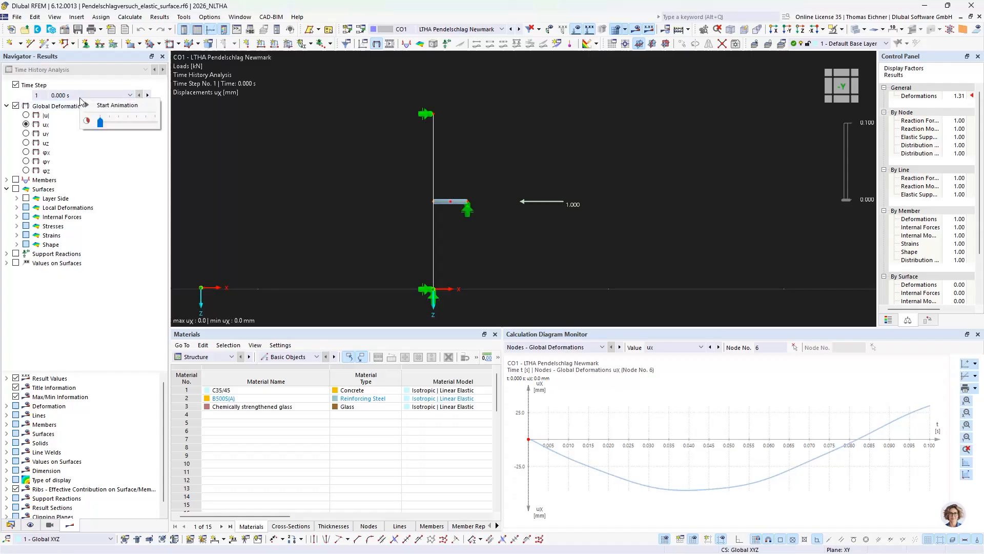
pyautogui.click(957, 96)
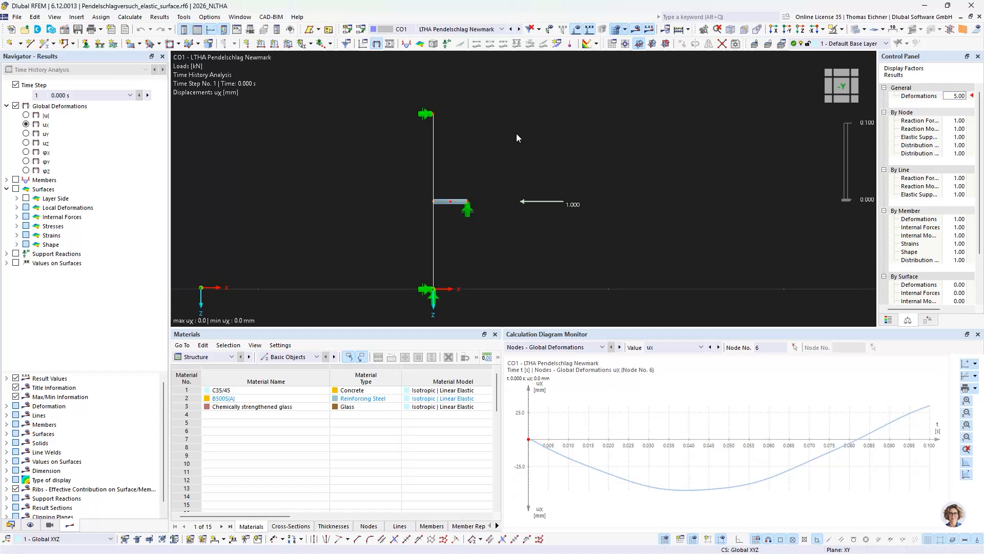
pyautogui.click(73, 106)
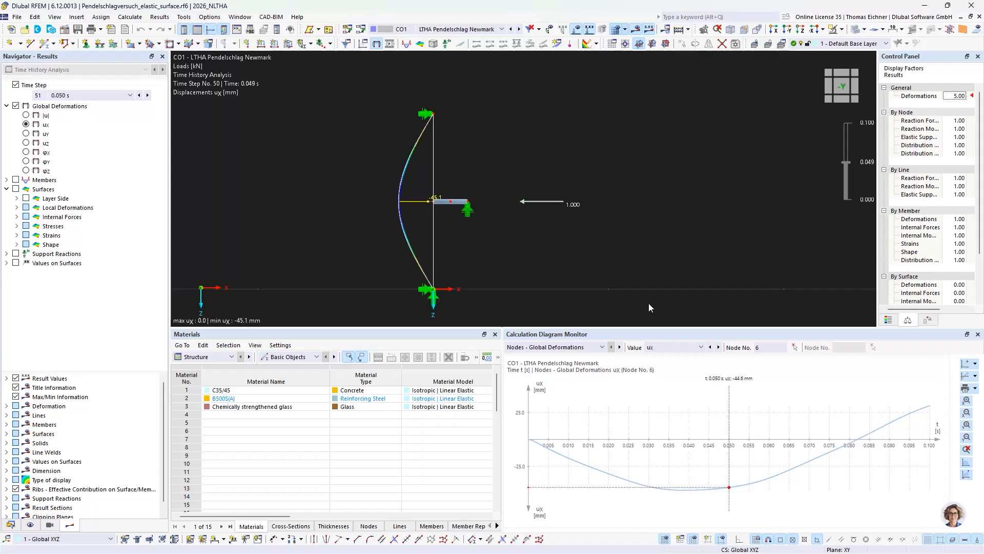
# Step: Open calculation diagram CD1 of CO1 from the project data for review
pyautogui.click(10, 524)
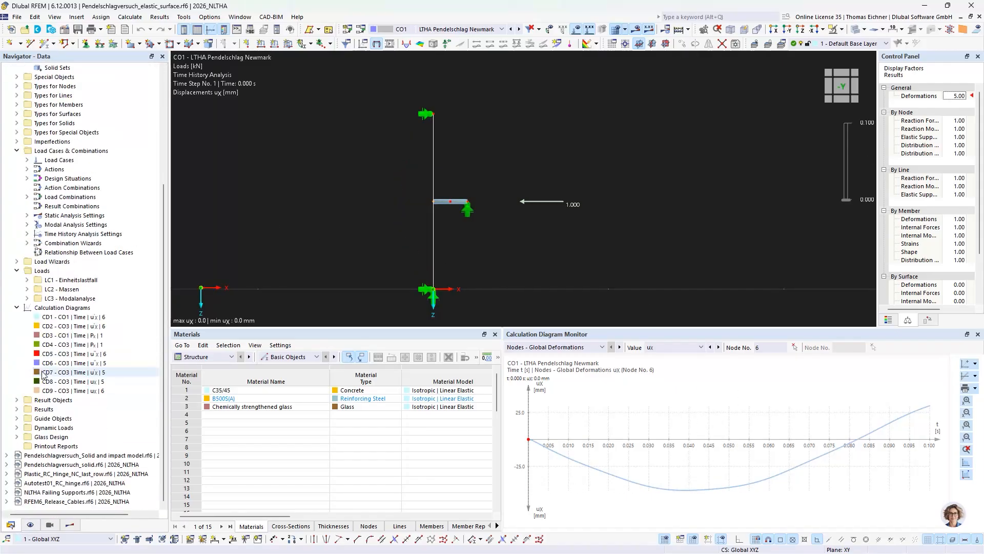
pyautogui.click(83, 318)
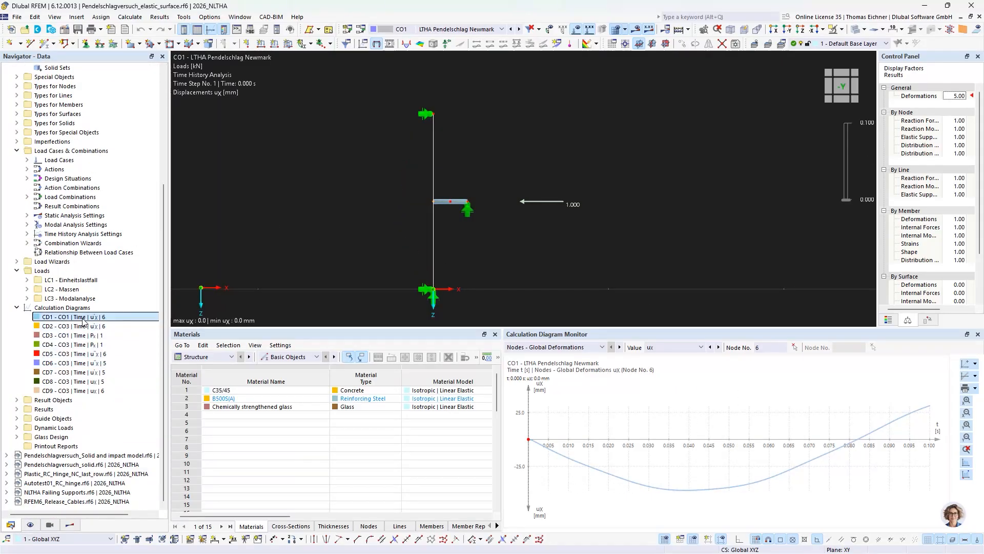
pyautogui.doubleClick(83, 319)
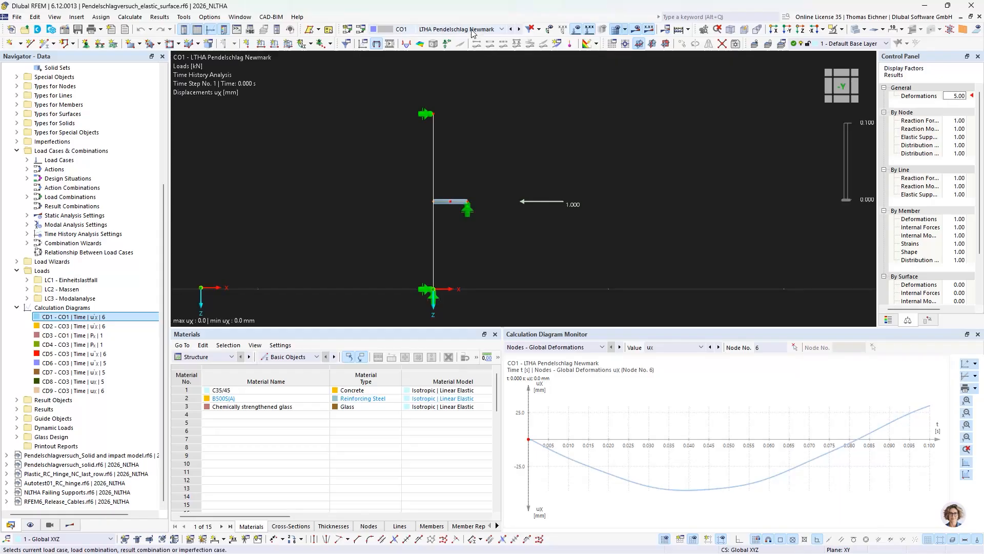
# Step: Compare node 6's ux displacement diagram between CO3 NLTHA Pendelschlag Newmark and CO2 LTHA Pendelschlag modal, ending on CO3
pyautogui.click(492, 30)
pyautogui.click(476, 87)
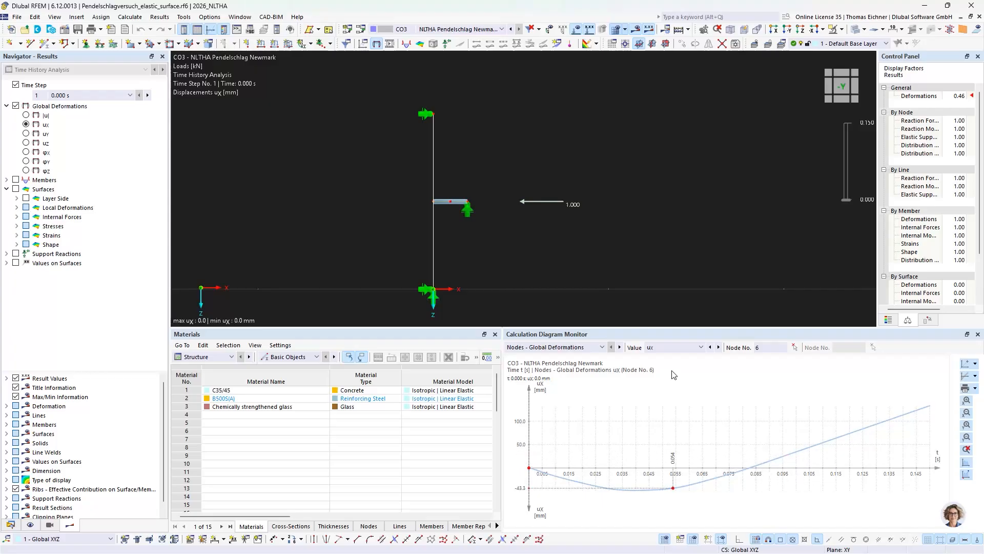
pyautogui.click(511, 30)
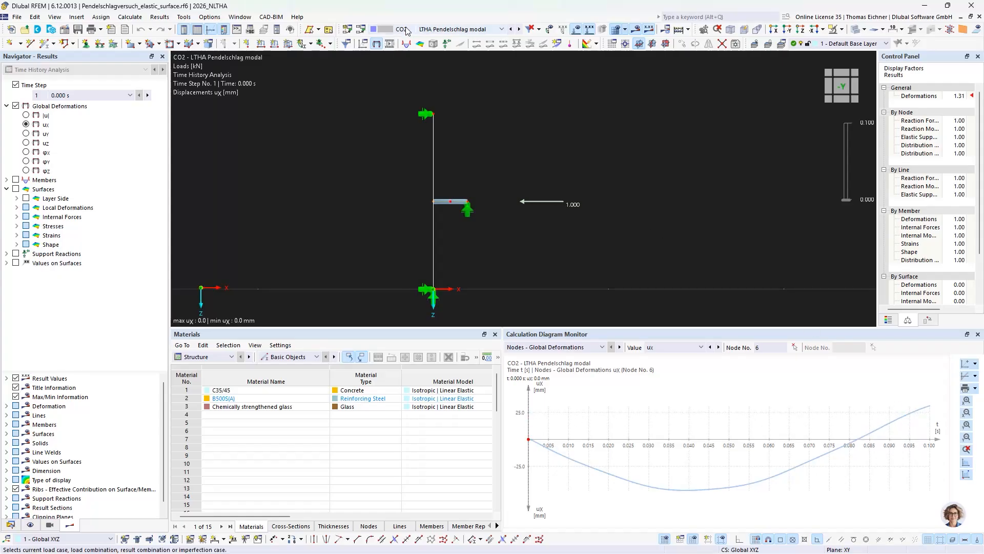
pyautogui.click(462, 29)
pyautogui.click(451, 73)
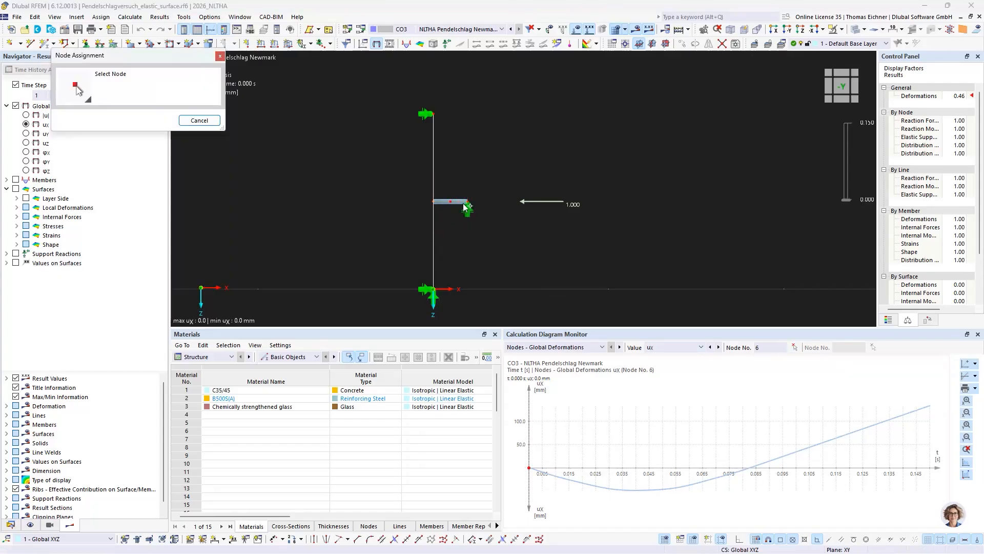
# Step: Assign node 5 at the middle of the pane to the CO3 ux diagram, and list the load combinations
pyautogui.keyDown('ctrl'); pyautogui.moveTo(509, 181); pyautogui.dragTo(529, 188, button='middle'); pyautogui.keyUp('ctrl')
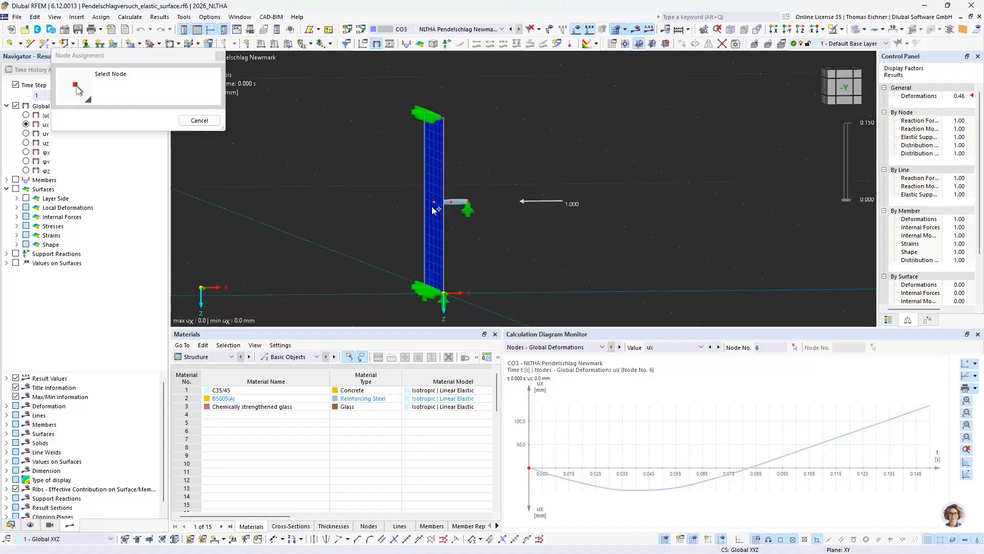
pyautogui.click(434, 201)
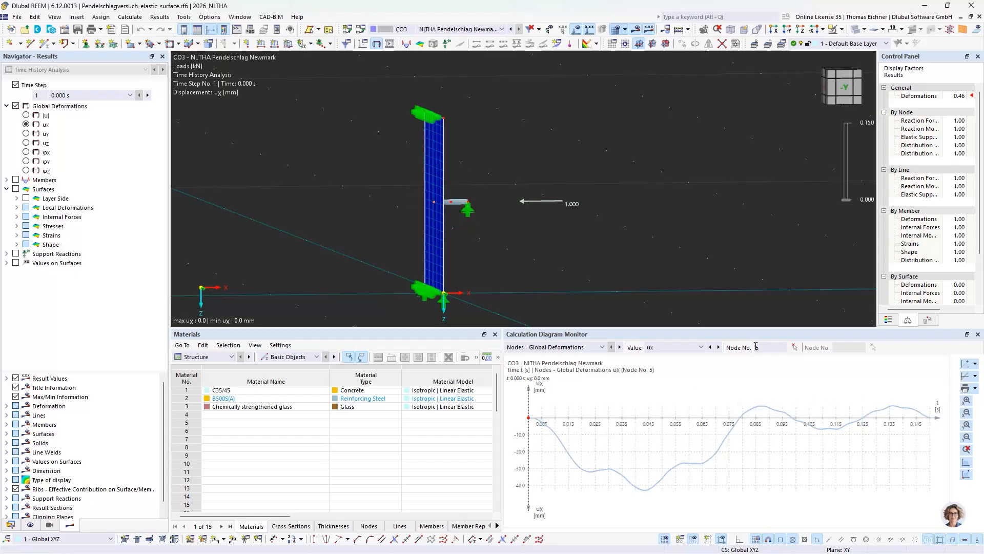
pyautogui.click(501, 29)
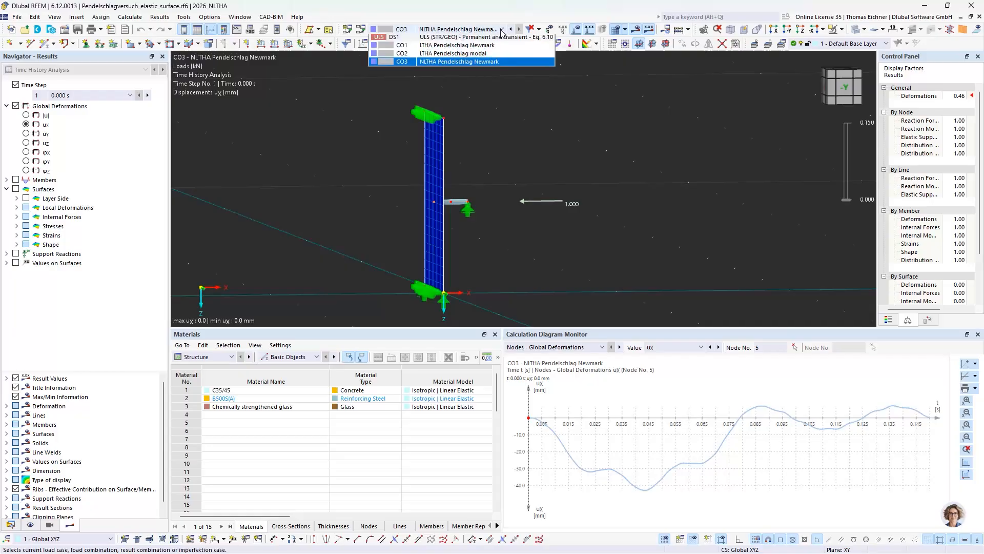
# Step: Compare the displacement curve of CO1 LTHA Pendelschlag Newmark with that of CO3 NLTHA Pendelschlag Newmark
pyautogui.click(437, 75)
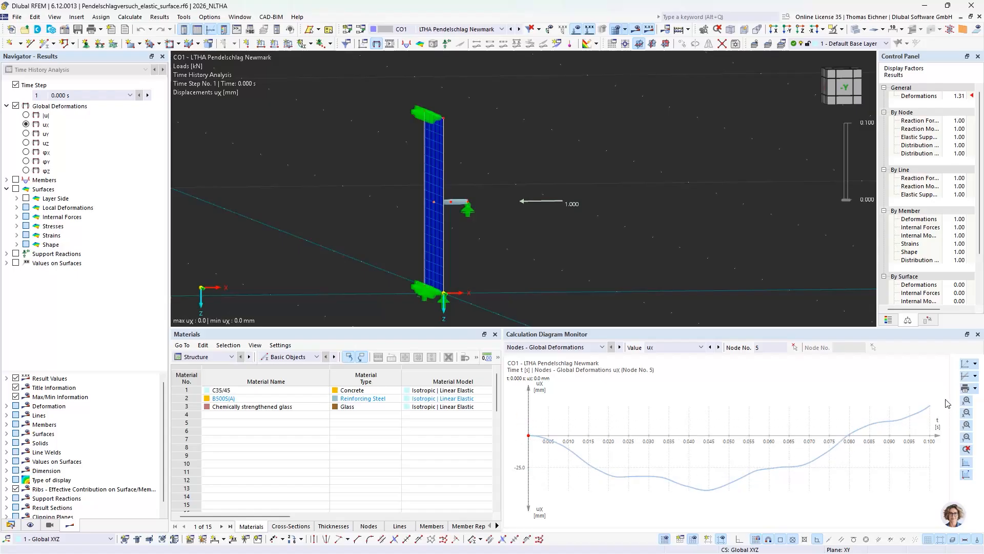
pyautogui.click(444, 29)
pyautogui.click(461, 90)
# Step: Plot the CO3 global deformation uX for node 6 at the impactor's outer end, with the model seen from the side
pyautogui.scroll(-2, 522, 204)
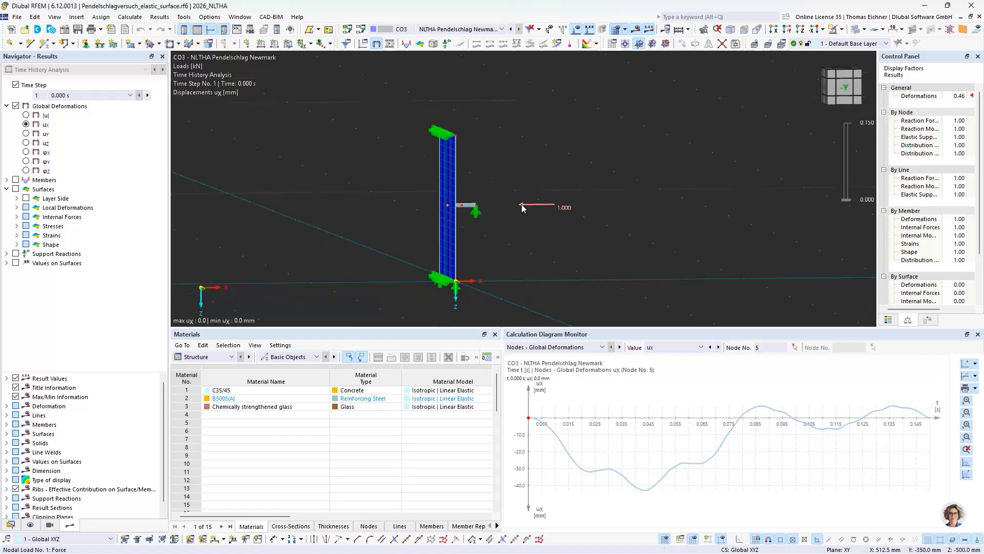
pyautogui.keyDown('ctrl'); pyautogui.moveTo(622, 217); pyautogui.dragTo(616, 214, button='middle'); pyautogui.keyUp('ctrl')
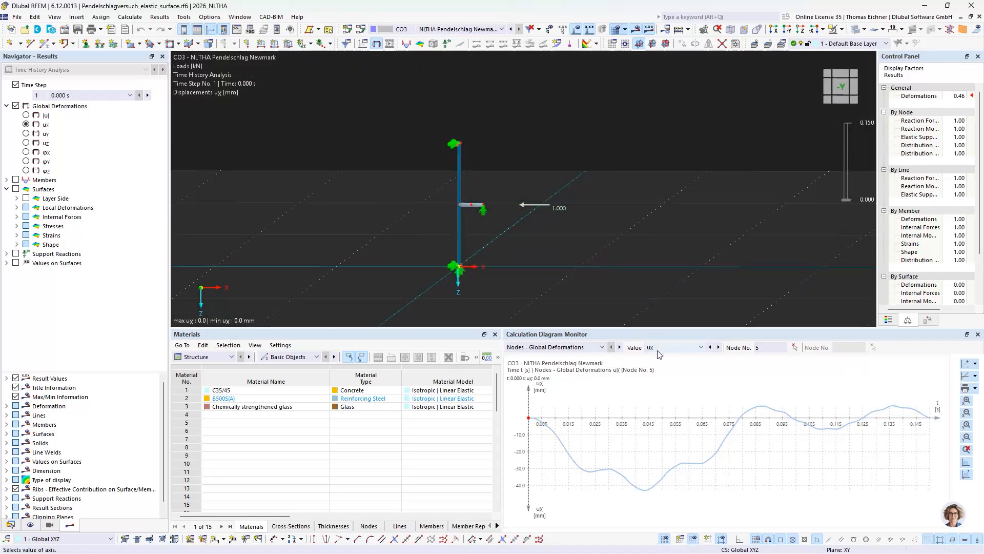
pyautogui.click(794, 347)
pyautogui.click(482, 205)
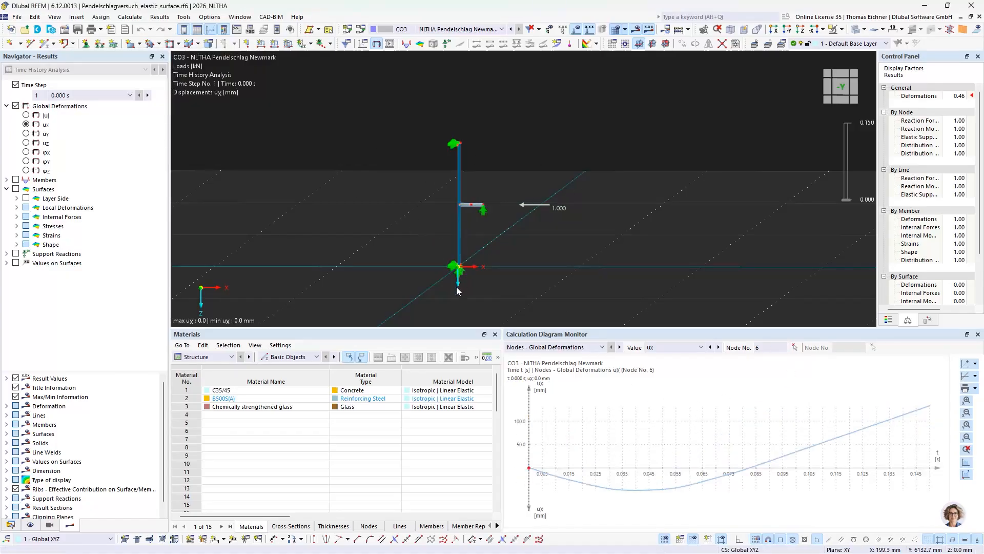
# Step: Change the node 6 calculation diagram to Nodes - Velocities with the X-direction velocity component as its value
pyautogui.click(700, 348)
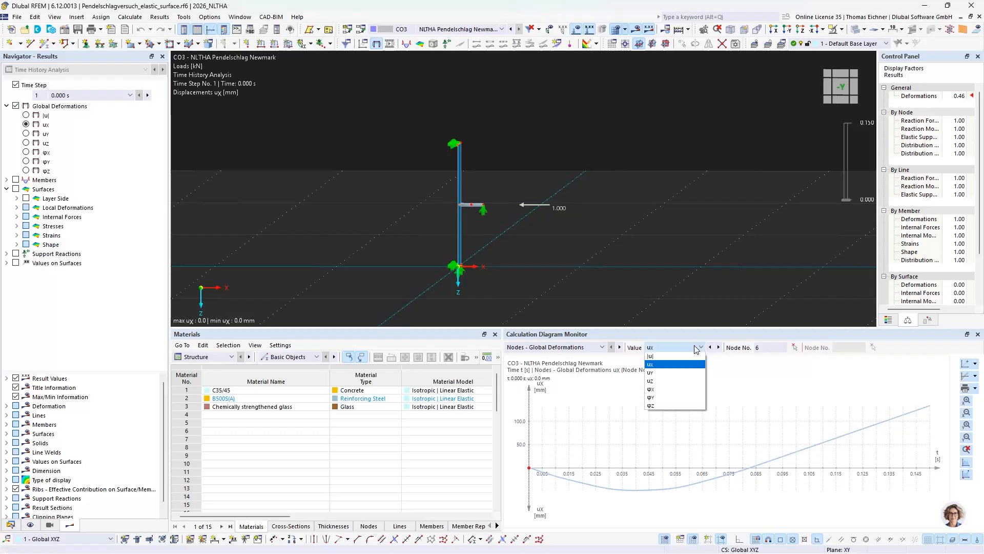
pyautogui.click(661, 358)
pyautogui.click(579, 350)
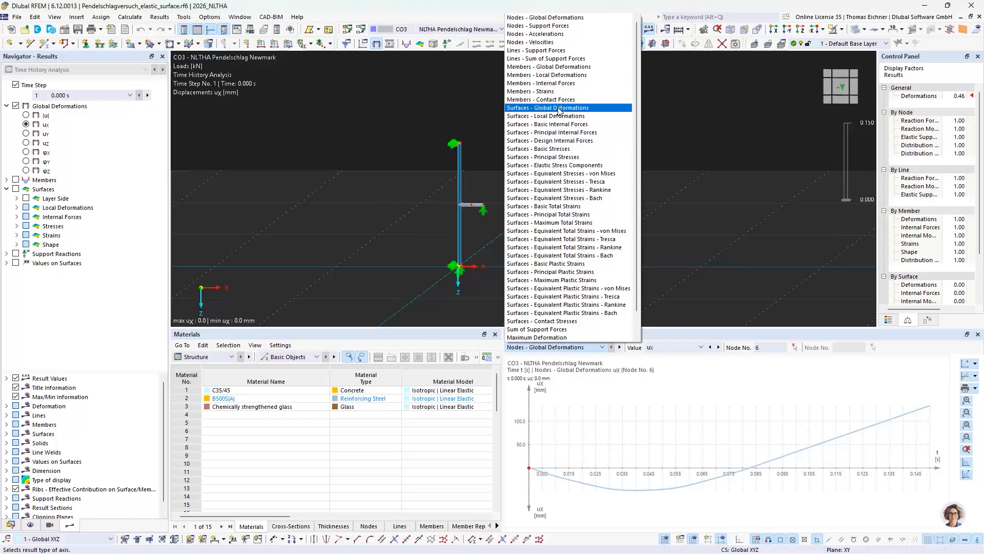
pyautogui.click(546, 42)
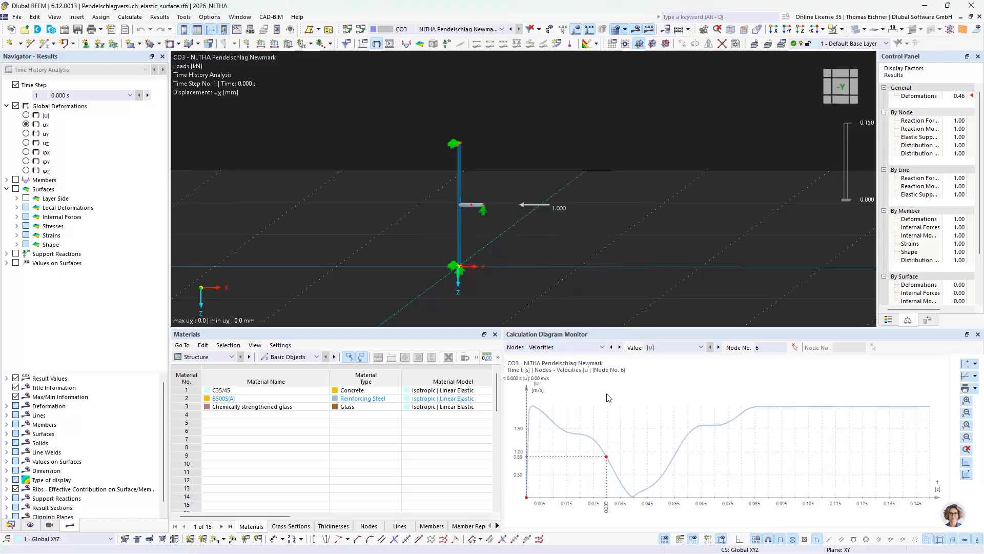
pyautogui.click(701, 347)
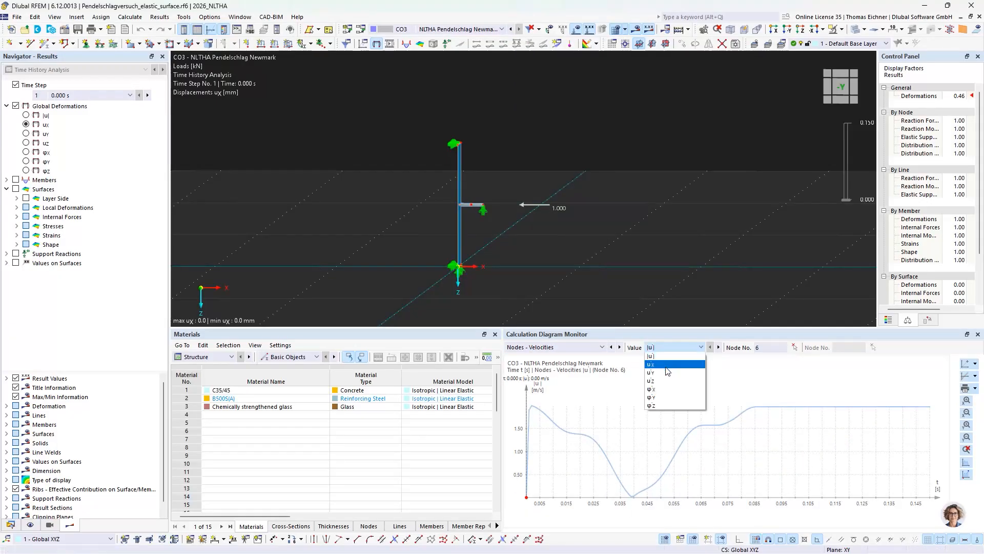
pyautogui.click(703, 367)
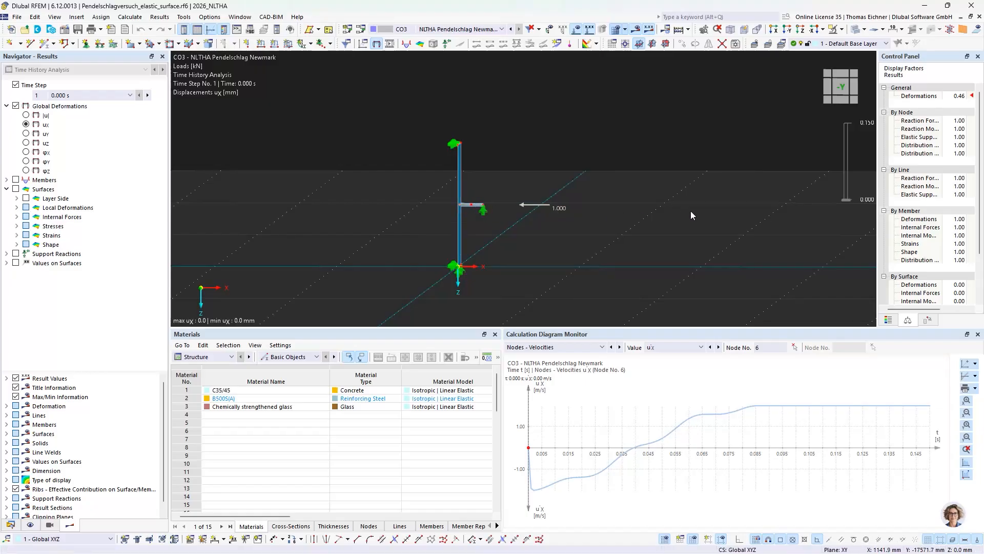
# Step: Set the deformation display factor to 5.00 and animate the CO3 results through the time steps
pyautogui.rightClick(68, 96)
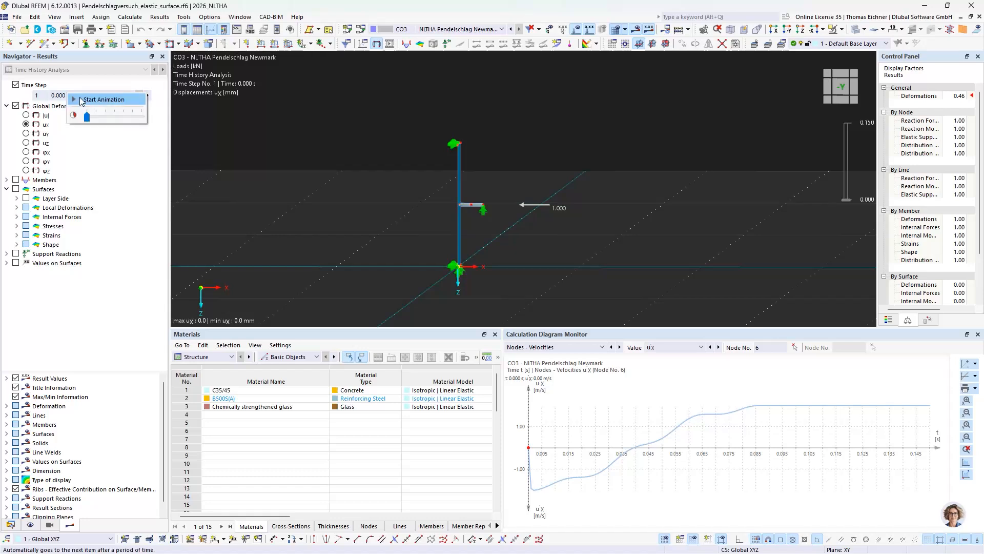
pyautogui.doubleClick(958, 95)
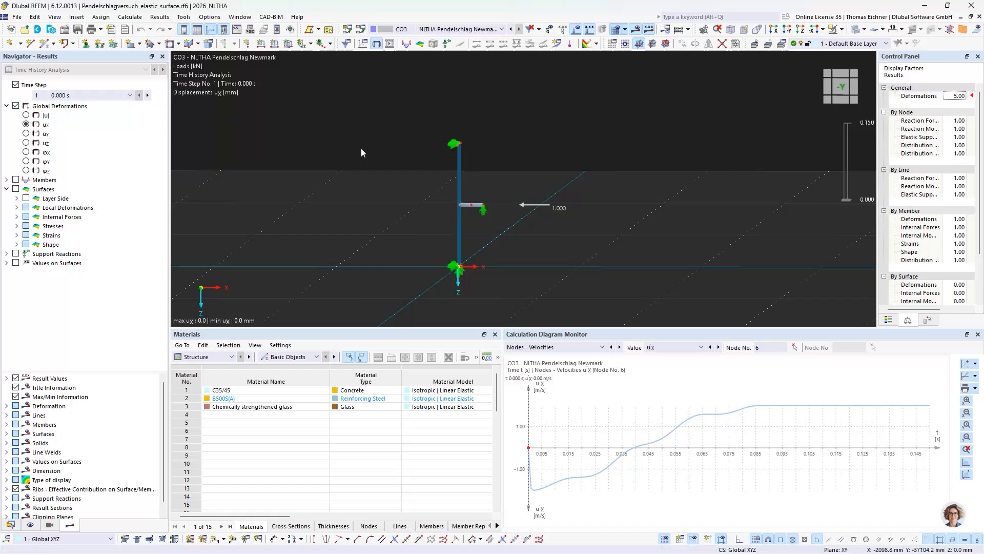
pyautogui.rightClick(93, 100)
pyautogui.click(98, 103)
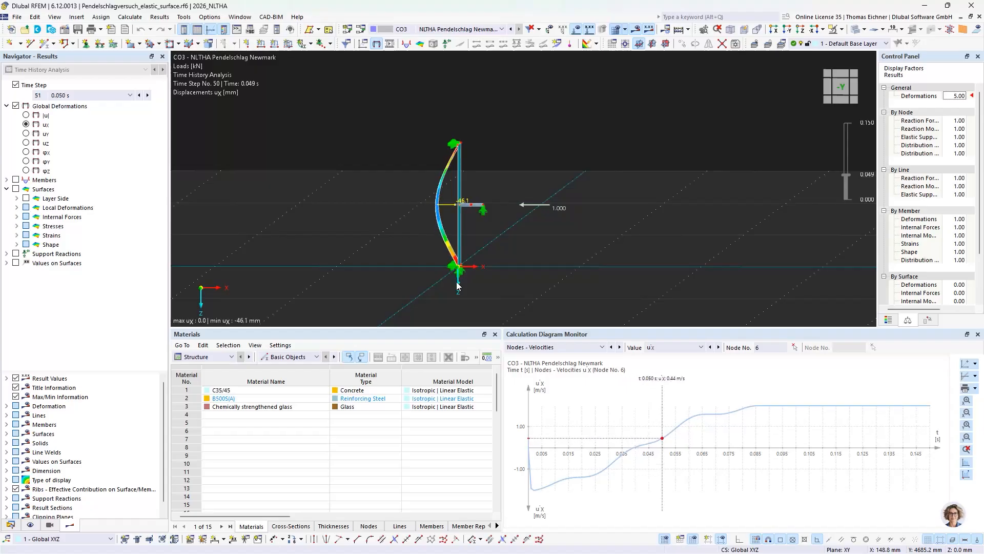
# Step: Replay the time-step animation of the pane's deformation with a longer animation interval
pyautogui.rightClick(105, 98)
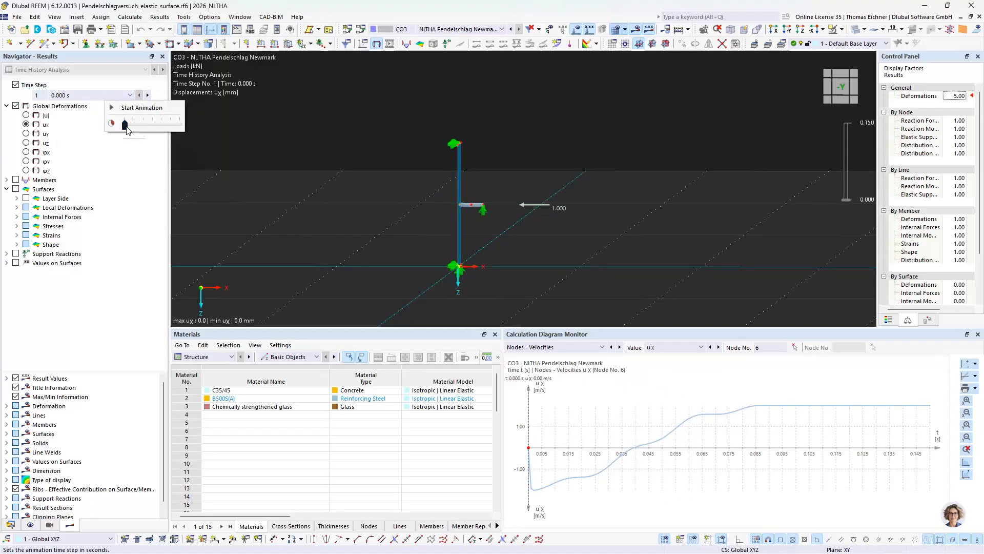
pyautogui.click(119, 108)
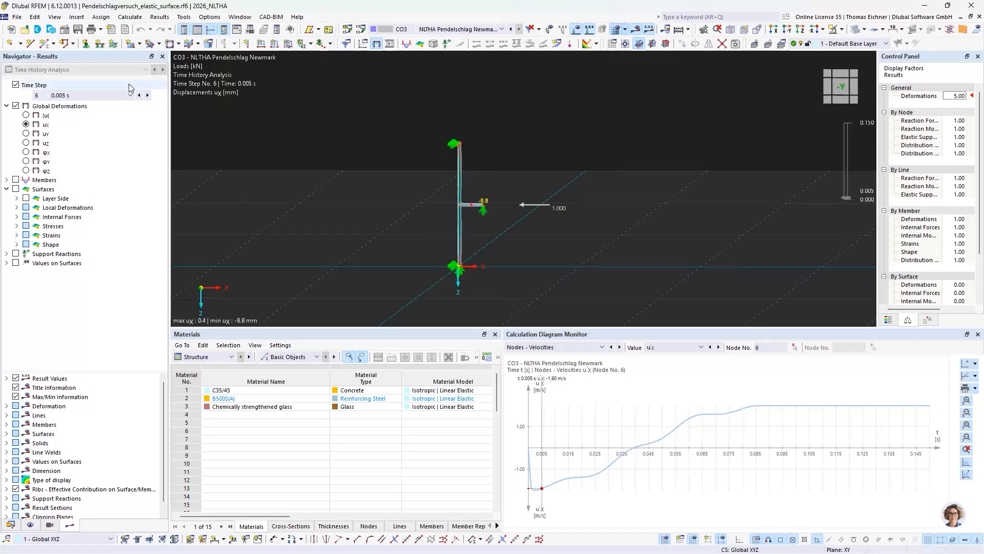
pyautogui.rightClick(79, 98)
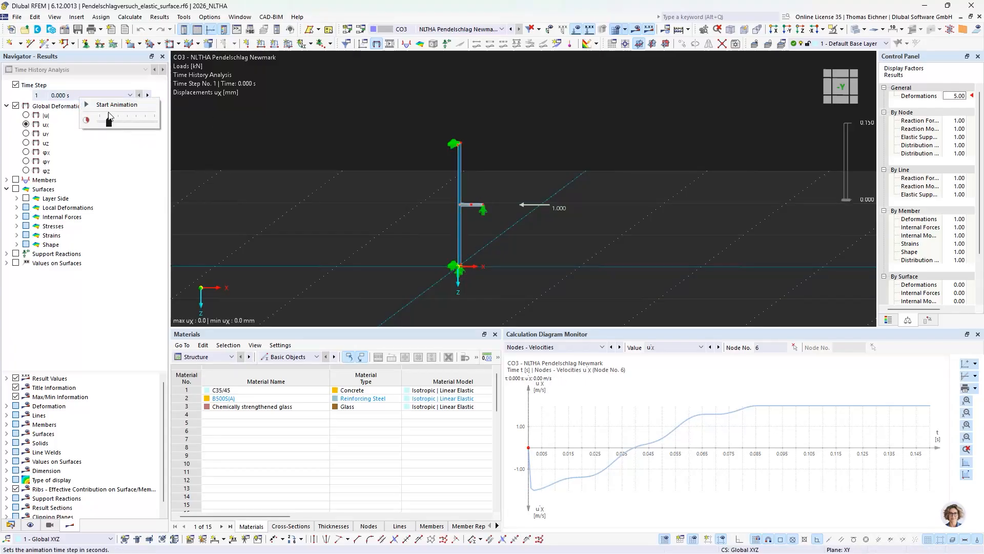
pyautogui.click(113, 105)
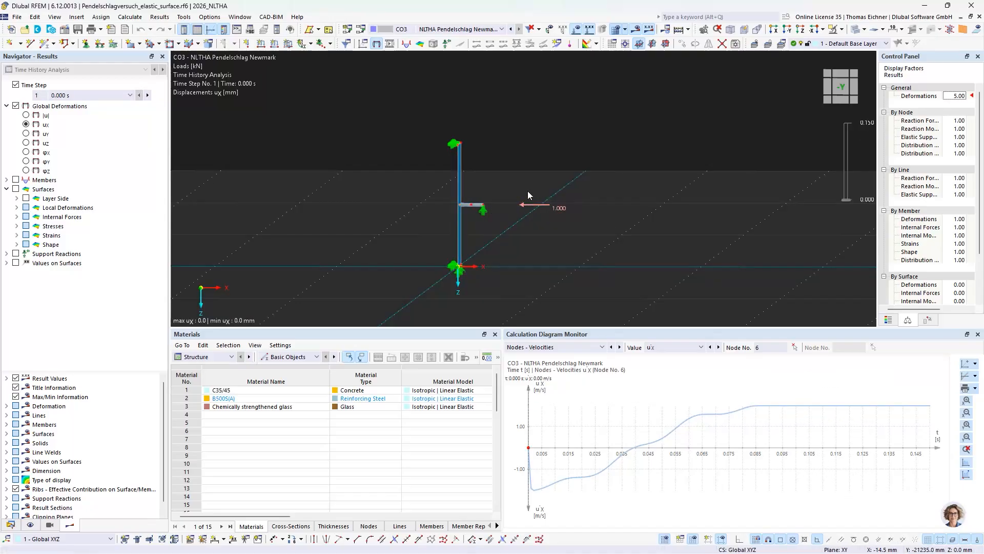
# Step: Switch to the open model Pendelschlagversuch_solid.rf6 through the model data overview
pyautogui.click(10, 524)
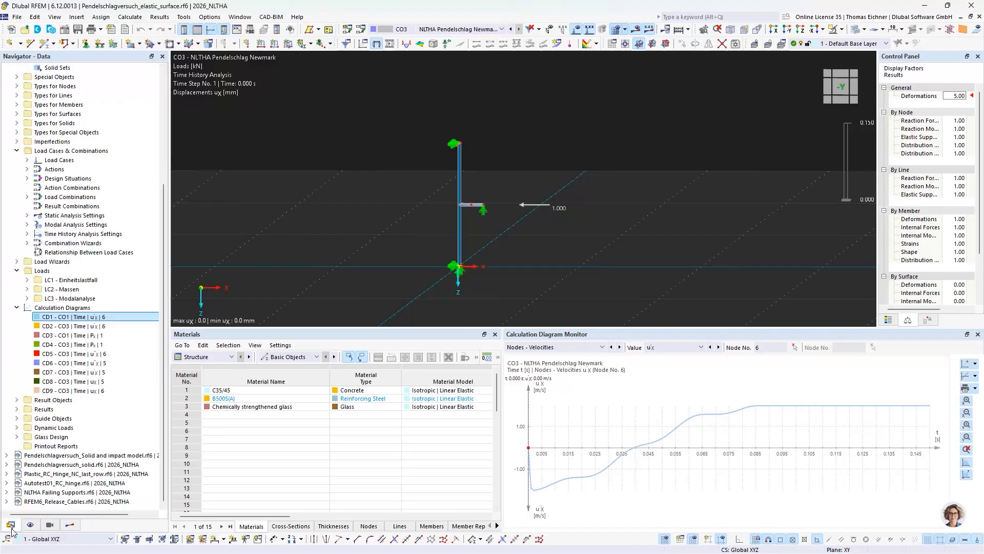
pyautogui.scroll(6, 85, 336)
pyautogui.click(7, 77)
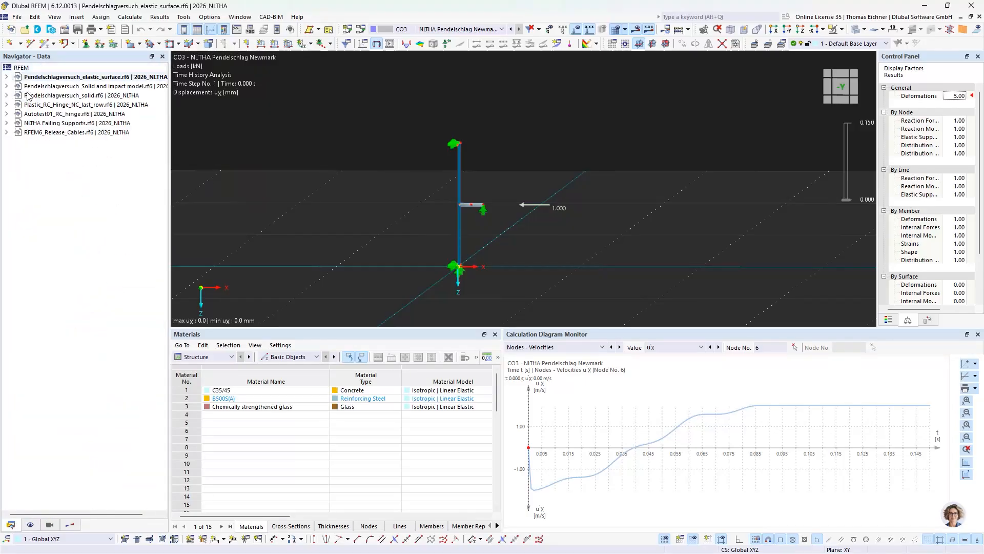
pyautogui.click(126, 97)
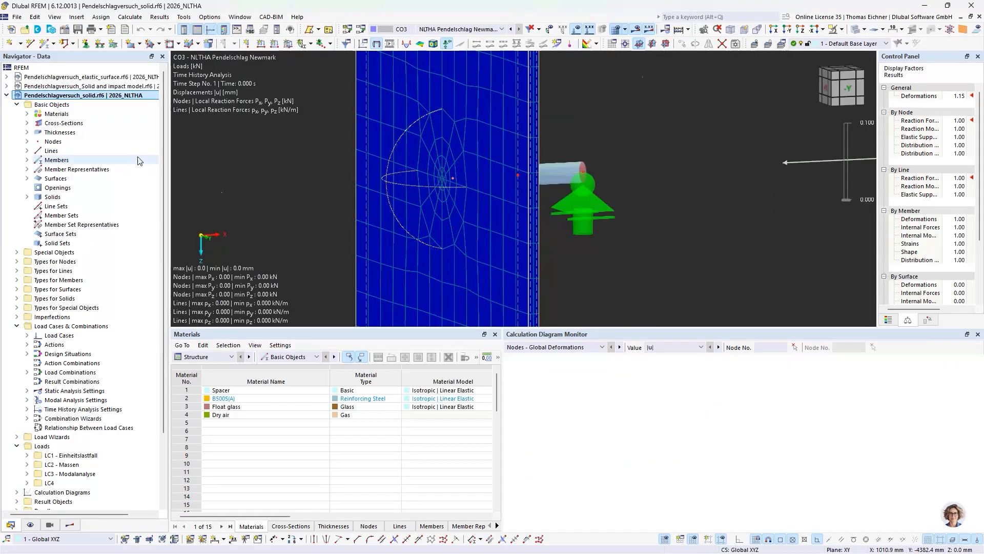
# Step: Examine the complete solid glazing model and the nodal supports at the pane's lower corners
pyautogui.scroll(-4, 658, 162)
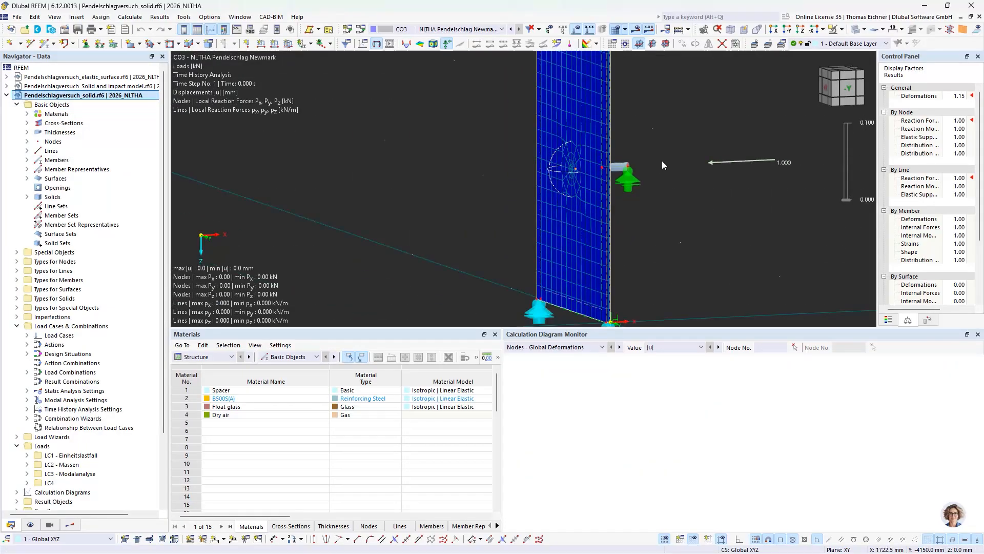
pyautogui.scroll(-2, 662, 161)
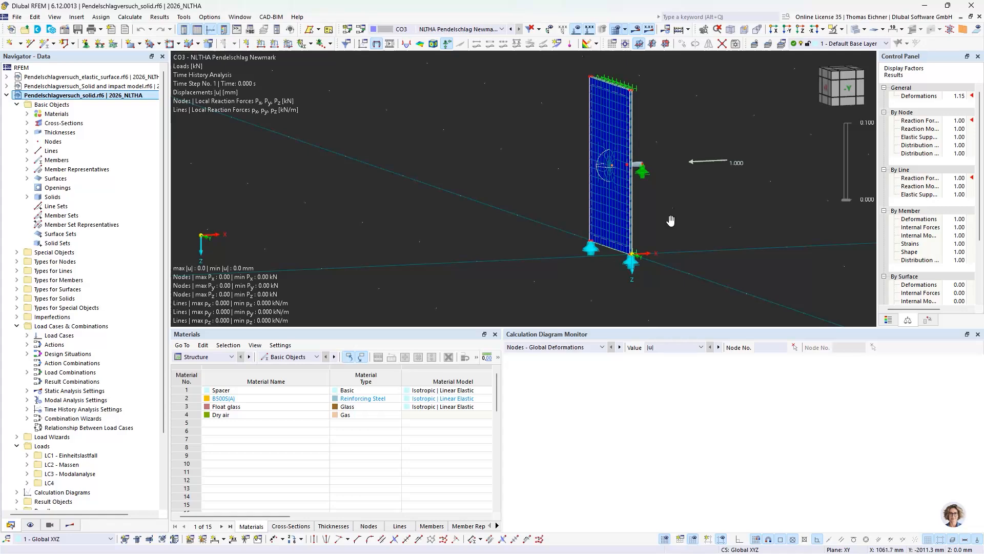
pyautogui.scroll(-2, 668, 224)
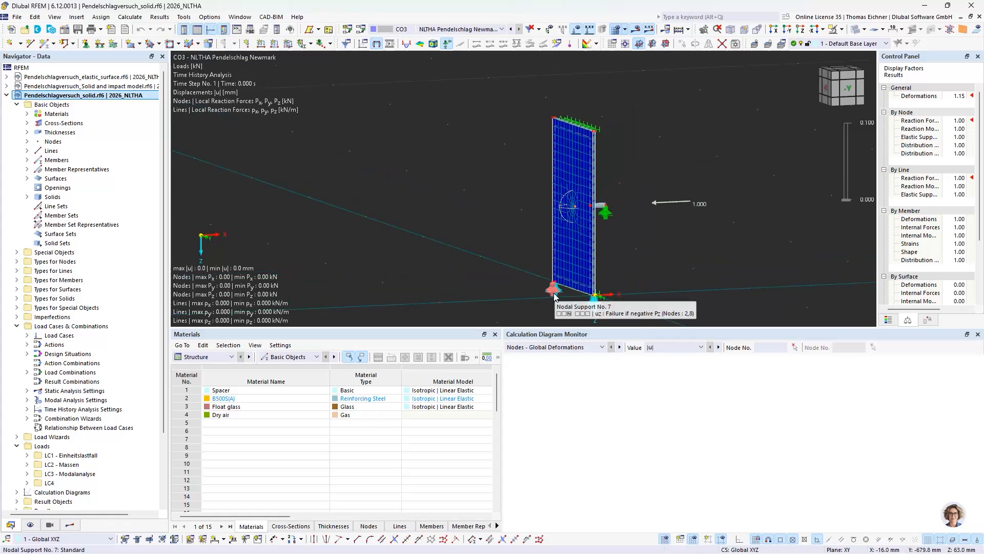
pyautogui.scroll(2, 555, 296)
pyautogui.scroll(3, 522, 310)
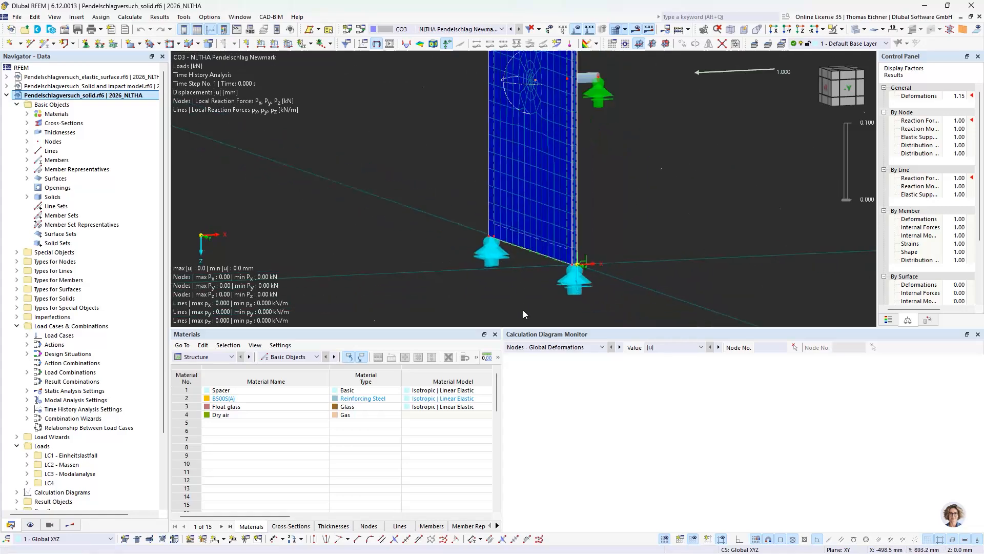
pyautogui.scroll(-3, 525, 250)
pyautogui.scroll(2, 572, 246)
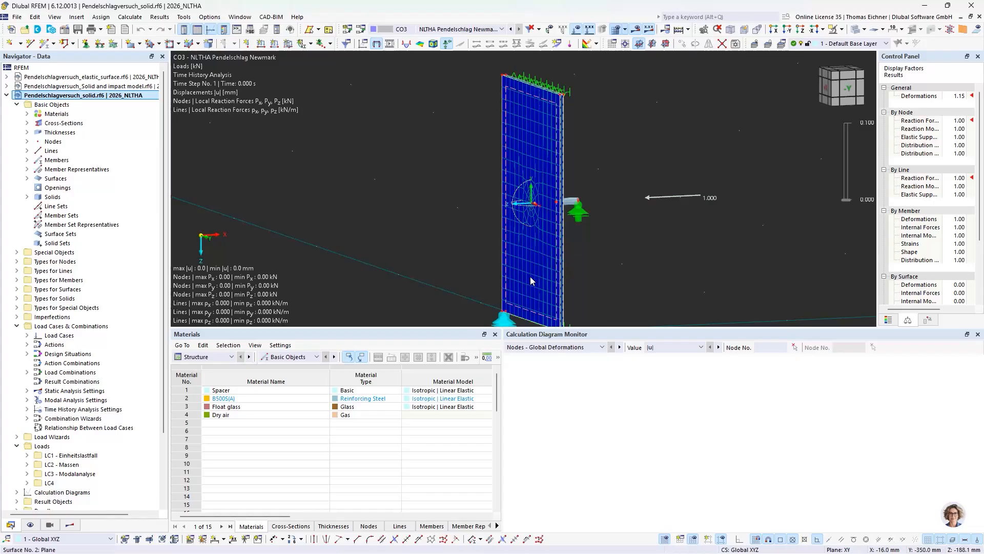
pyautogui.scroll(-1, 618, 283)
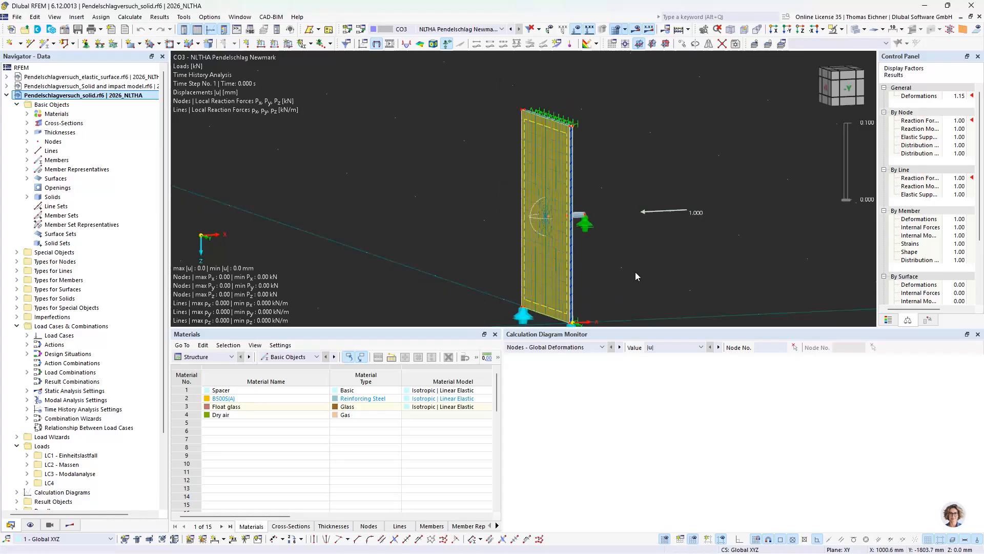
# Step: Examine the pane's layers from the side and the refined mesh around the impactor's contact point
pyautogui.keyDown('ctrl'); pyautogui.moveTo(636, 276); pyautogui.dragTo(664, 264, button='middle'); pyautogui.keyUp('ctrl')
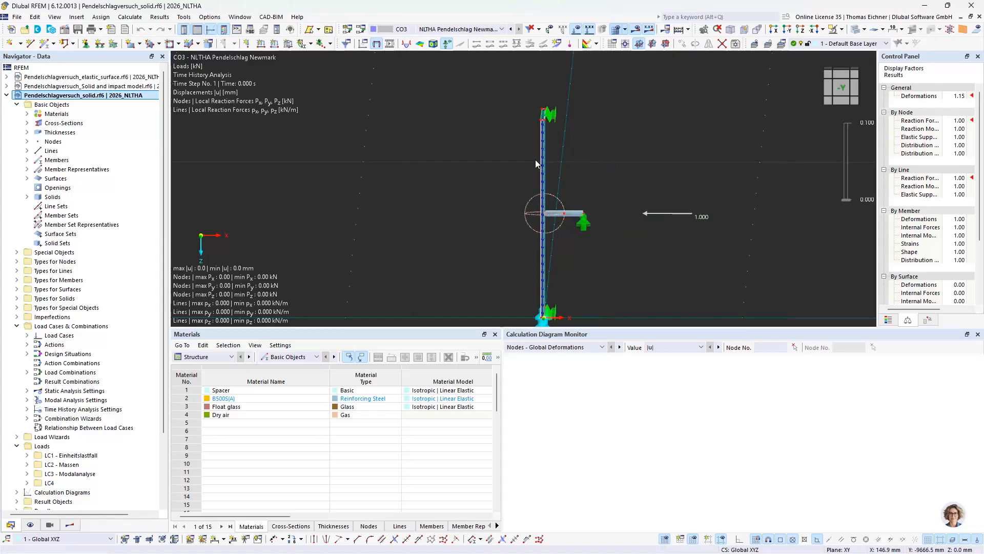
pyautogui.keyDown('ctrl'); pyautogui.moveTo(638, 164); pyautogui.dragTo(721, 157, button='middle'); pyautogui.keyUp('ctrl')
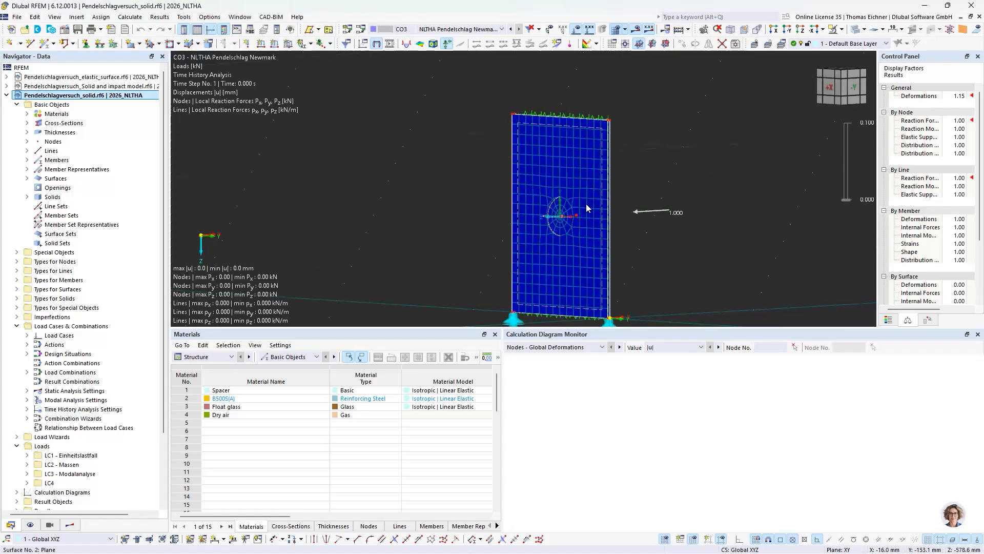
pyautogui.scroll(4, 585, 204)
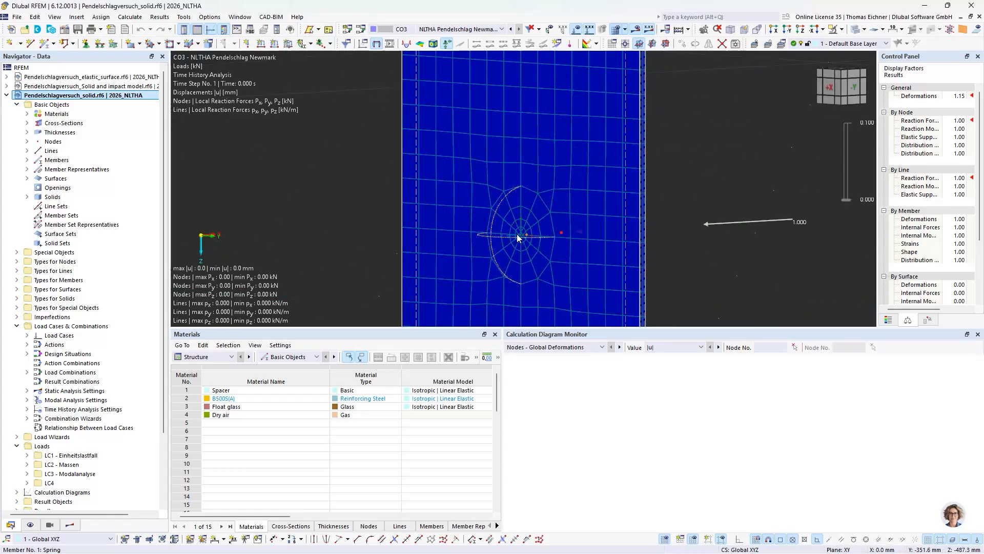
pyautogui.scroll(-3, 517, 237)
pyautogui.scroll(4, 517, 237)
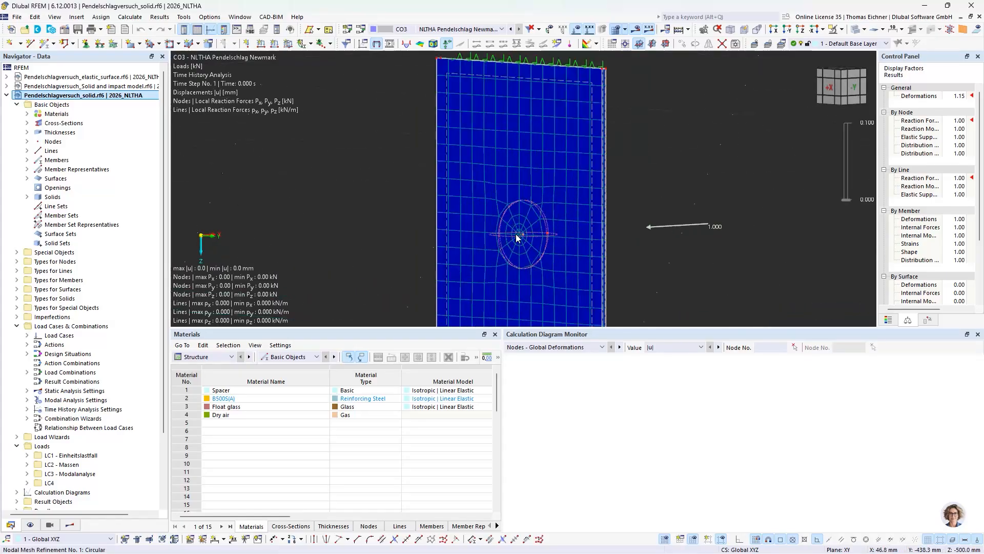
pyautogui.scroll(-2, 516, 238)
pyautogui.scroll(-4, 516, 237)
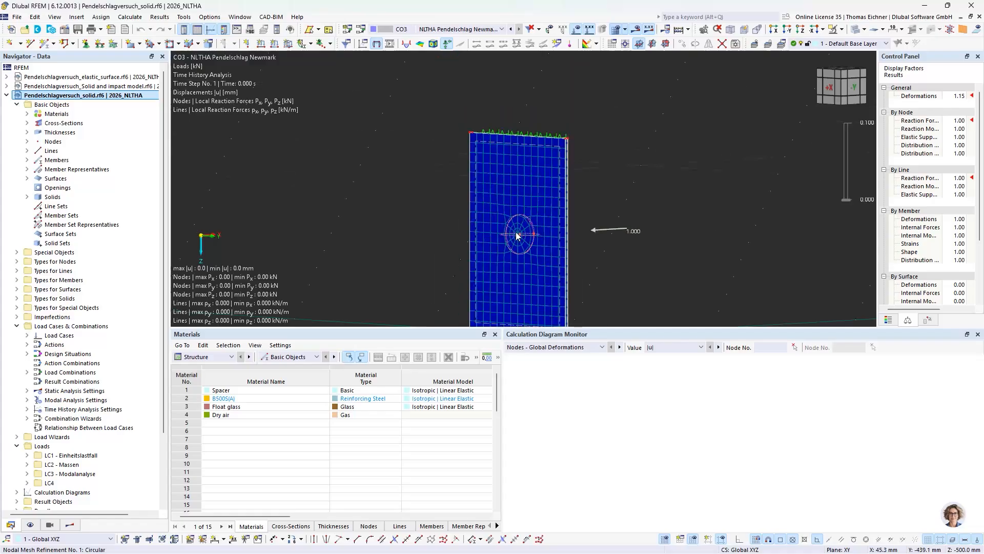
pyautogui.keyDown('ctrl'); pyautogui.moveTo(591, 191); pyautogui.dragTo(476, 205, button='middle'); pyautogui.keyUp('ctrl')
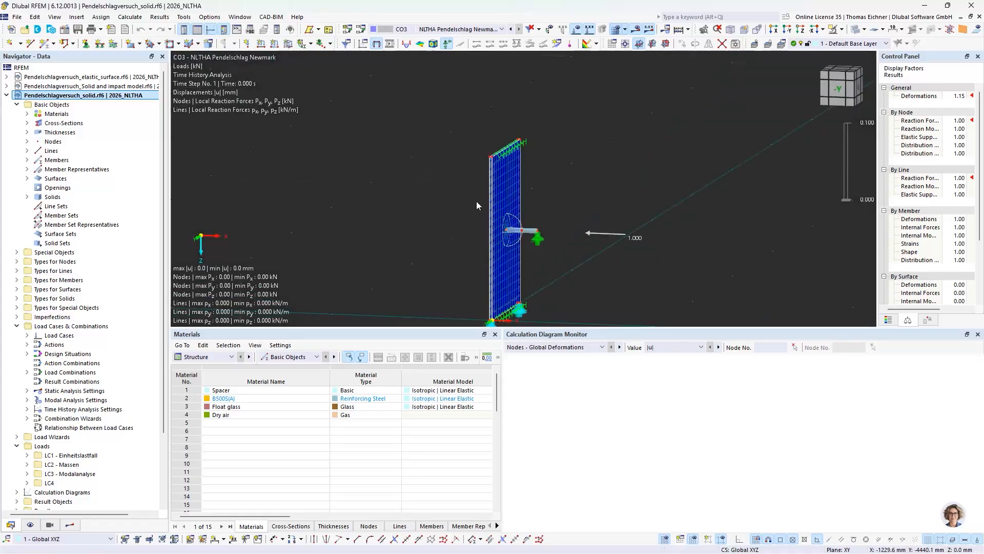
pyautogui.keyDown('ctrl'); pyautogui.moveTo(590, 195); pyautogui.dragTo(615, 169, button='middle'); pyautogui.keyUp('ctrl')
# Step: Plot the nodal velocity in X over time for node No. 6 at the impactor in the Calculation Diagram Monitor
pyautogui.click(464, 29)
pyautogui.click(467, 32)
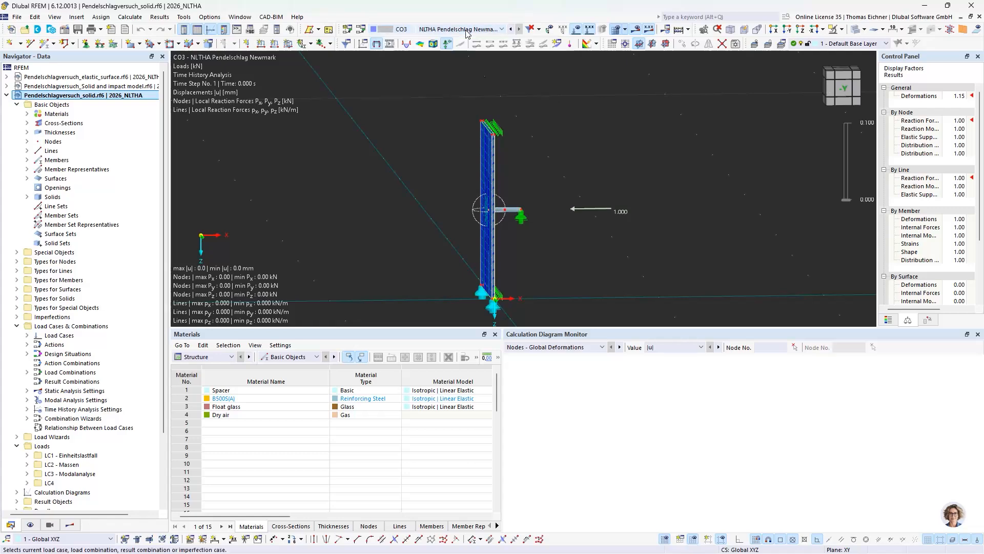
pyautogui.keyDown('ctrl'); pyautogui.moveTo(644, 129); pyautogui.dragTo(637, 132, button='middle'); pyautogui.keyUp('ctrl')
pyautogui.click(597, 348)
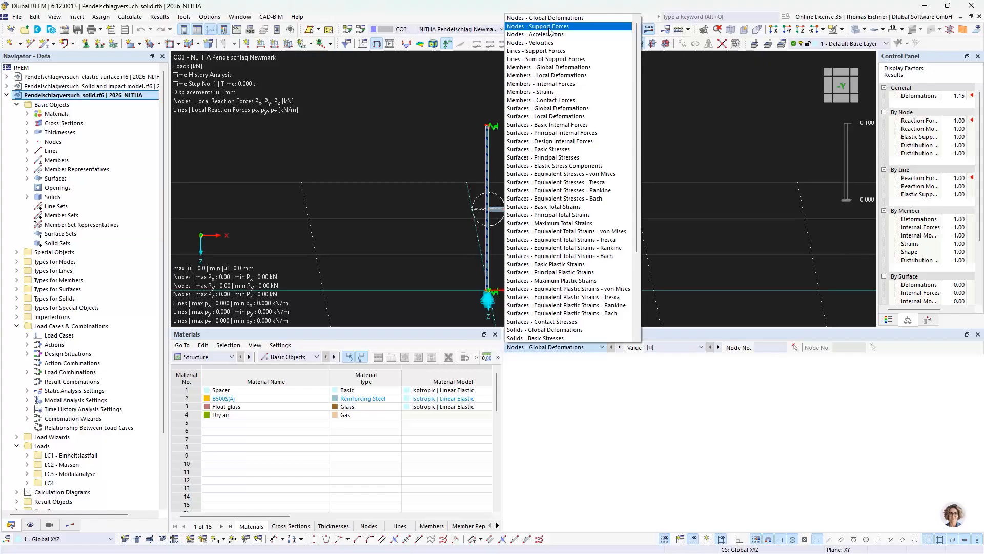
pyautogui.click(536, 42)
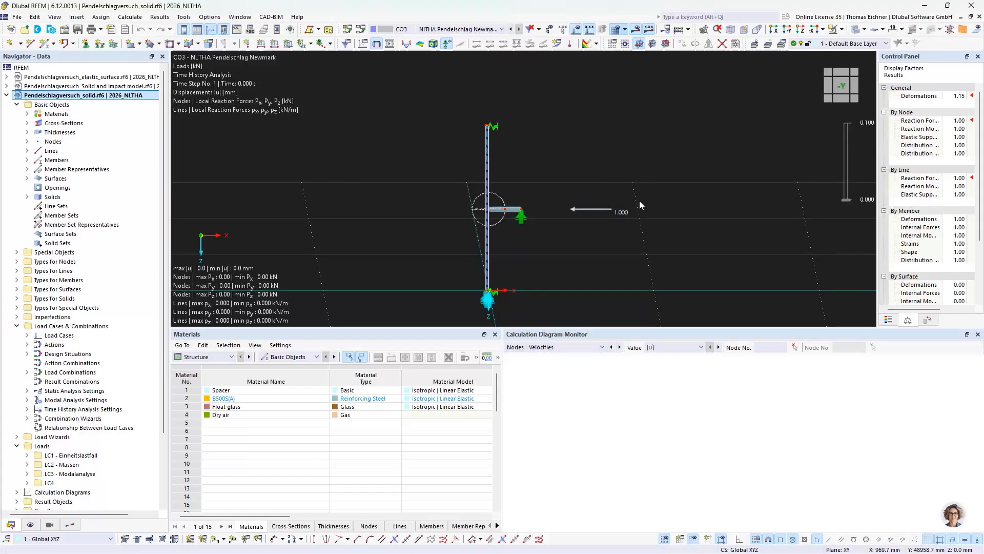
pyautogui.click(677, 348)
pyautogui.click(670, 364)
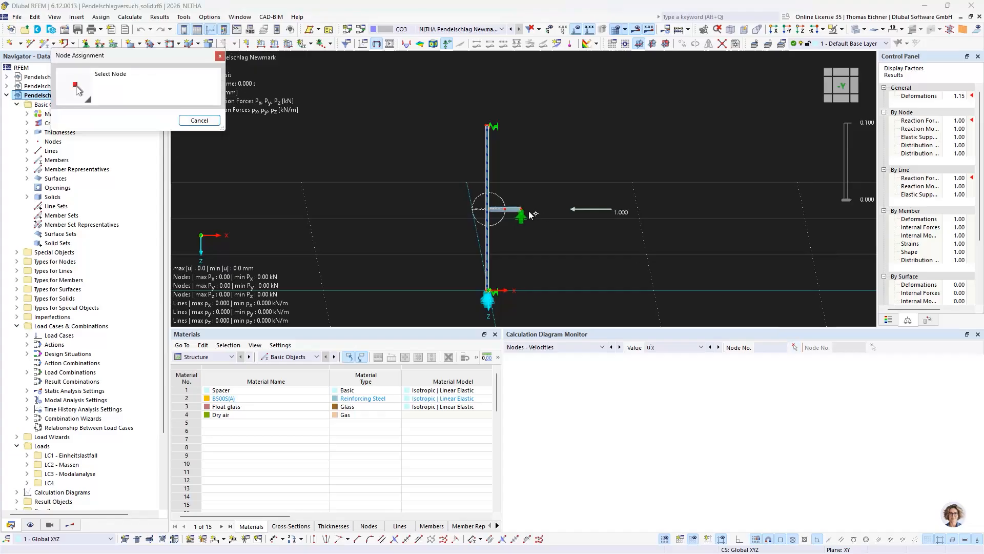
pyautogui.click(519, 239)
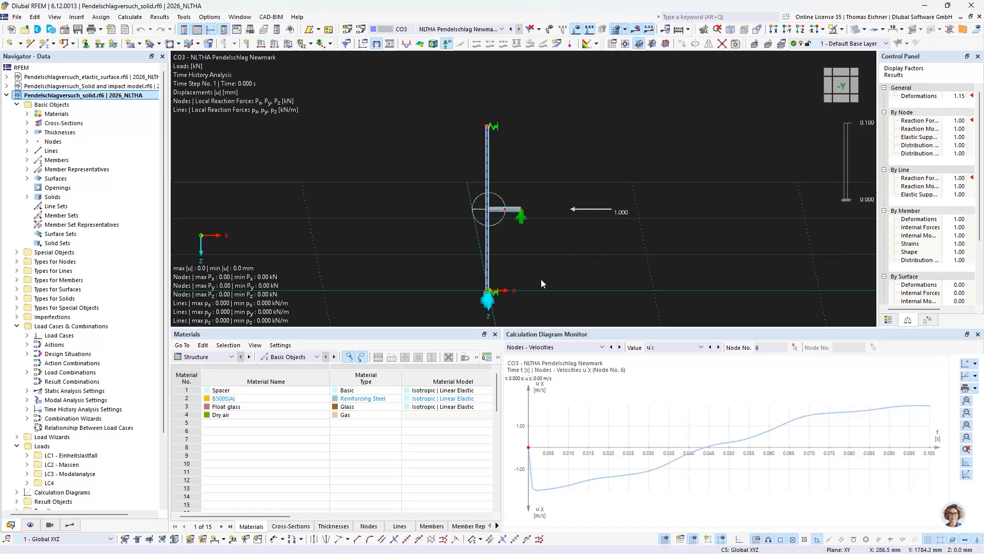
# Step: Display the results navigator with its time step settings and close the Calculation Diagram Monitor
pyautogui.click(71, 526)
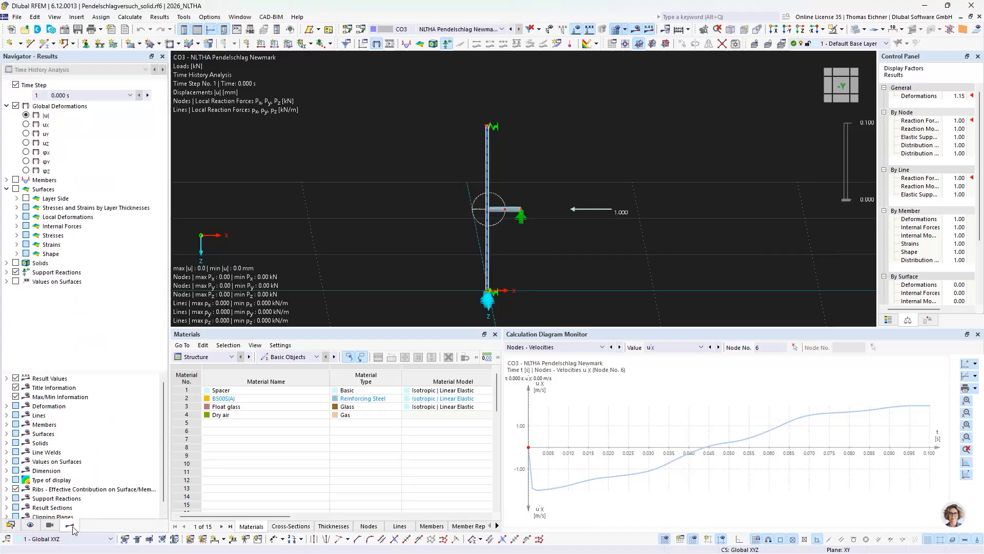
pyautogui.rightClick(64, 96)
pyautogui.click(84, 105)
pyautogui.click(977, 334)
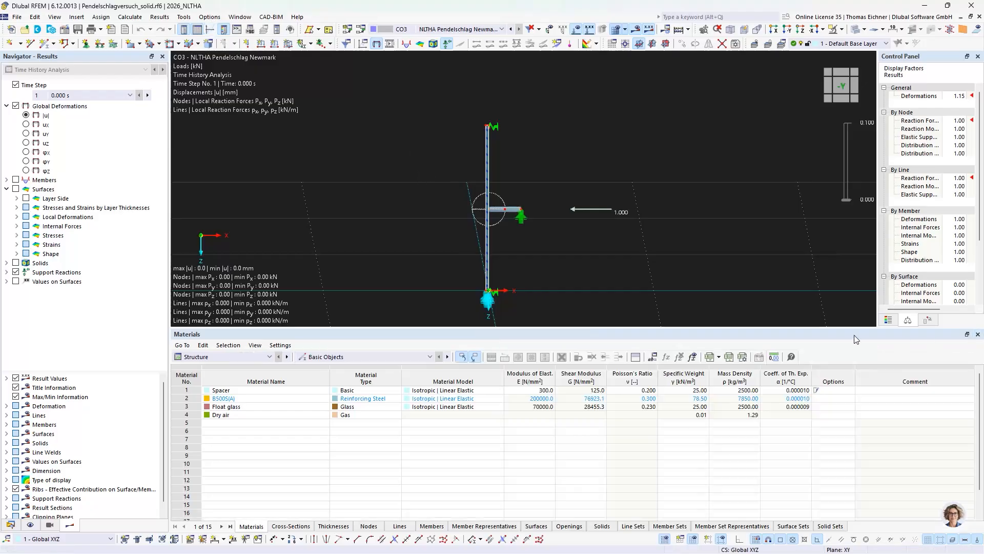
# Step: Show the Errors & Warnings table and review the time history analysis warnings for lines, surfaces, solid and load combination
pyautogui.click(201, 357)
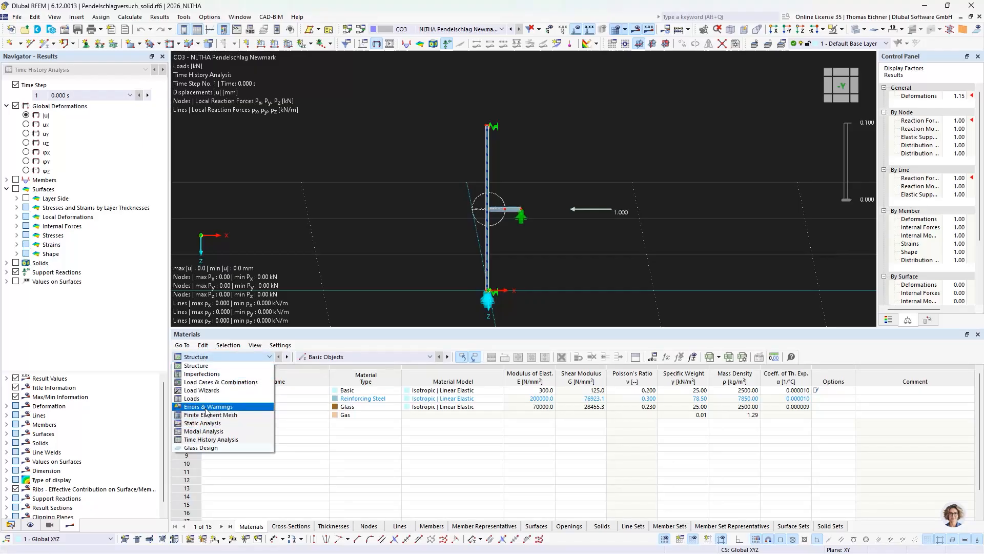
pyautogui.click(207, 407)
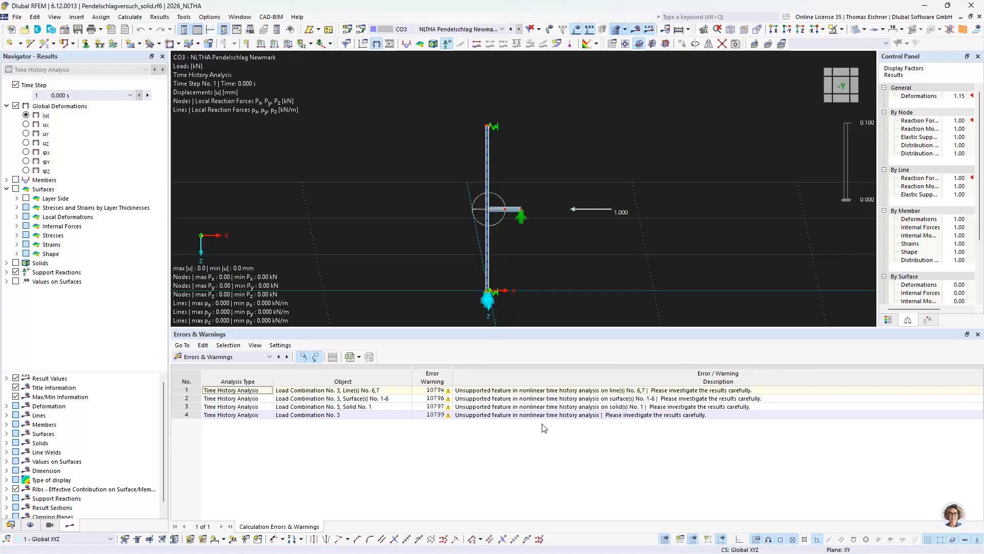
pyautogui.click(479, 391)
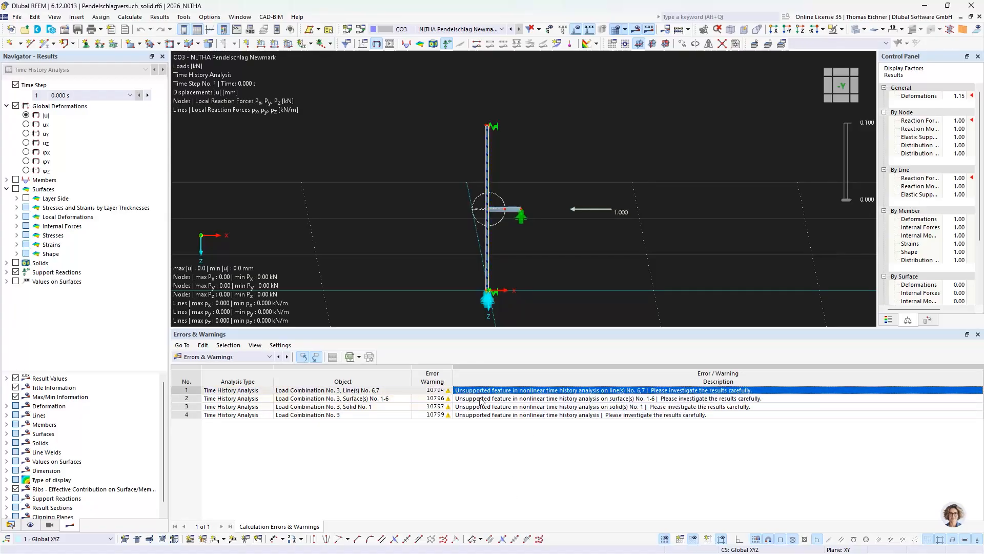
pyautogui.click(481, 399)
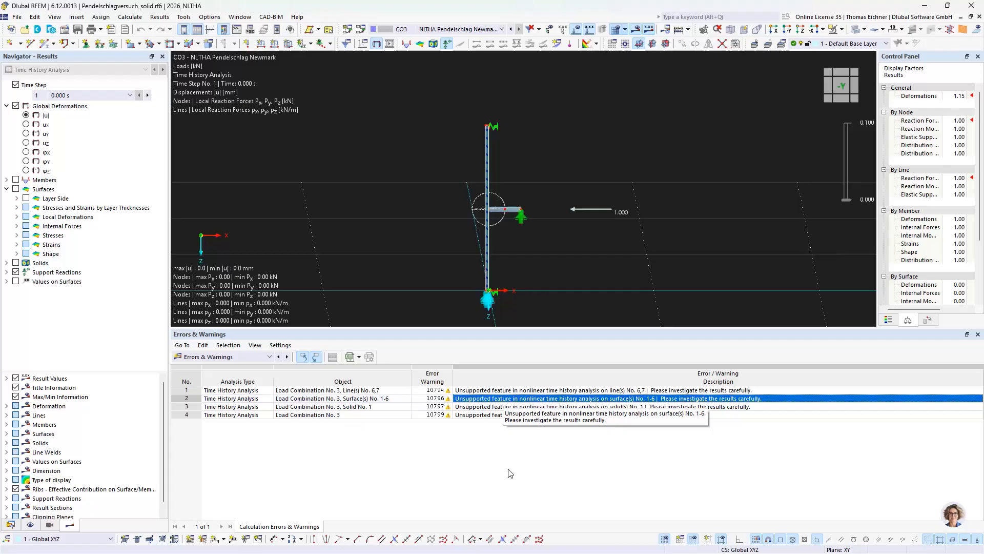
pyautogui.click(491, 494)
pyautogui.click(495, 415)
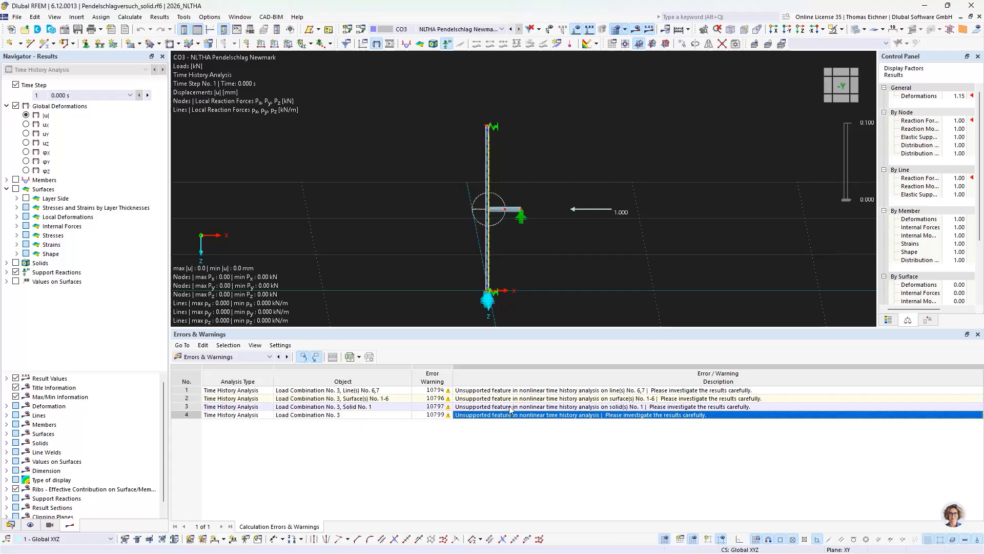
pyautogui.click(506, 407)
pyautogui.click(513, 392)
pyautogui.click(459, 442)
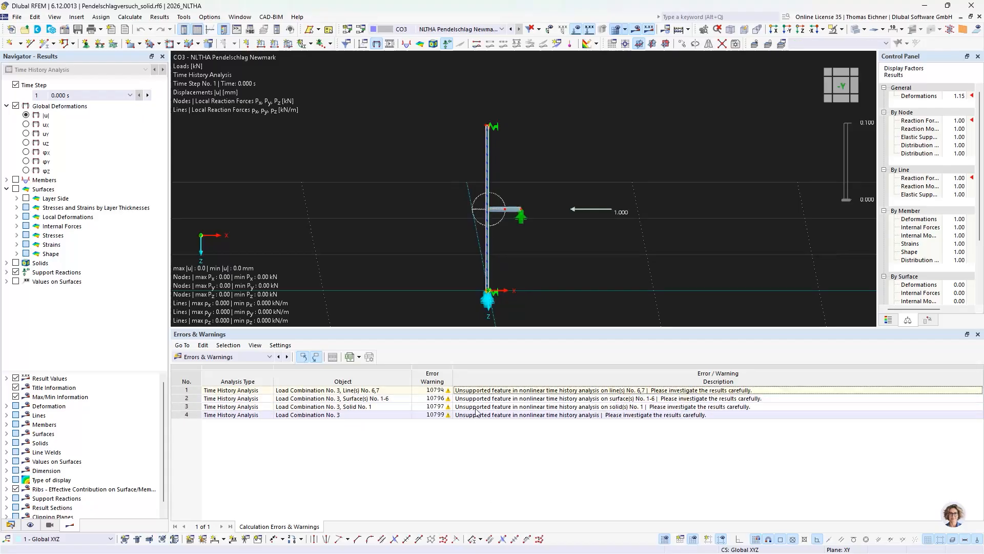
pyautogui.click(482, 392)
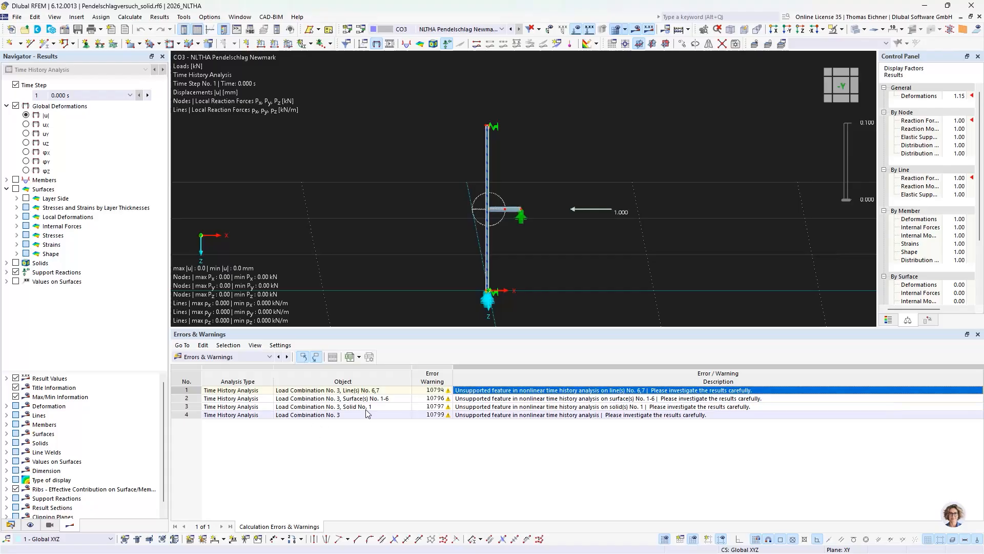
pyautogui.click(388, 392)
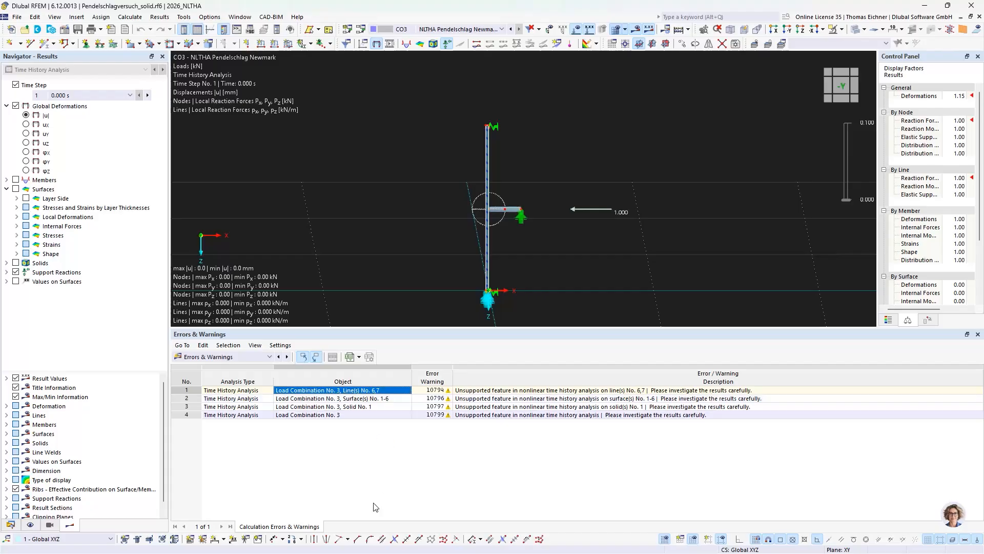
pyautogui.click(379, 460)
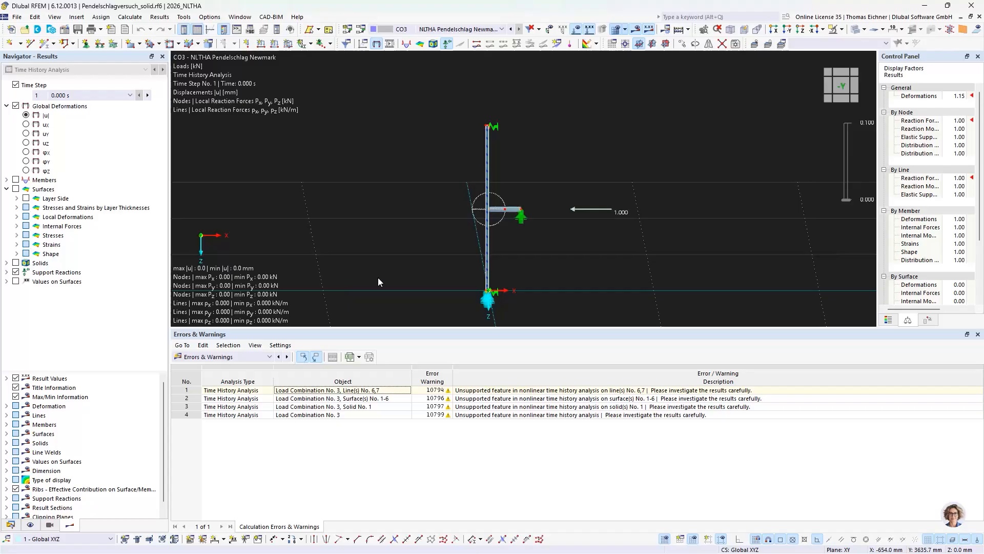
pyautogui.click(472, 407)
pyautogui.click(471, 415)
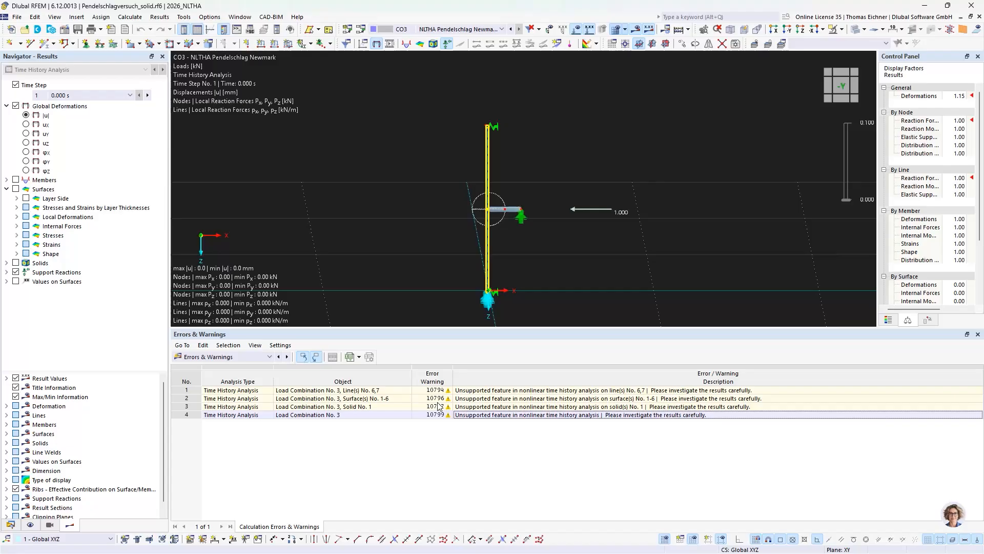
# Step: Reduce the height of the Errors & Warnings table and go through its warning descriptions again
pyautogui.moveTo(436, 327); pyautogui.dragTo(381, 366)
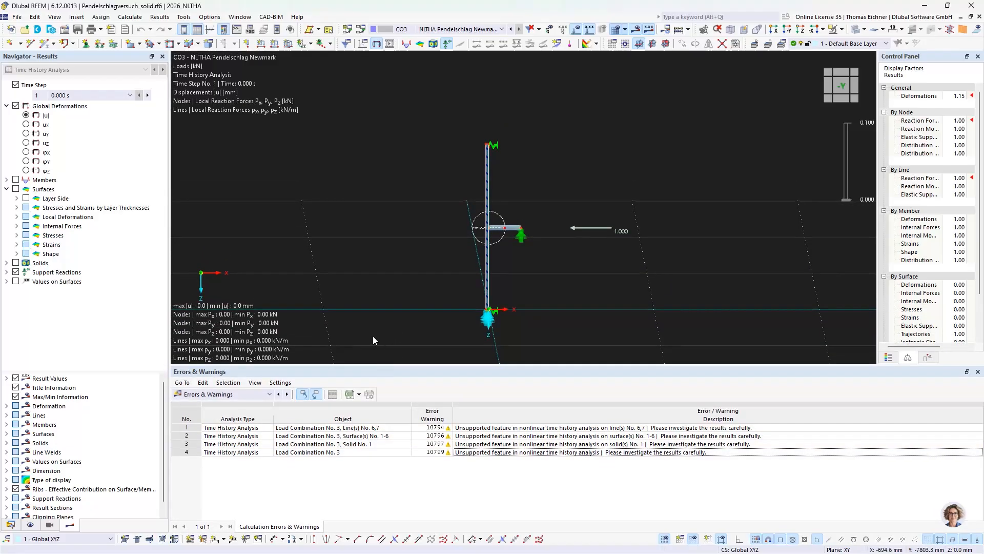
pyautogui.click(466, 427)
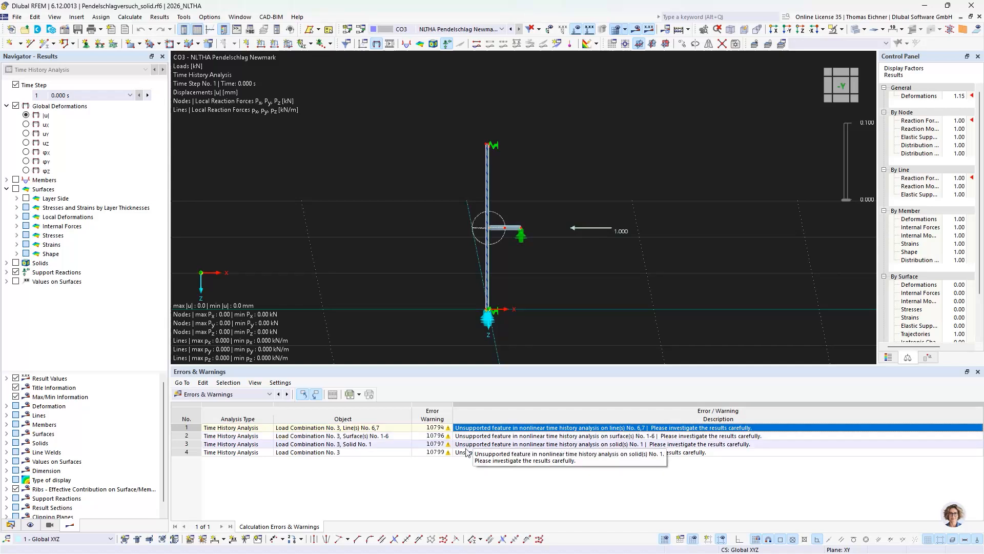
pyautogui.click(464, 461)
pyautogui.click(465, 453)
pyautogui.click(466, 445)
pyautogui.click(472, 457)
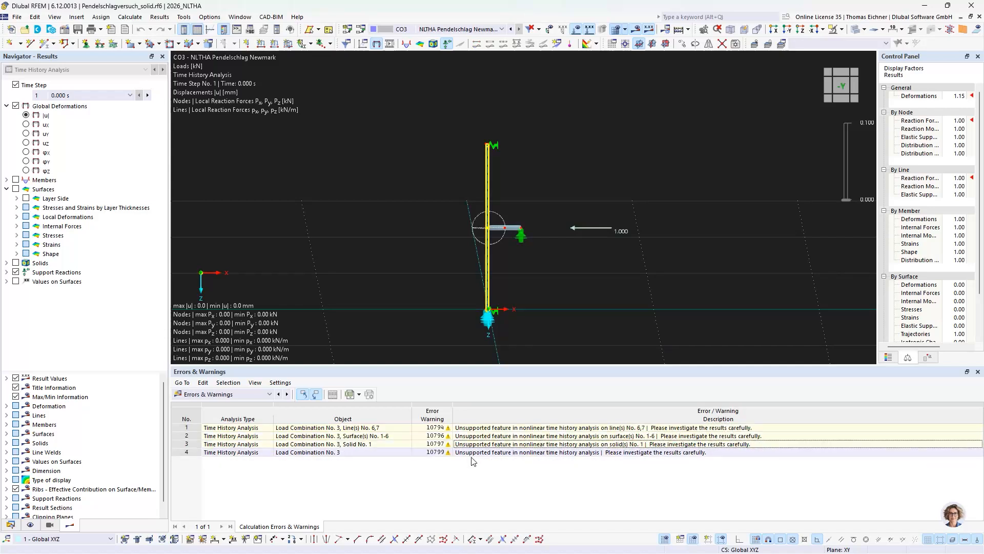
pyautogui.click(470, 454)
pyautogui.click(452, 471)
# Step: Locate the lines, surfaces and solid named in the warnings by selecting their object entries and examining the model
pyautogui.click(369, 446)
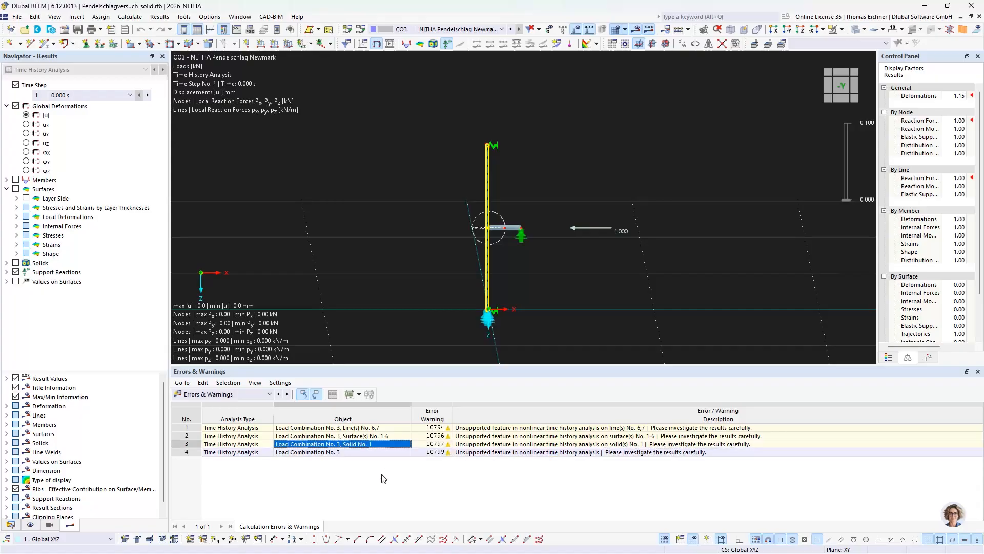
pyautogui.click(378, 463)
pyautogui.click(383, 437)
pyautogui.click(379, 429)
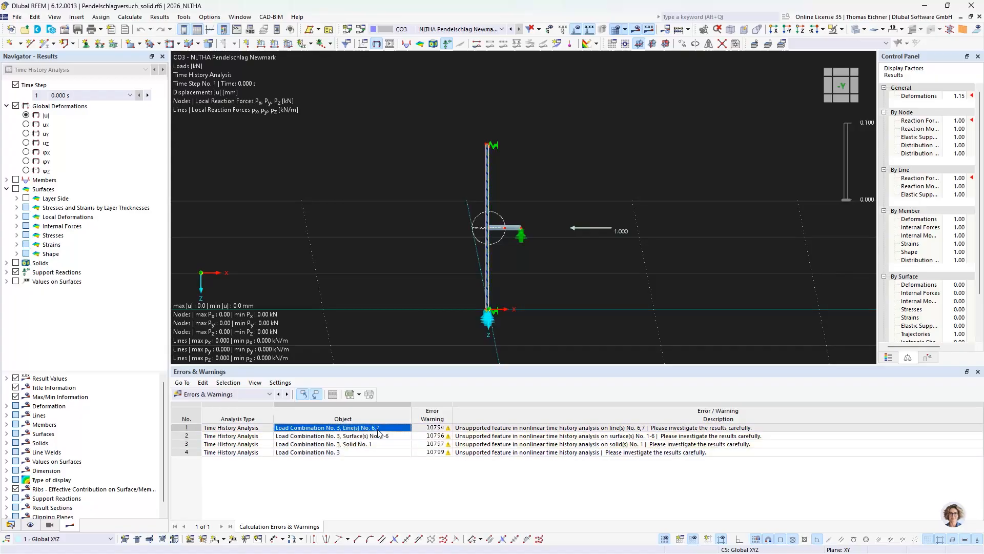
pyautogui.click(345, 437)
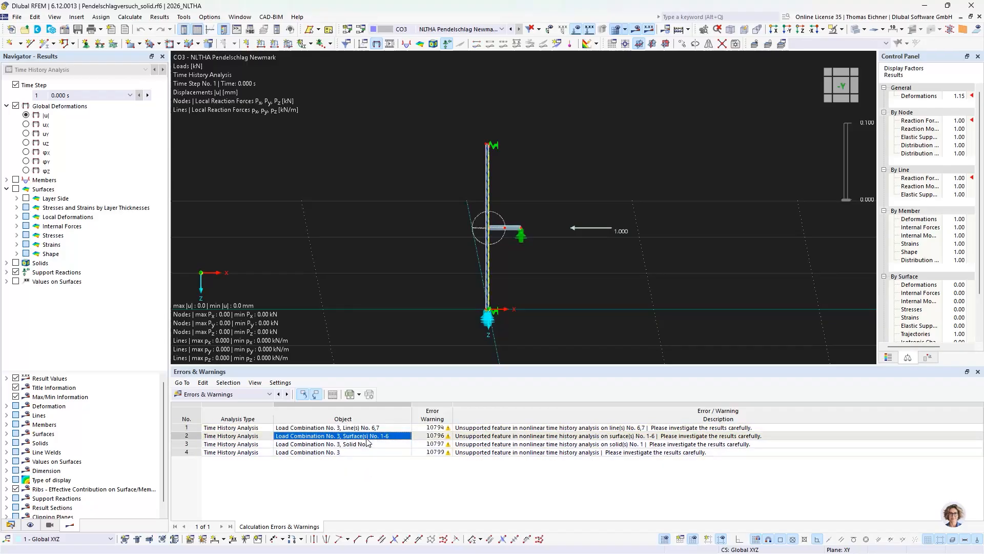
pyautogui.click(364, 446)
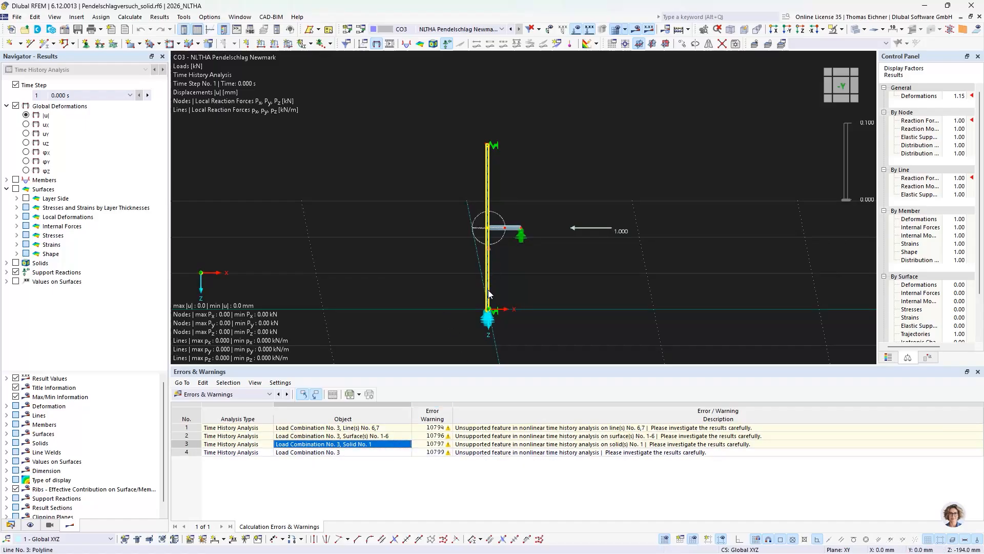
pyautogui.click(437, 314)
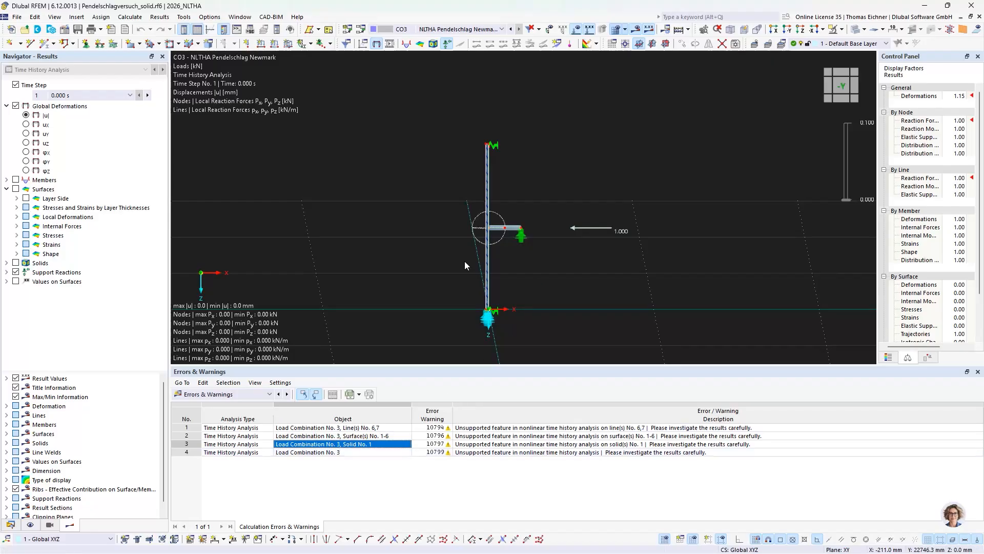
pyautogui.keyDown('ctrl'); pyautogui.moveTo(431, 265); pyautogui.dragTo(449, 269, button='middle'); pyautogui.keyUp('ctrl')
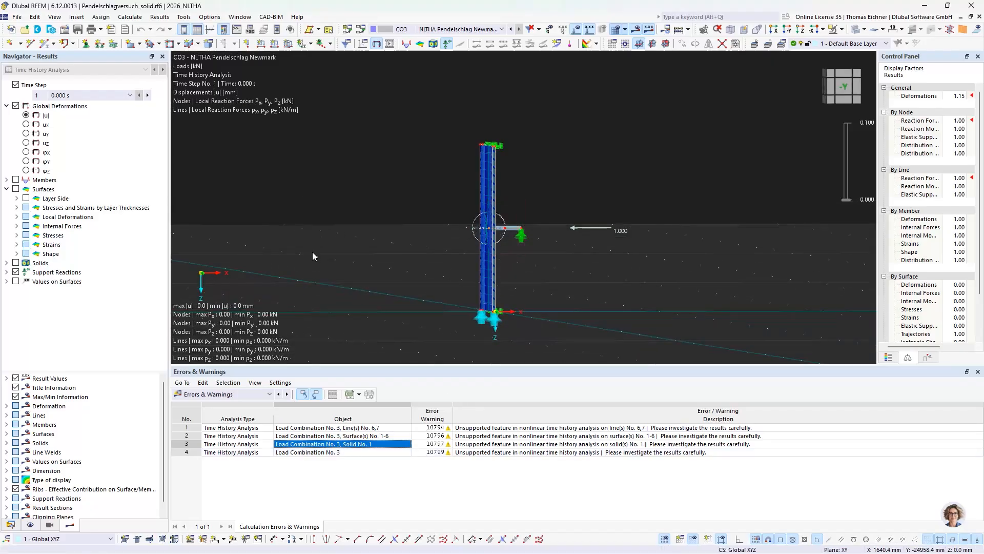
pyautogui.click(365, 499)
pyautogui.click(341, 453)
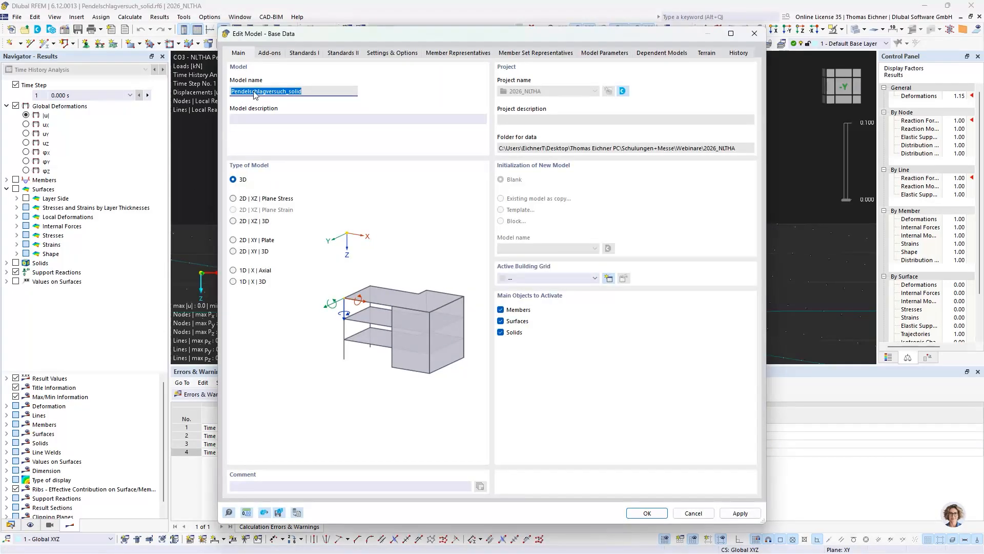
# Step: Examine the activated add-ons in the model's base data and close the dialog without changes
pyautogui.click(270, 54)
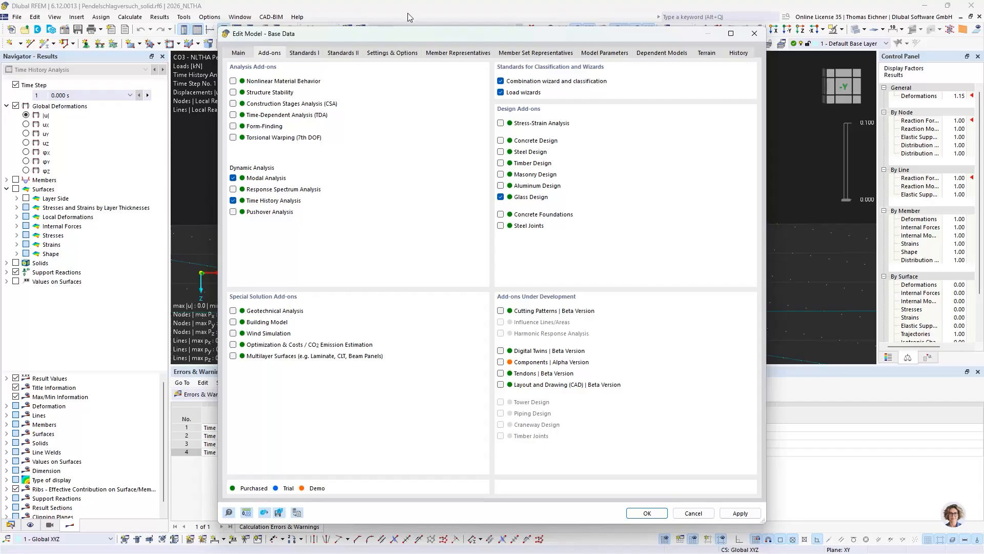
pyautogui.click(754, 35)
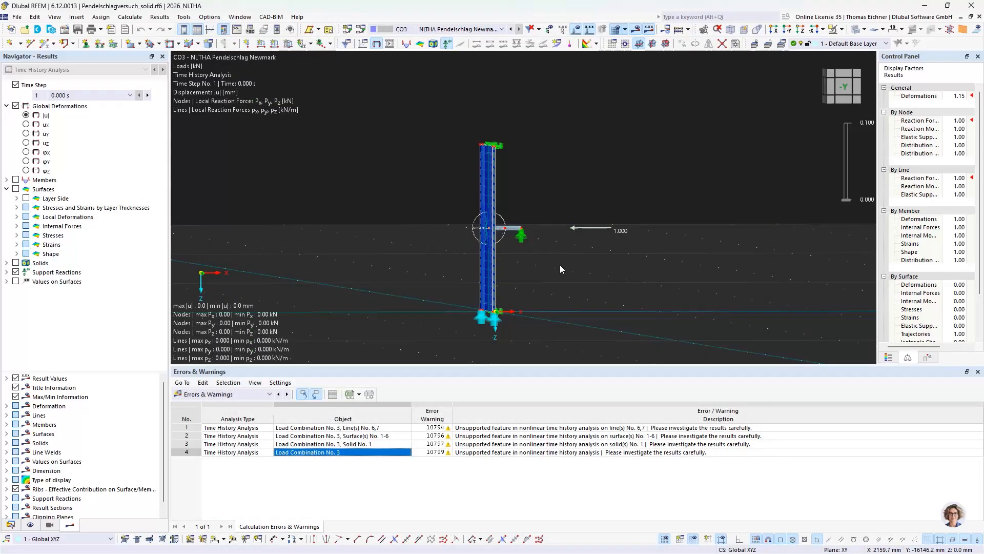
pyautogui.scroll(-2, 560, 264)
pyautogui.moveTo(588, 288); pyautogui.dragTo(545, 282, button='middle')
pyautogui.scroll(1, 416, 269)
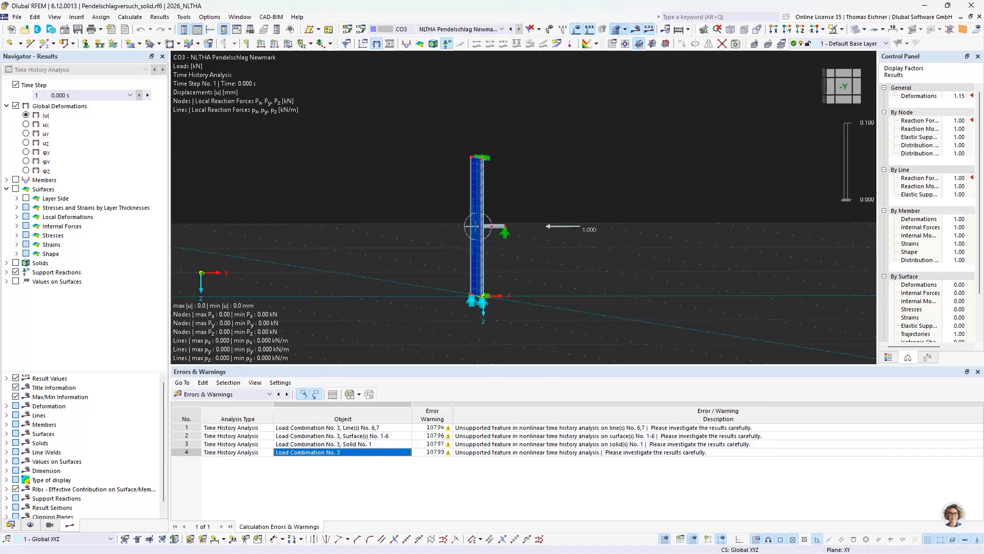
# Step: Switch to the open model Pendelschlagversuch_Solid and impact model.rf6, ignore all assertion messages and bring the whole pane into view
pyautogui.click(15, 526)
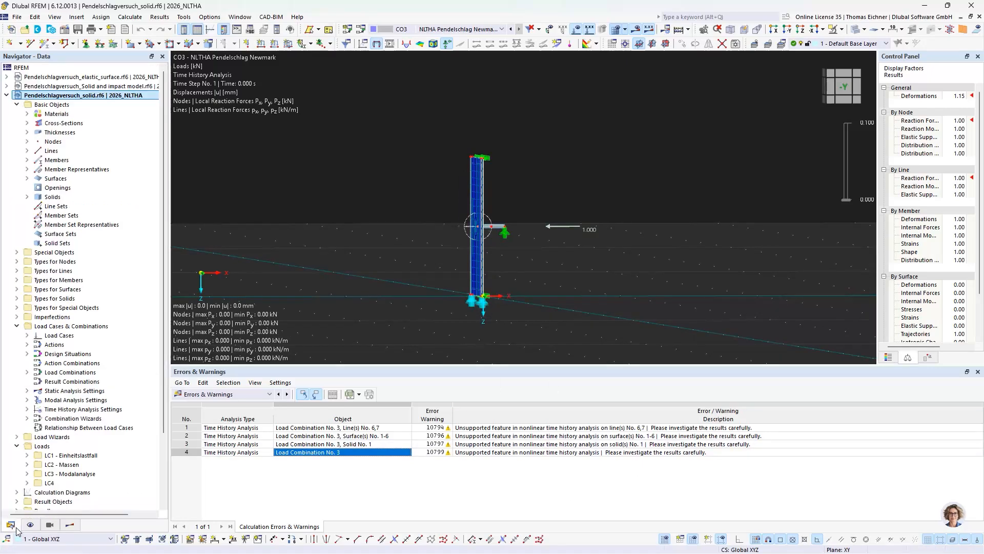
pyautogui.click(6, 96)
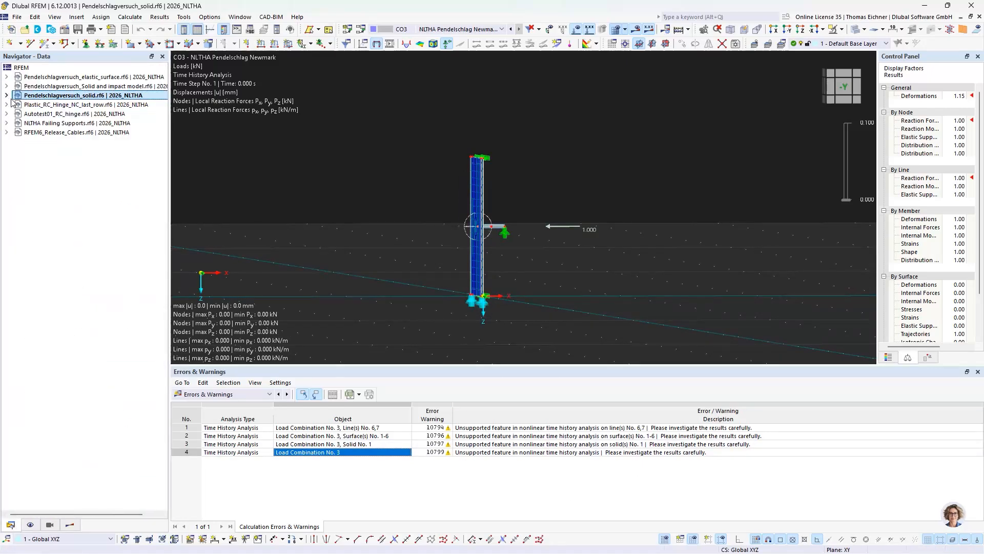
pyautogui.click(111, 87)
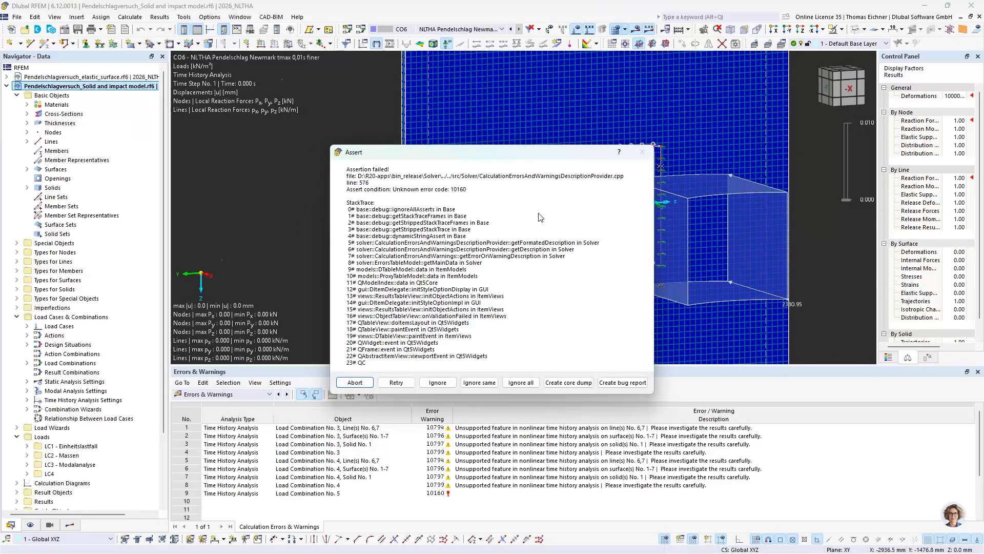
pyautogui.click(520, 383)
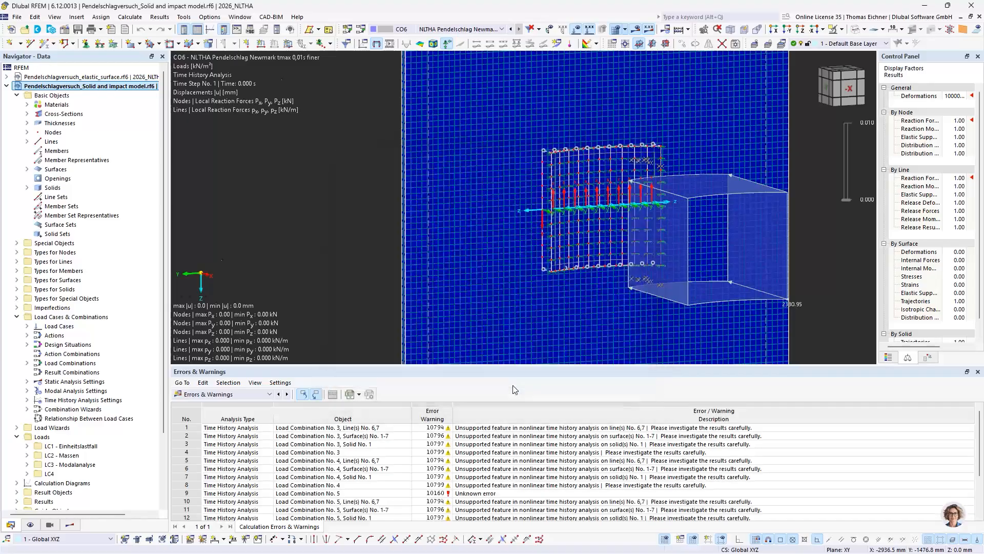
pyautogui.scroll(-5, 315, 177)
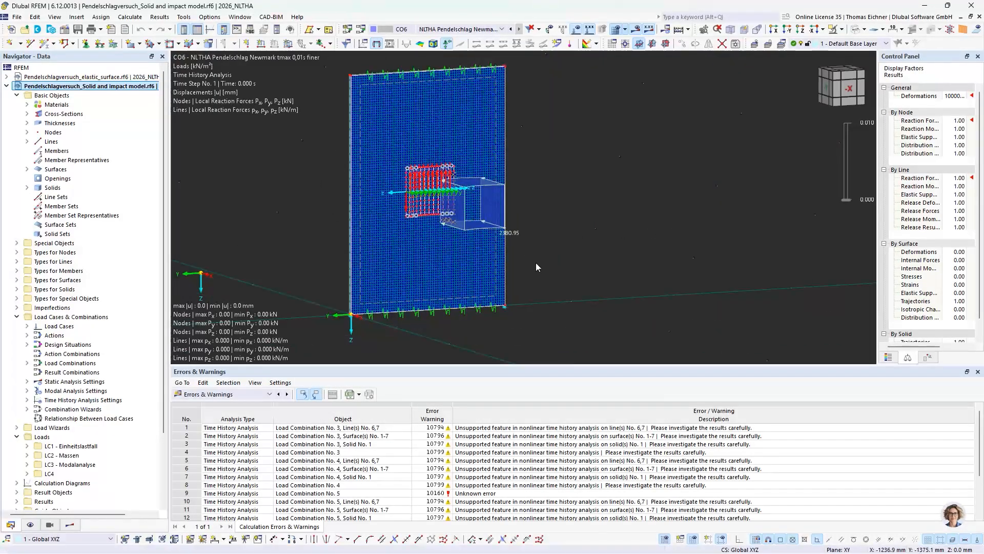
# Step: Inspect the line-to-line rigid link 10 and its line hinge at the pane's contact area, and close its properties without changes
pyautogui.keyDown('ctrl'); pyautogui.moveTo(536, 262); pyautogui.dragTo(441, 153, button='middle'); pyautogui.keyUp('ctrl')
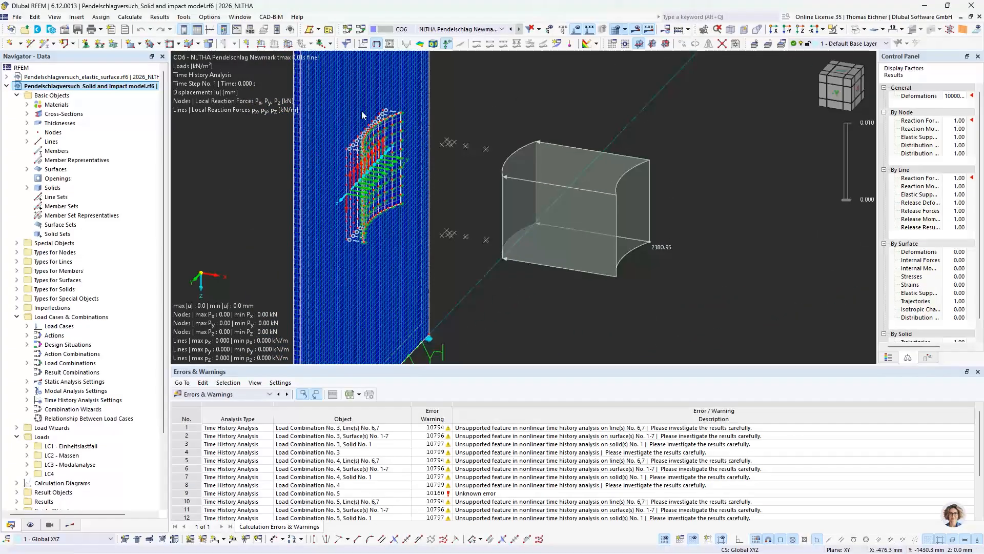
pyautogui.scroll(5, 336, 153)
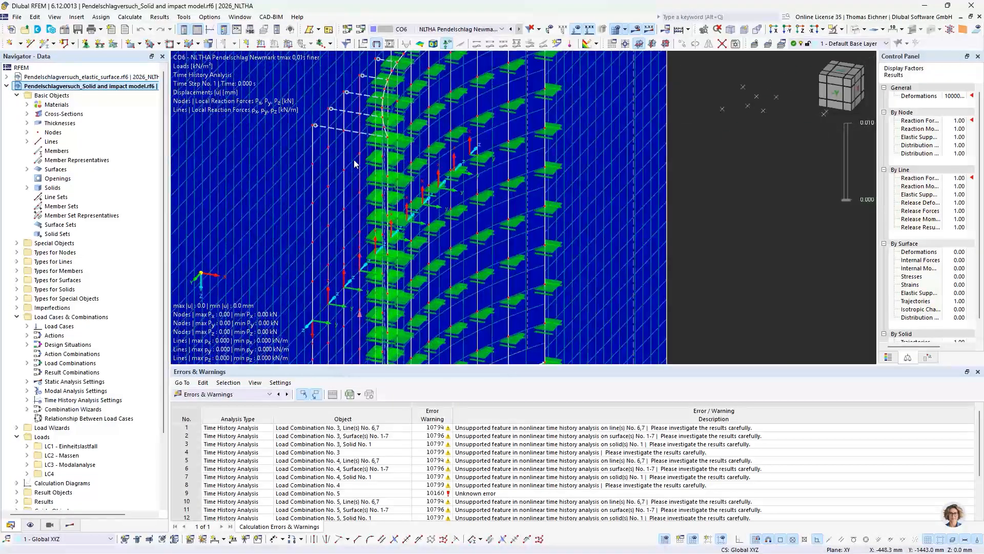
pyautogui.scroll(-2, 350, 138)
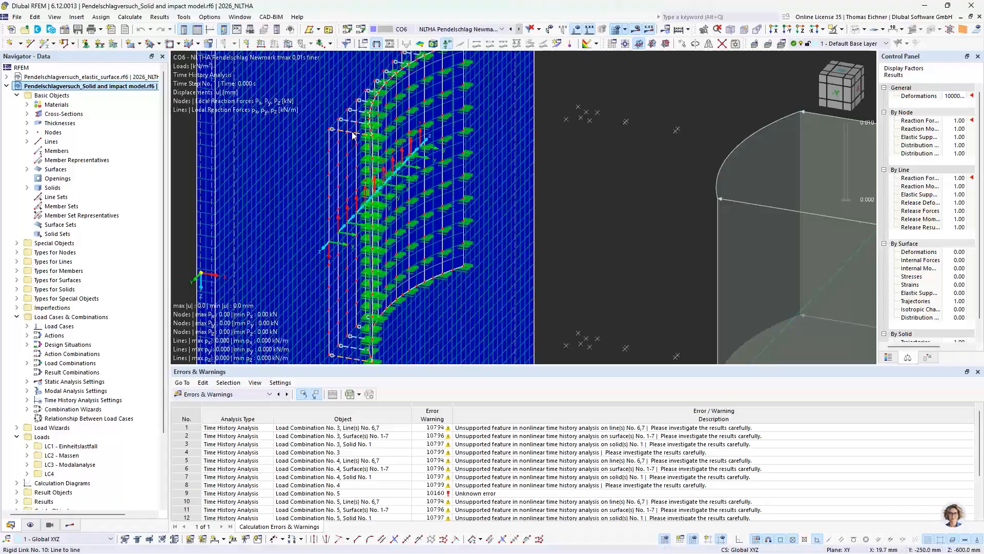
pyautogui.doubleClick(353, 135)
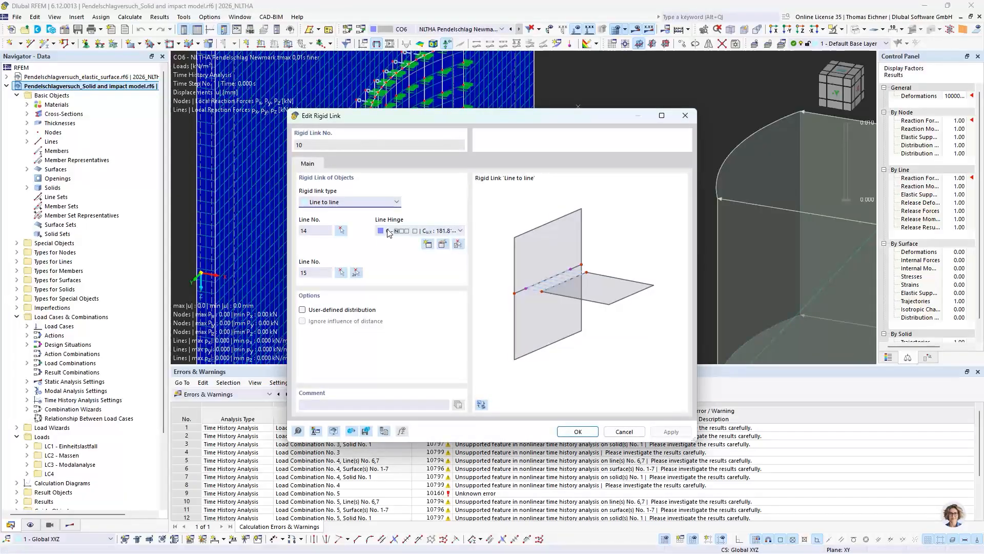
pyautogui.moveTo(311, 117); pyautogui.dragTo(487, 108)
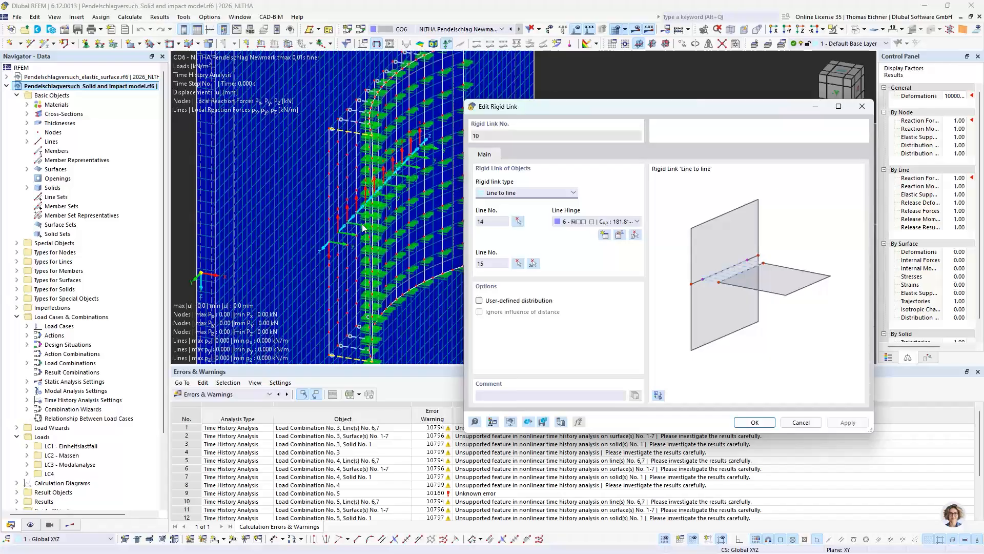
pyautogui.click(861, 107)
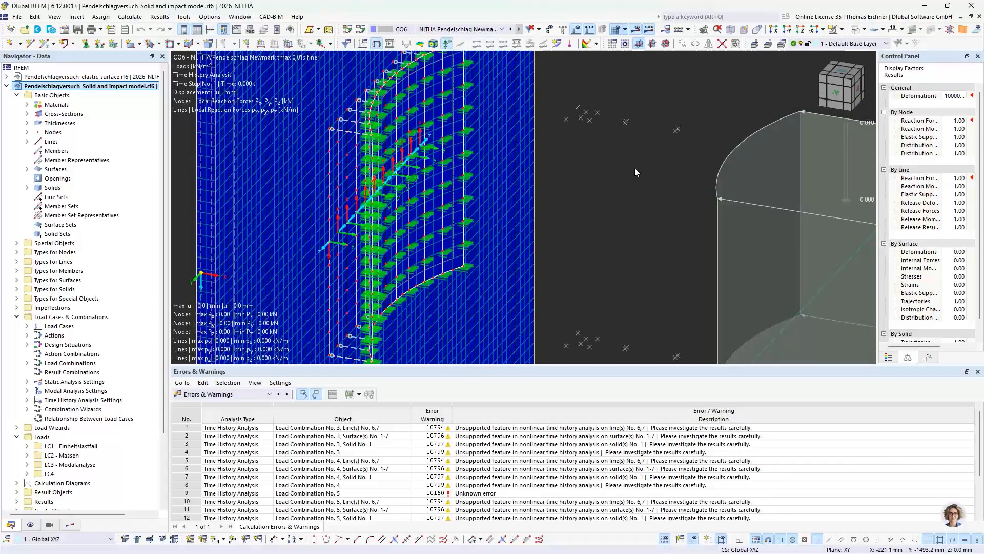
# Step: Examine the rigid links and curved contact surface on the glass pane beside the separate solid body, and collapse the model's data tree
pyautogui.moveTo(636, 171); pyautogui.dragTo(544, 169, button='middle')
pyautogui.scroll(-2, 543, 154)
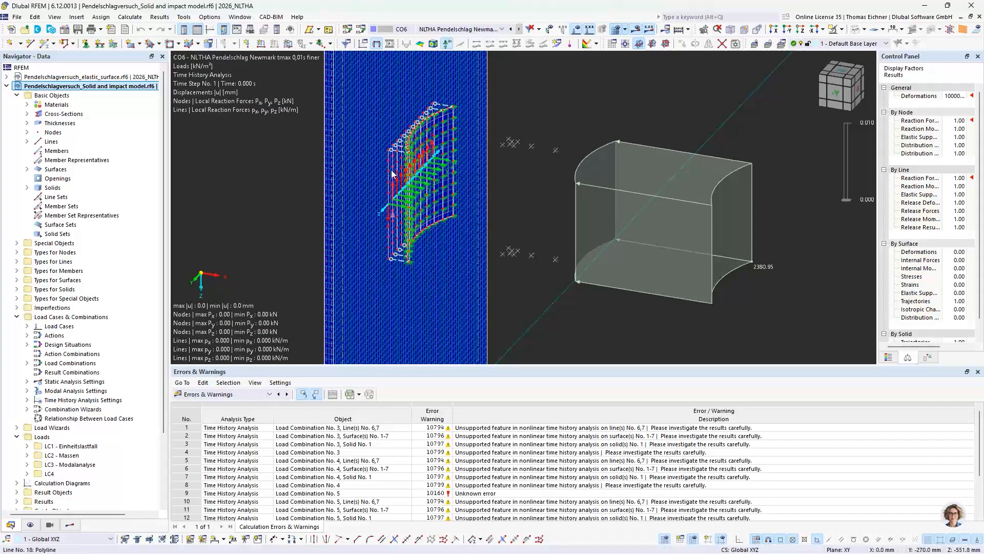
pyautogui.scroll(3, 390, 174)
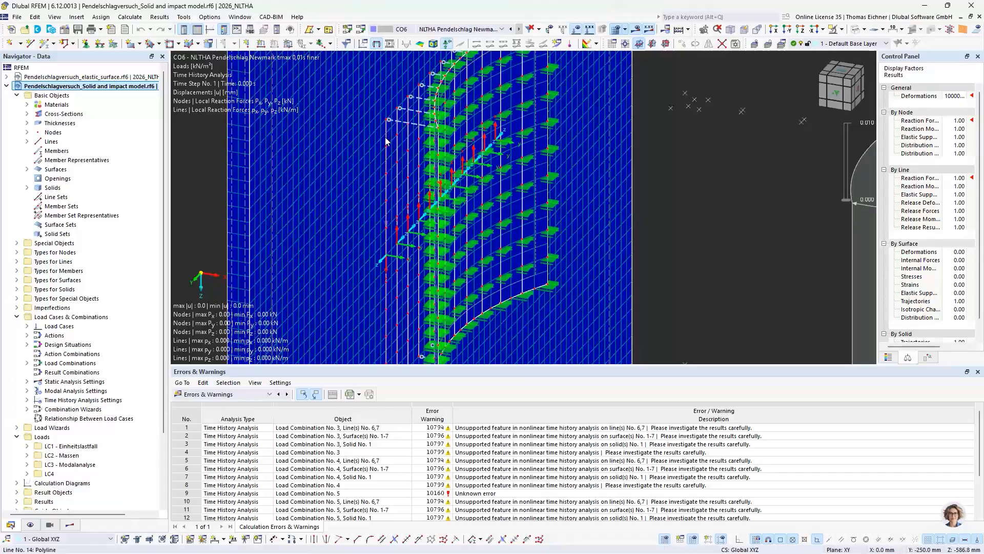
pyautogui.scroll(3, 386, 142)
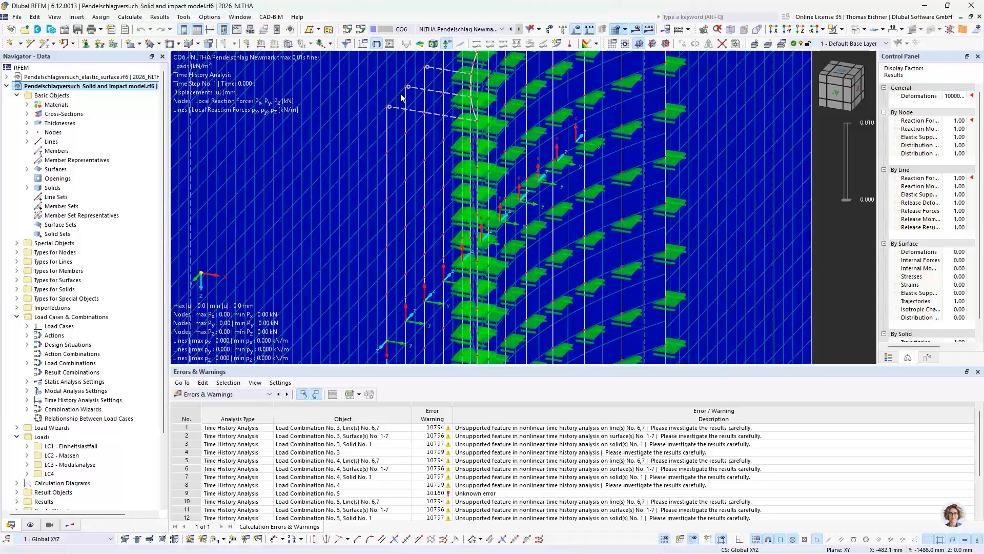
pyautogui.scroll(-5, 394, 107)
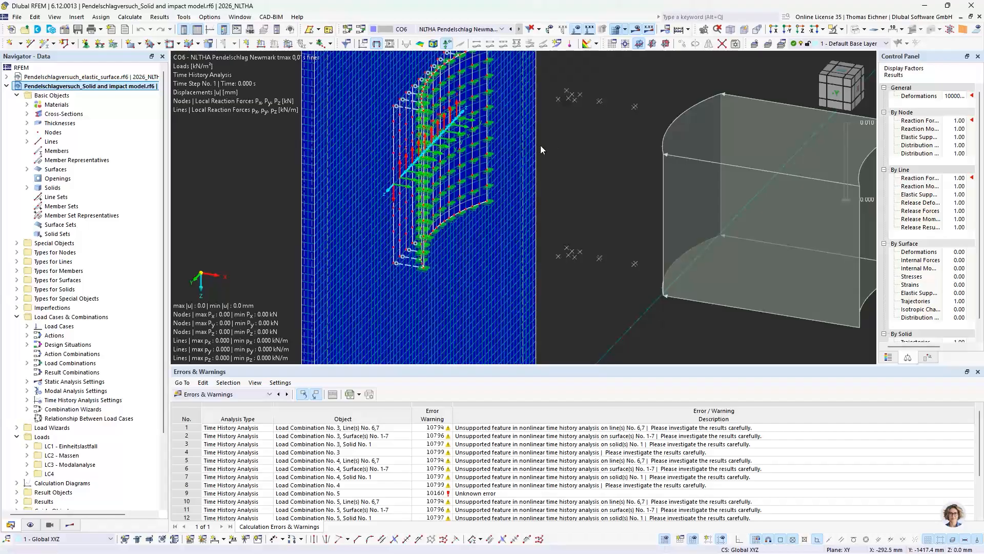
pyautogui.moveTo(585, 134); pyautogui.dragTo(549, 145, button='middle')
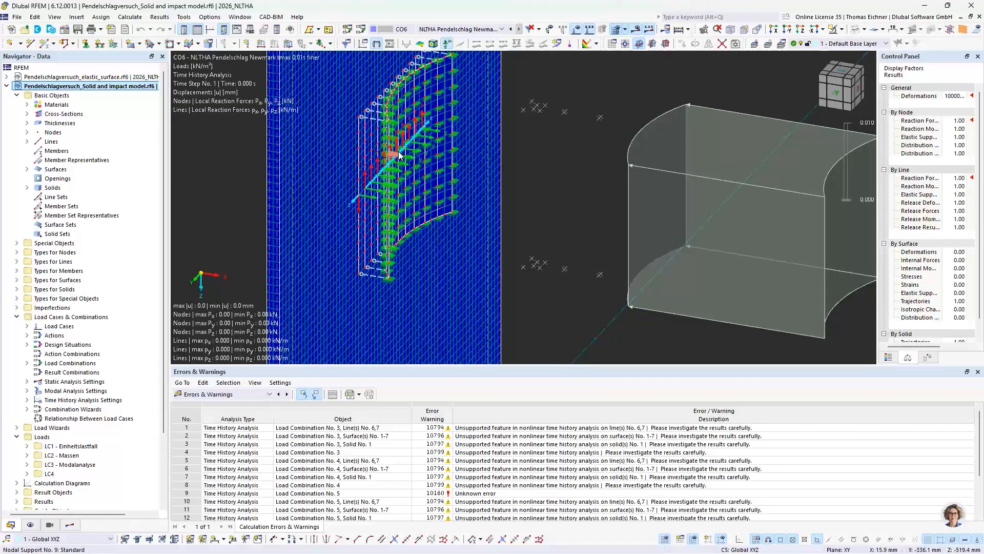
pyautogui.scroll(-3, 400, 155)
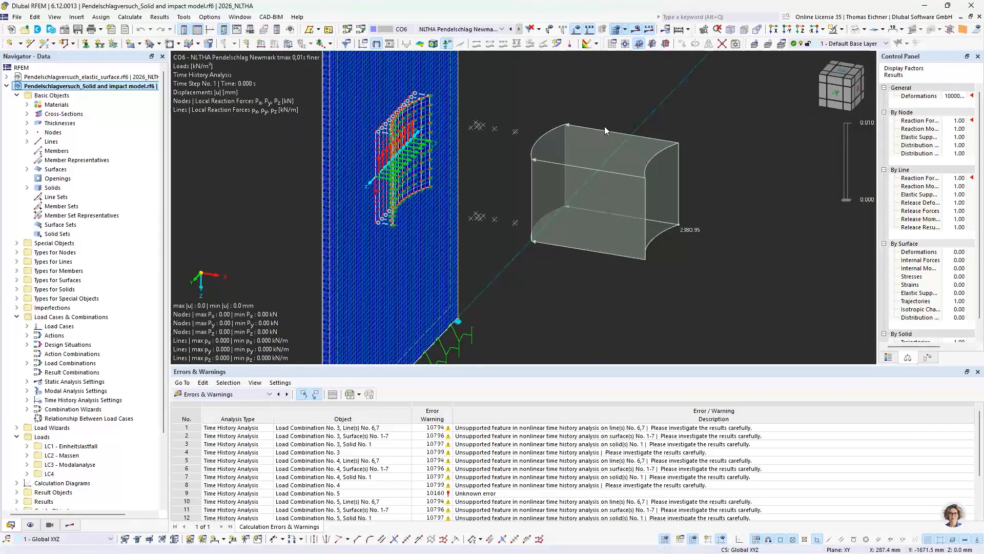
pyautogui.click(6, 86)
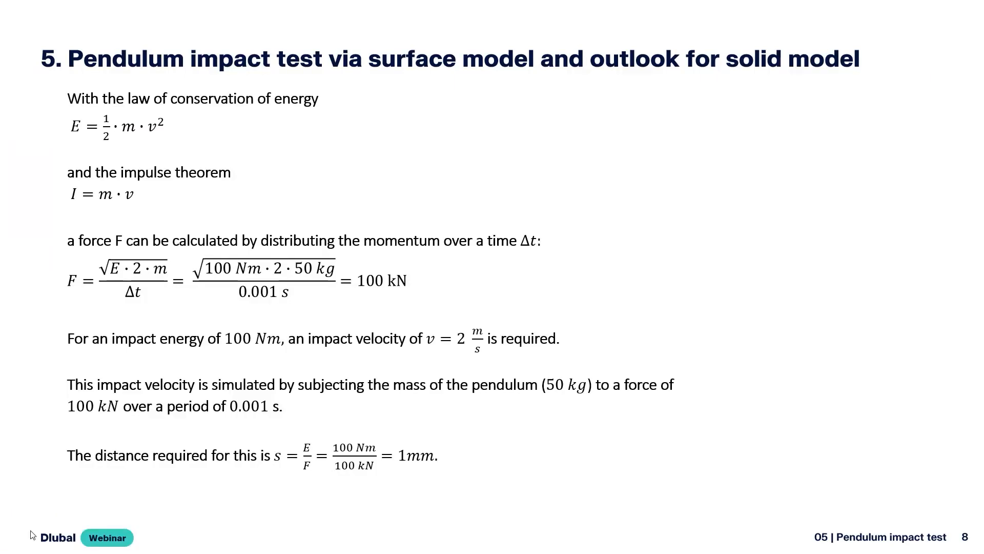
# Step: Switch to the RSTAB model NLTHA Mit FEMA356 Gelenken.rs9 and review the analysis method options of CO14's time history settings THS2, leaving them unchanged
pyautogui.click(269, 412)
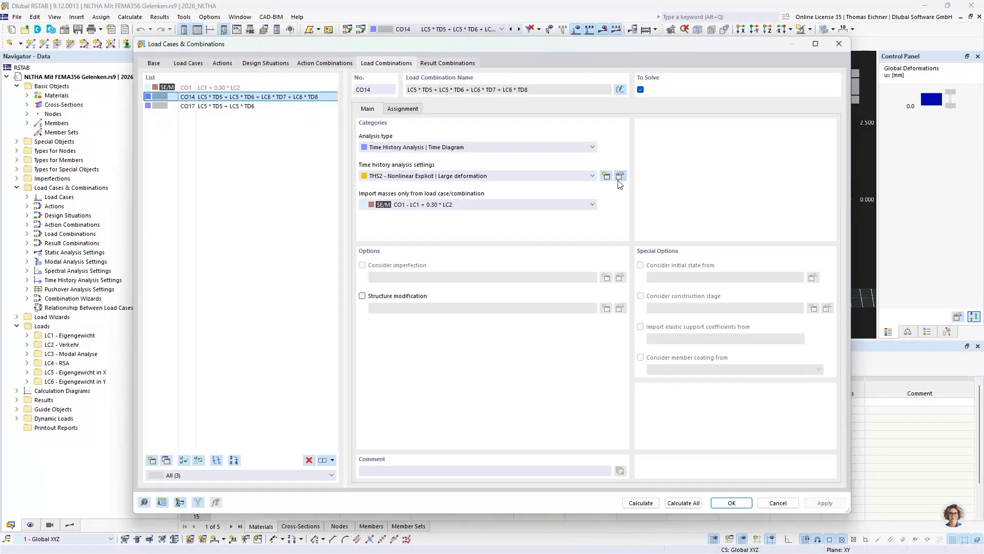
pyautogui.click(620, 177)
pyautogui.click(452, 179)
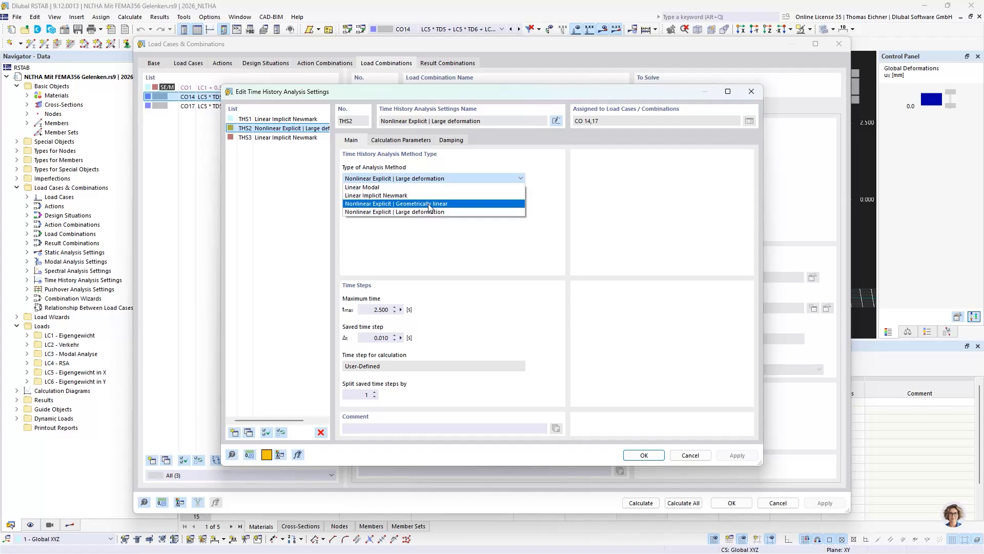
pyautogui.click(408, 235)
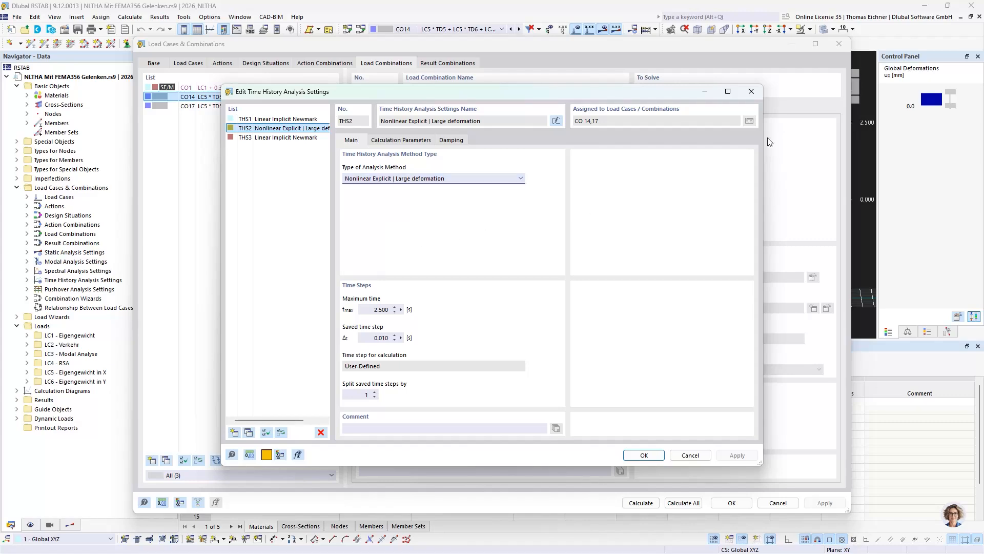
pyautogui.click(752, 92)
pyautogui.click(839, 43)
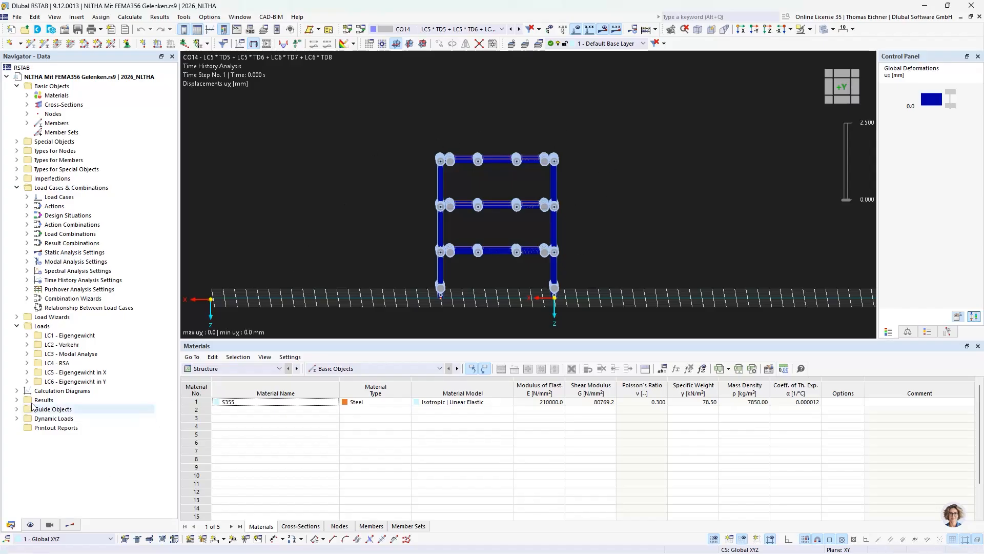
# Step: Expand the list of calculation diagrams and take a closer look at the frame
pyautogui.click(17, 391)
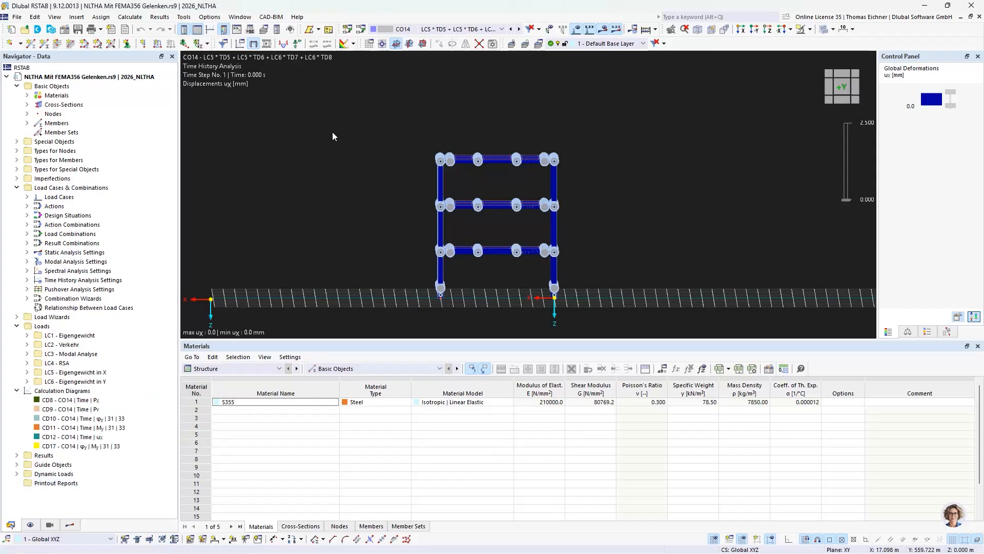
pyautogui.scroll(3, 357, 155)
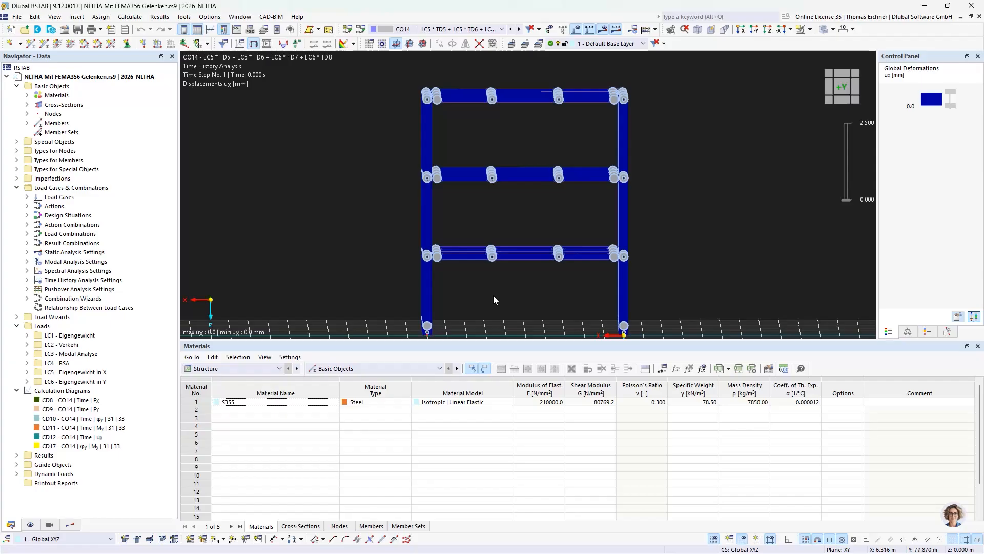
pyautogui.scroll(-1, 493, 295)
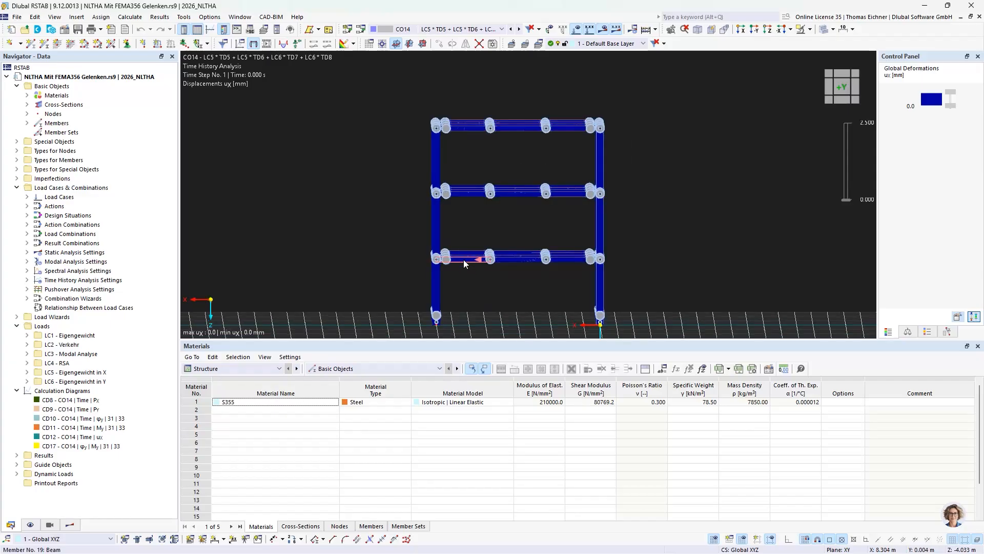
# Step: Look over the properties of beam member 19 and the settings of load combination CO14, closing both without changes
pyautogui.moveTo(462, 264)
pyautogui.doubleClick(366, 254)
pyautogui.press('Escape')
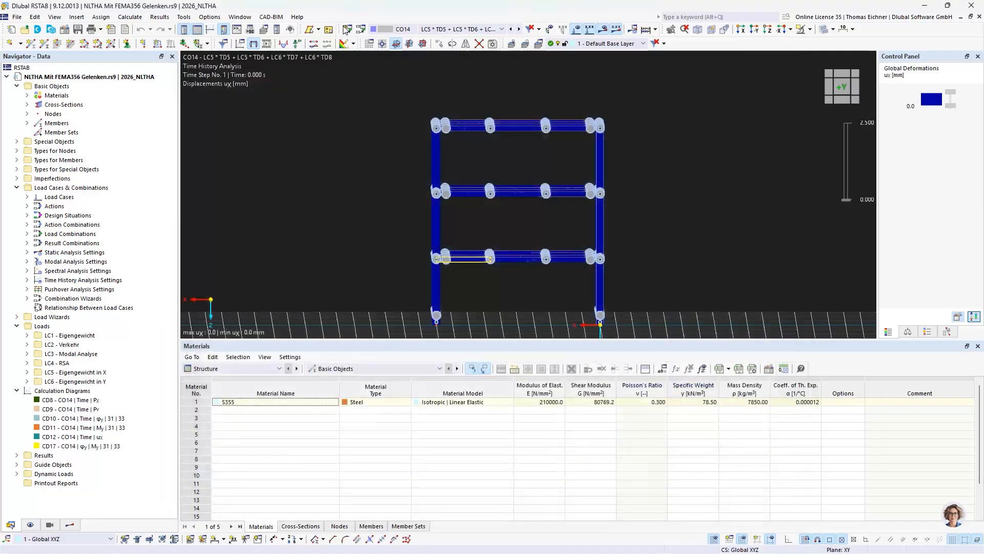
pyautogui.click(347, 29)
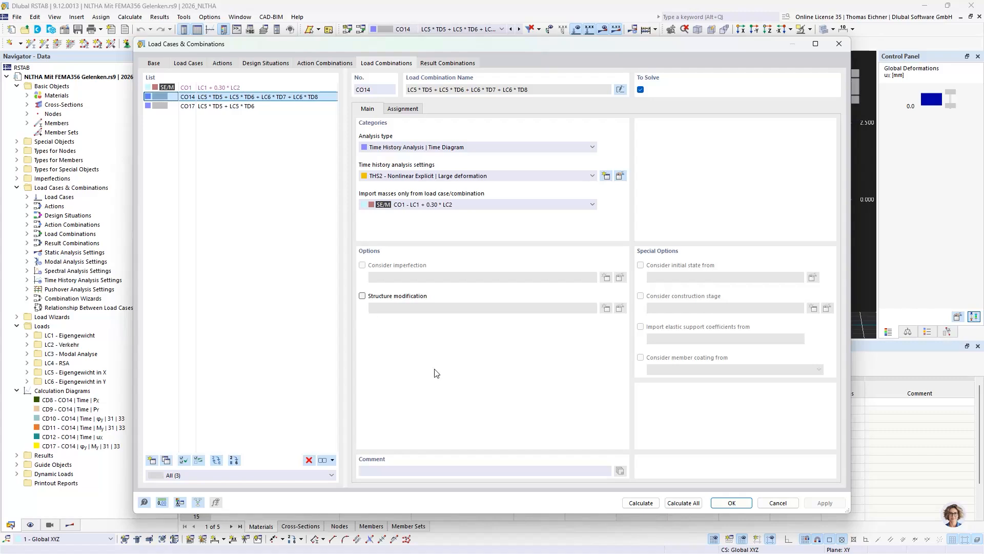
pyautogui.click(841, 44)
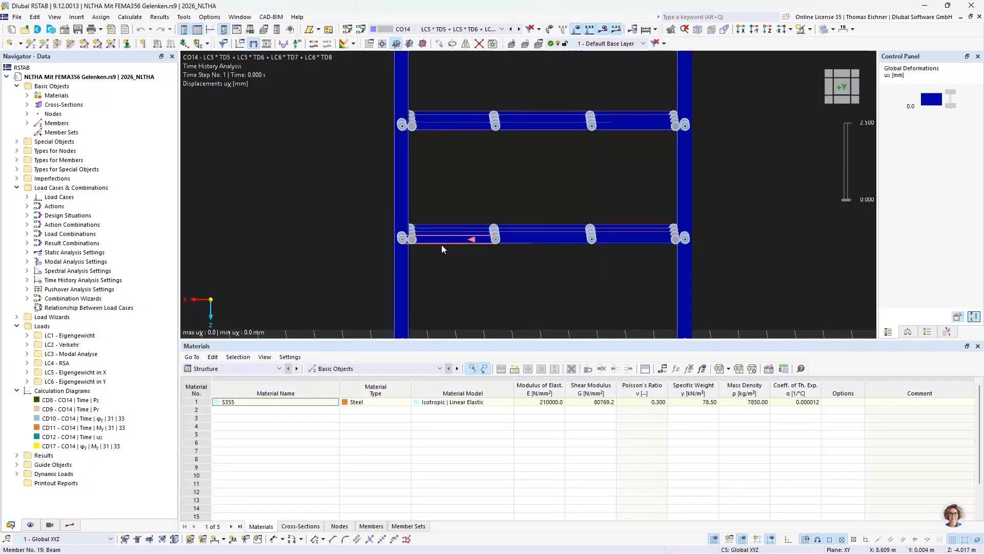
# Step: Open the hinge assigned at the end of member 19 and review the nonlinearity options for the φy rotation, keeping Plastic | FEMA 356 | Rigid
pyautogui.doubleClick(451, 266)
pyautogui.click(279, 114)
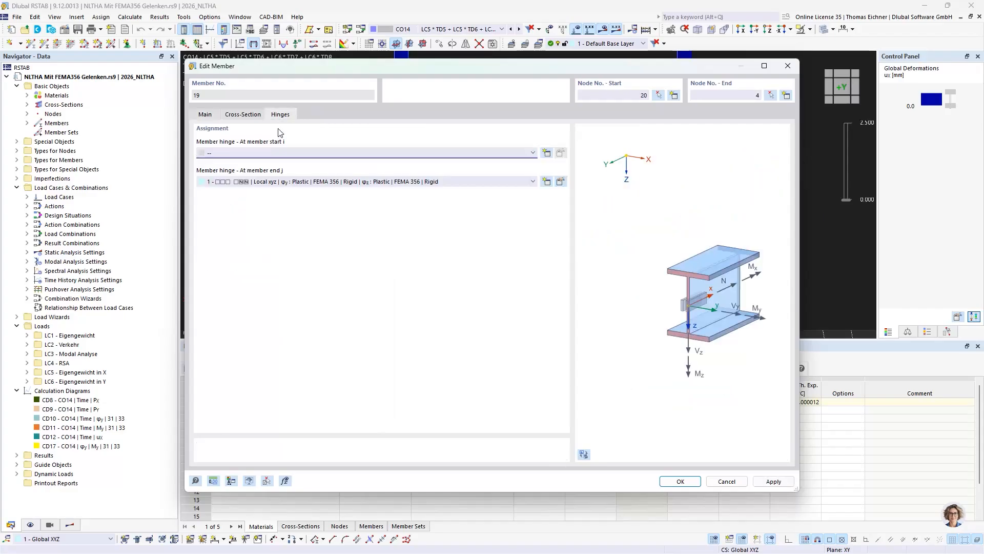
pyautogui.click(562, 182)
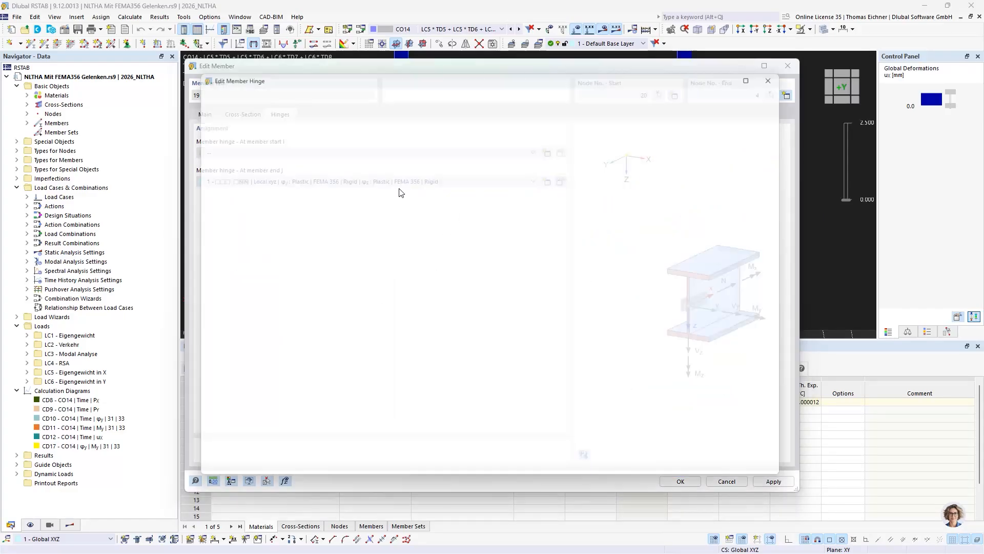
pyautogui.click(533, 184)
pyautogui.click(549, 361)
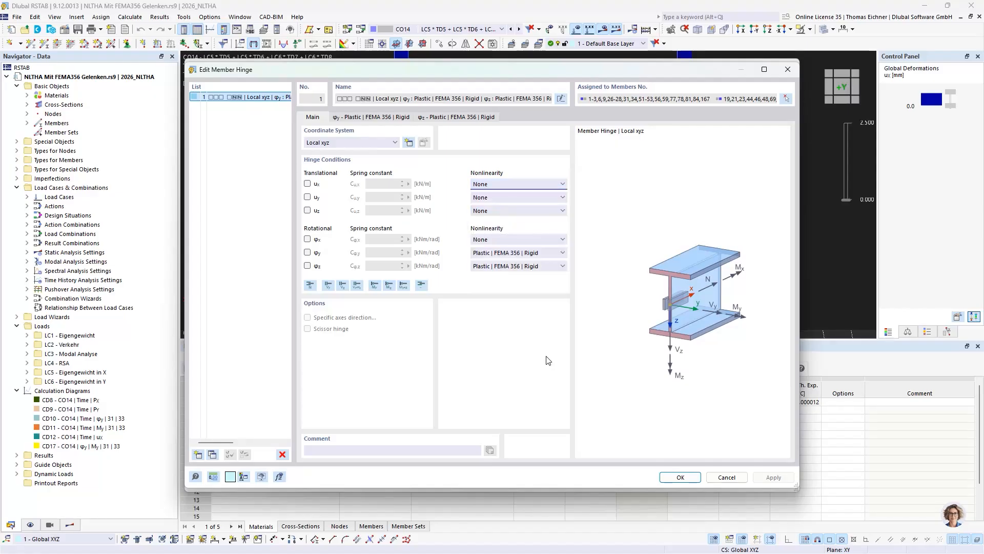
pyautogui.click(530, 253)
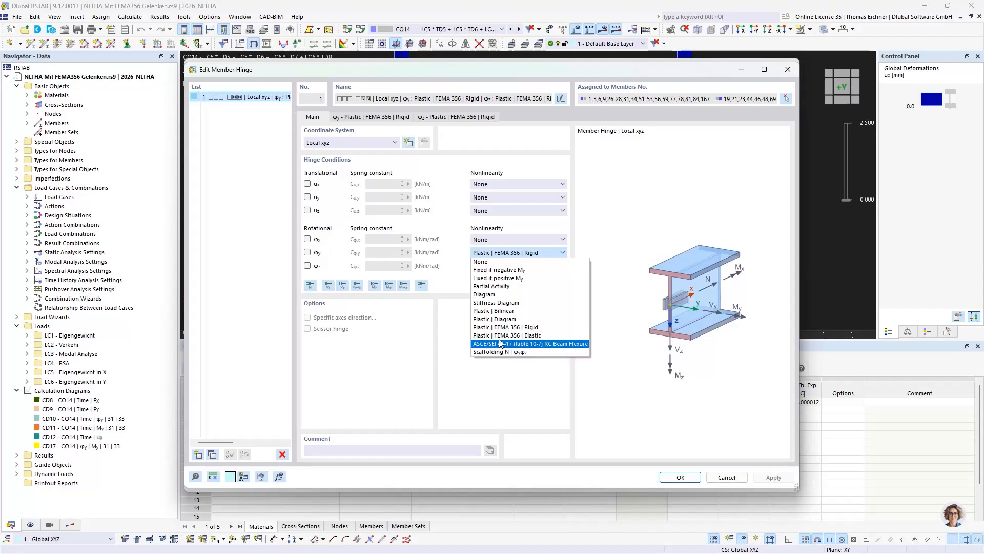
pyautogui.click(417, 332)
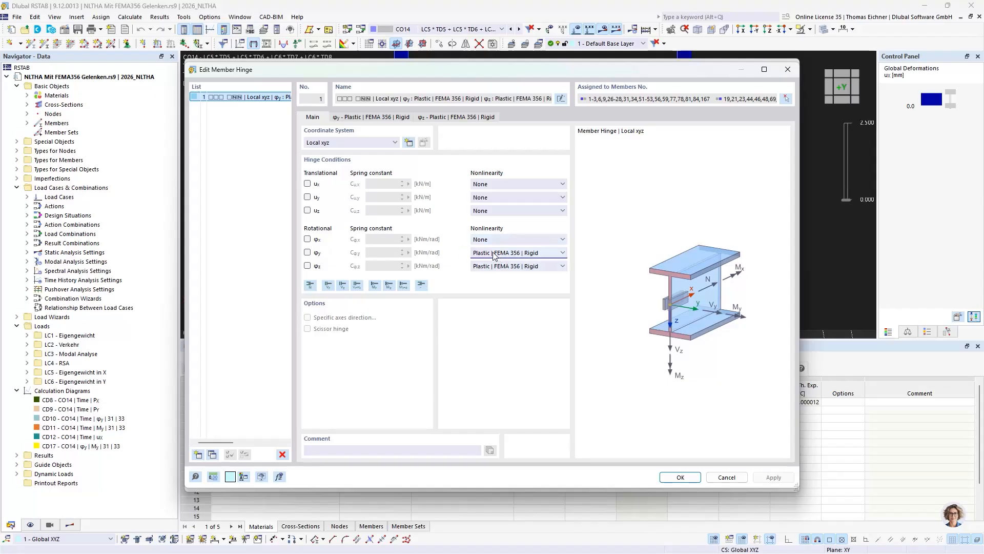
# Step: Examine the FEMA 356 plastic diagram for the φz rotation and go through its immediate occupancy, life safety and collapse prevention criteria
pyautogui.click(436, 118)
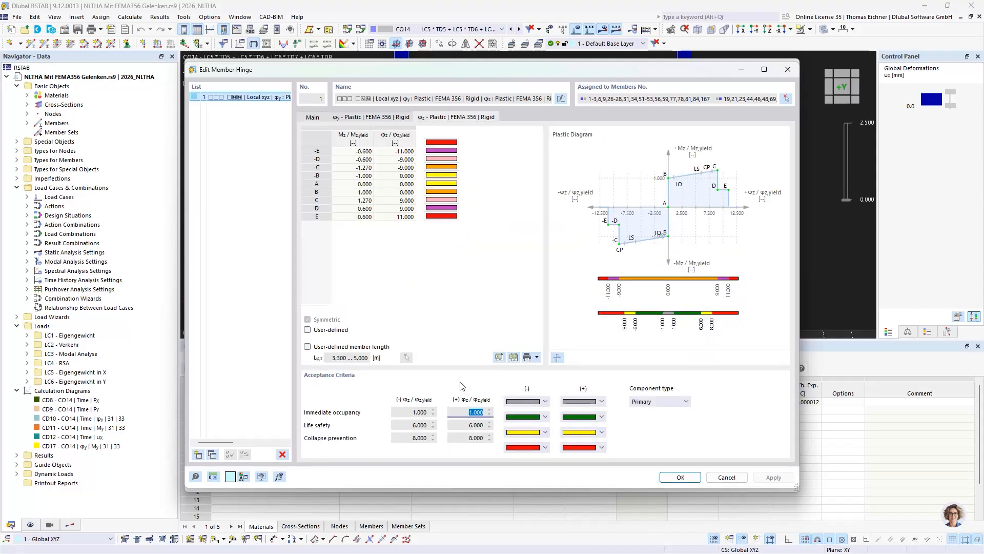
pyautogui.click(429, 424)
pyautogui.click(420, 411)
pyautogui.click(419, 424)
pyautogui.click(424, 438)
pyautogui.click(467, 437)
pyautogui.click(470, 425)
pyautogui.click(471, 412)
# Step: Activate the user-defined option for the φz plastic diagram, and close the hinge and member properties, discarding the hinge changes
pyautogui.click(308, 330)
pyautogui.click(307, 330)
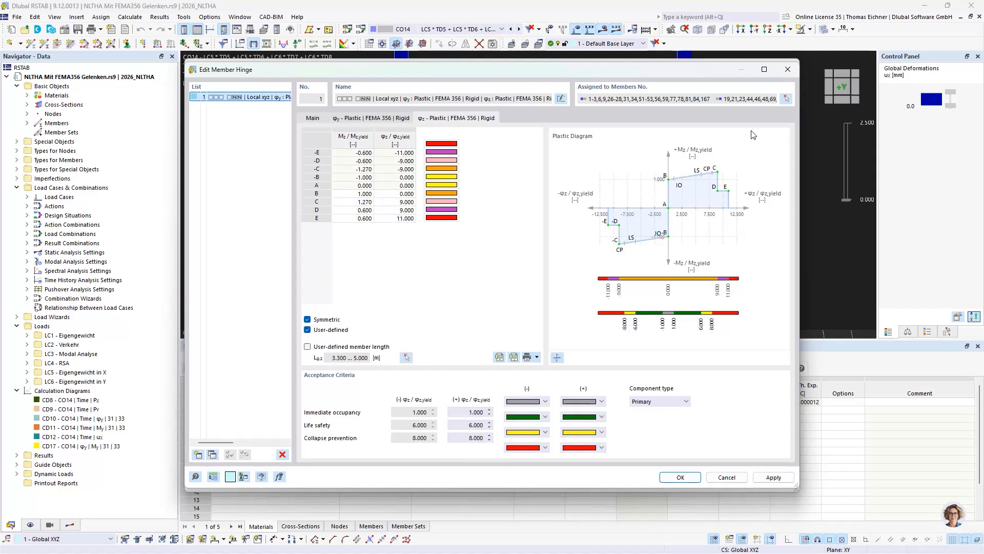
pyautogui.click(788, 69)
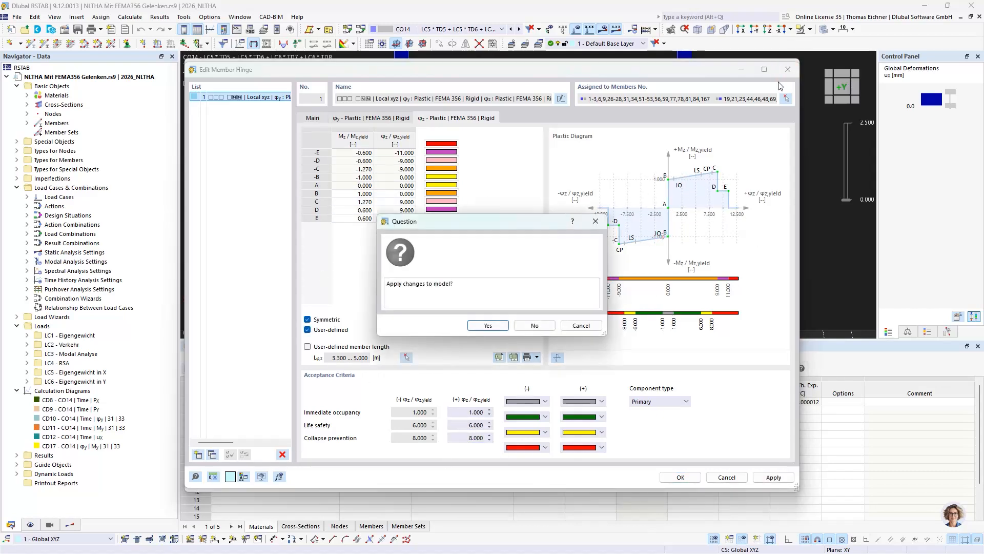
pyautogui.click(535, 325)
pyautogui.click(680, 481)
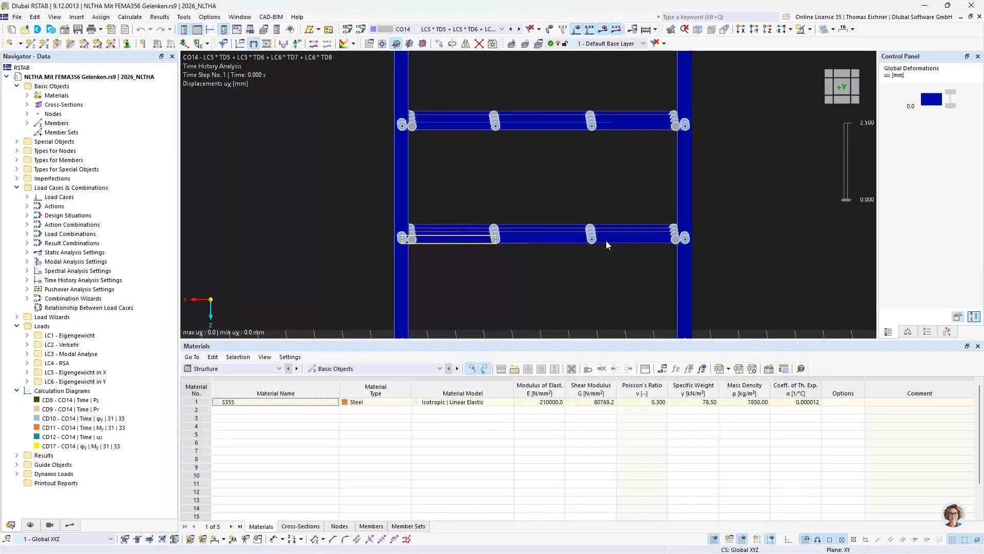
# Step: Open the load cases and combinations and bring up the mode selection of the response spectrum load case LC4 RSA
pyautogui.scroll(3, 714, 266)
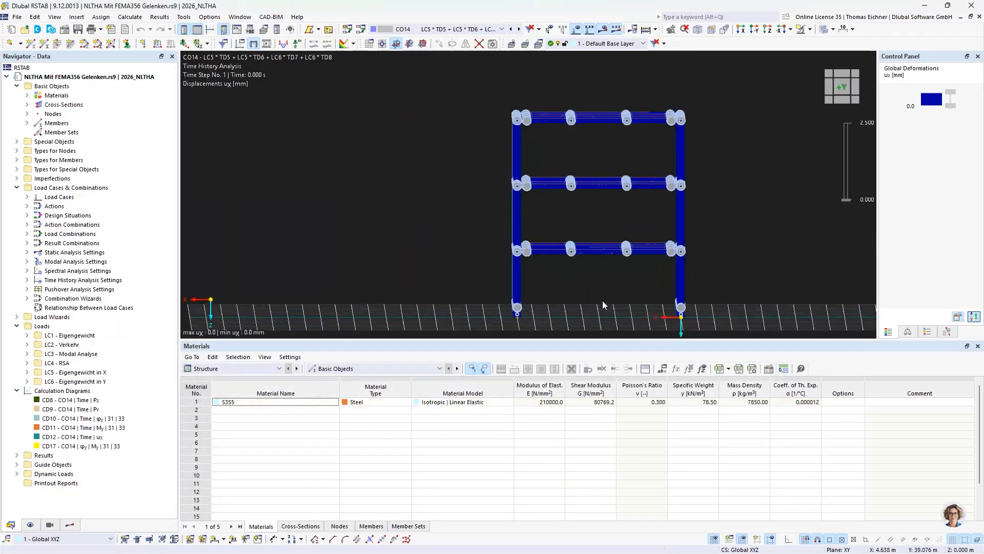
pyautogui.click(70, 524)
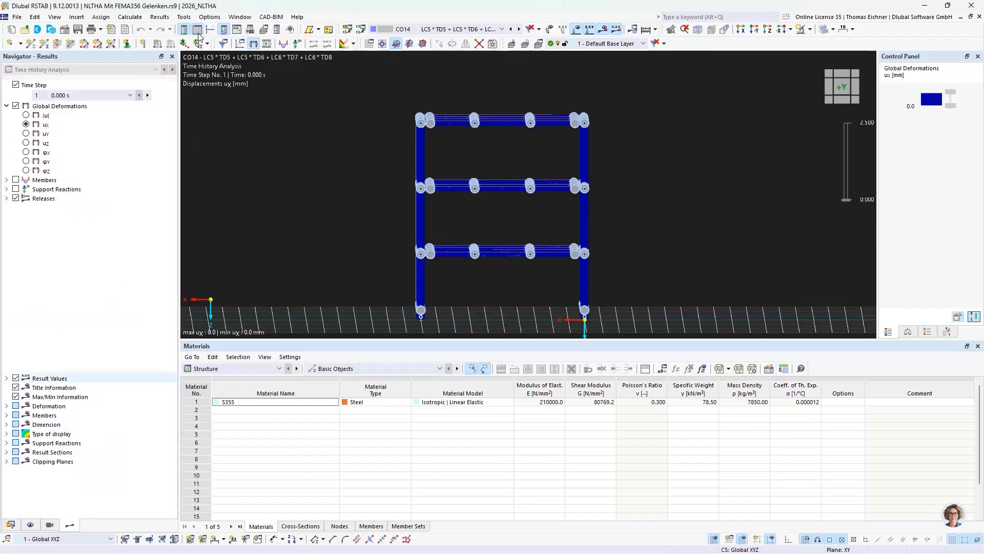
pyautogui.click(434, 30)
pyautogui.click(434, 31)
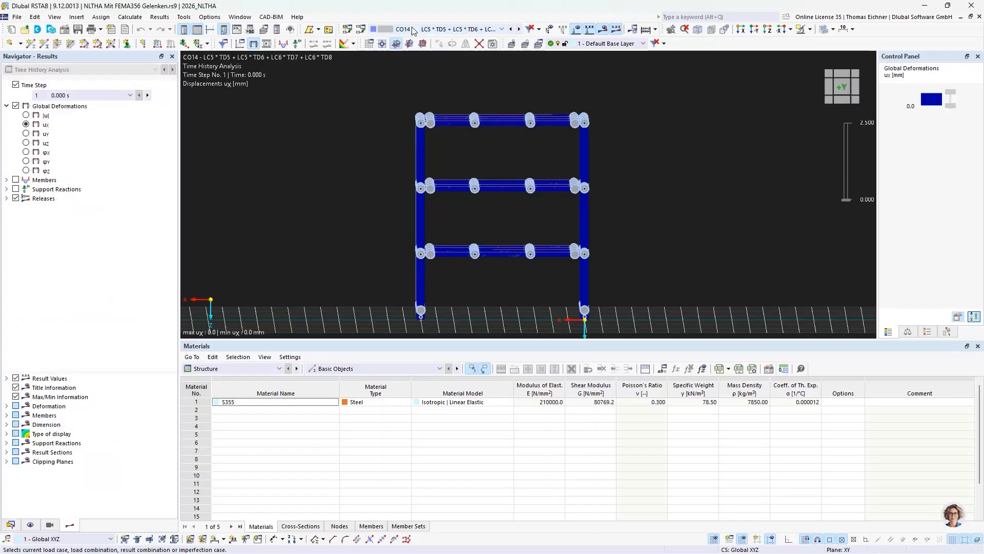
pyautogui.click(361, 29)
pyautogui.moveTo(362, 50); pyautogui.dragTo(397, 71)
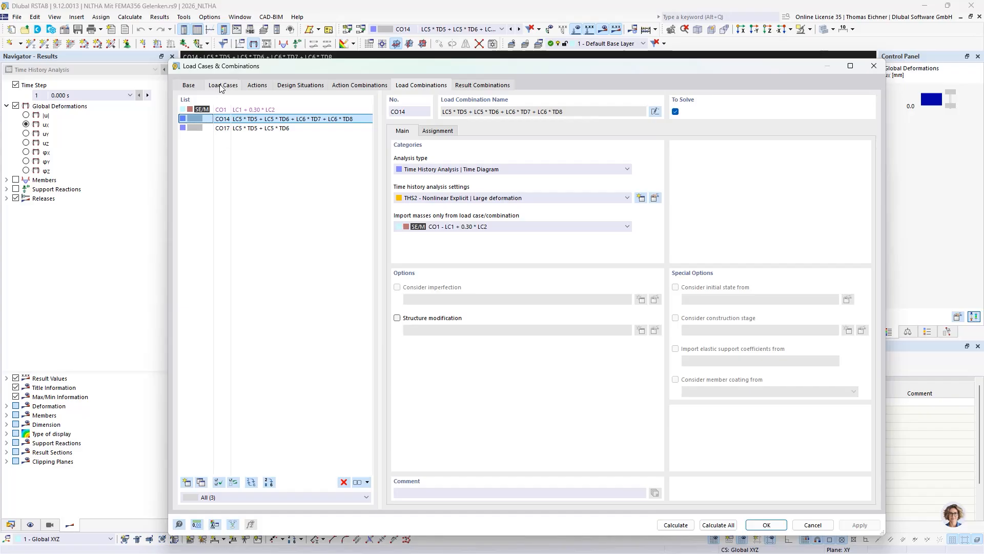
pyautogui.click(223, 86)
pyautogui.click(228, 128)
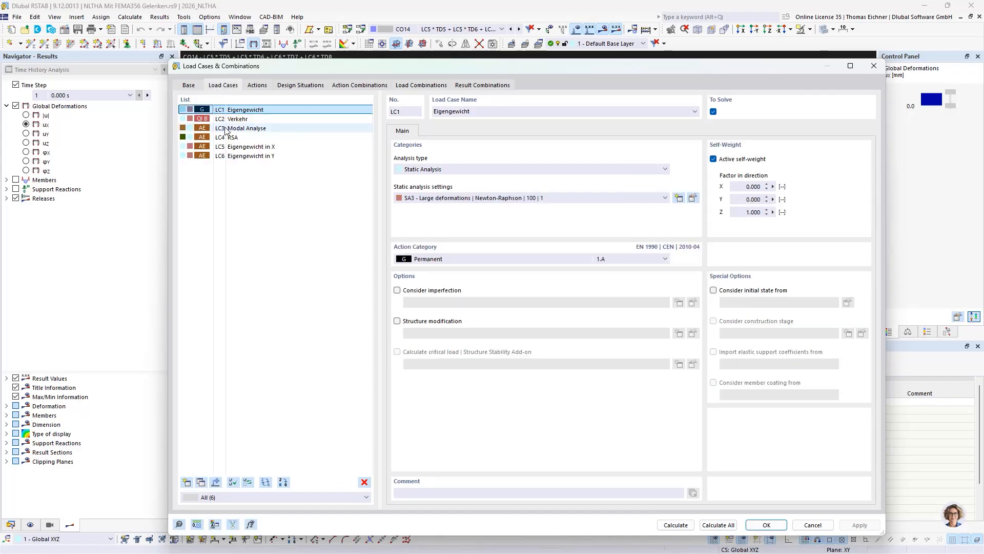
pyautogui.click(251, 138)
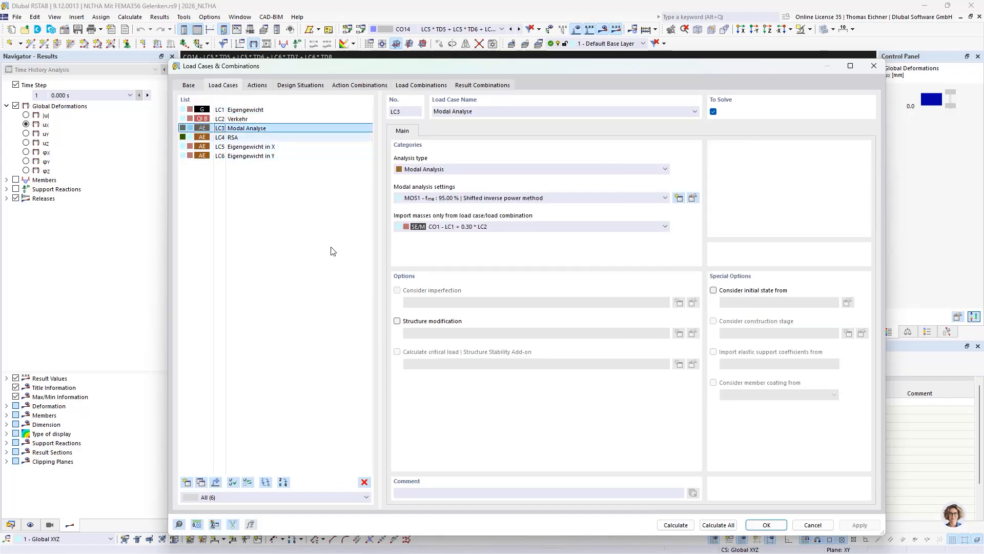
pyautogui.click(508, 131)
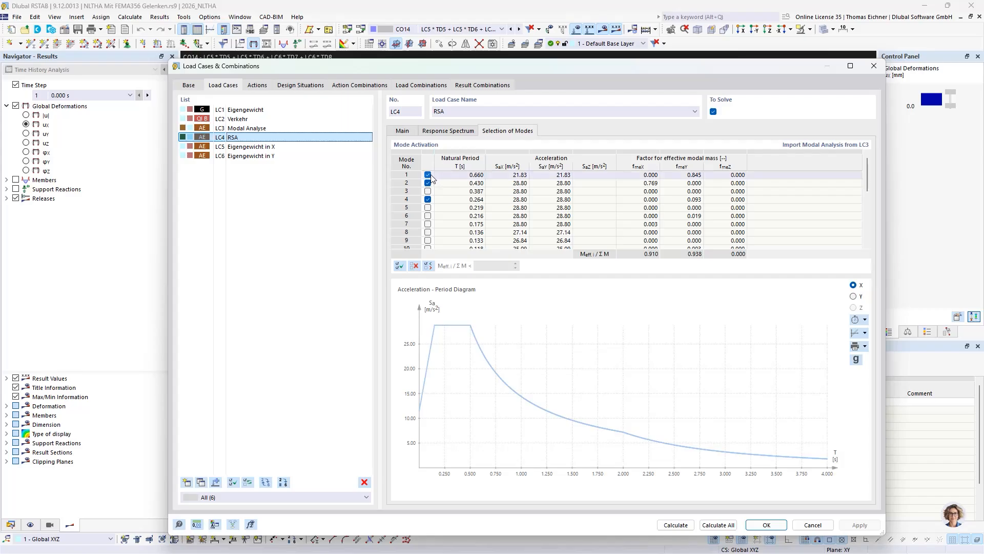
# Step: Examine the natural periods, accelerations and effective modal mass factors of the activated modes in X and Y for LC4
pyautogui.click(641, 183)
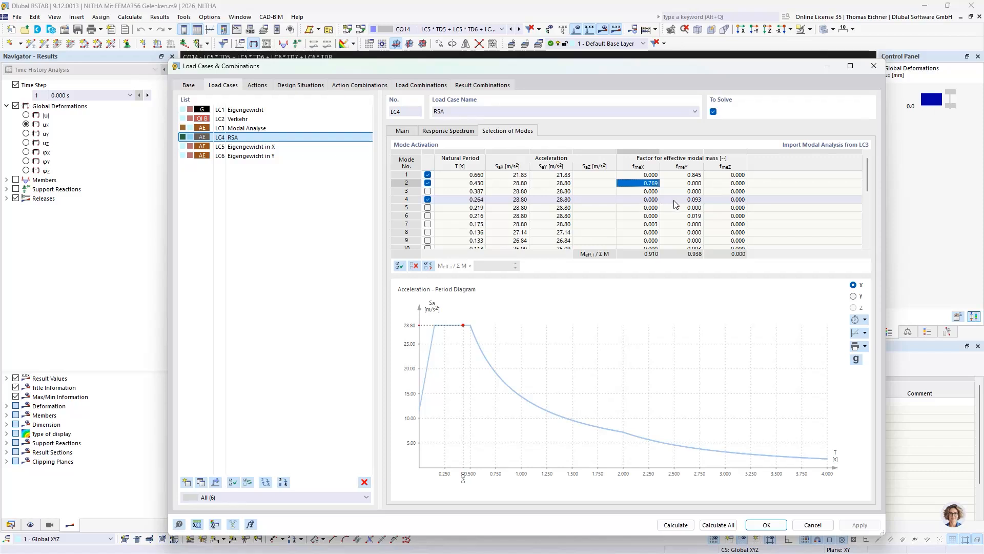
pyautogui.click(682, 175)
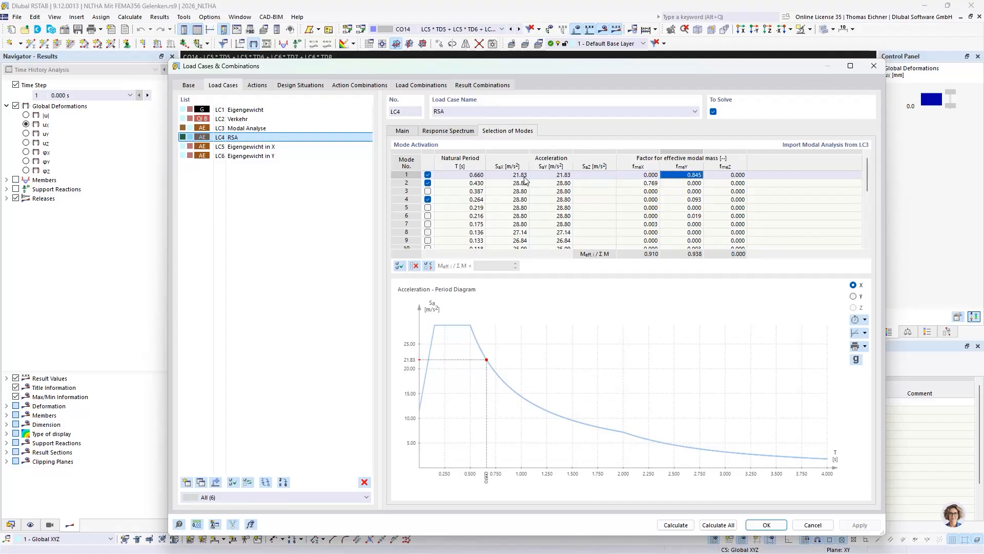
pyautogui.click(477, 176)
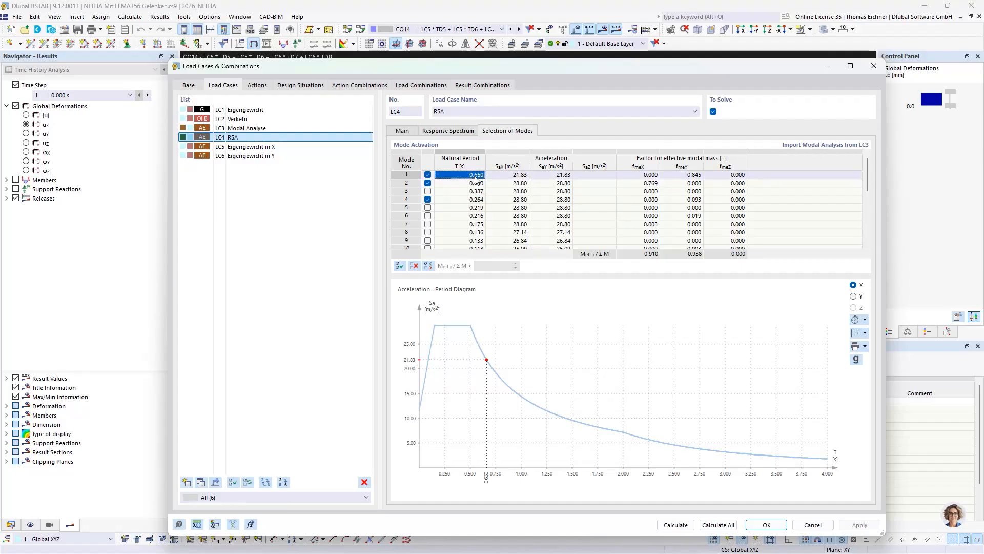
pyautogui.scroll(-1, 467, 205)
pyautogui.click(456, 232)
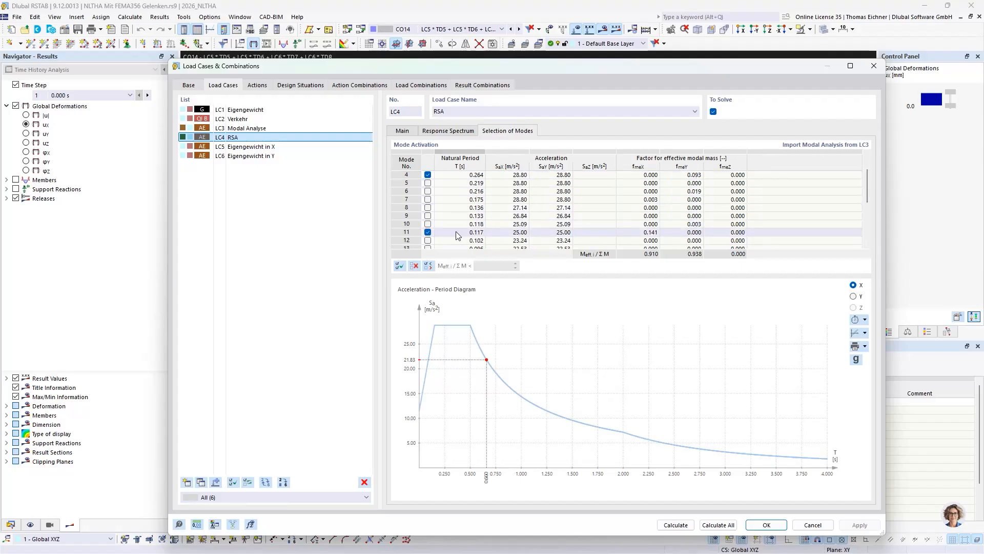
pyautogui.scroll(1, 462, 226)
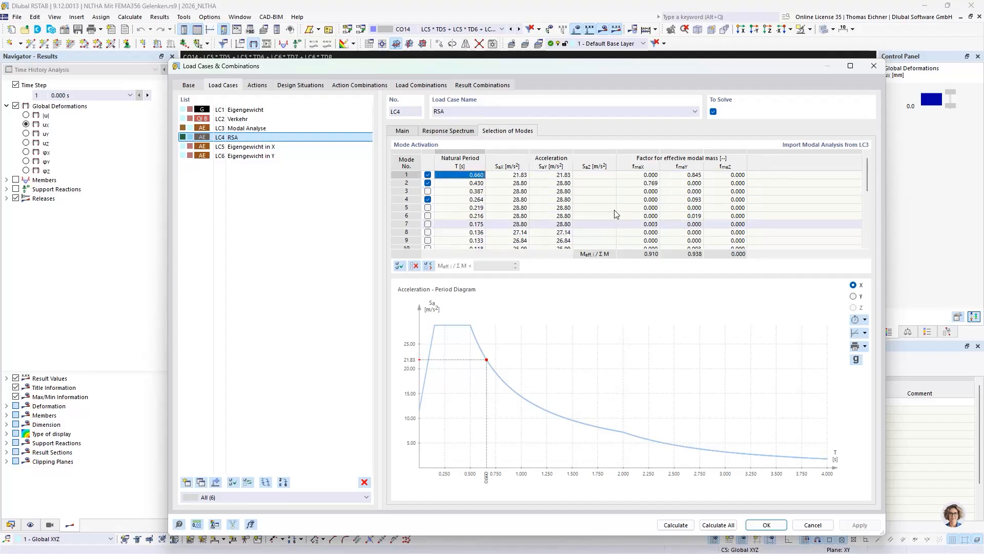
pyautogui.click(700, 200)
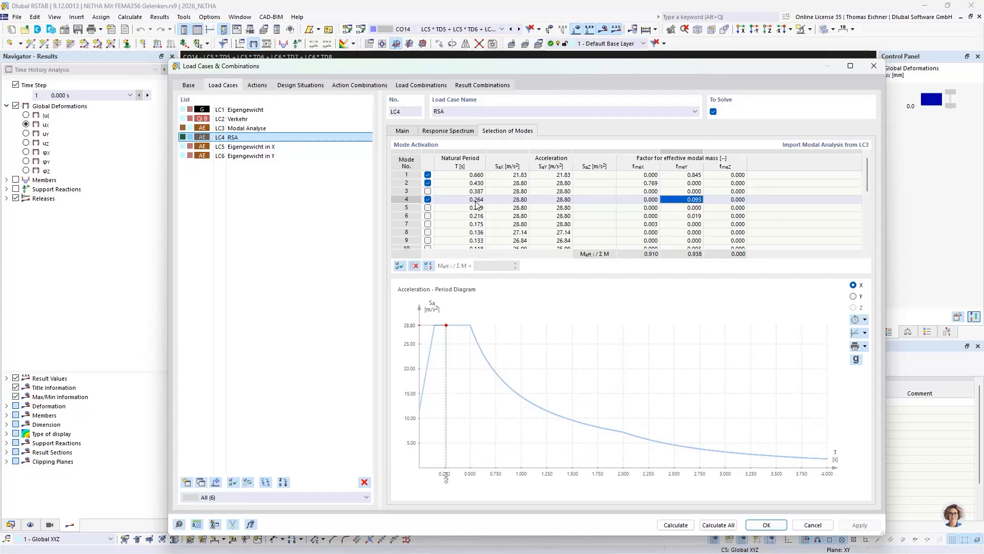
# Step: Review the load cases LC5 and LC6 assigned to load combination CO14 with their time diagrams TD5 to TD8
pyautogui.click(420, 86)
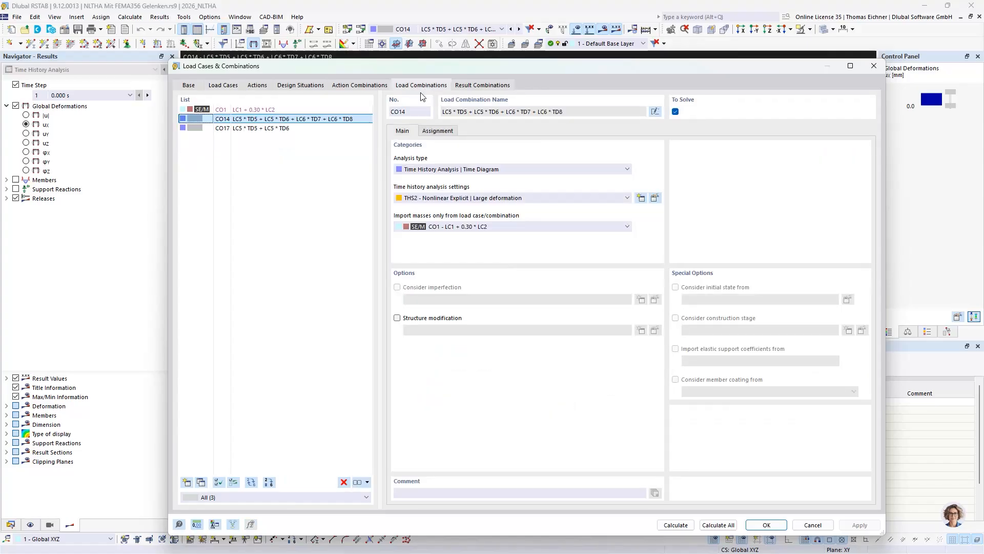
pyautogui.click(437, 131)
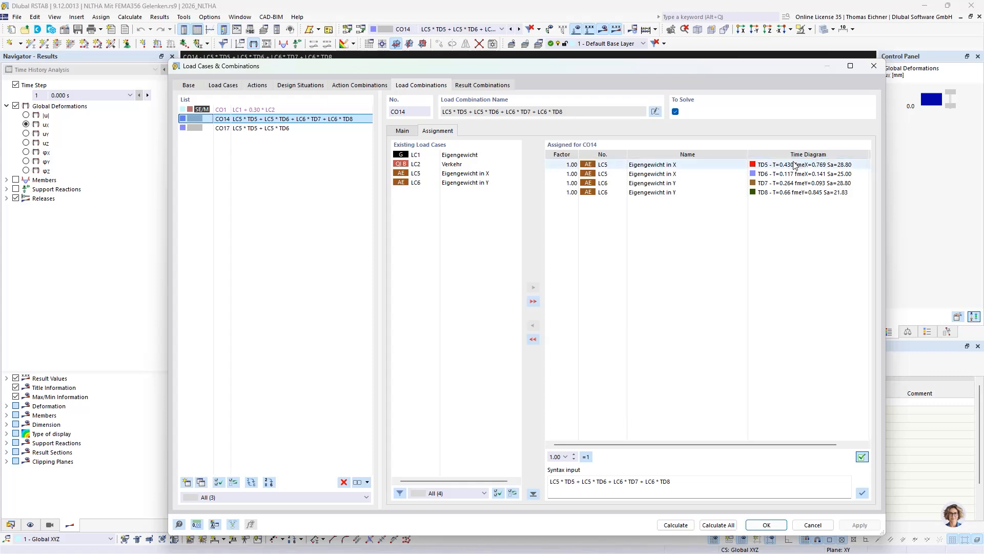
pyautogui.click(653, 165)
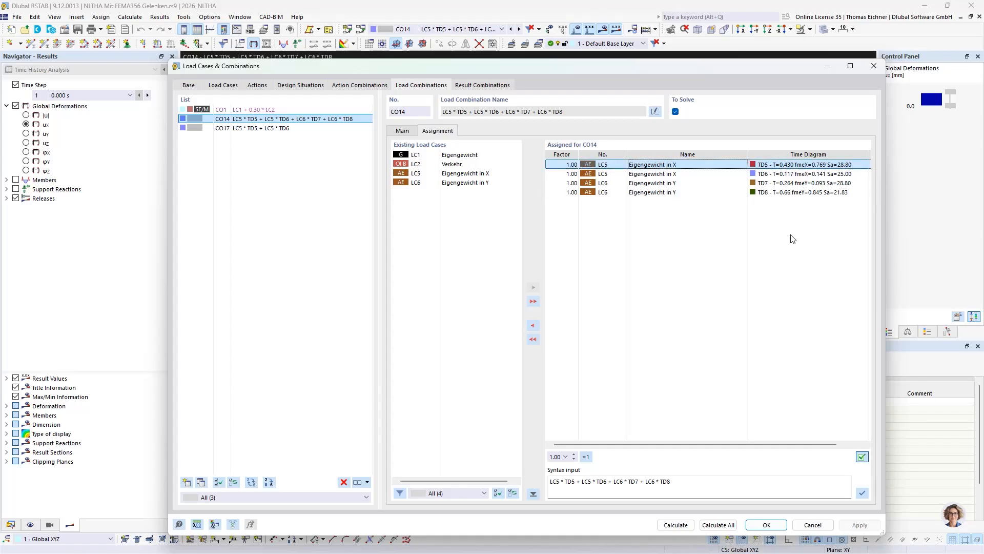
pyautogui.click(821, 195)
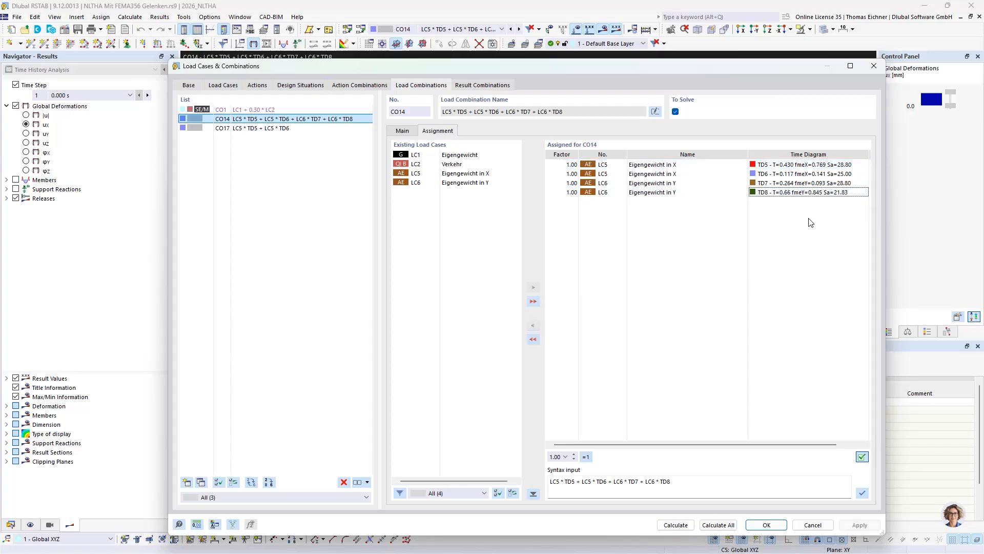
pyautogui.click(790, 165)
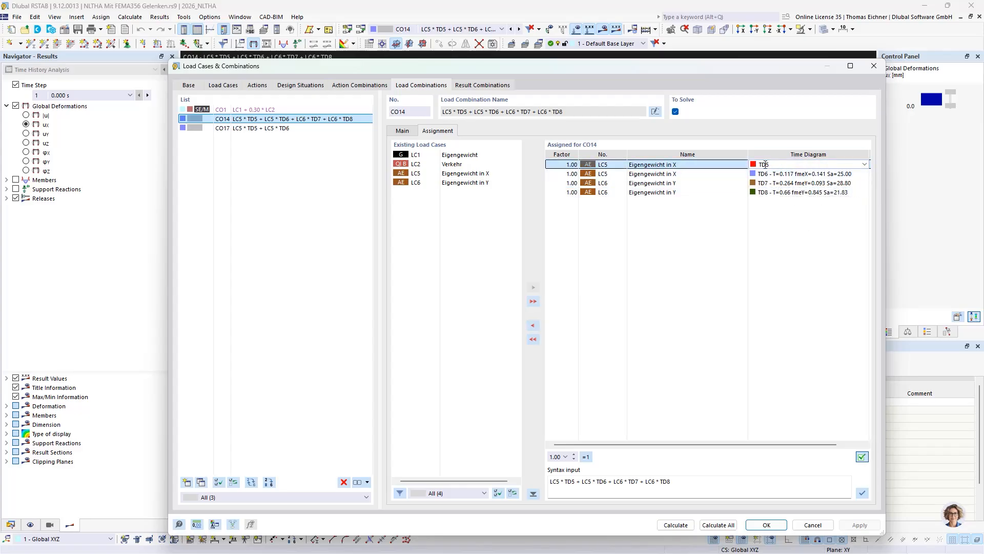
pyautogui.click(748, 230)
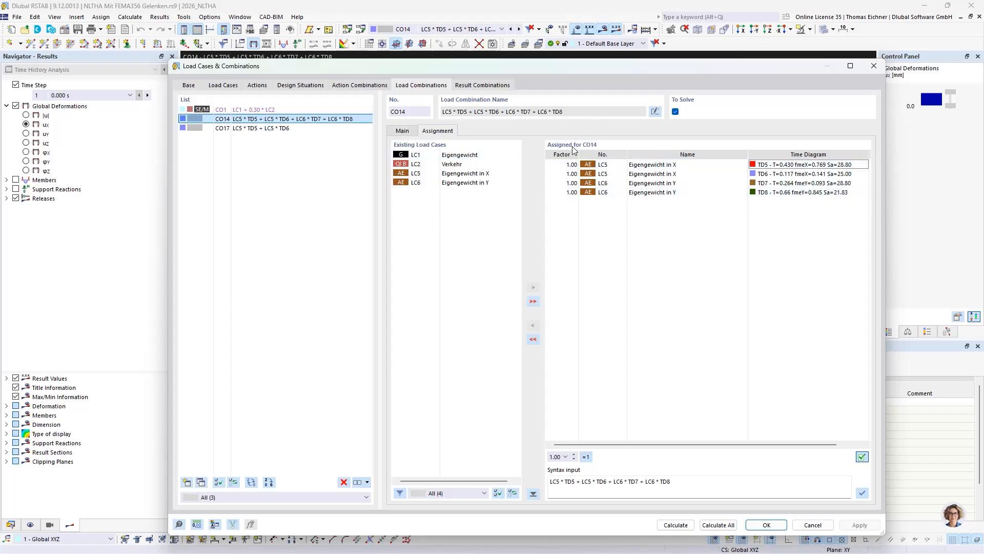
# Step: Compare LC4's main settings and the result combinations with the CO14 assignment, and close the load cases and combinations
pyautogui.moveTo(617, 65)
pyautogui.mouseDown()
pyautogui.moveTo(588, 62)
pyautogui.moveTo(627, 62)
pyautogui.mouseUp()
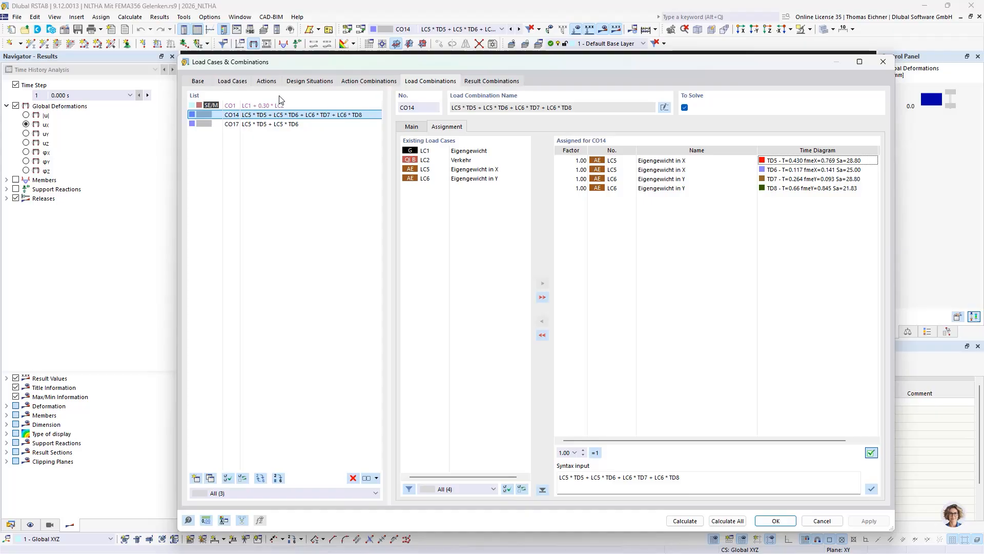
pyautogui.click(231, 85)
pyautogui.click(416, 128)
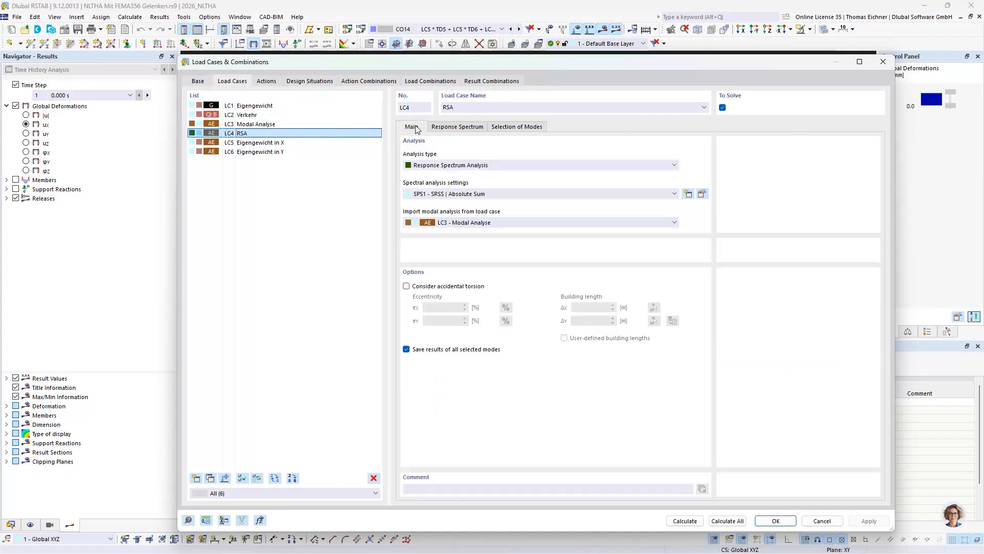
pyautogui.click(484, 83)
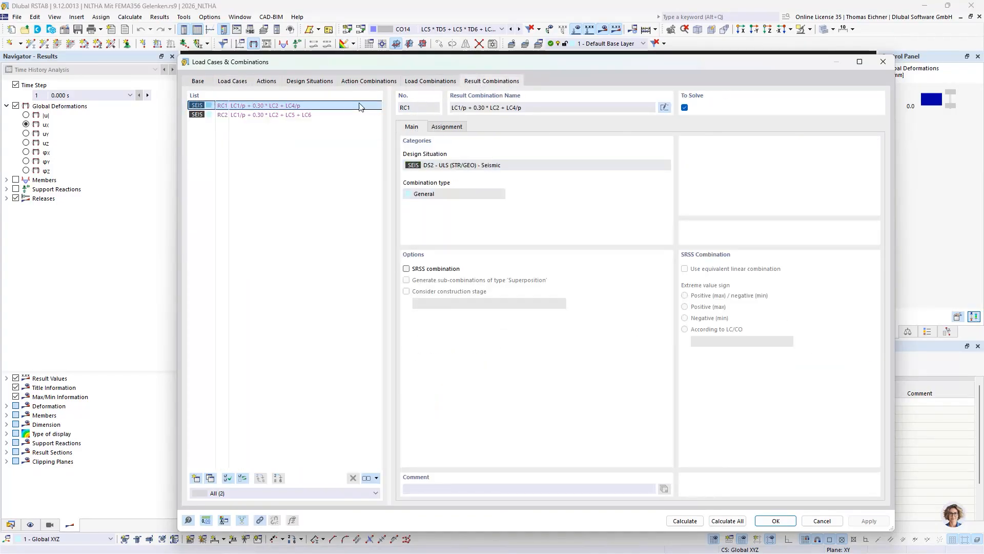
pyautogui.click(413, 82)
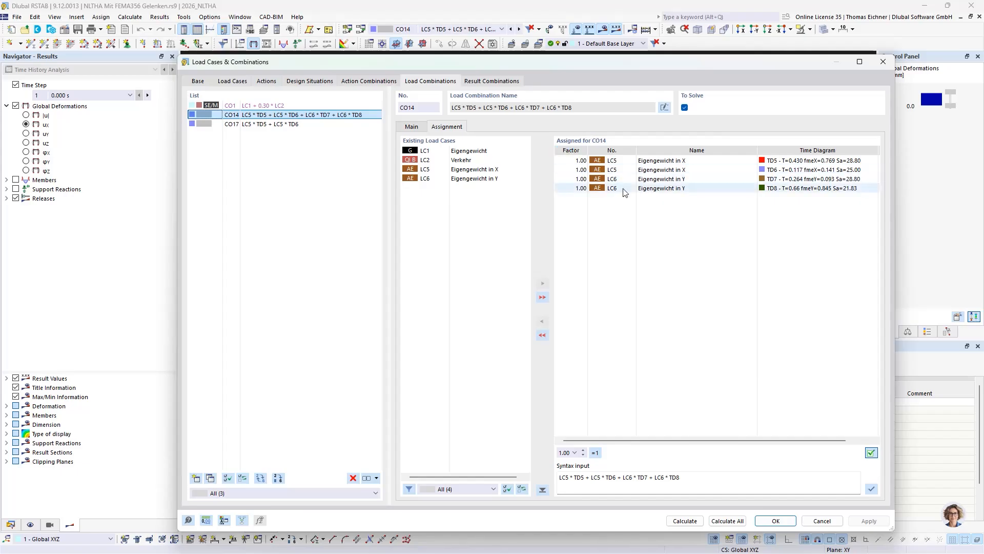
pyautogui.click(683, 295)
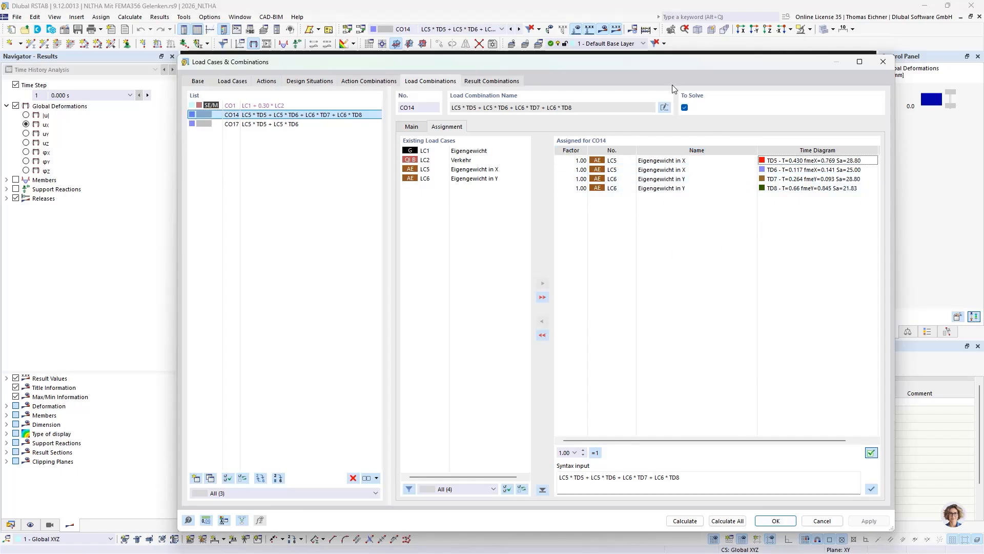
pyautogui.moveTo(674, 66); pyautogui.dragTo(633, 61)
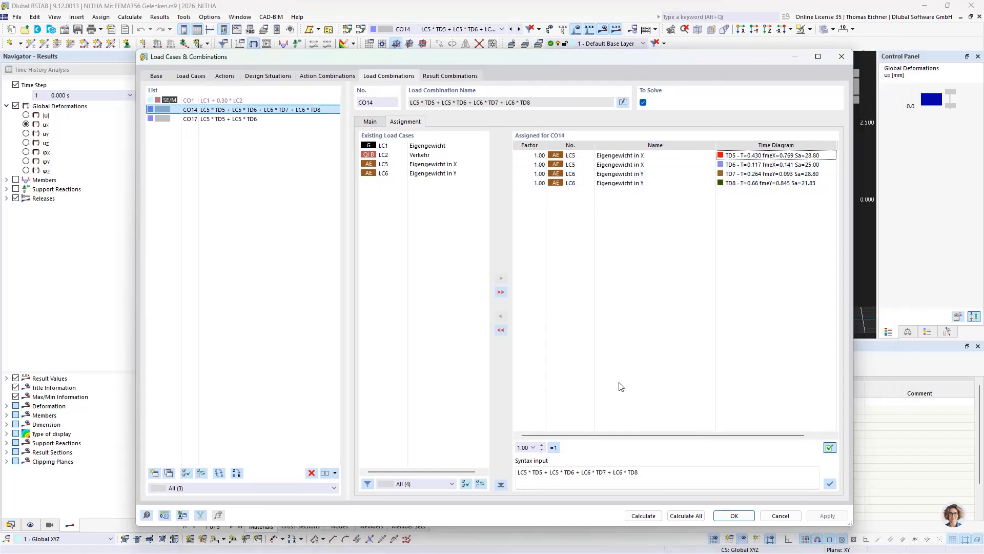
pyautogui.click(730, 517)
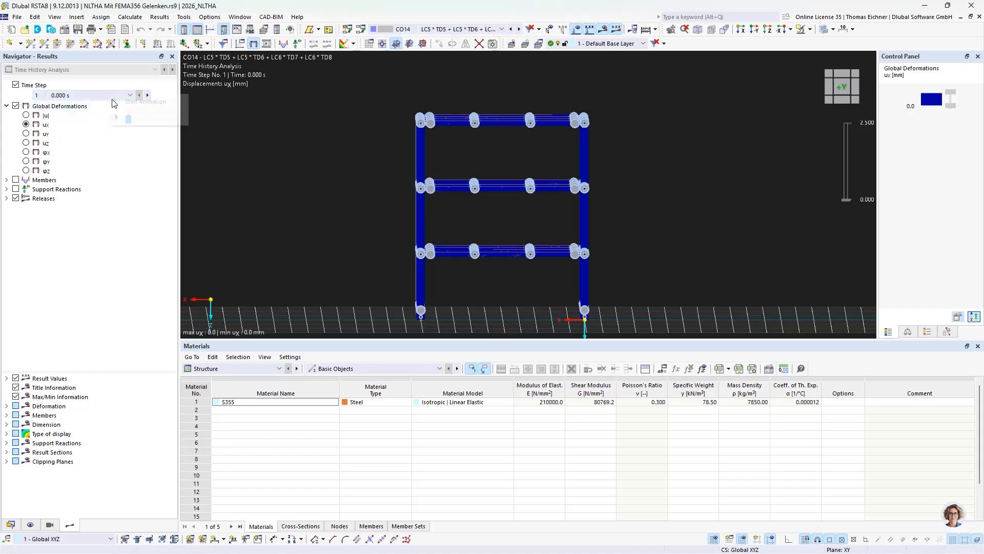
# Step: Run through the time steps of the CO14 time history results to view the ux displacements of the frame
pyautogui.click(147, 95)
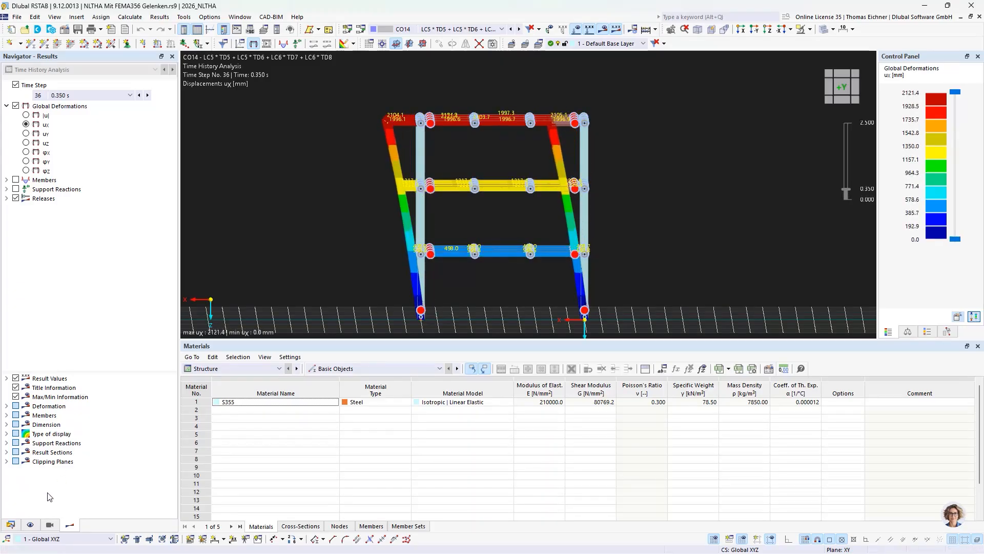
pyautogui.click(32, 526)
pyautogui.click(71, 526)
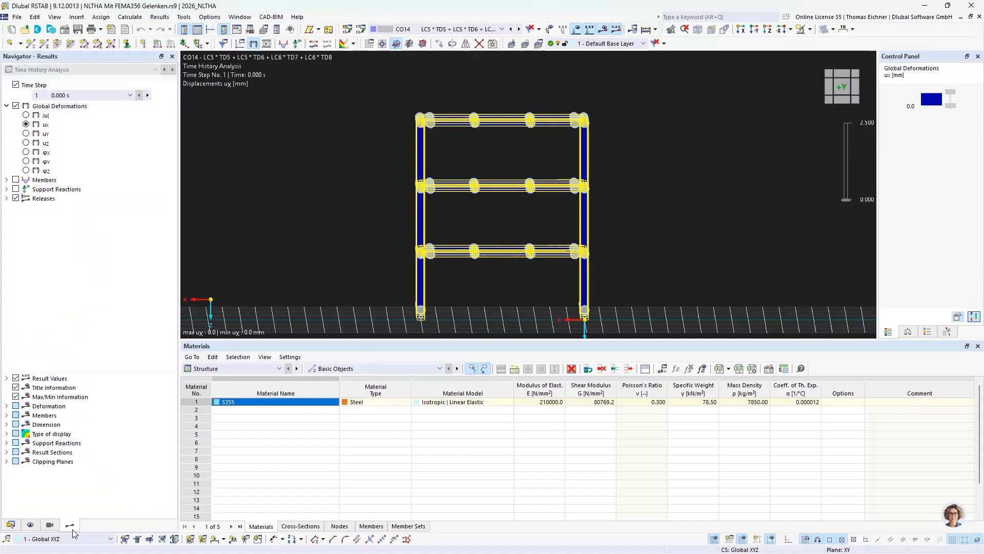
# Step: Expand the plastic hinge results under the releases and display them by diagram zone
pyautogui.click(7, 198)
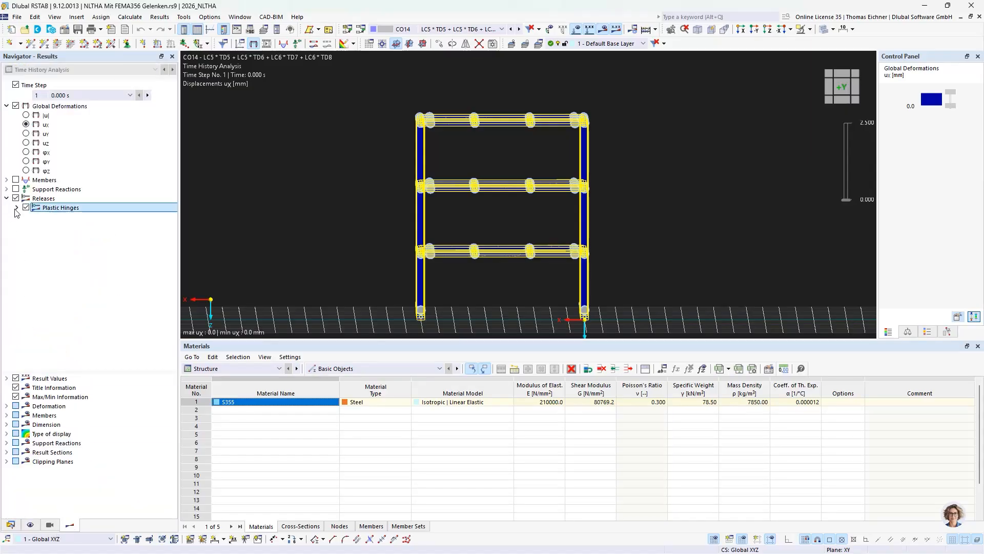
pyautogui.click(16, 207)
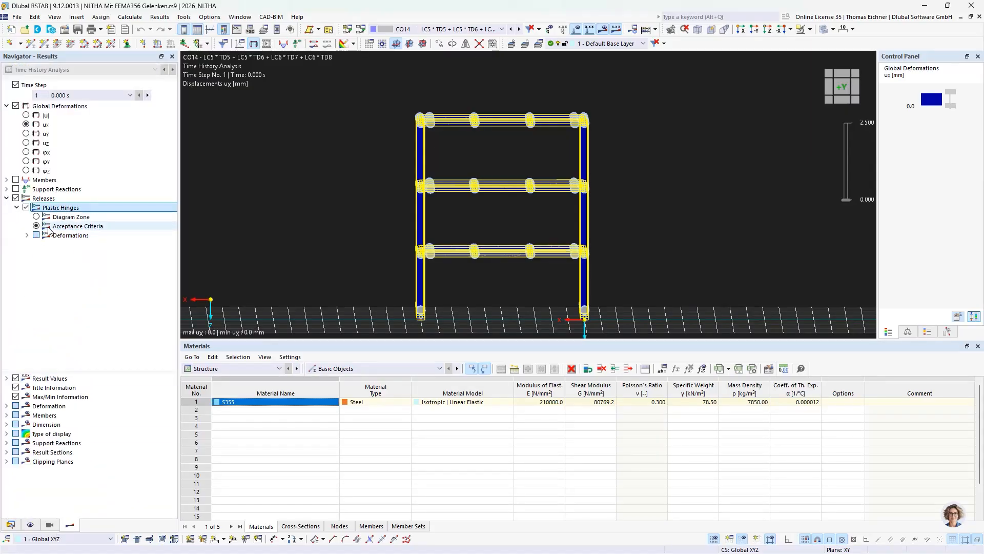
pyautogui.click(37, 217)
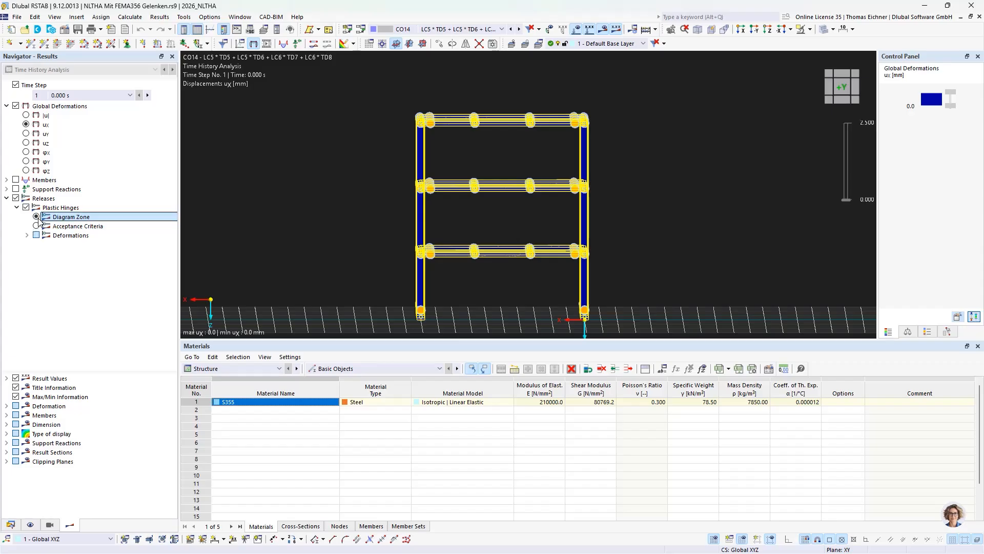
# Step: Open the hinge at the end of beam member 19 and examine its FEMA 356 plastic diagram for the φz rotation
pyautogui.doubleClick(447, 254)
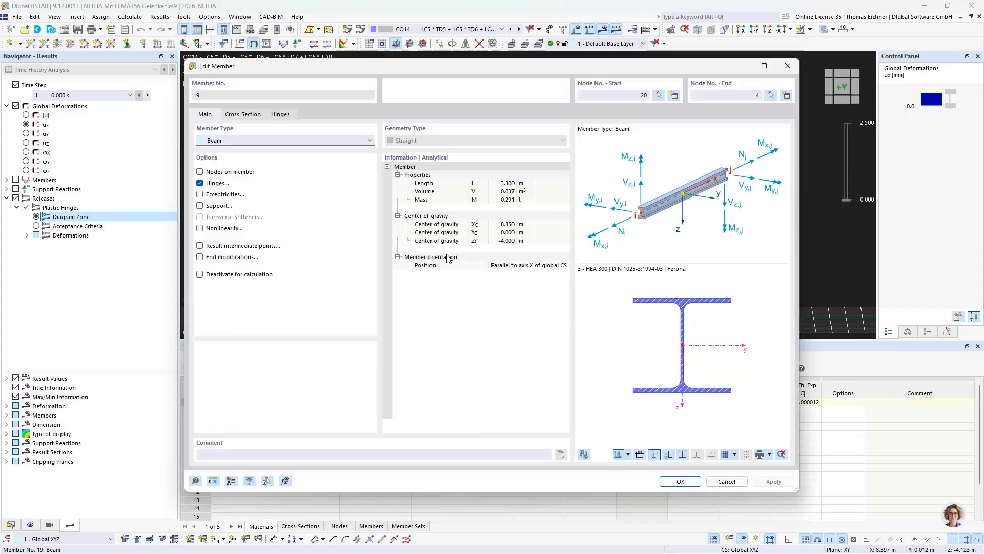
pyautogui.click(280, 115)
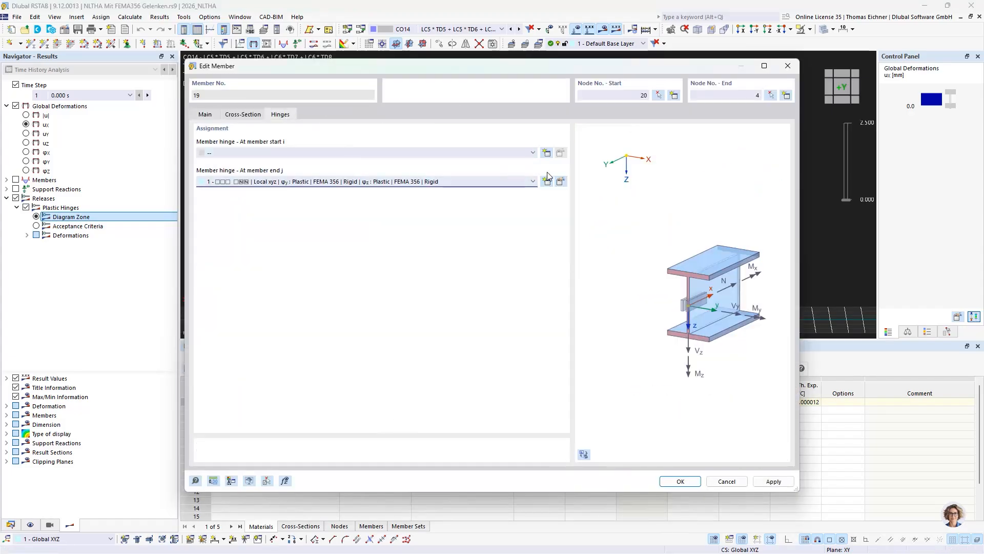
pyautogui.click(560, 179)
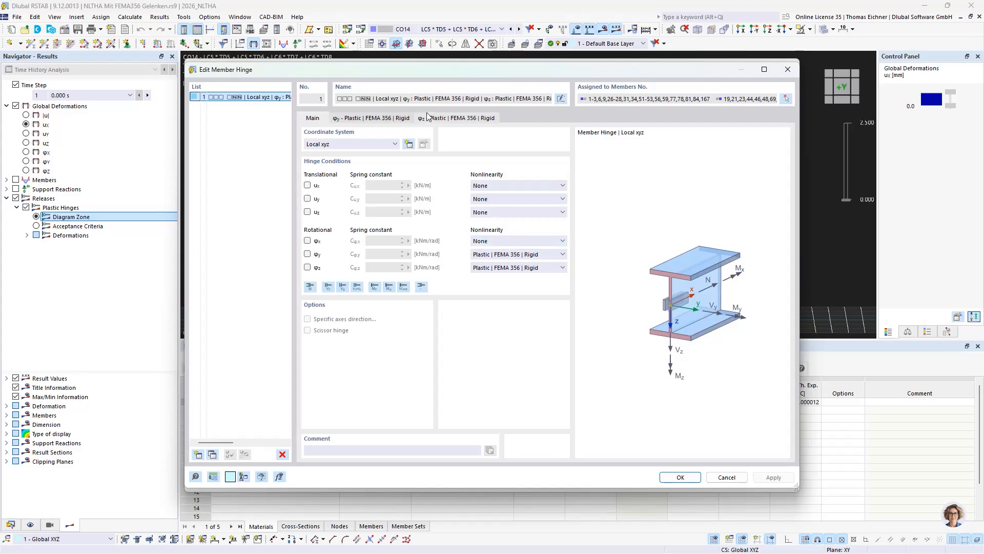
pyautogui.click(456, 118)
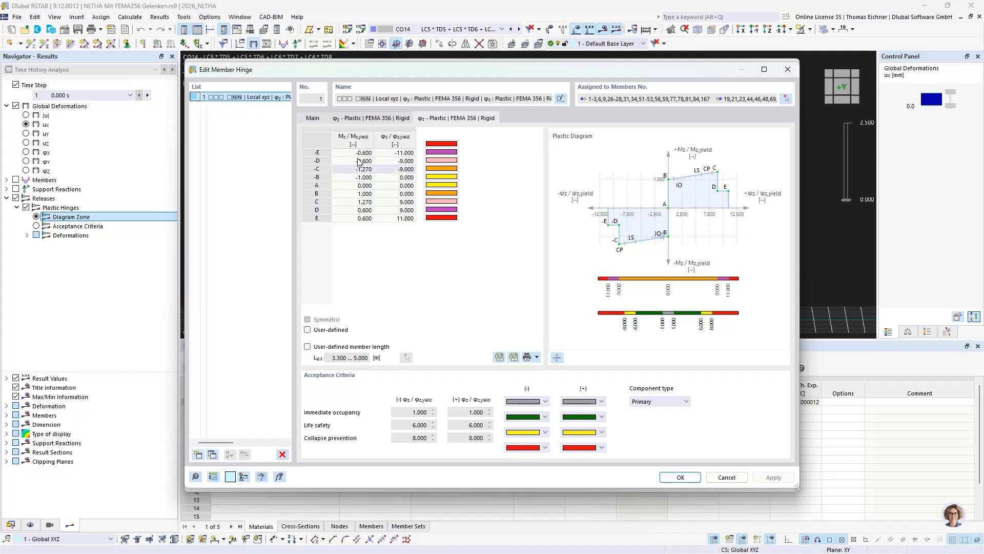
# Step: Close the hinge and member 19 settings, and animate the CO14 time steps to watch the ux displacements and hinge zones
pyautogui.click(773, 75)
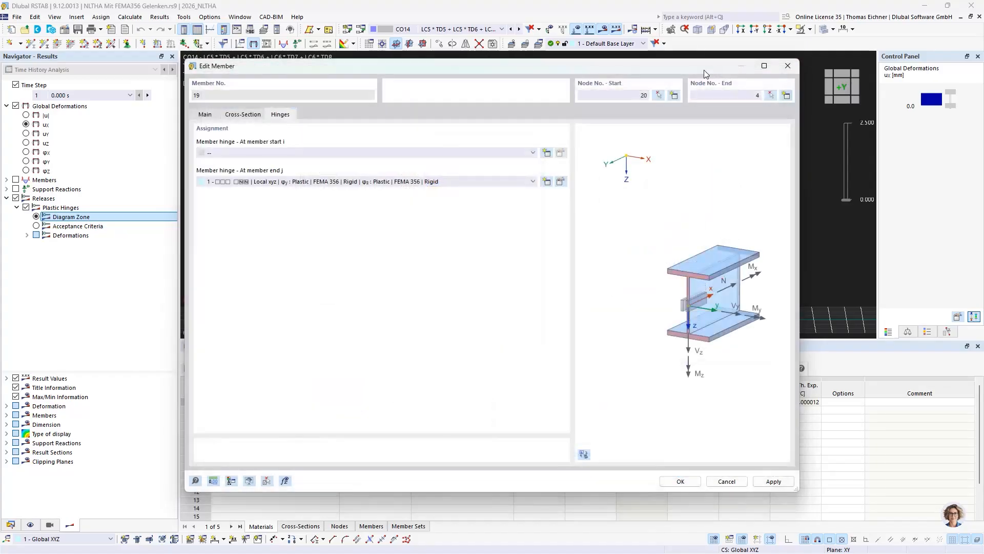
pyautogui.click(800, 82)
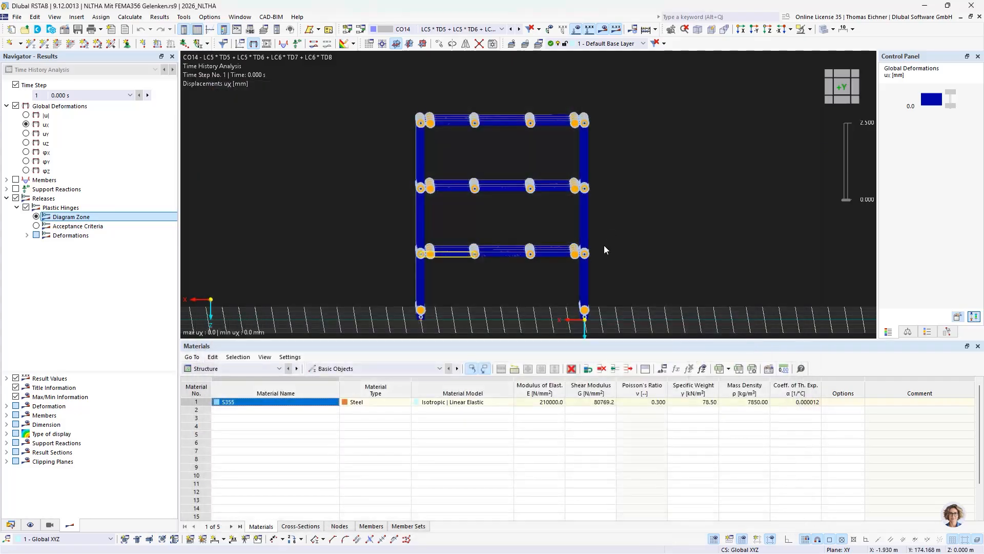
pyautogui.rightClick(82, 93)
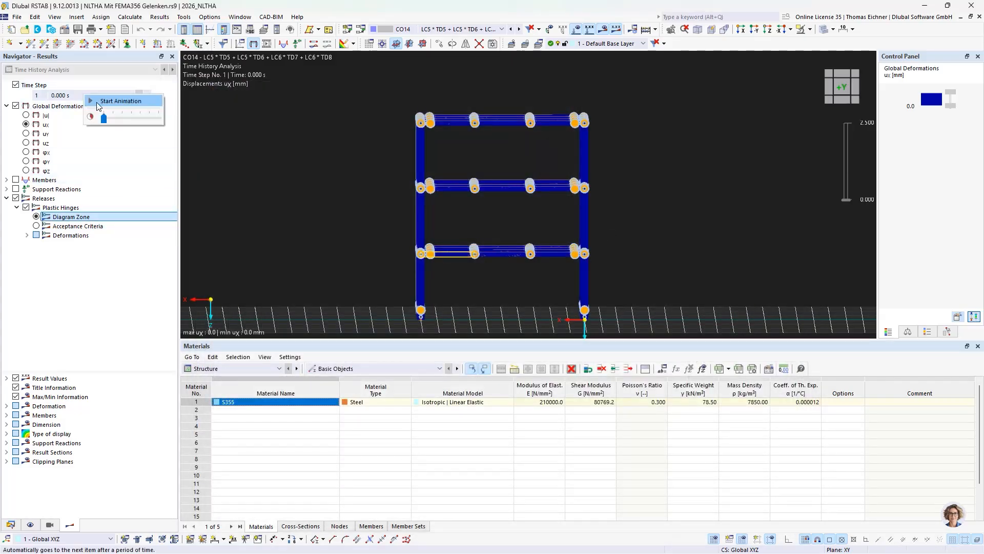
pyautogui.click(101, 102)
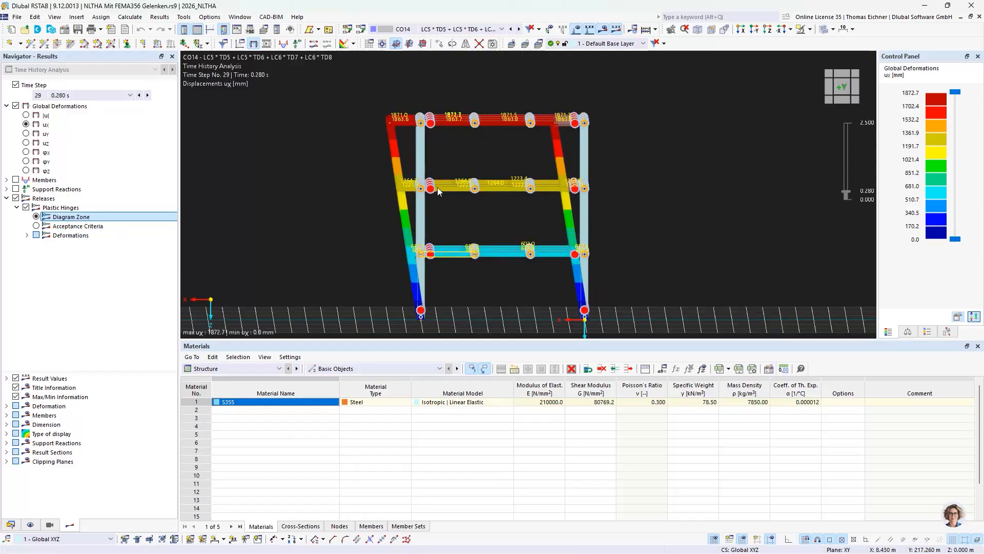
# Step: Set the displayed CO14 results to time step 39 at 0.380 s
pyautogui.click(89, 95)
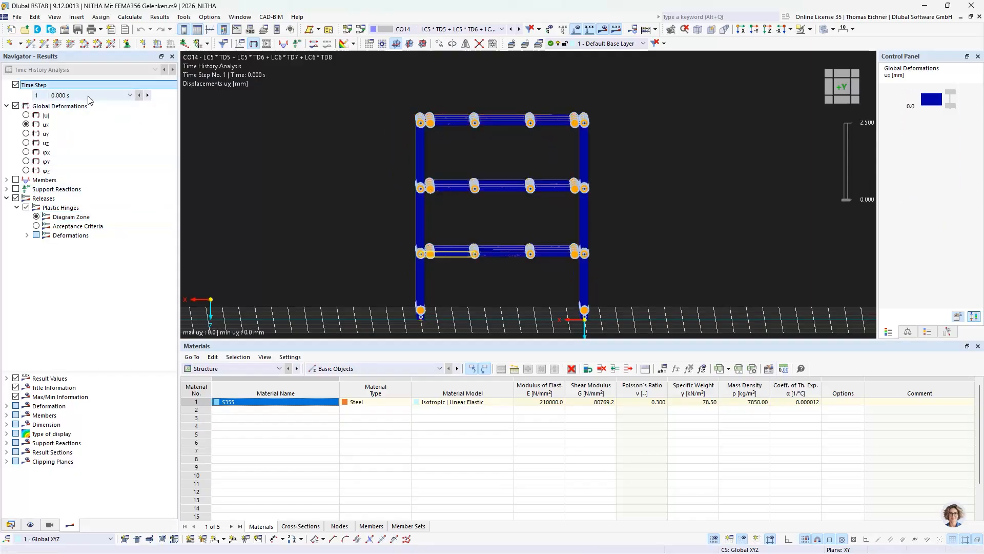
pyautogui.scroll(-14, 76, 261)
pyautogui.scroll(4, 75, 259)
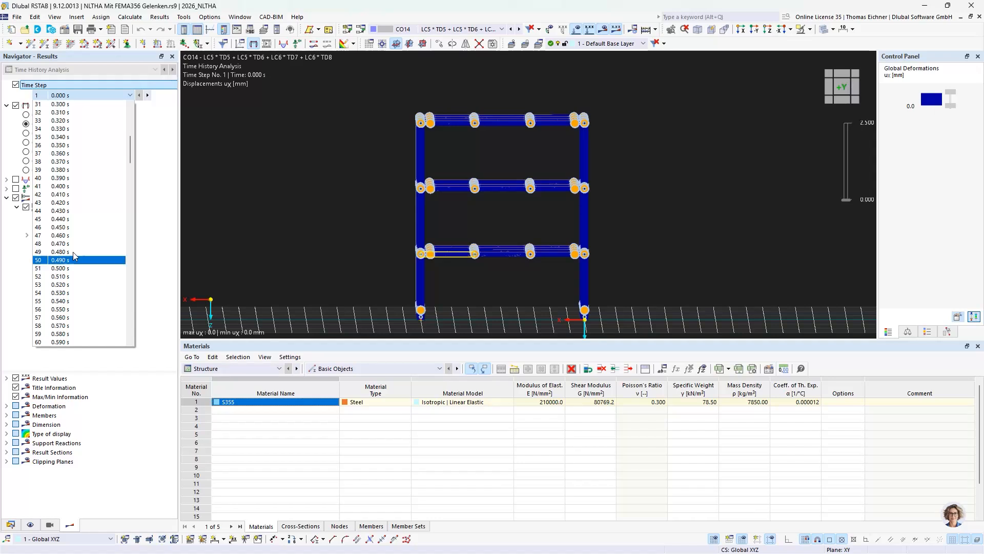
pyautogui.click(68, 171)
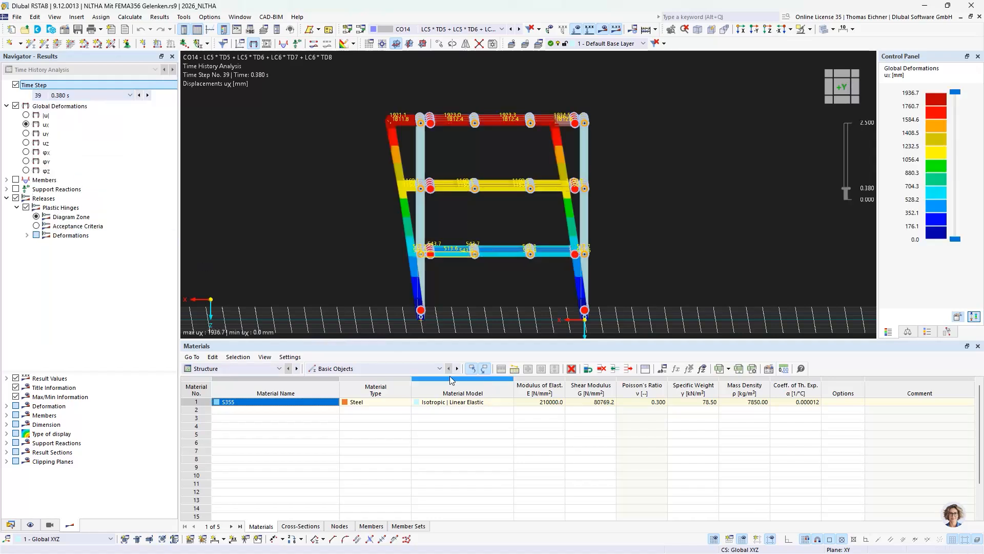
# Step: Display the calculation diagram monitor with maximum deformation ux over time, and widen it
pyautogui.click(211, 30)
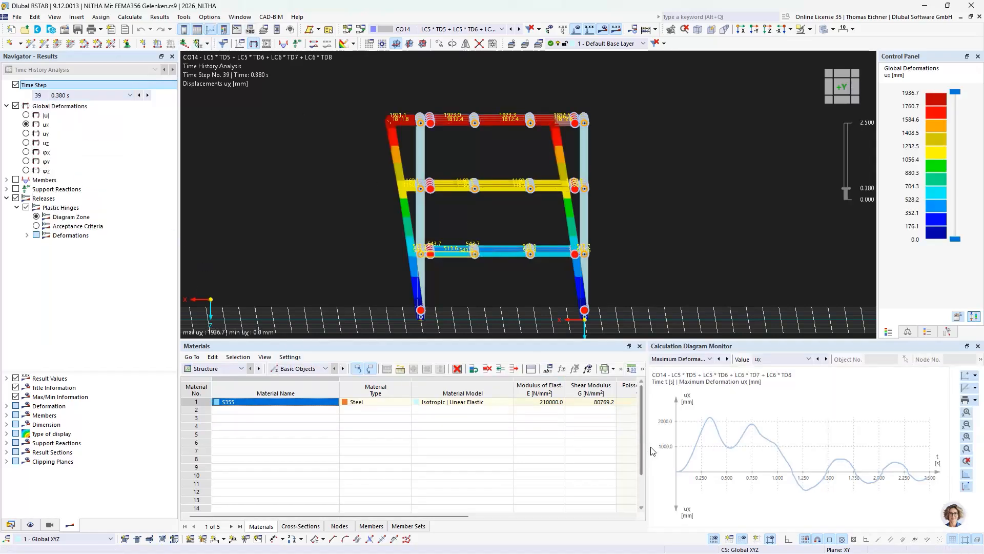
pyautogui.moveTo(647, 441); pyautogui.dragTo(499, 440)
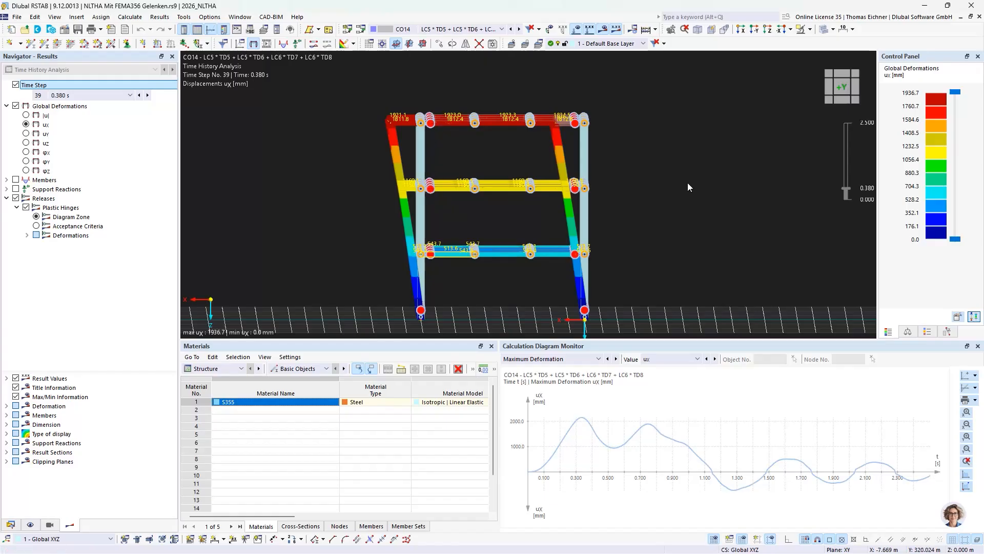
# Step: Inspect the deformed frame and its plastic hinges from several angles, and start the time step animation again
pyautogui.keyDown('ctrl'); pyautogui.moveTo(653, 186); pyautogui.dragTo(670, 206, button='middle'); pyautogui.keyUp('ctrl')
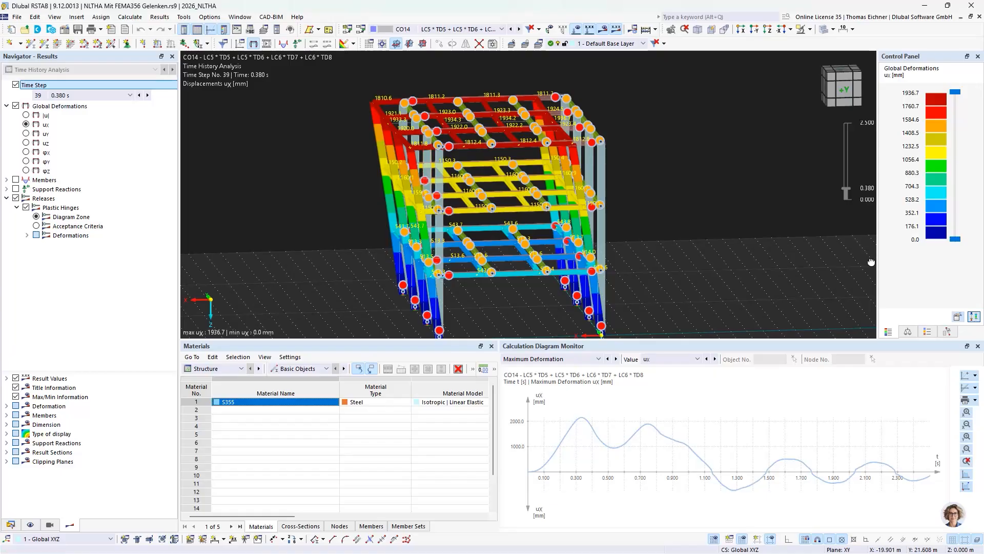
pyautogui.keyDown('ctrl'); pyautogui.moveTo(870, 261); pyautogui.dragTo(859, 266, button='middle'); pyautogui.keyUp('ctrl')
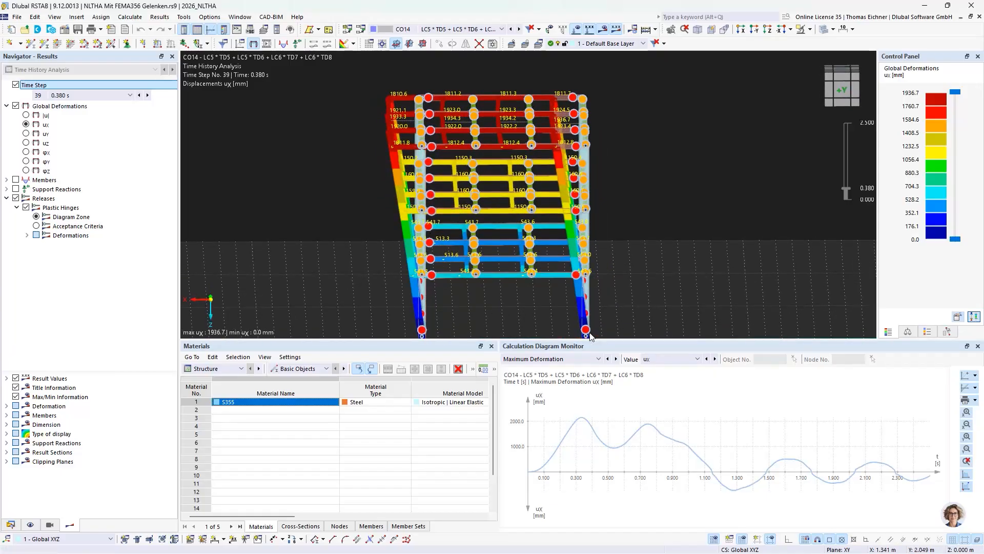
pyautogui.keyDown('ctrl'); pyautogui.moveTo(592, 289); pyautogui.dragTo(617, 210, button='middle'); pyautogui.keyUp('ctrl')
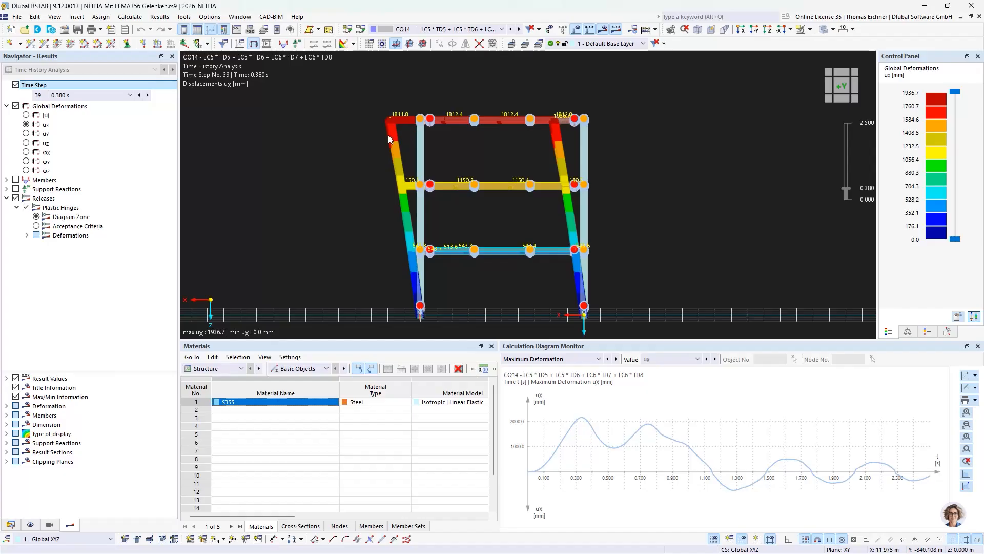
pyautogui.scroll(-1, 390, 143)
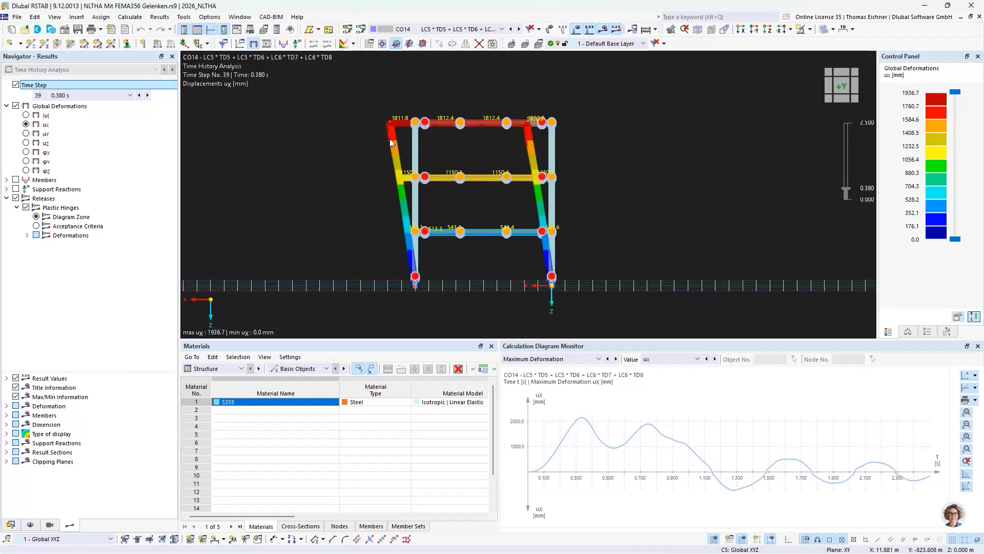
pyautogui.keyDown('ctrl'); pyautogui.moveTo(371, 152); pyautogui.dragTo(373, 161, button='middle'); pyautogui.keyUp('ctrl')
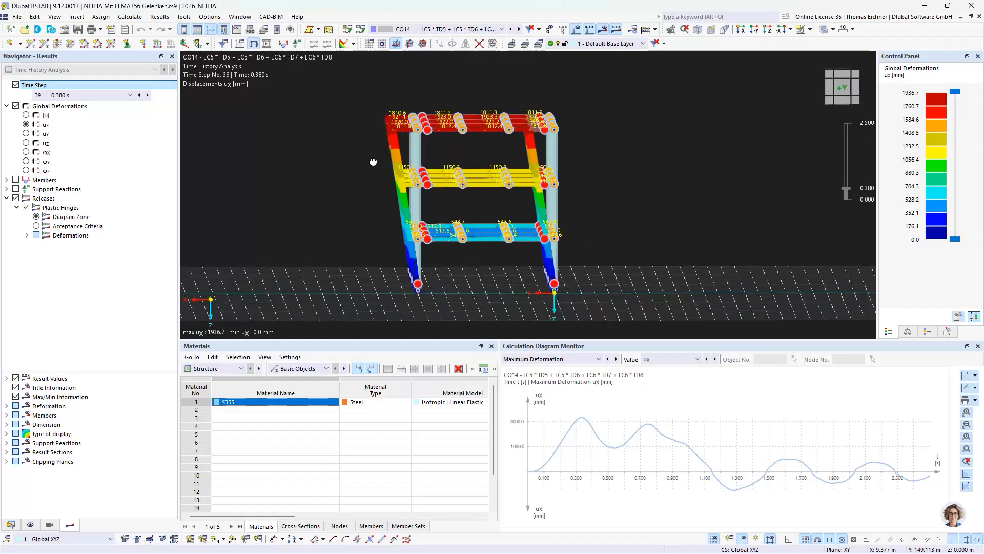
pyautogui.rightClick(101, 96)
pyautogui.click(120, 105)
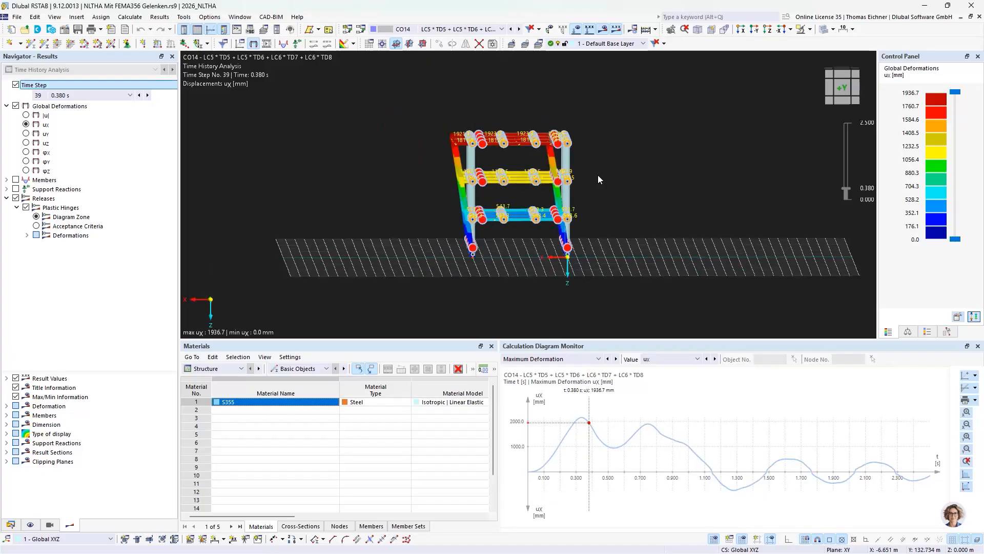
pyautogui.click(463, 29)
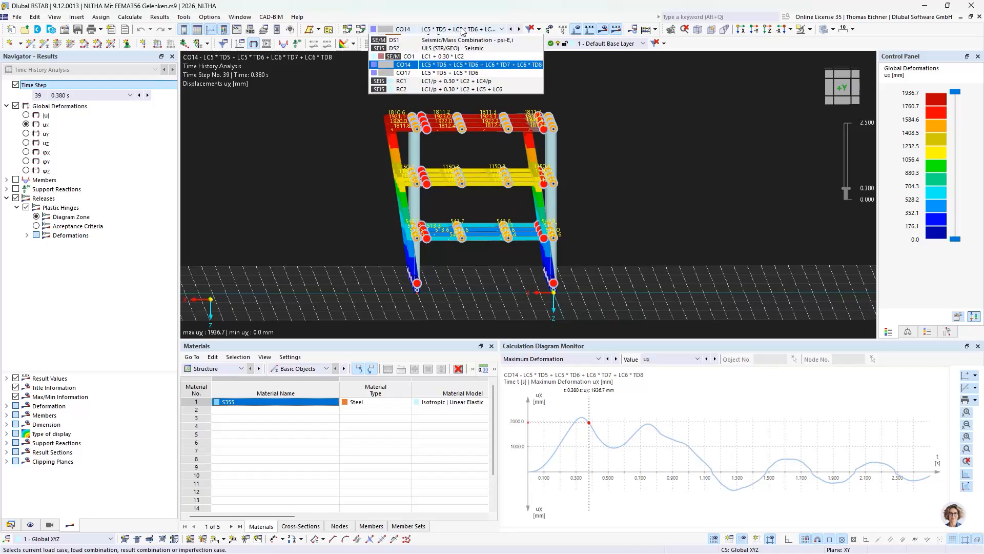
pyautogui.click(462, 29)
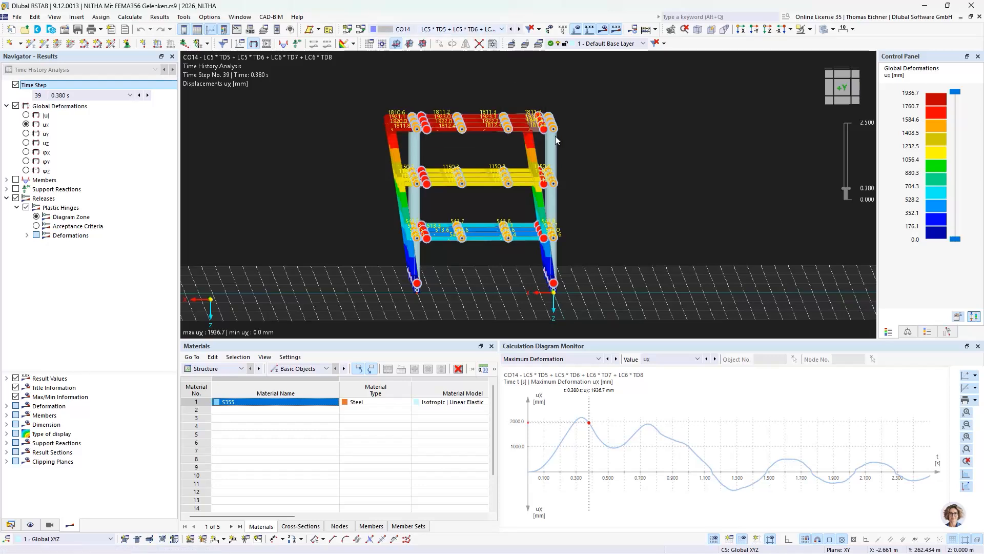
# Step: Open calculation diagram CD12, and examine the φy | My hinge diagram CD17 for member 31 at node 33
pyautogui.click(11, 525)
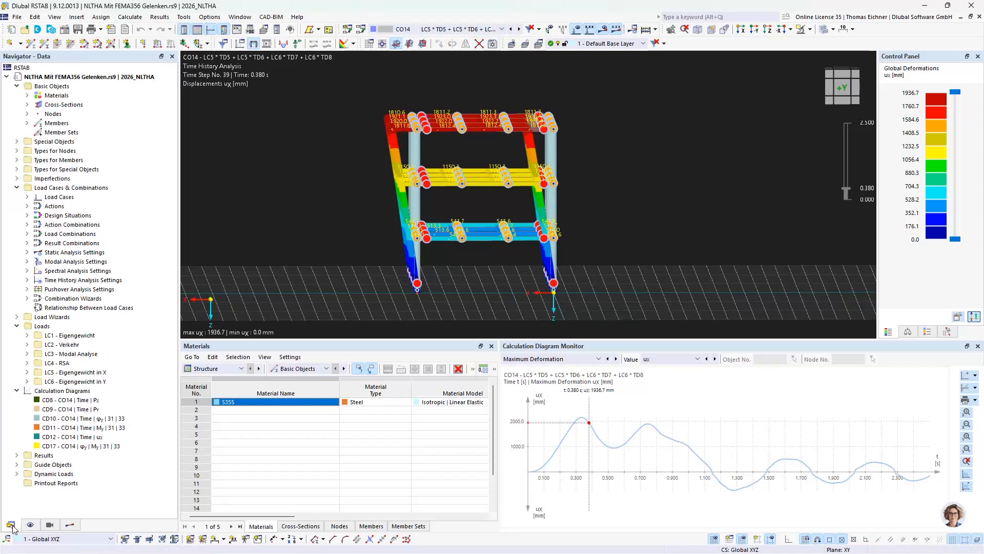
pyautogui.doubleClick(74, 438)
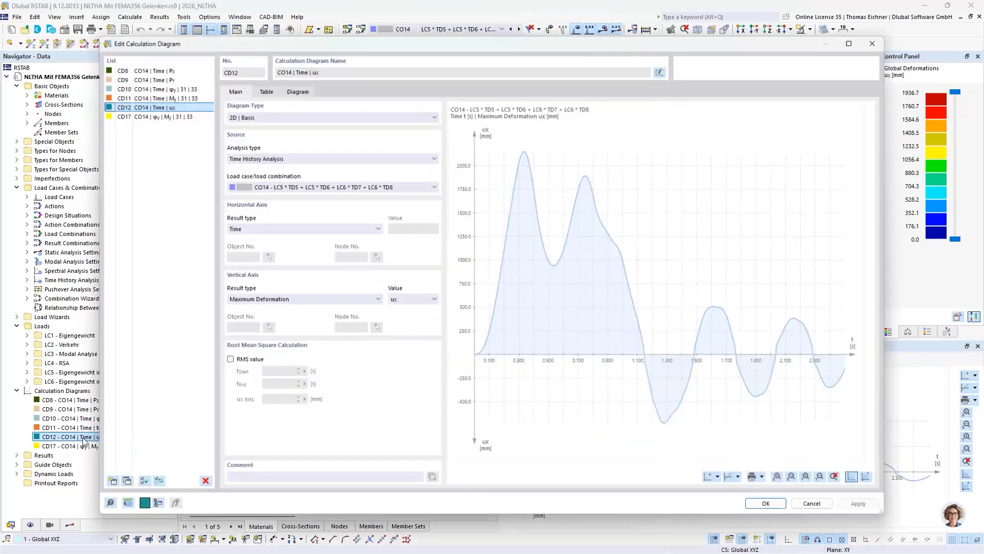
pyautogui.click(154, 115)
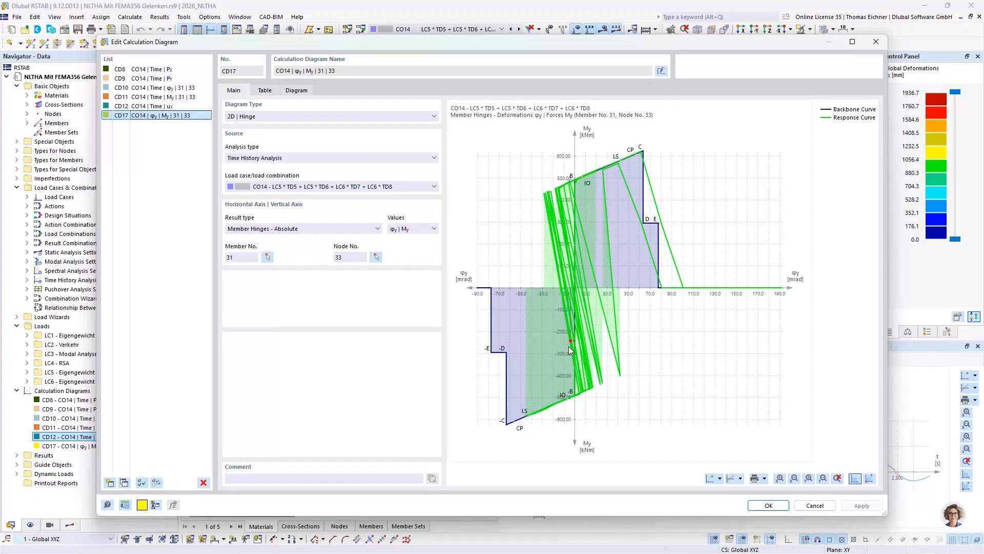
# Step: Examine the hinge moment My over time in diagram CD11 for member 31 at node 33, and close the calculation diagrams
pyautogui.click(179, 98)
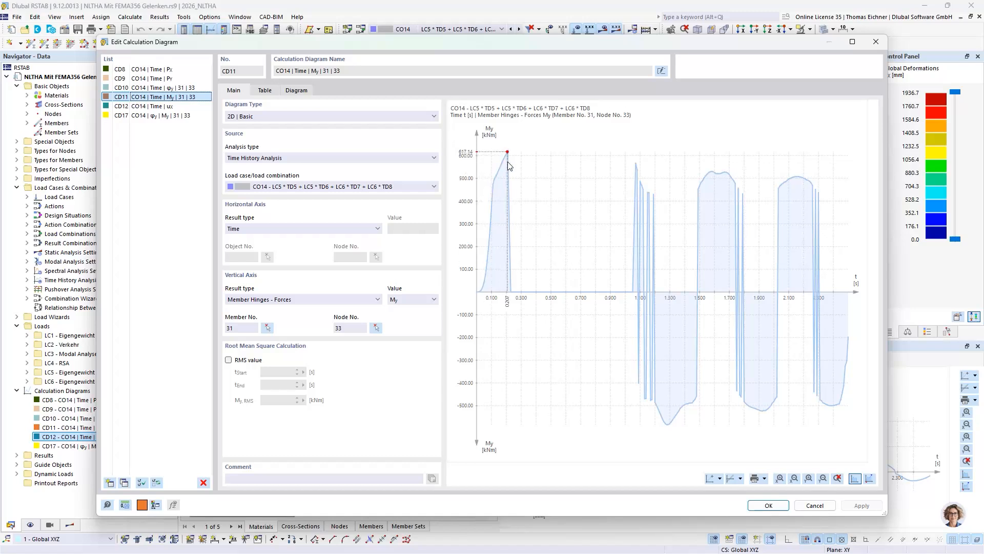
pyautogui.moveTo(509, 163)
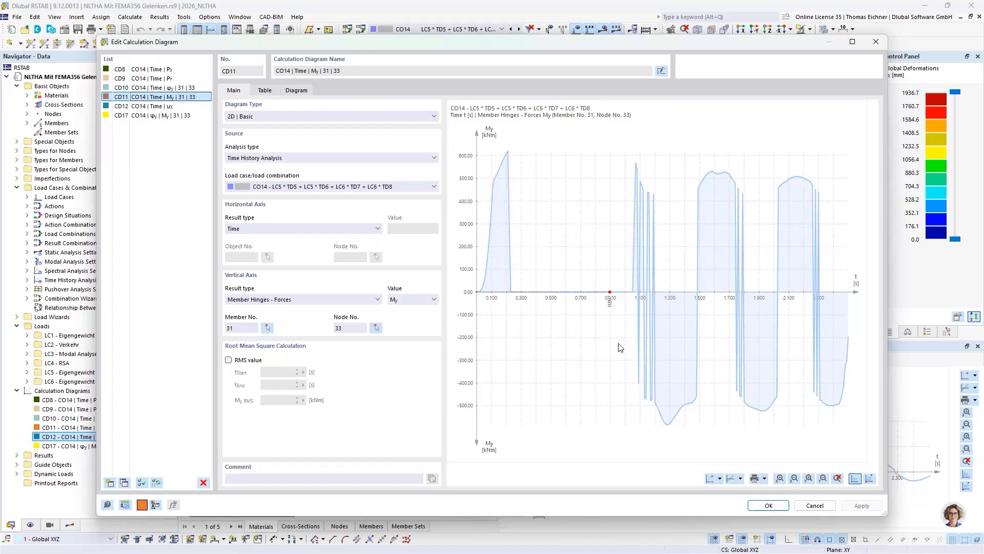
pyautogui.moveTo(668, 426)
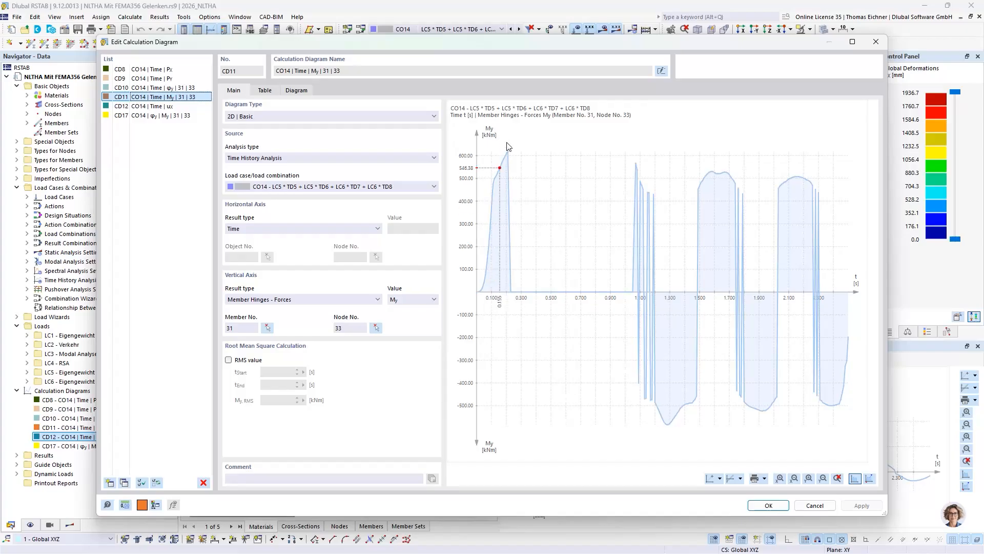
pyautogui.click(875, 42)
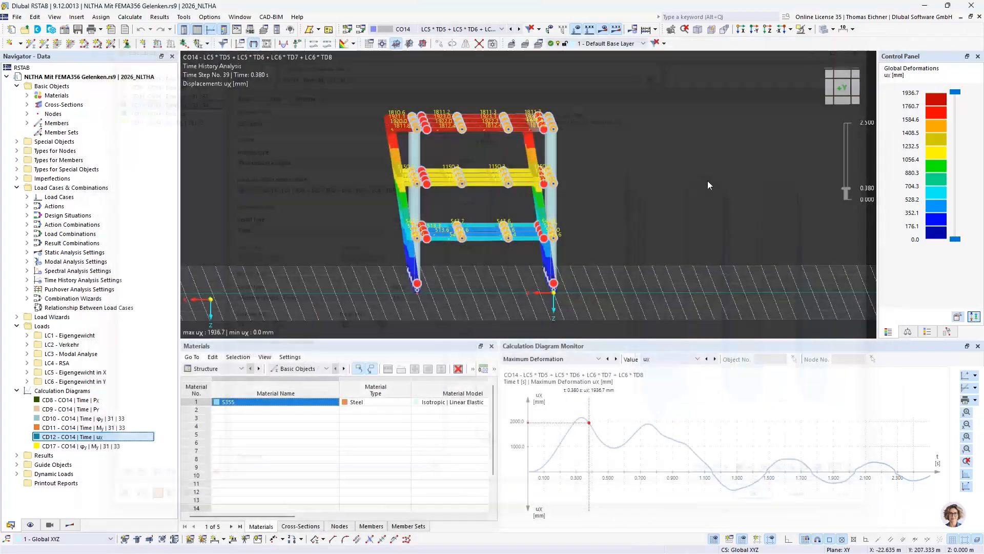
# Step: Show the time history analysis results by member with the local plastic deformation ratios, and widen the table to reveal all columns
pyautogui.click(228, 369)
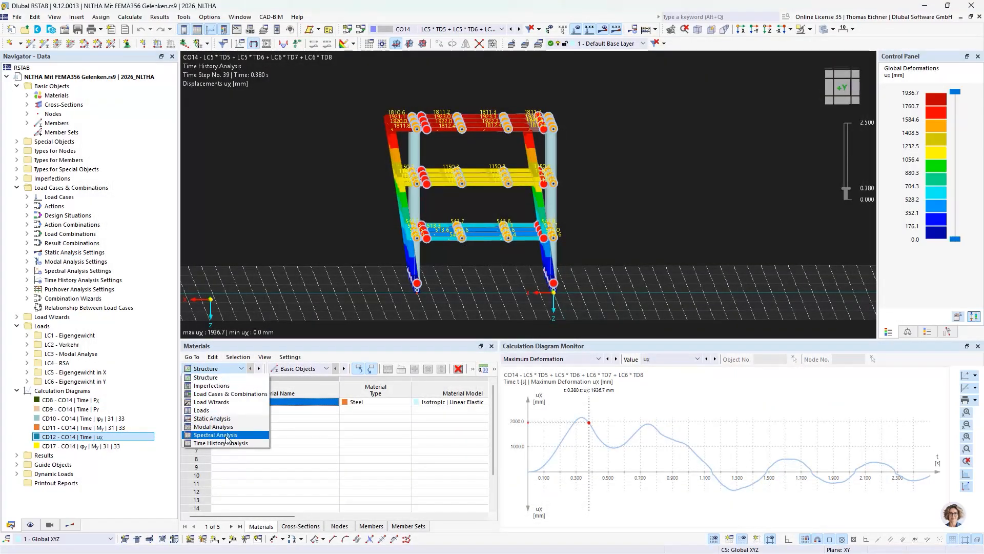
pyautogui.click(224, 441)
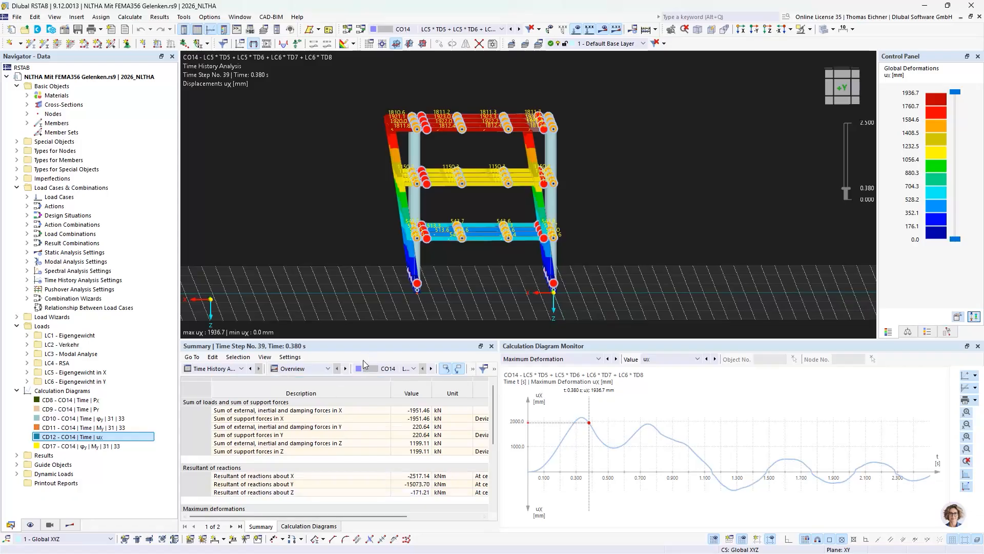
pyautogui.click(303, 369)
pyautogui.click(305, 394)
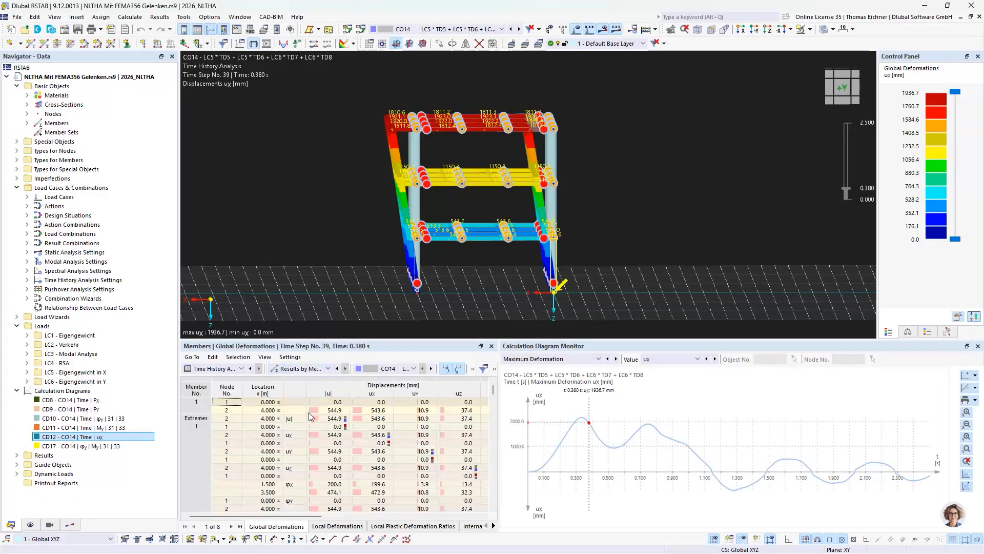
pyautogui.click(384, 526)
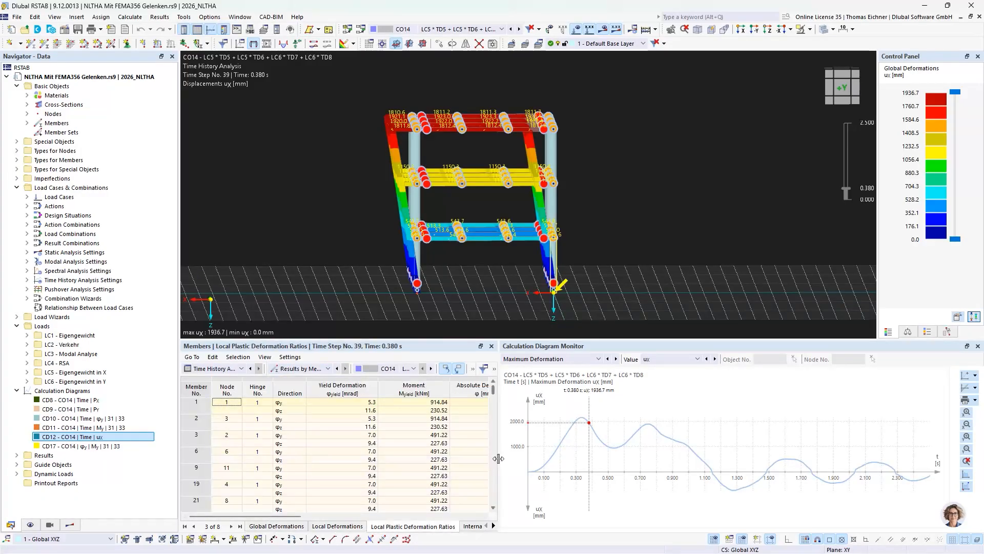
pyautogui.moveTo(891, 458); pyautogui.dragTo(896, 459)
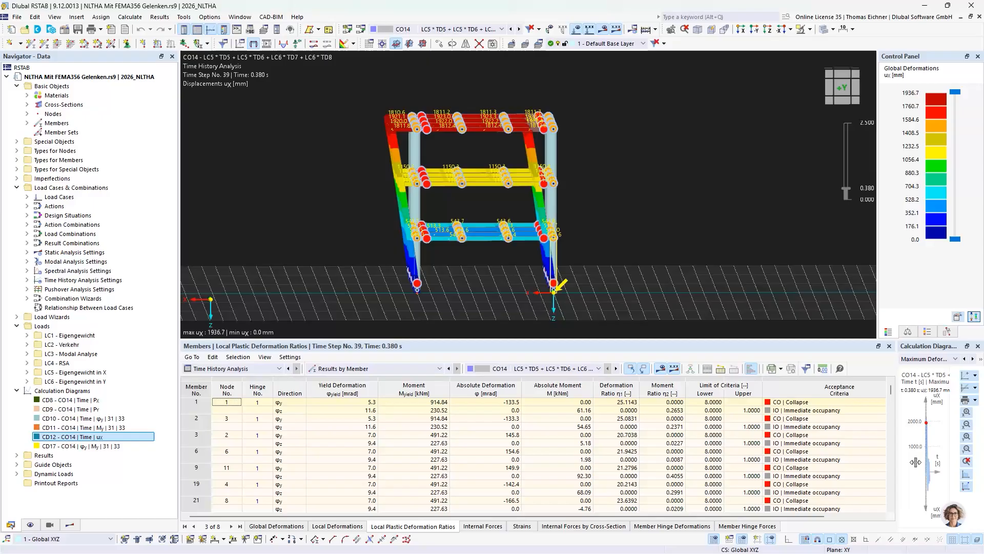
# Step: Examine the yield moments, deformation ratios and acceptance criteria of the plastic hinges for members such as 1, 19 and 44
pyautogui.click(800, 403)
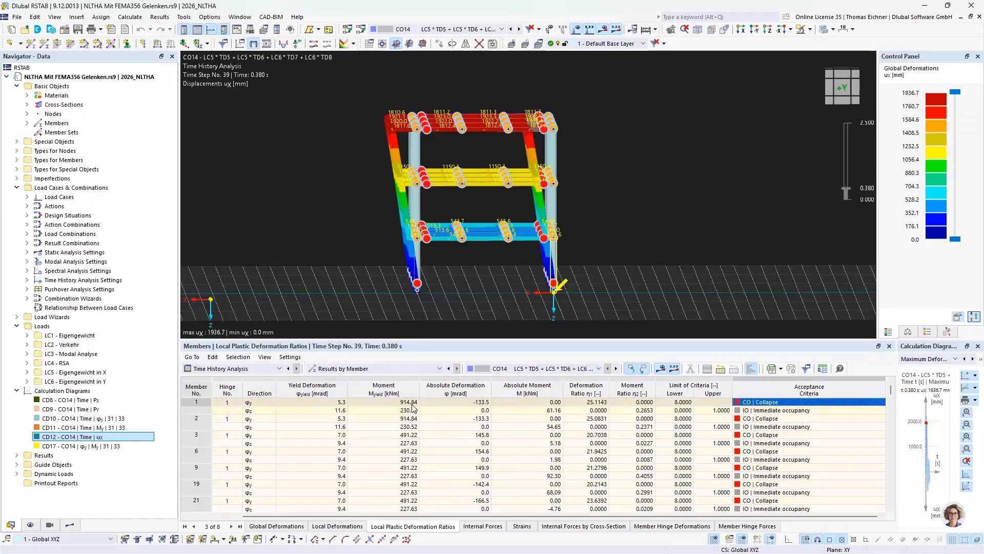
pyautogui.click(405, 420)
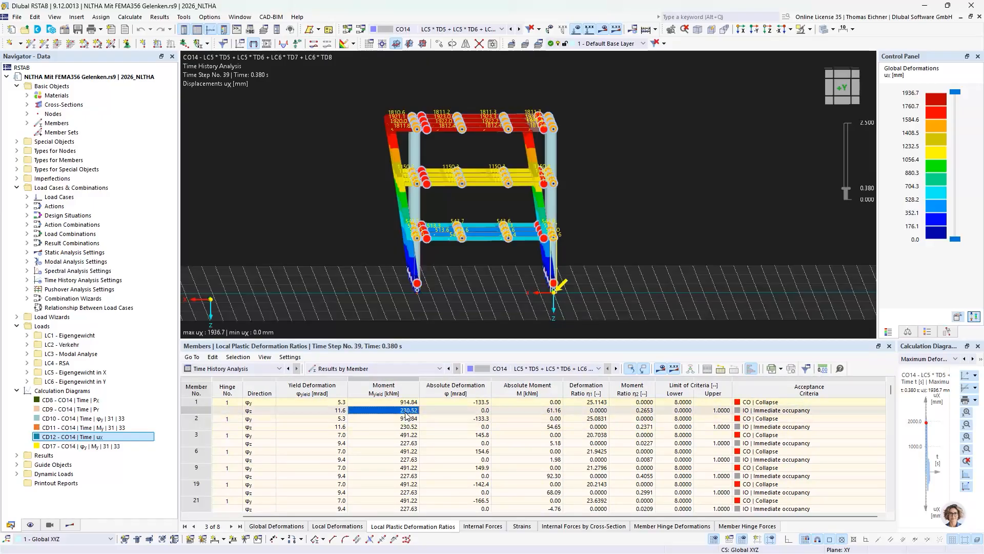
pyautogui.scroll(-2, 403, 438)
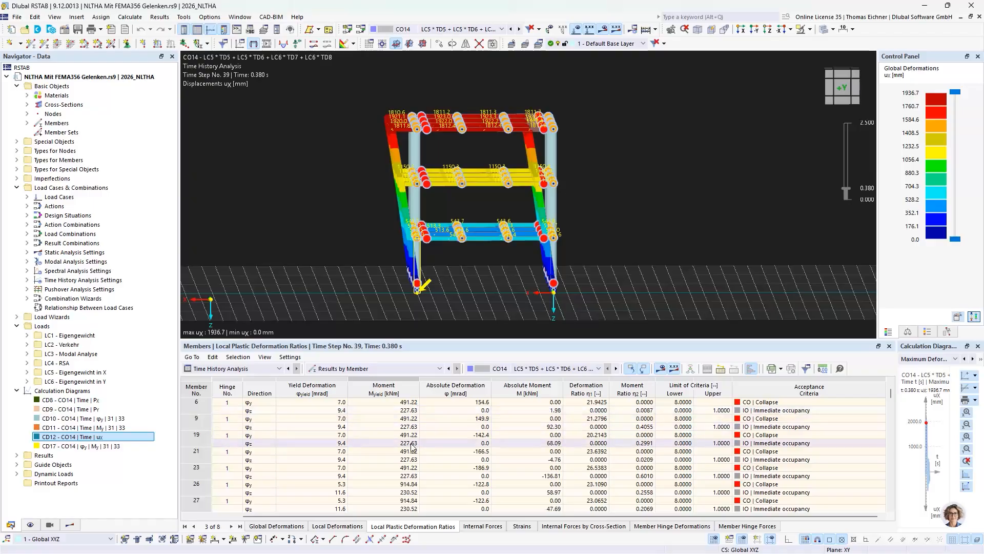
pyautogui.click(403, 451)
pyautogui.click(408, 435)
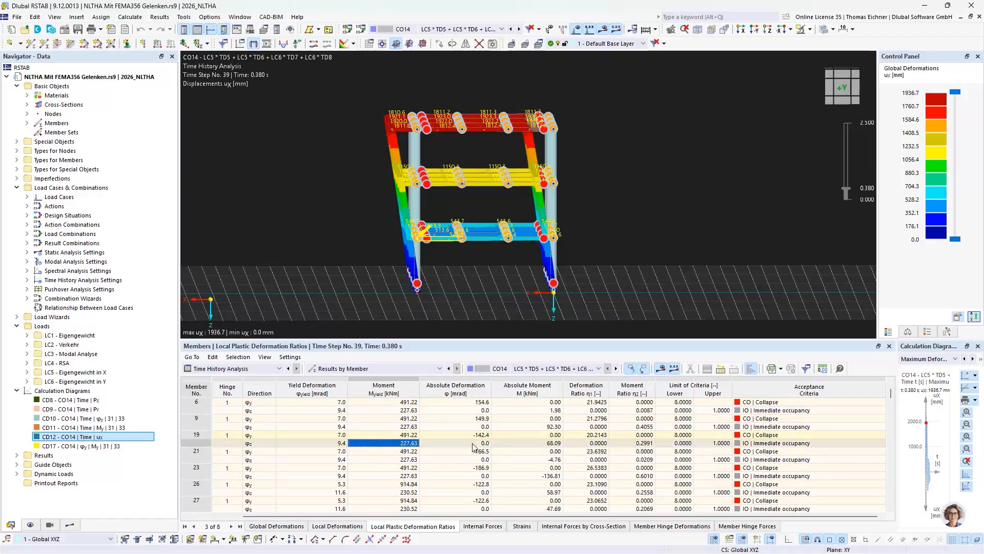
pyautogui.click(718, 437)
pyautogui.scroll(-4, 410, 451)
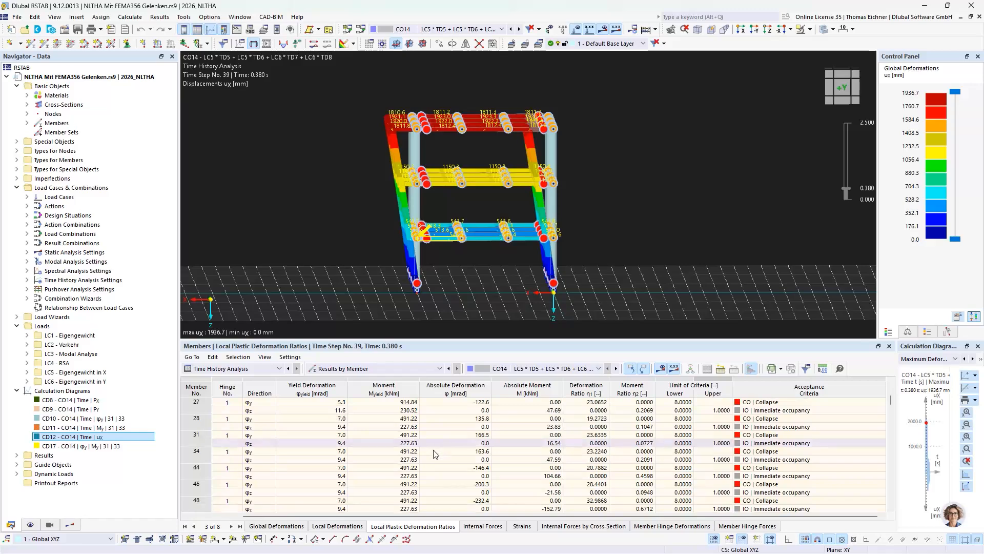
pyautogui.click(409, 460)
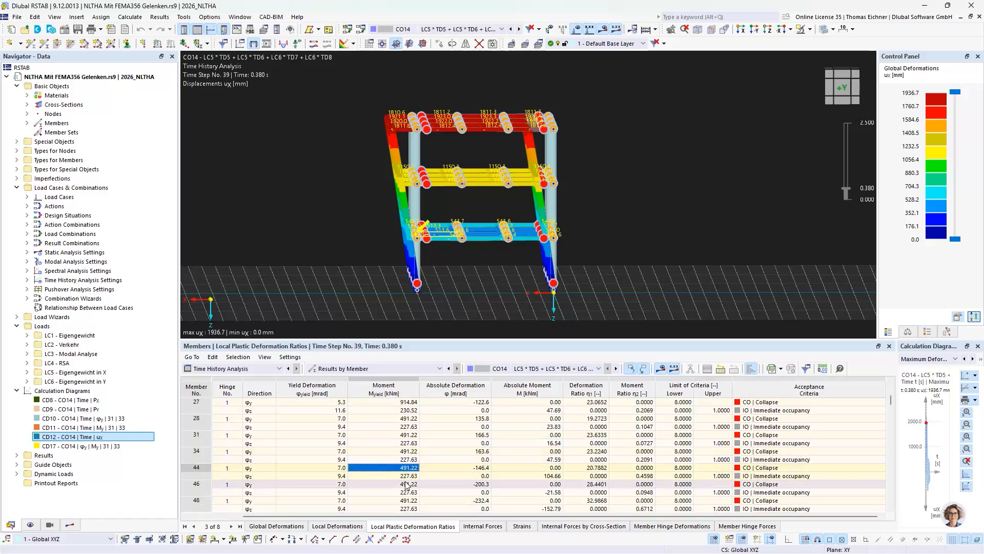
# Step: Advance the results to time step 47 (0.460 s), examining the plastic deformation ratios for members such as 34 and 46, and widen the calculation diagram monitor
pyautogui.click(407, 485)
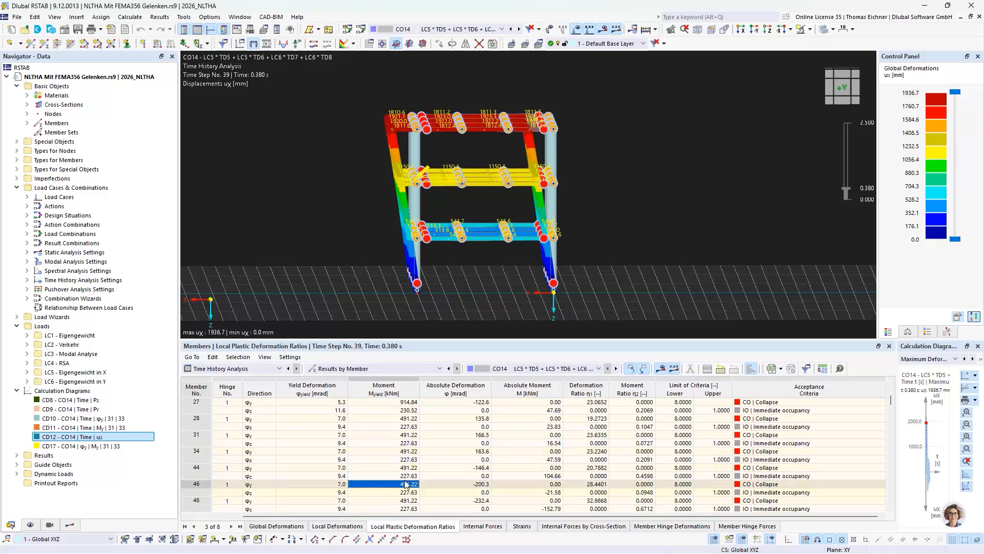
pyautogui.click(69, 524)
pyautogui.click(149, 96)
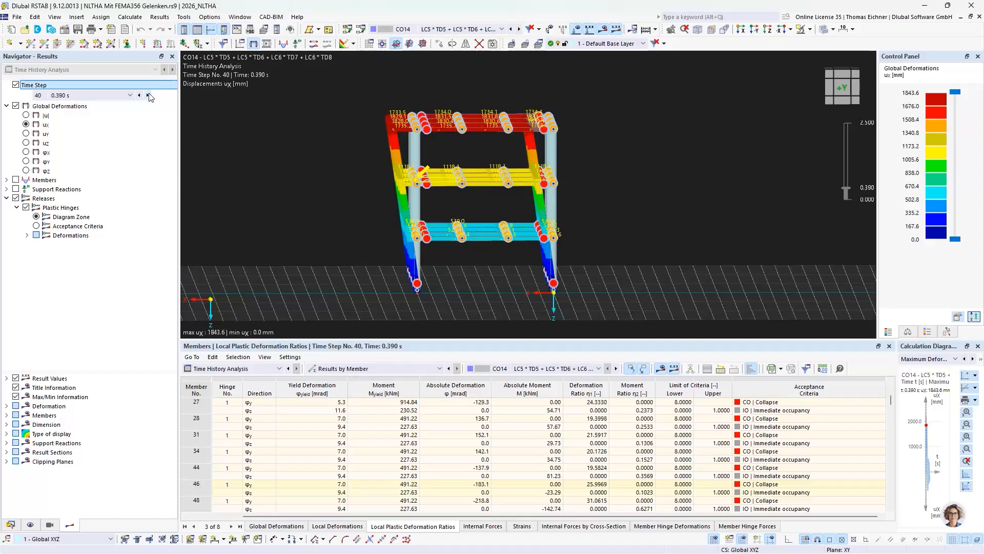
pyautogui.click(149, 95)
pyautogui.click(149, 95)
pyautogui.click(148, 95)
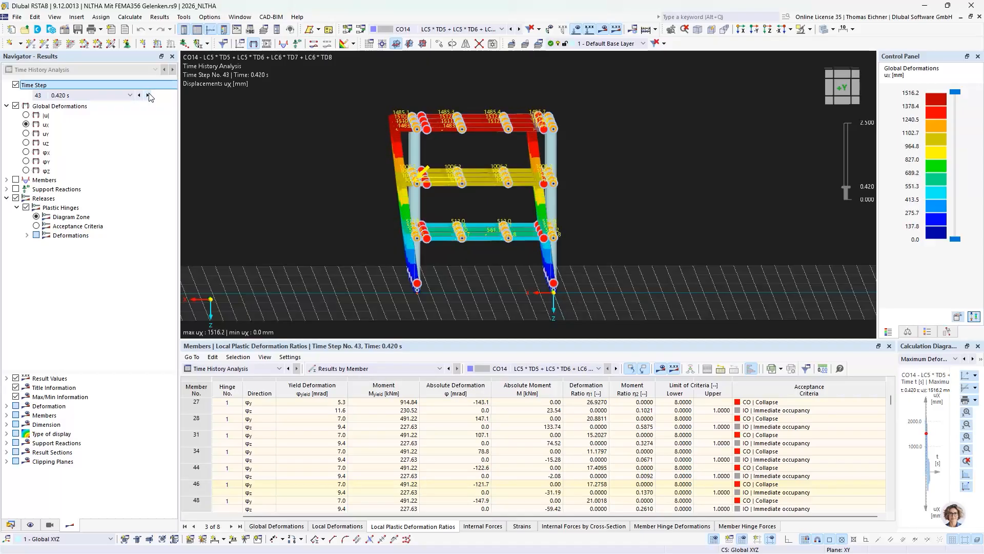
pyautogui.click(149, 95)
pyautogui.click(148, 95)
pyautogui.click(149, 96)
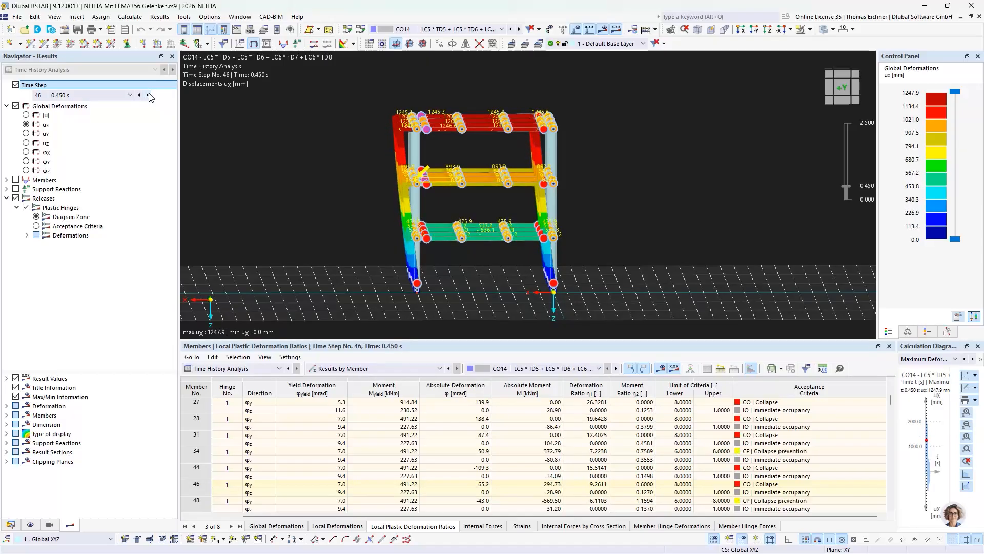
pyautogui.click(148, 96)
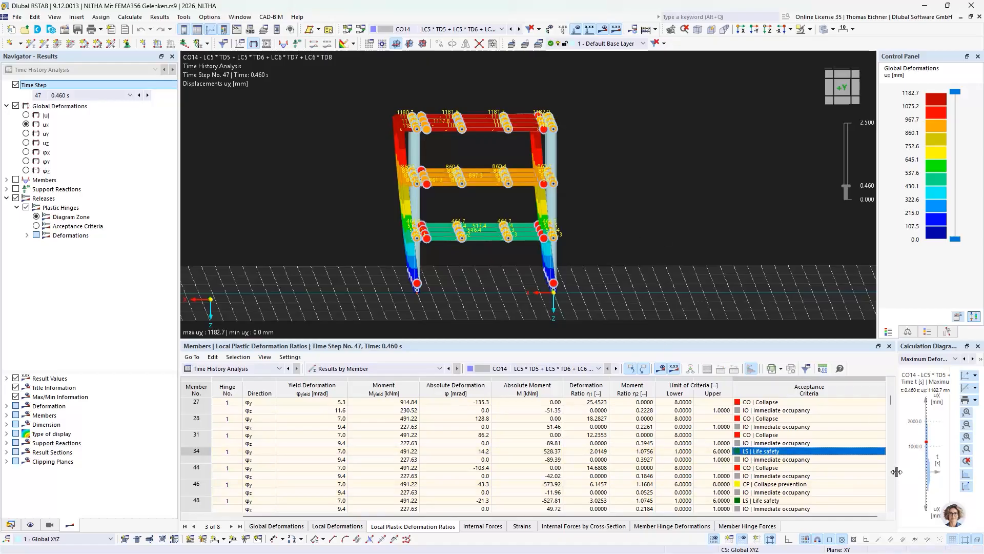
pyautogui.moveTo(896, 472); pyautogui.dragTo(678, 474)
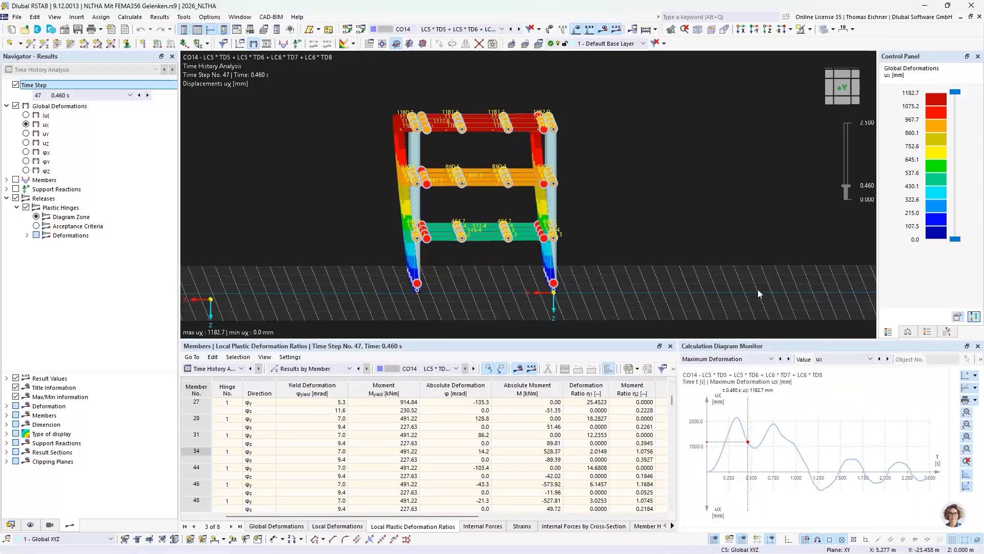
# Step: Switch to RFEM and activate the model Plastic_RC_Hinge_NC_last_row.rf6, centring the column in the view
pyautogui.click(929, 7)
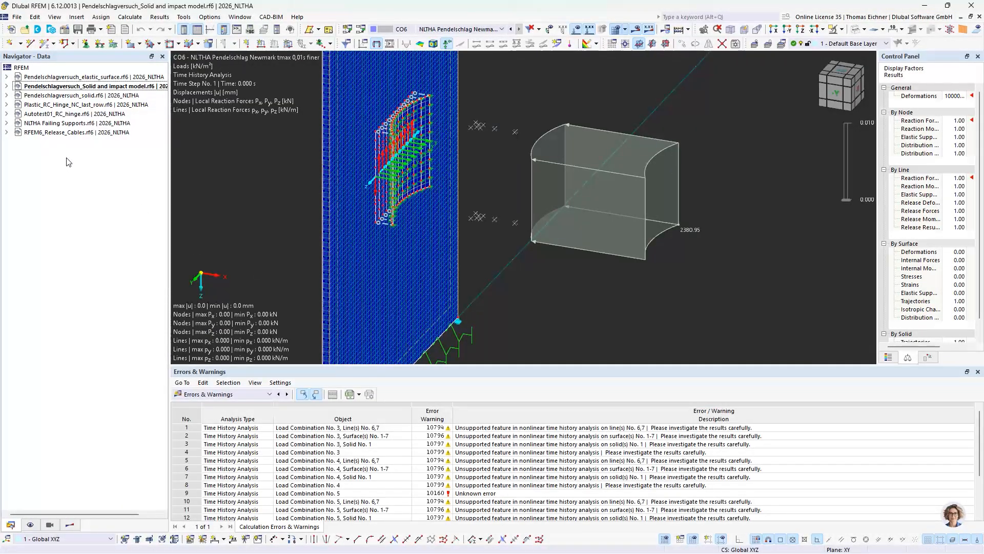
pyautogui.click(61, 115)
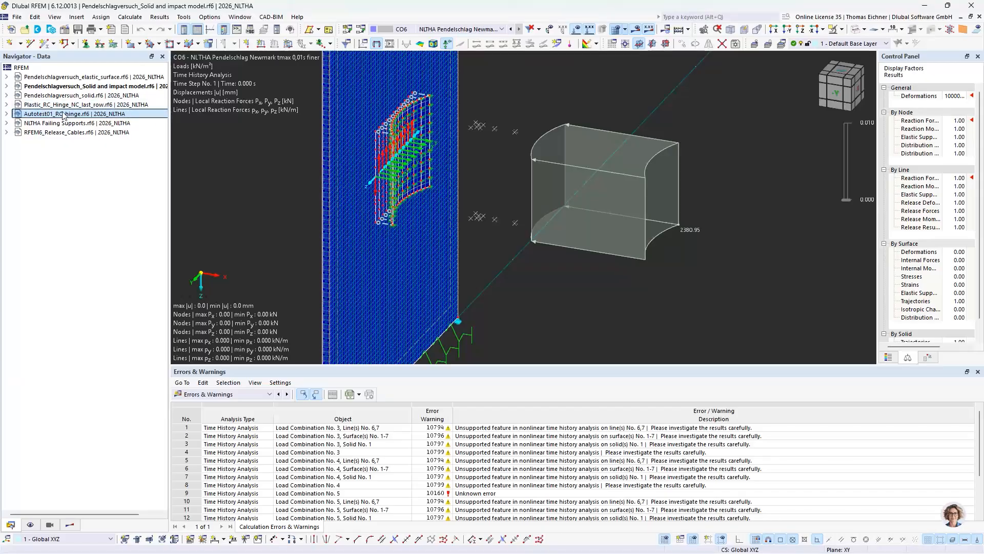
pyautogui.click(70, 105)
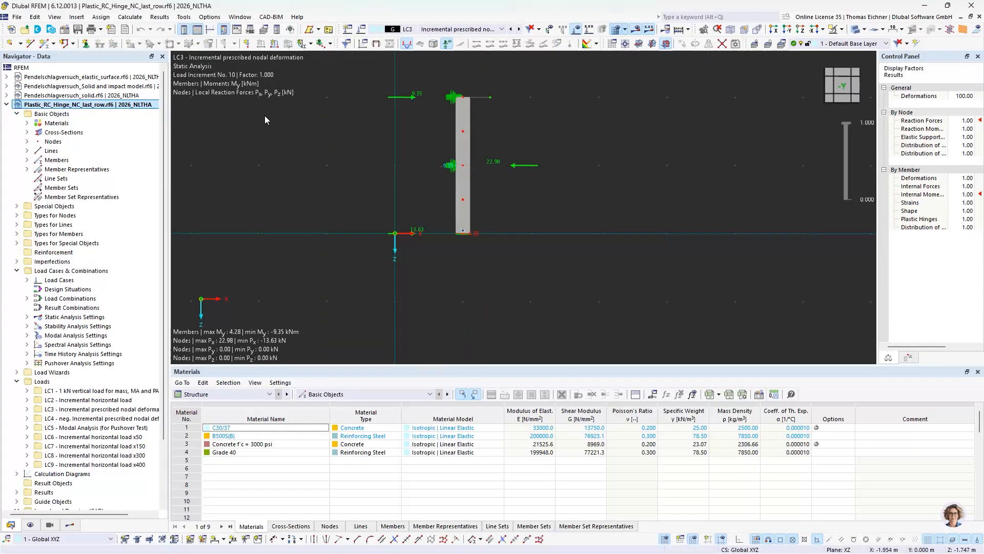
pyautogui.moveTo(264, 116); pyautogui.dragTo(350, 208, button='middle')
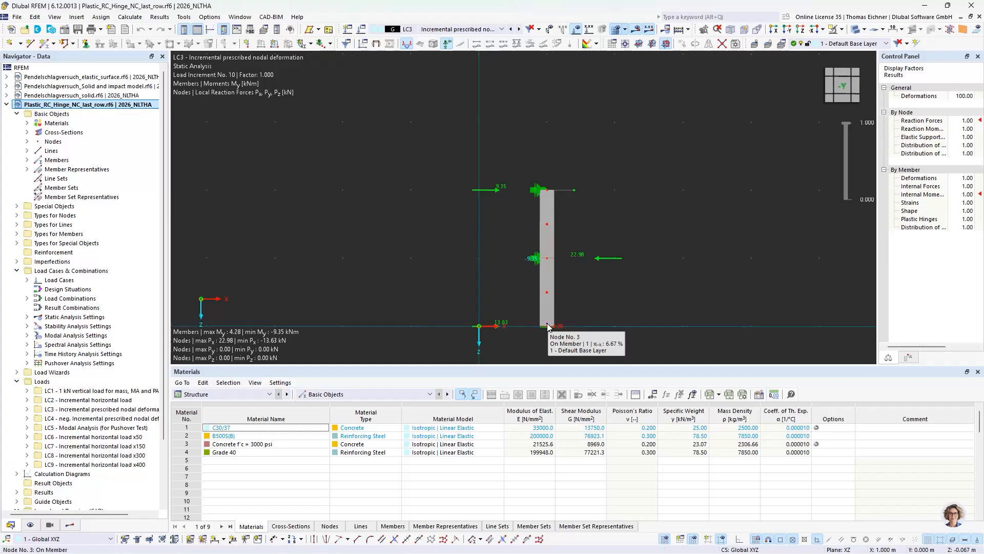
pyautogui.moveTo(427, 273); pyautogui.dragTo(412, 242, button='middle')
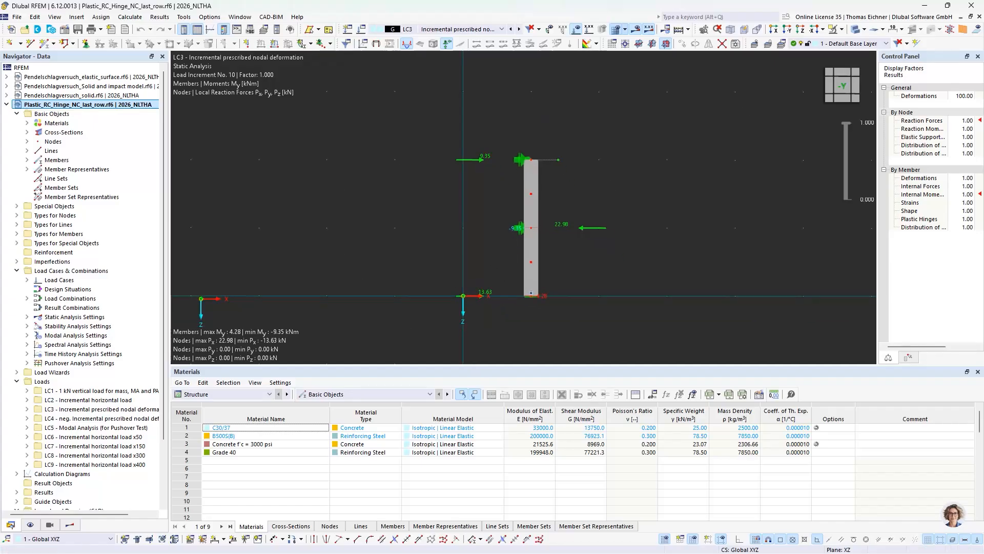
# Step: Open calculation diagram CD1 for LC2, examine the φy | My curve of the hinge on member 1 at node 1, and close it
pyautogui.scroll(-3, 45, 508)
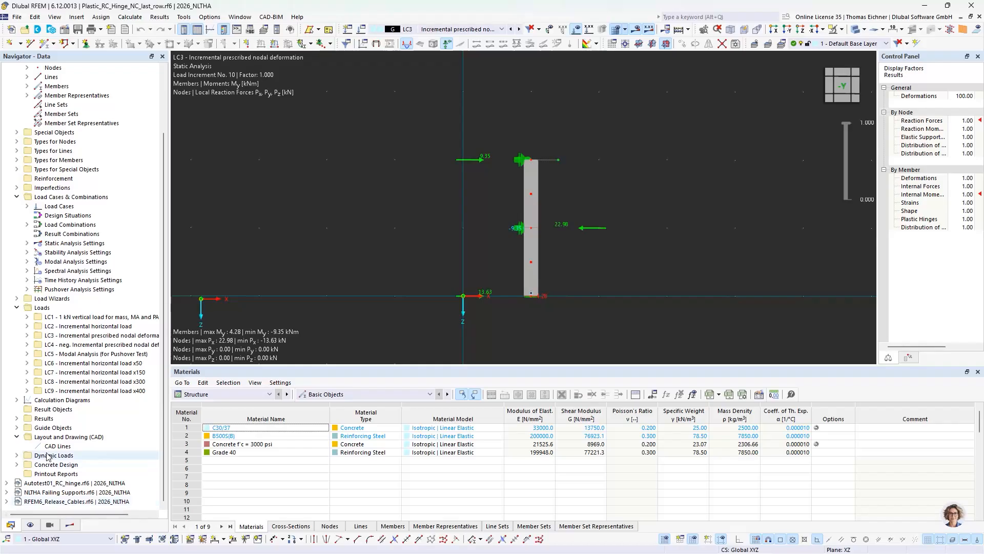
pyautogui.doubleClick(46, 436)
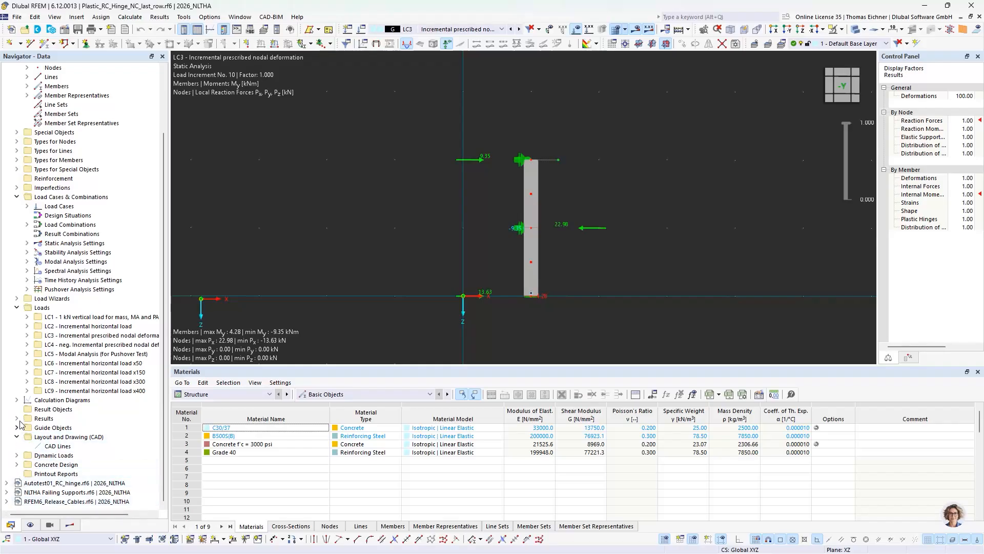
pyautogui.click(17, 400)
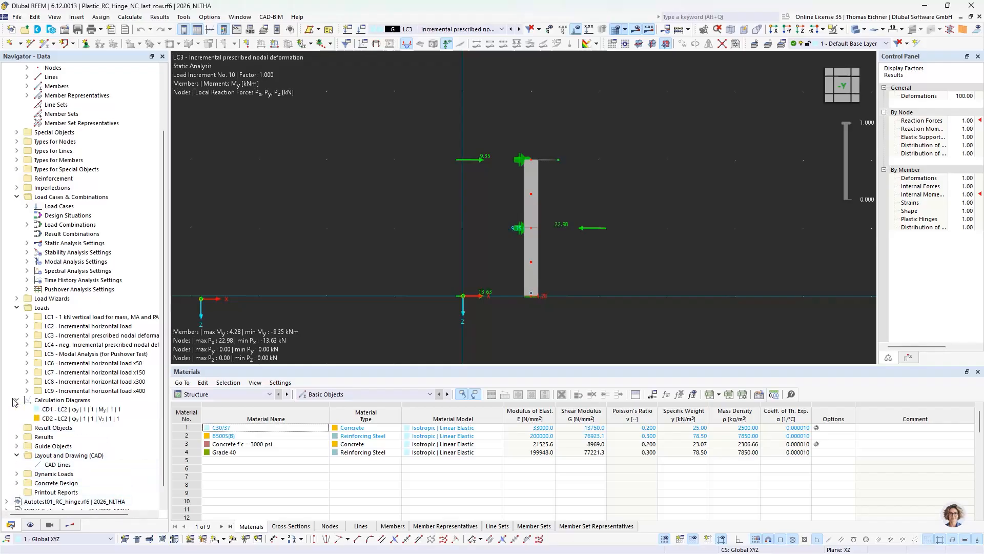
pyautogui.doubleClick(63, 410)
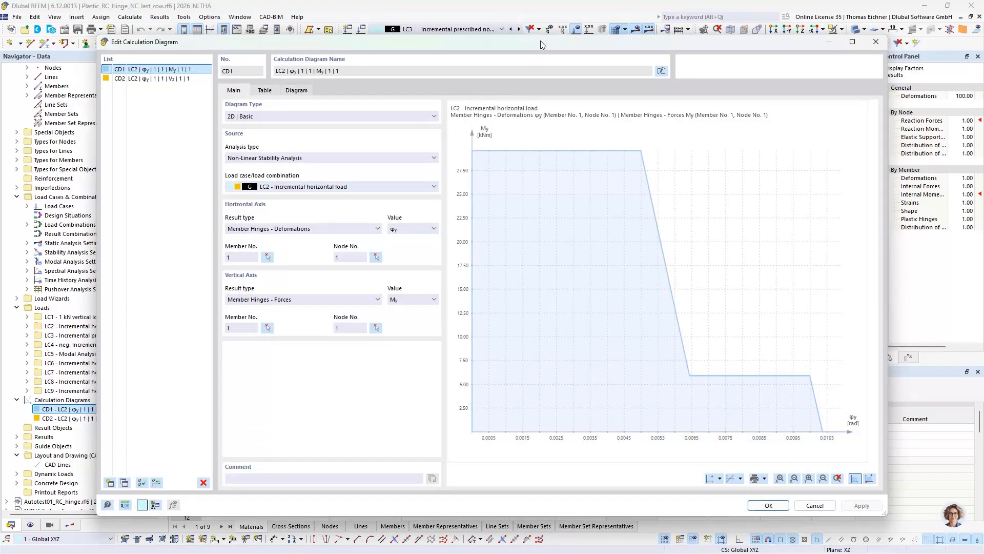
pyautogui.moveTo(538, 42); pyautogui.dragTo(103, 17)
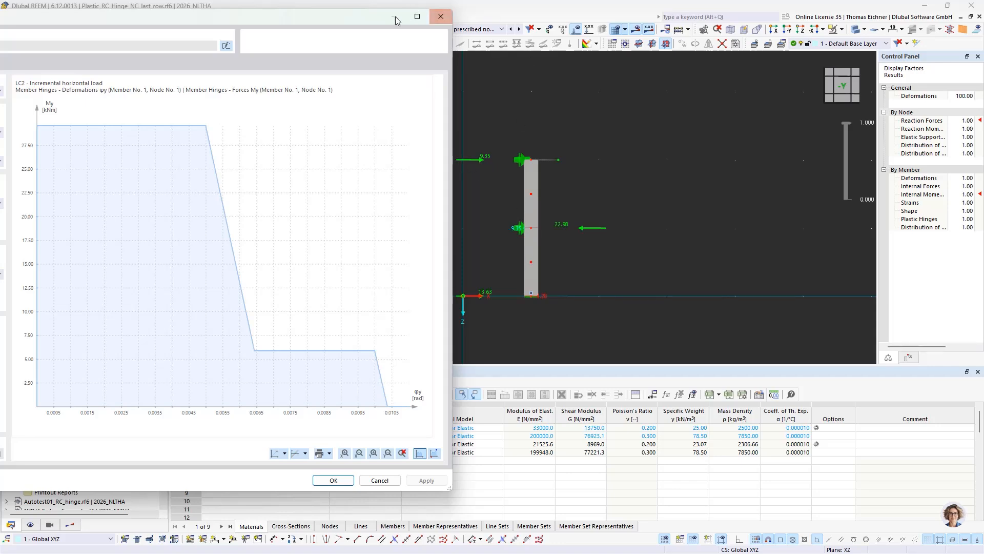
pyautogui.moveTo(369, 16); pyautogui.dragTo(404, 248)
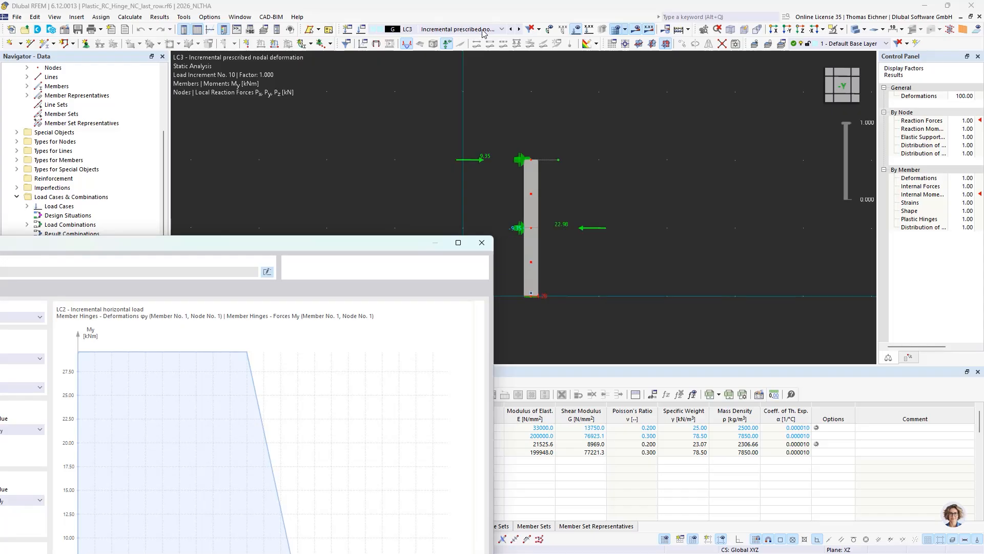
pyautogui.moveTo(327, 252); pyautogui.dragTo(313, 52)
pyautogui.moveTo(223, 48); pyautogui.dragTo(711, 105)
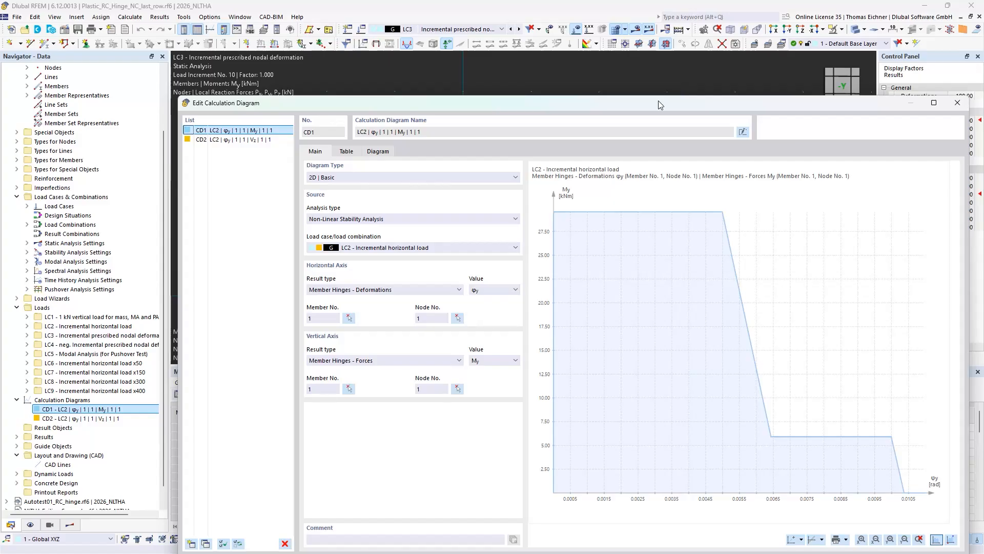
pyautogui.moveTo(659, 101); pyautogui.dragTo(151, 57)
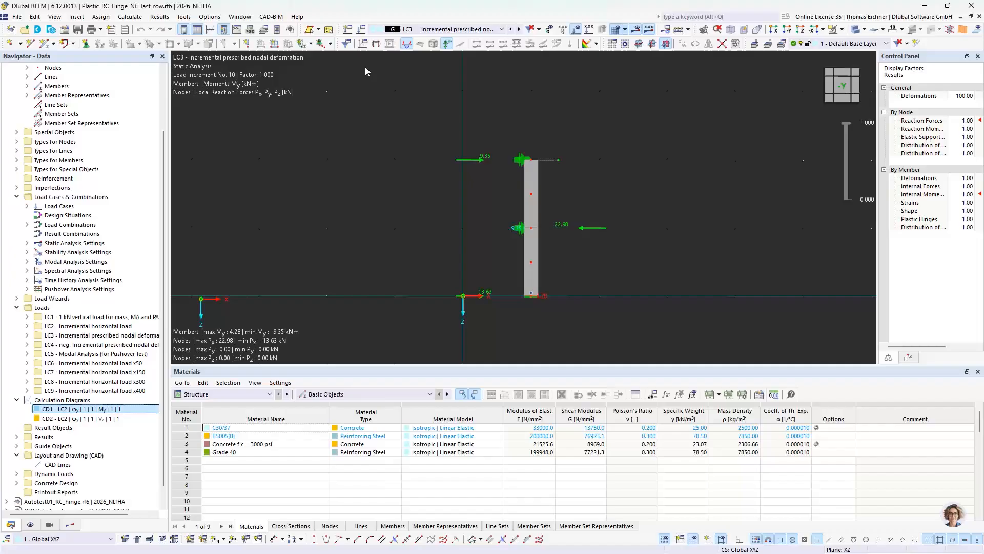
pyautogui.click(400, 59)
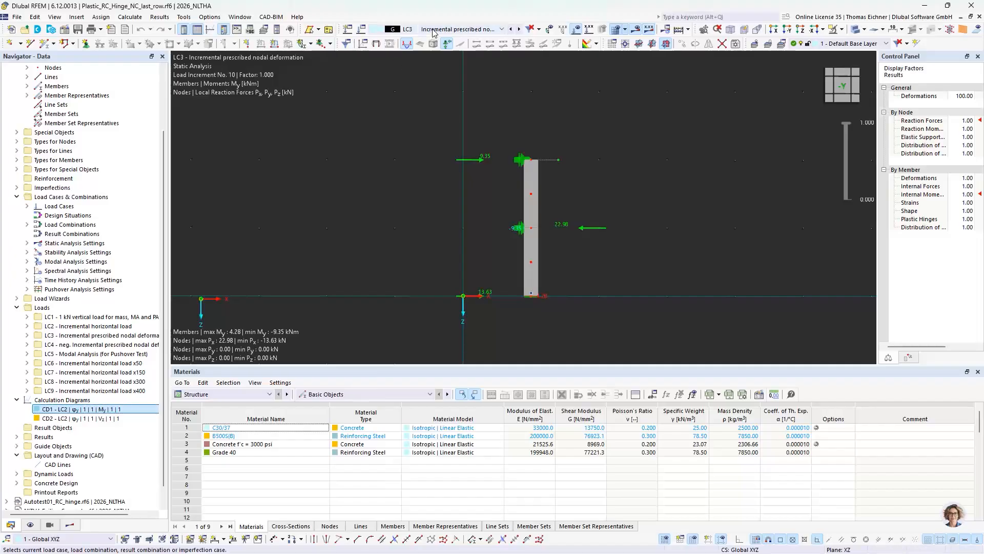
# Step: Display load case LC2, reopen calculation diagram CD1 to examine the end of its φy | My curve, and close it
pyautogui.click(435, 29)
pyautogui.click(442, 47)
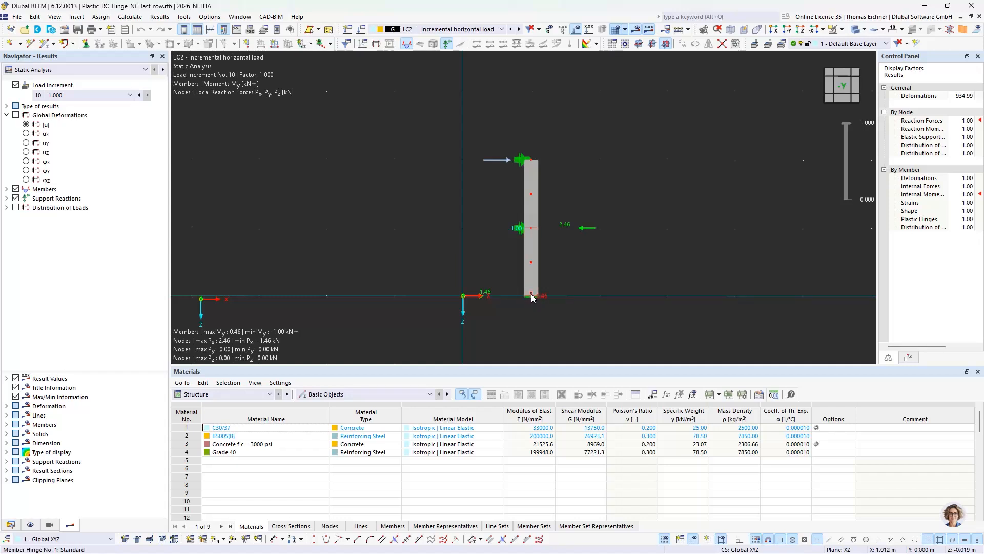
pyautogui.moveTo(534, 297)
pyautogui.click(11, 526)
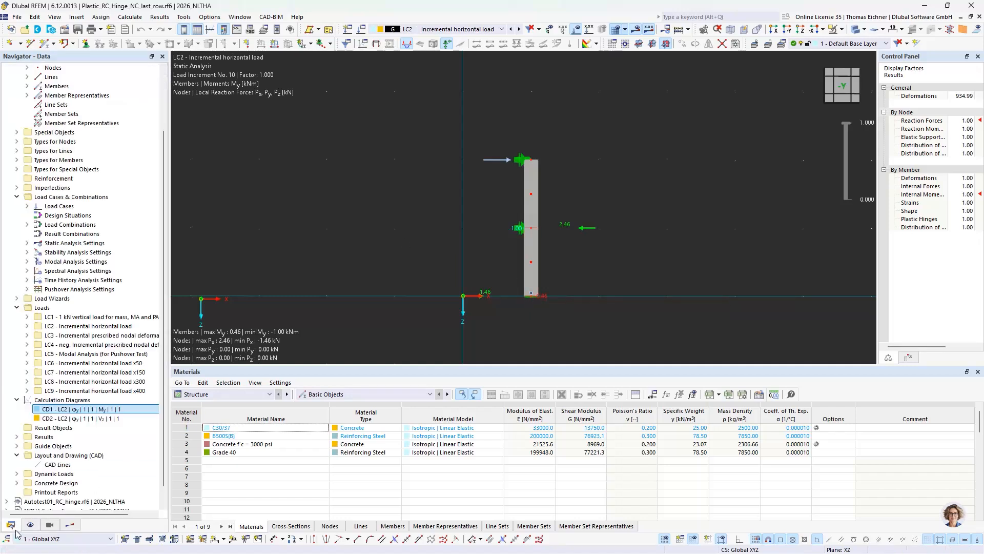
pyautogui.doubleClick(105, 409)
pyautogui.moveTo(218, 65); pyautogui.dragTo(323, 59)
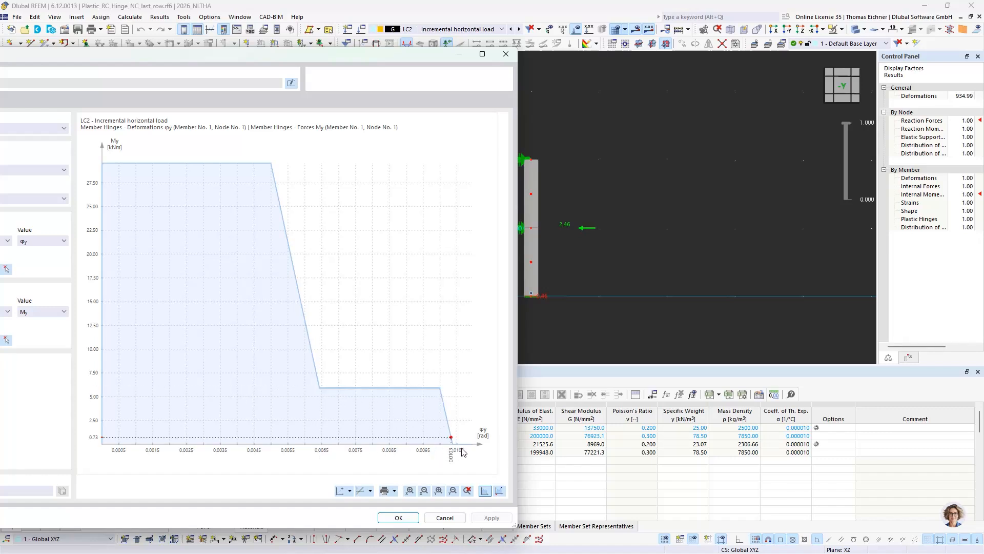
pyautogui.click(506, 54)
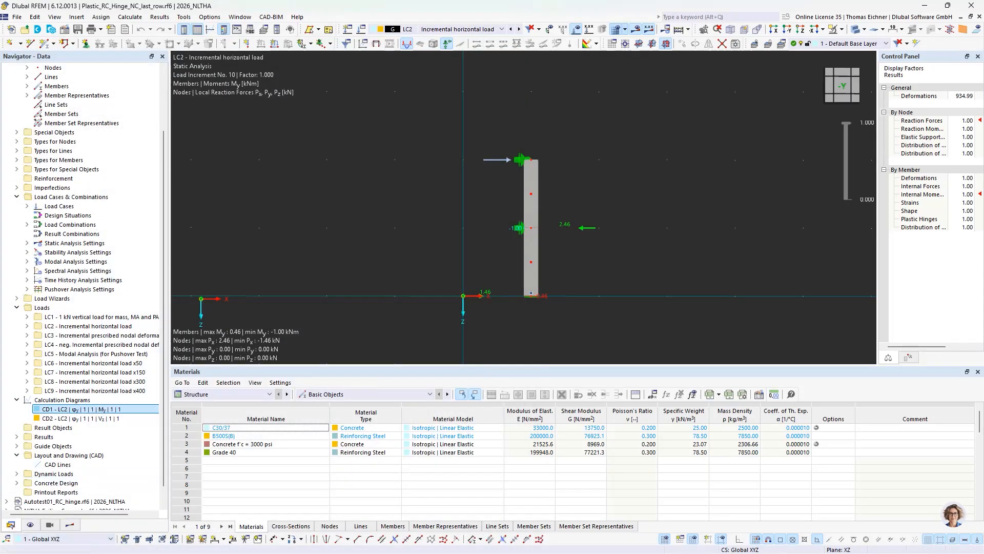
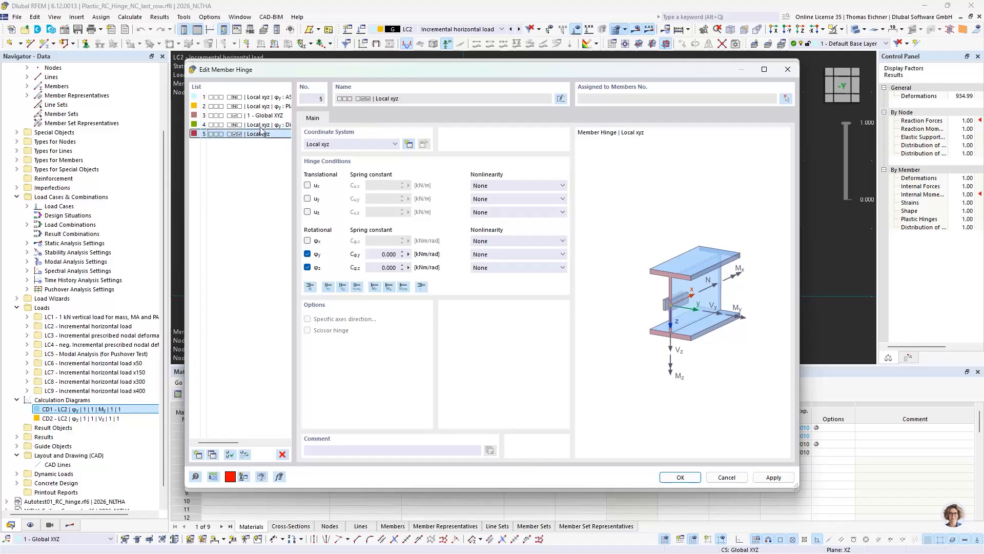
# Step: Look through the existing member hinges 1 to 4 and their φy nonlinearities
pyautogui.click(262, 125)
pyautogui.press('Up')
pyautogui.press('Up')
pyautogui.press('Up')
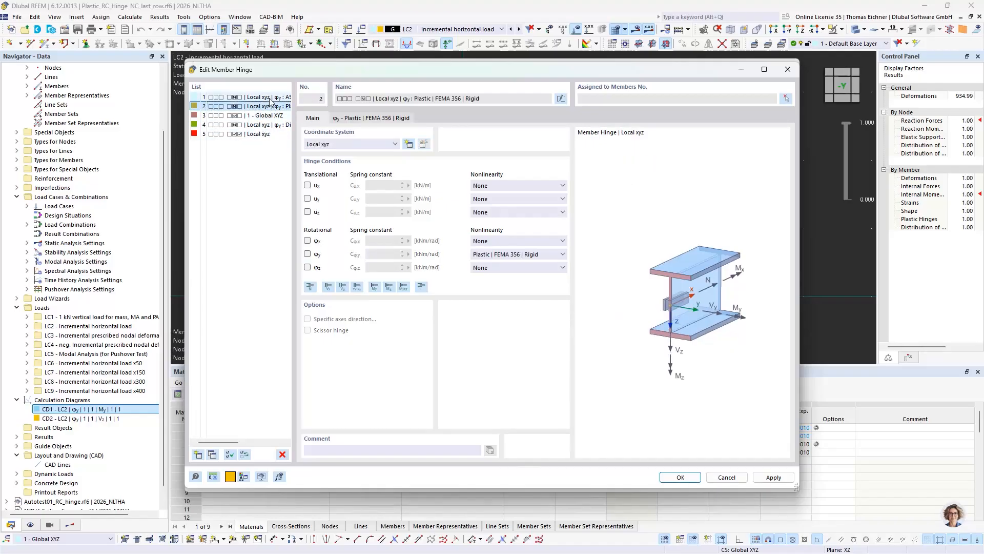
# Step: Clear the φy release of member hinge 5 and set its φy nonlinearity to ASCE/SEI 41-17 (Table 10-7) RC Beam Flexure
pyautogui.click(251, 133)
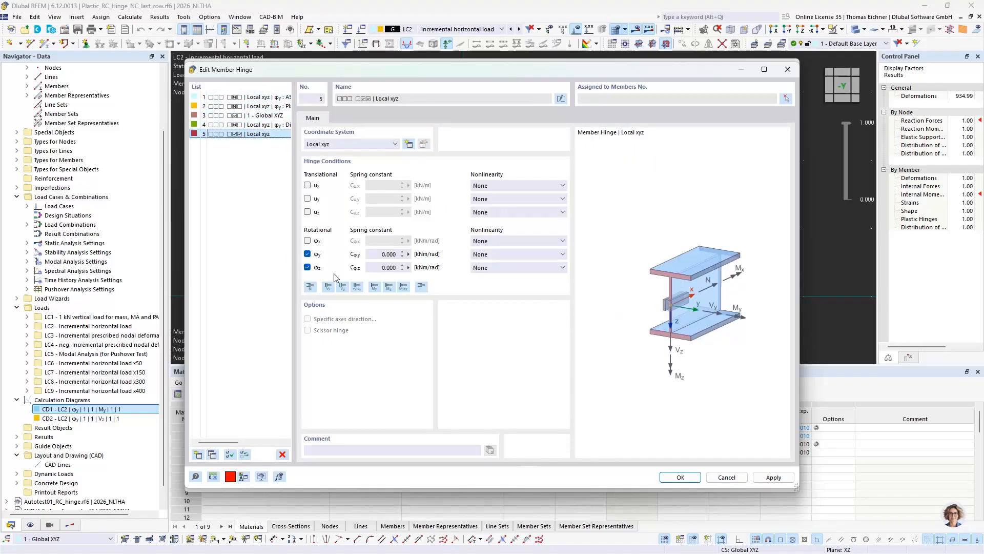
pyautogui.click(307, 254)
pyautogui.click(308, 254)
pyautogui.click(308, 254)
pyautogui.click(307, 253)
pyautogui.click(308, 254)
pyautogui.click(307, 254)
pyautogui.click(308, 253)
pyautogui.click(475, 254)
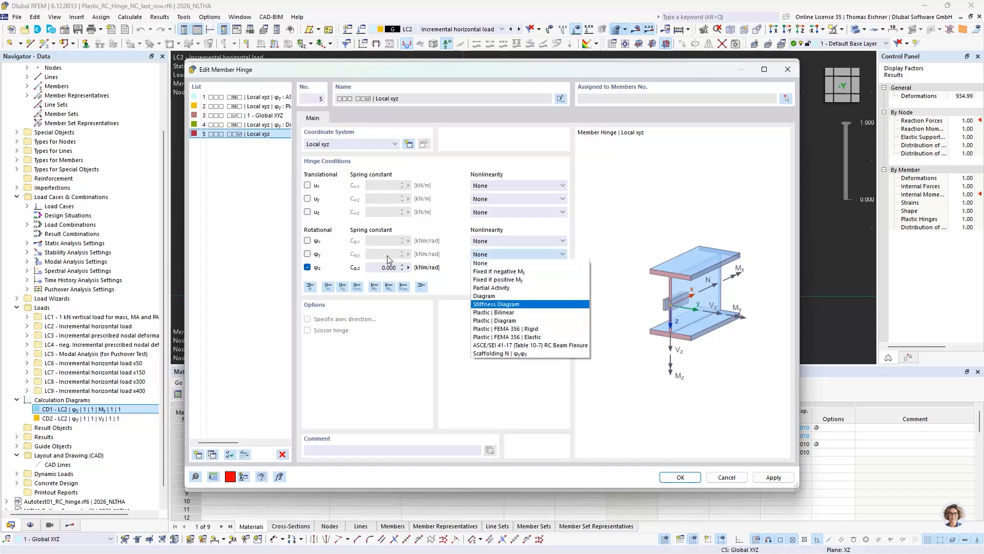
pyautogui.click(492, 345)
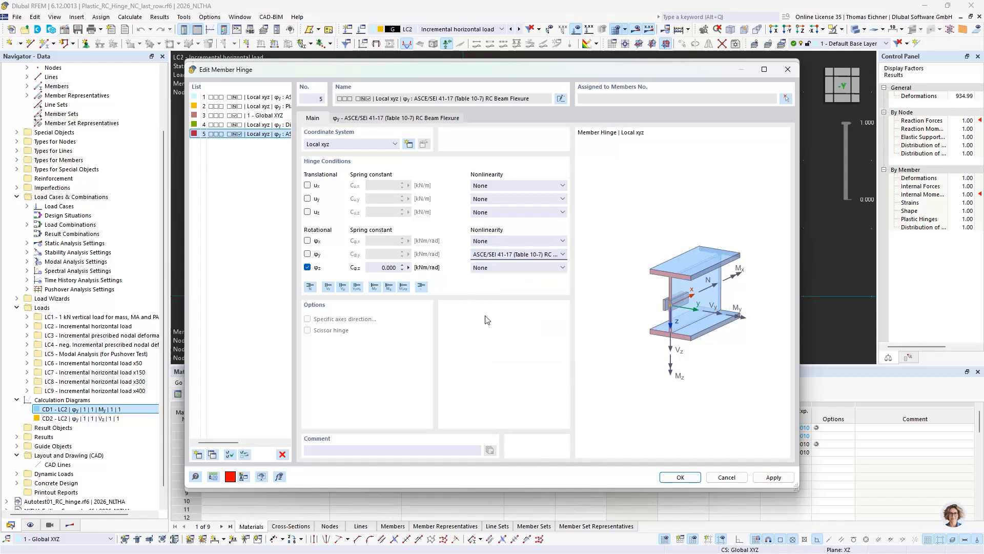
pyautogui.click(479, 255)
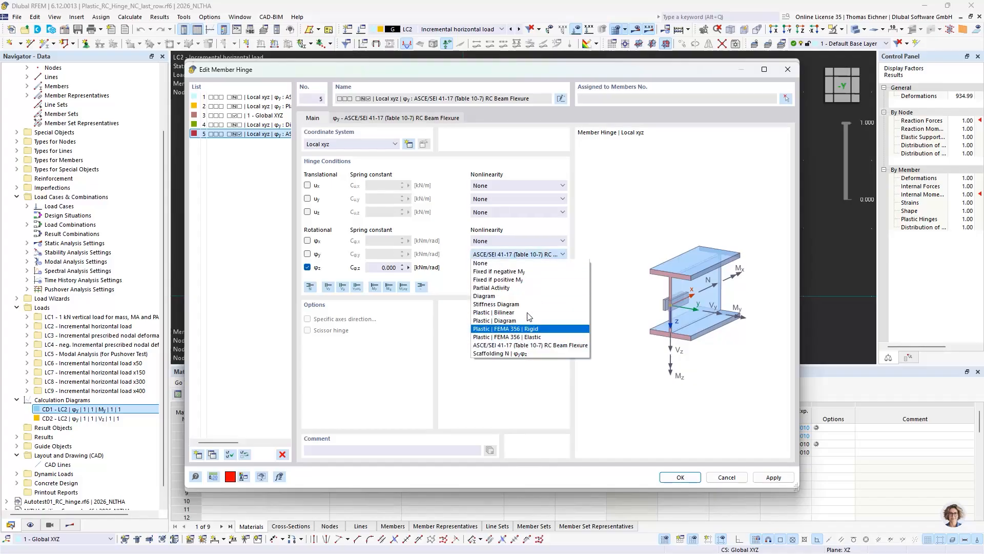
pyautogui.click(478, 254)
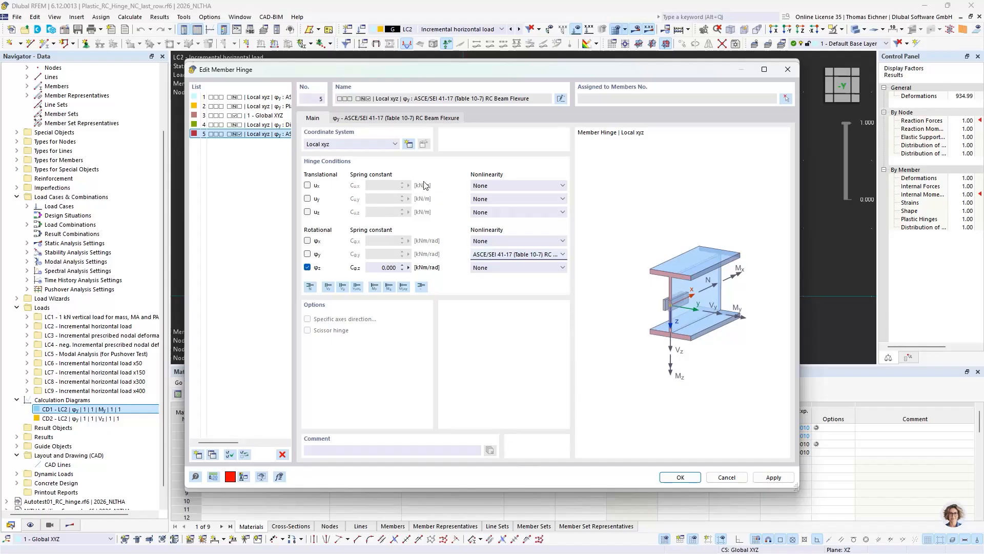
# Step: Examine the plastic diagram and acceptance criteria of hinge 5, and cancel the member hinge and member edits
pyautogui.click(398, 118)
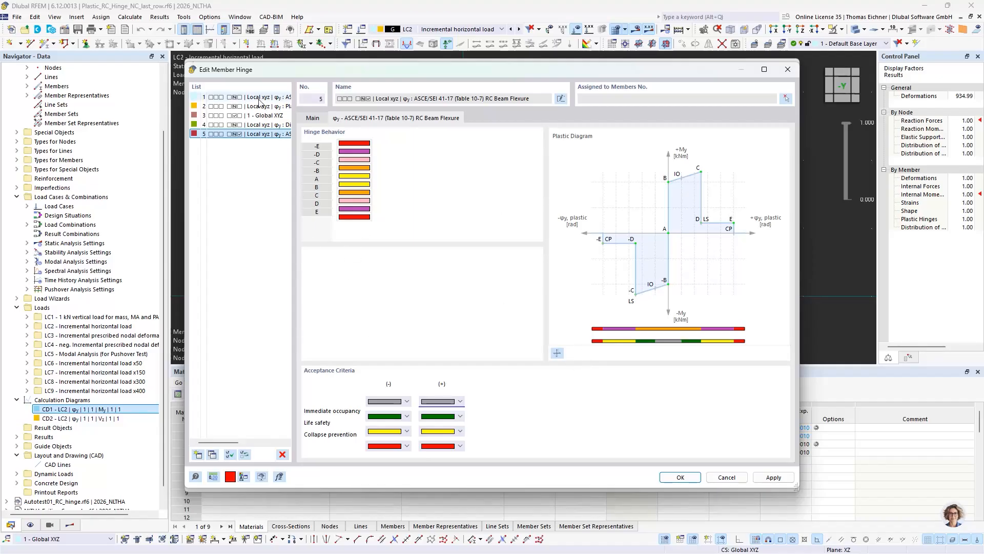
pyautogui.click(718, 476)
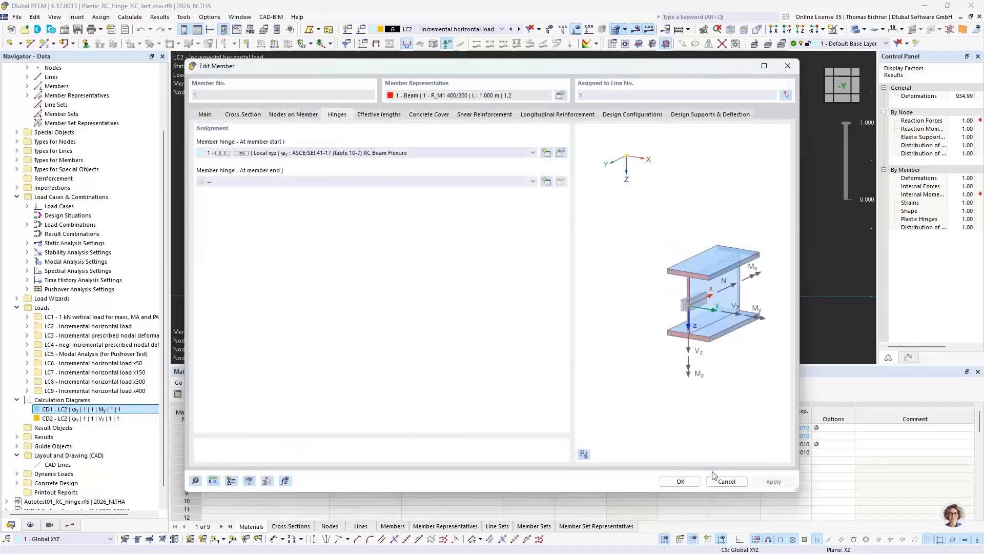
pyautogui.click(726, 481)
# Step: Open material 3, Concrete f'c = 3000 psi, to view its main properties, and close it
pyautogui.scroll(3, 108, 219)
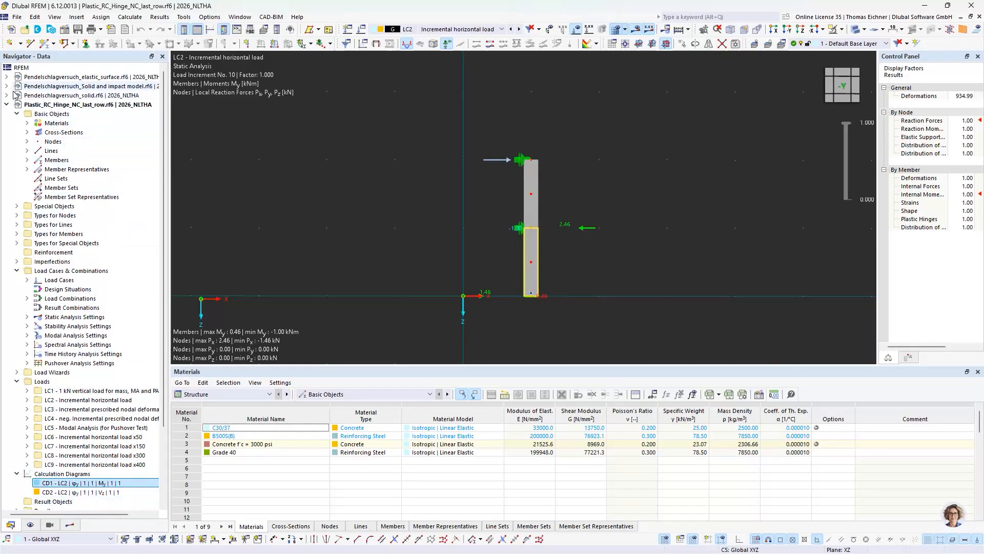
pyautogui.click(27, 123)
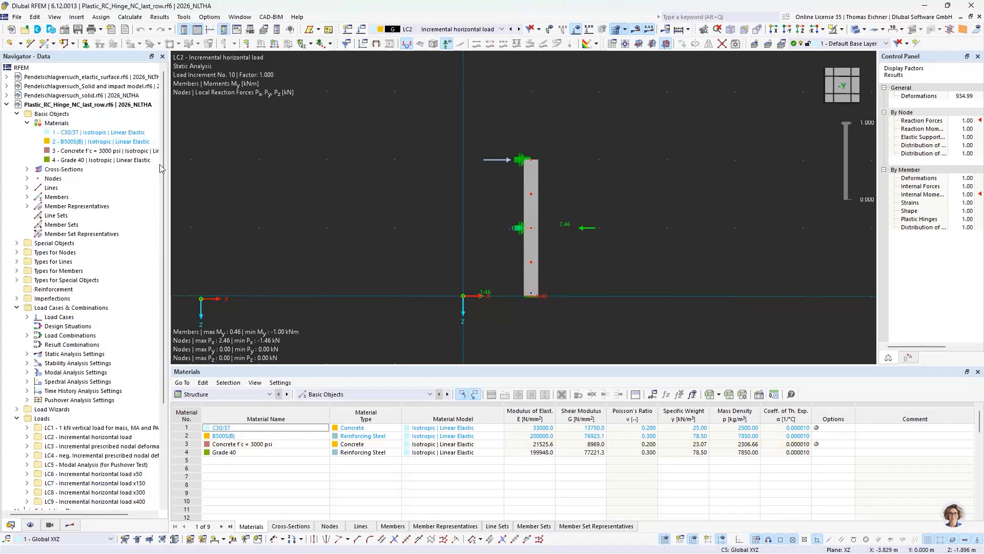
pyautogui.click(123, 151)
pyautogui.doubleClick(123, 151)
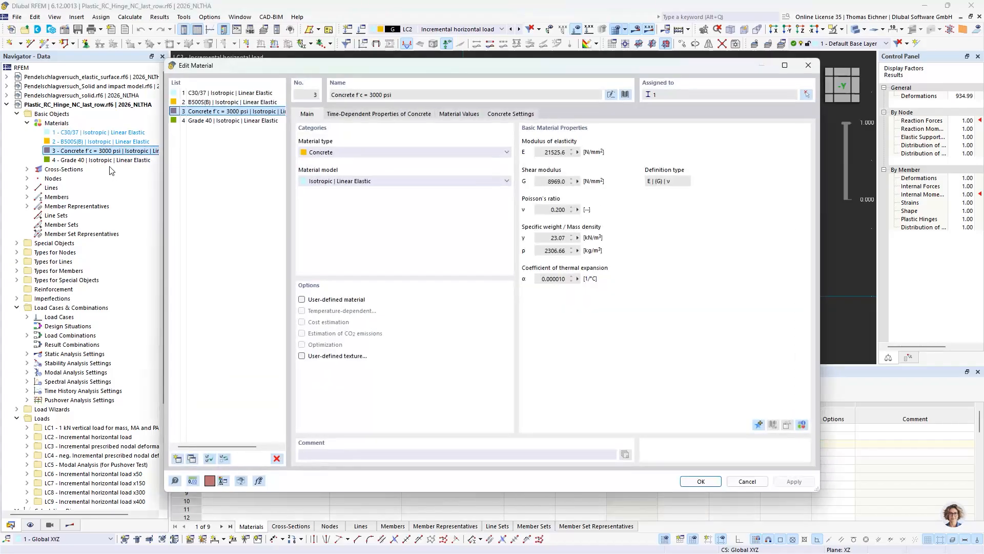
pyautogui.click(814, 63)
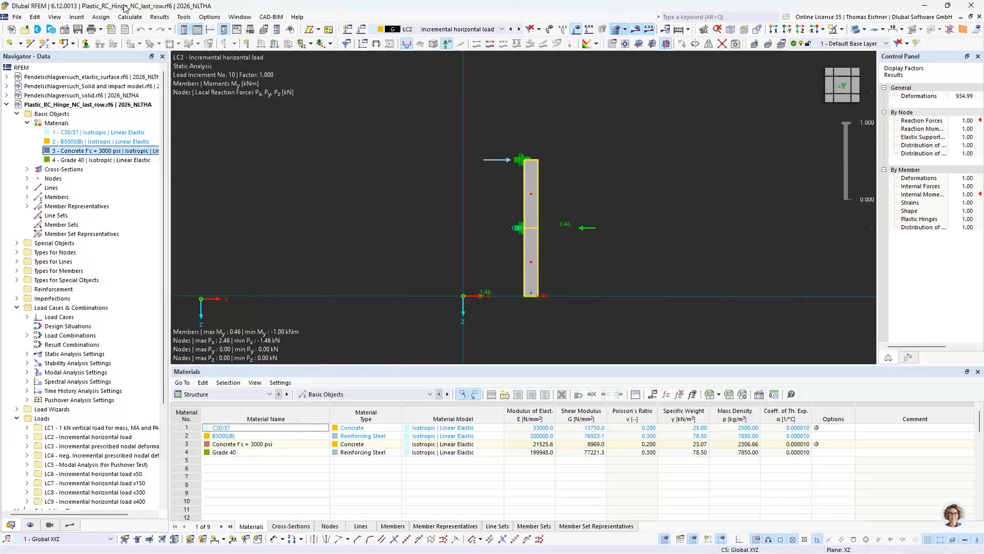
# Step: Check the activated add-ons and the concrete design standard in the model's base data, and close it
pyautogui.click(65, 30)
pyautogui.click(270, 53)
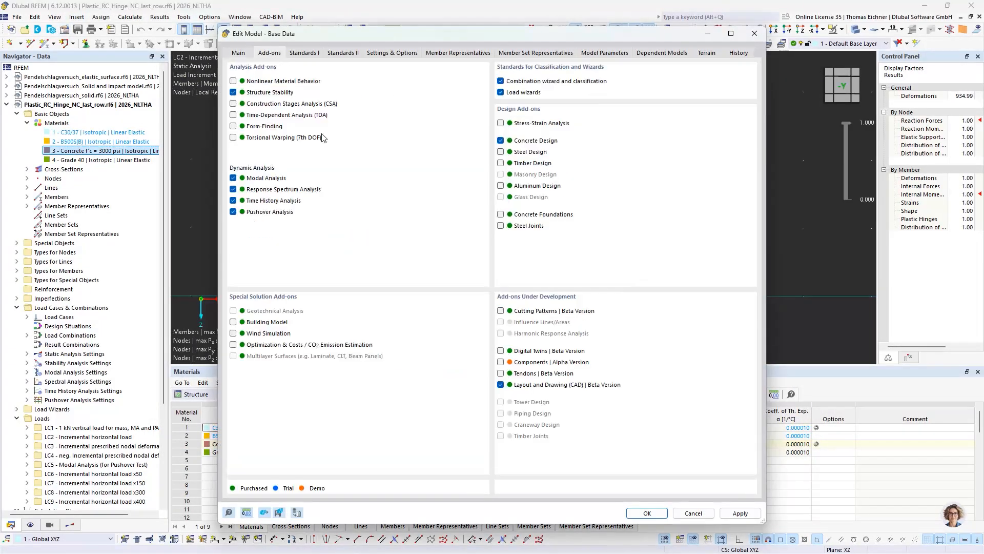
pyautogui.click(501, 140)
pyautogui.click(309, 53)
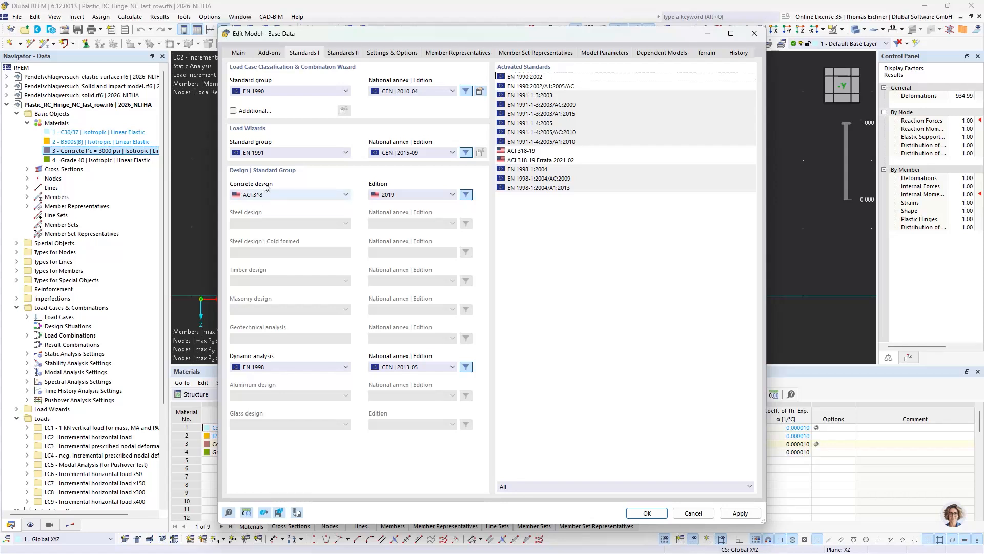
pyautogui.click(754, 33)
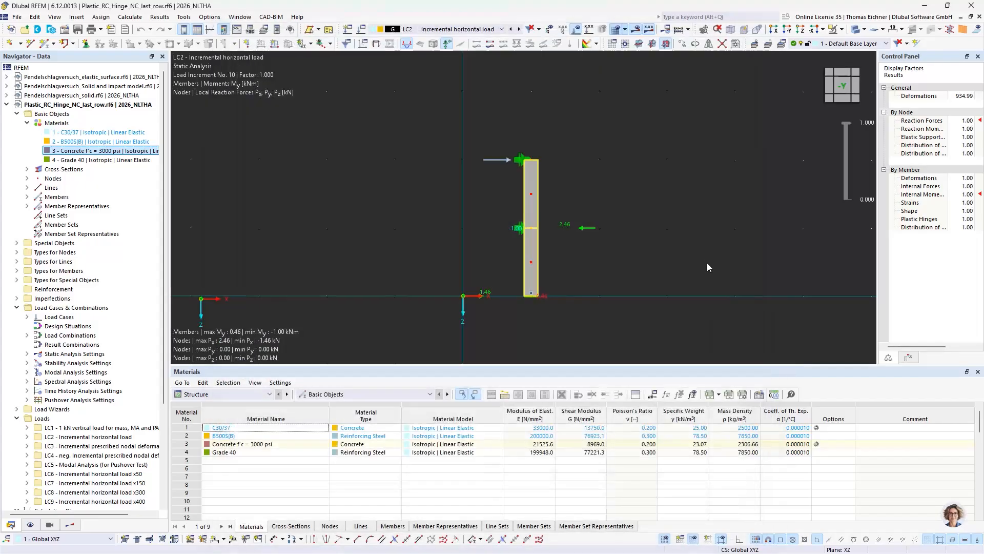
# Step: Reopen the Concrete f'c = 3000 psi material and examine its compressive strength and modulus of rupture values
pyautogui.doubleClick(107, 155)
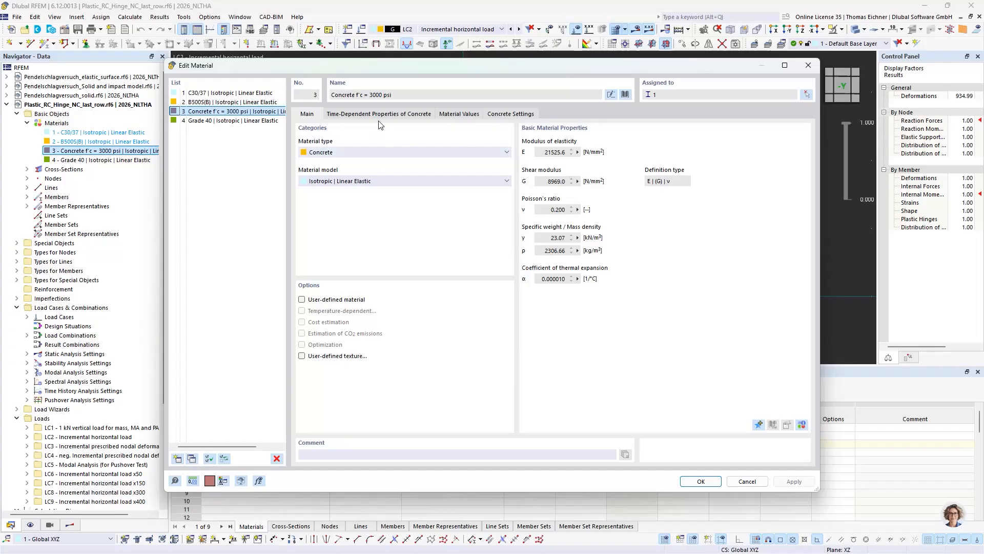
pyautogui.click(457, 114)
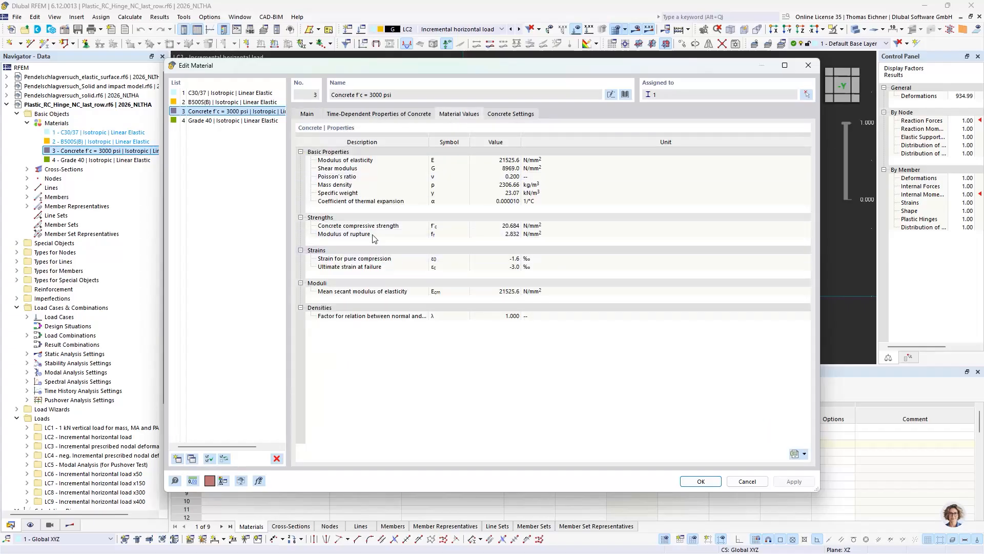
pyautogui.click(490, 235)
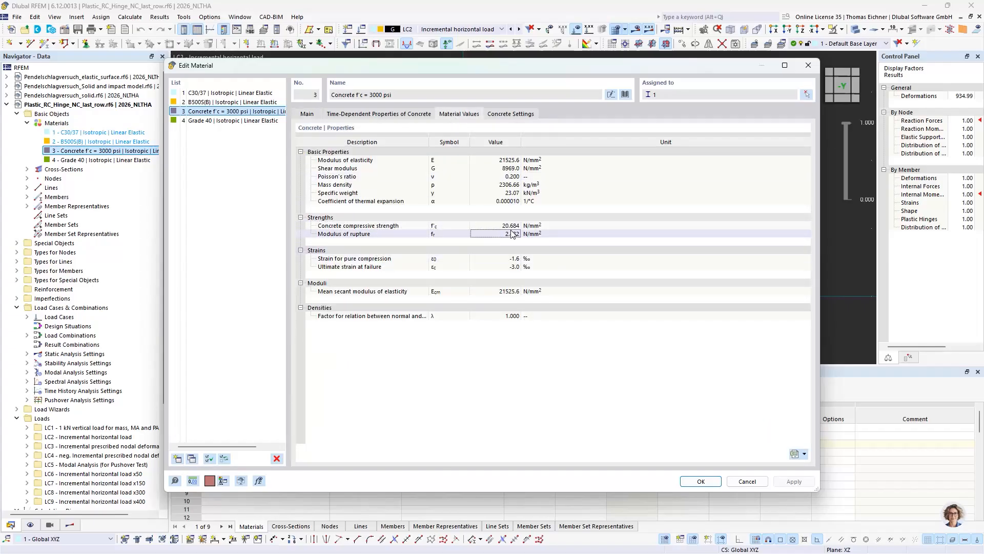
pyautogui.click(507, 228)
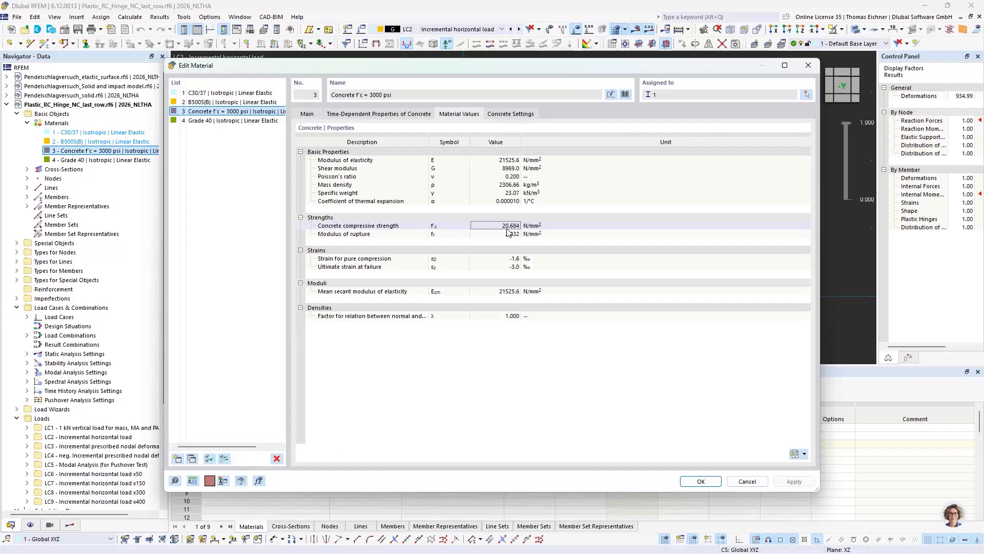
pyautogui.click(307, 114)
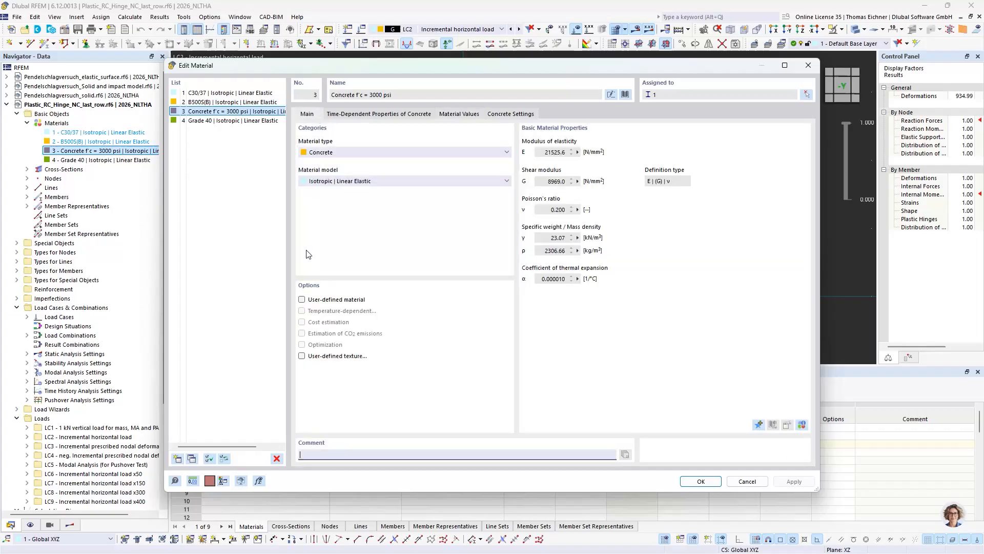
# Step: Make Concrete f'c = 3000 psi a user-defined material and open its concrete compressive strength for editing
pyautogui.click(302, 299)
pyautogui.click(458, 114)
pyautogui.doubleClick(502, 225)
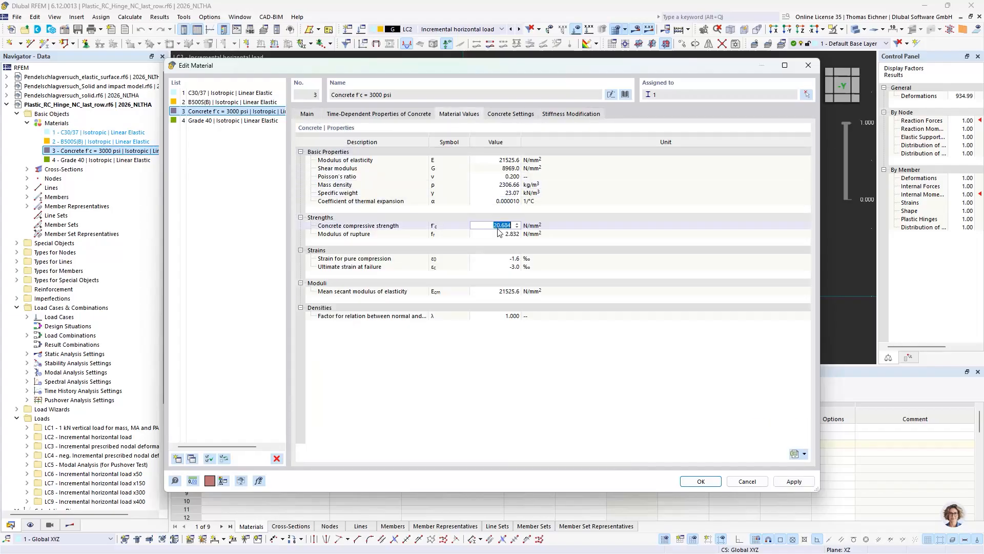
pyautogui.press('Return')
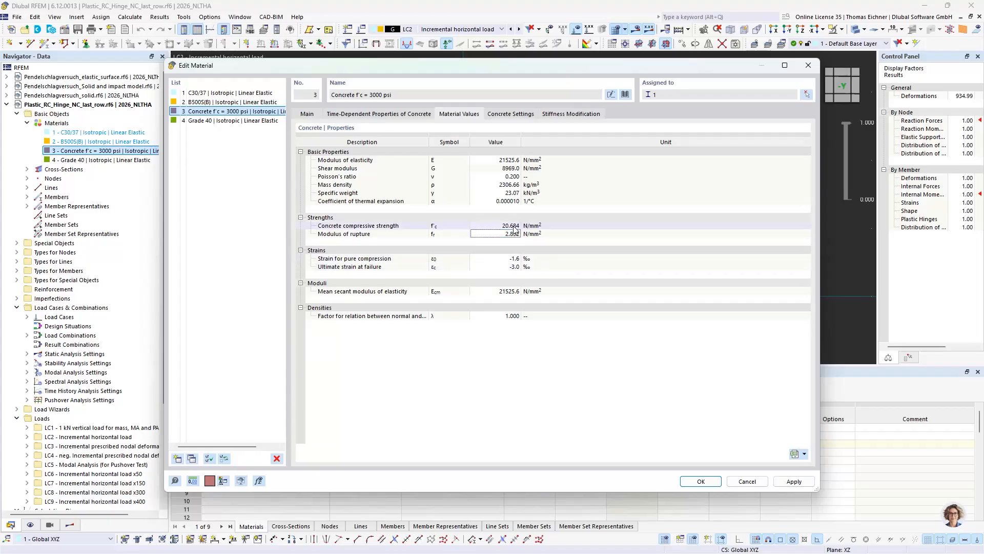
pyautogui.doubleClick(494, 226)
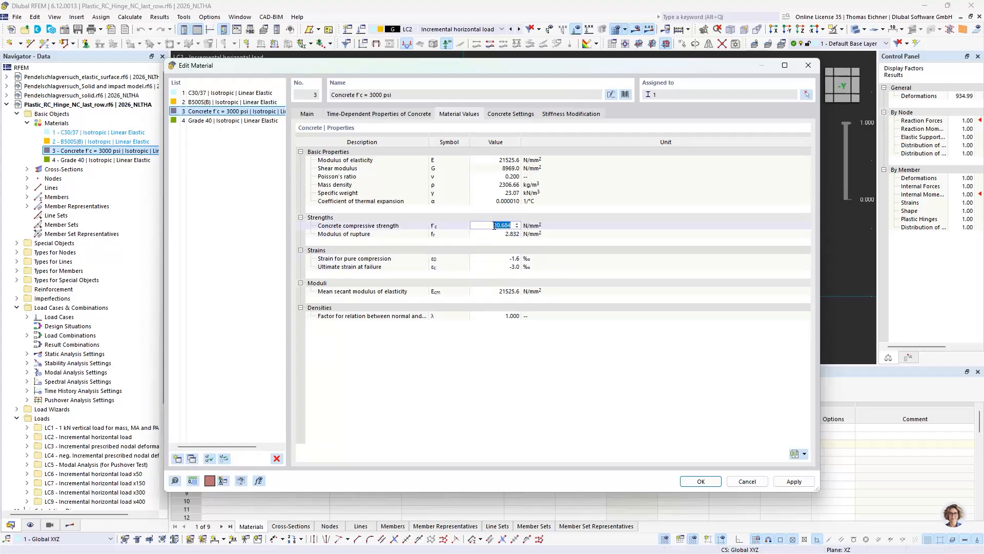
# Step: Examine the characteristic and mean cylinder compressive strengths of material C30/37, and cancel the material edits
pyautogui.click(237, 95)
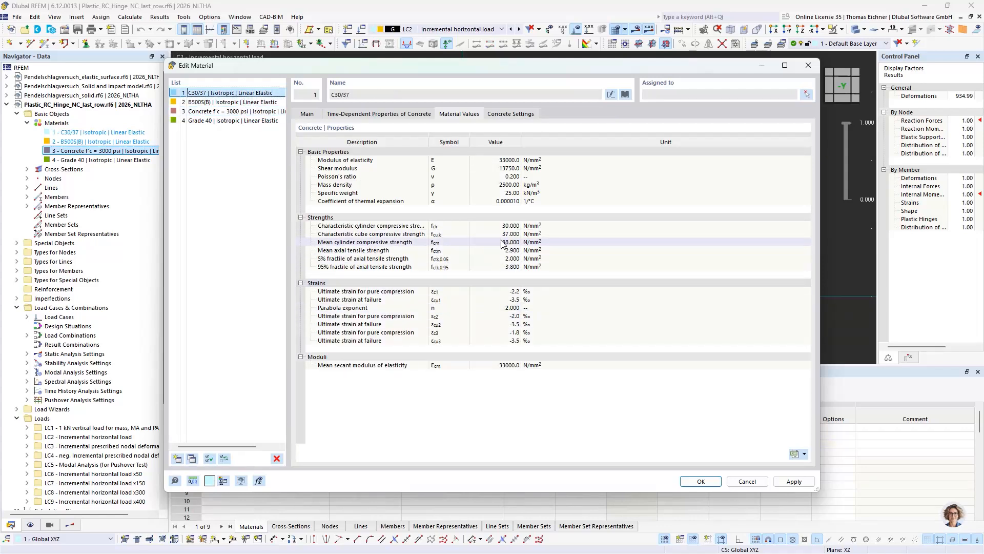
pyautogui.click(367, 245)
pyautogui.click(488, 244)
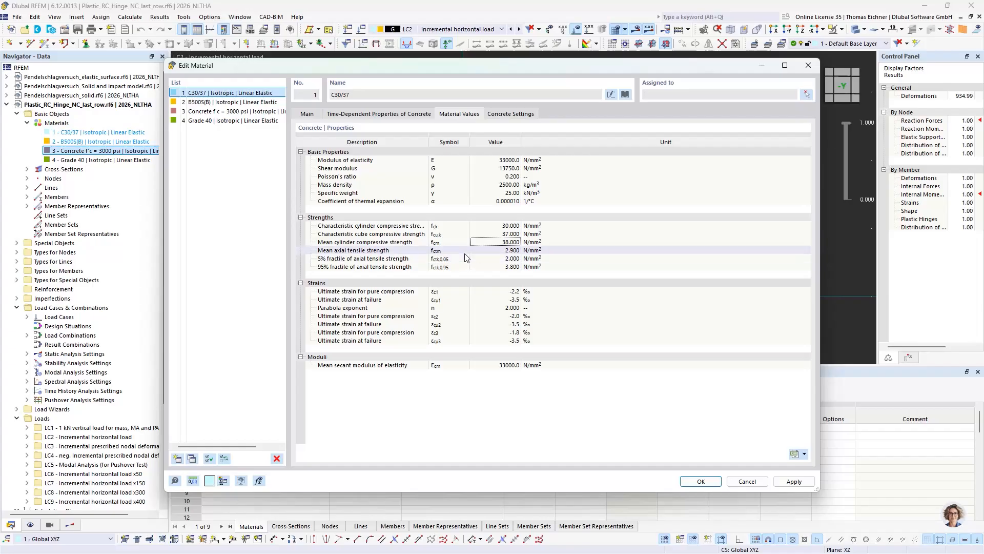
pyautogui.click(458, 227)
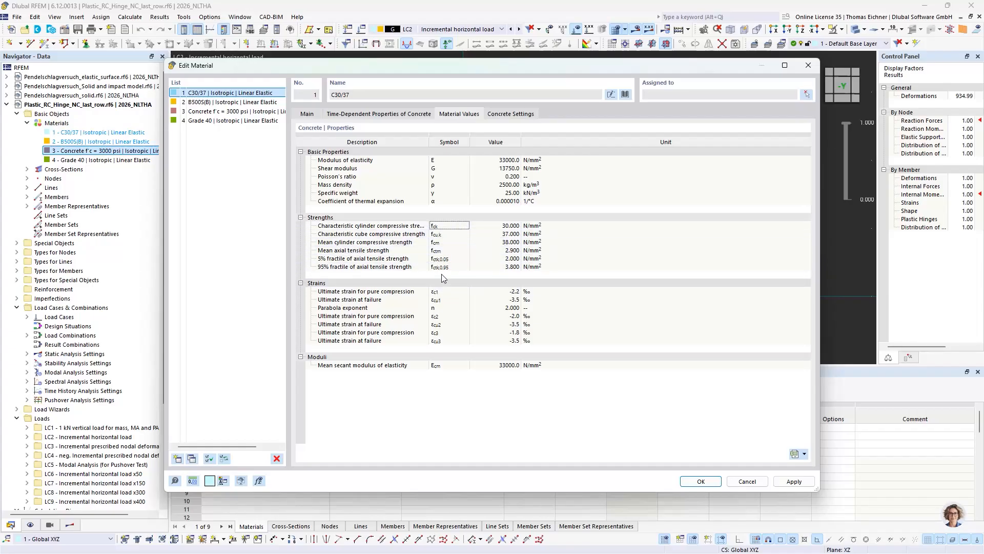
pyautogui.click(747, 481)
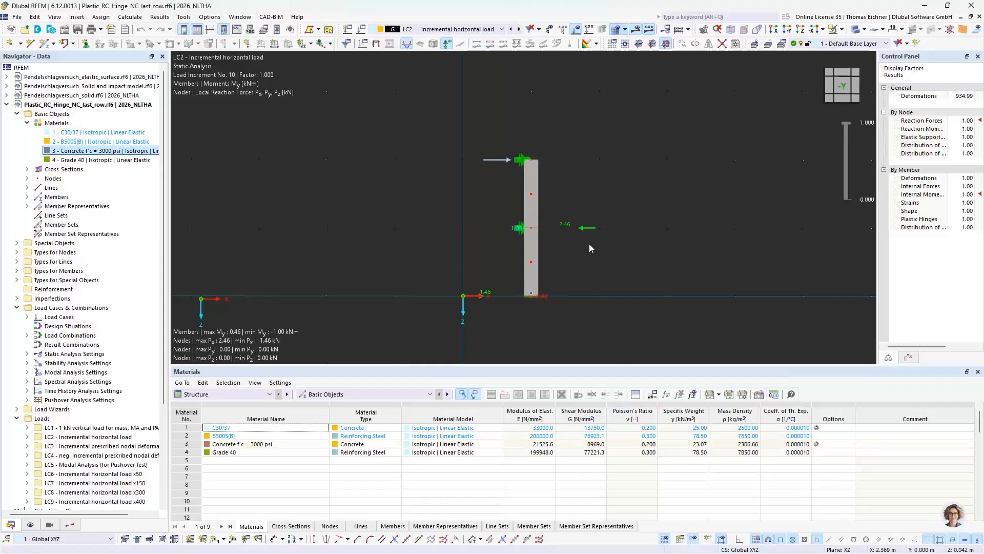
# Step: Switch to the Autotest01_RC_hinge.rf6 model and display load case LC2
pyautogui.scroll(1, 477, 224)
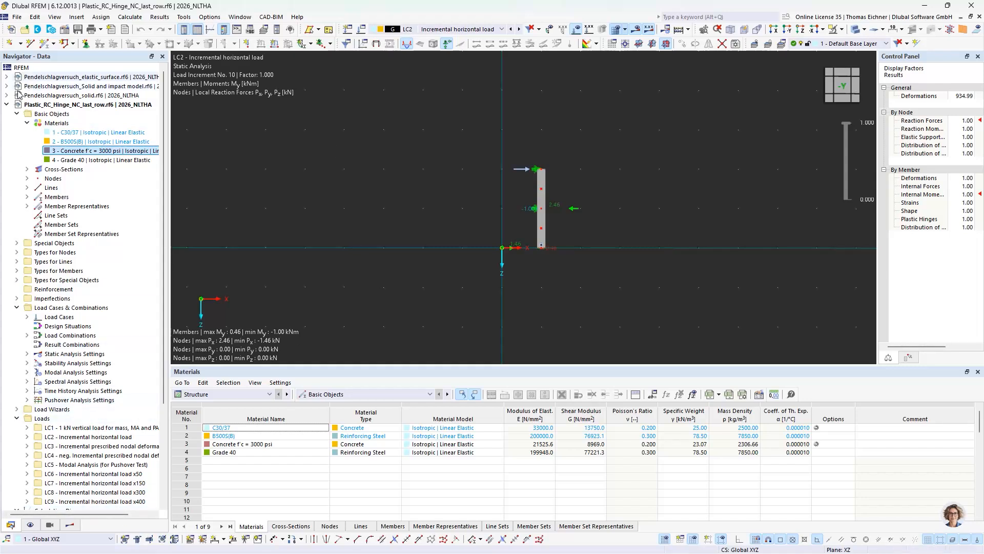
pyautogui.click(6, 104)
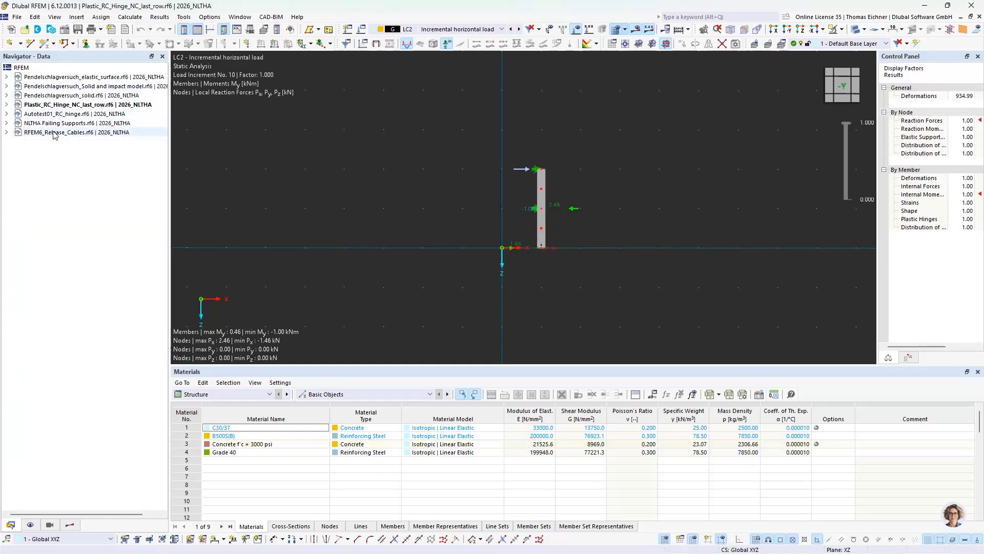
pyautogui.click(60, 114)
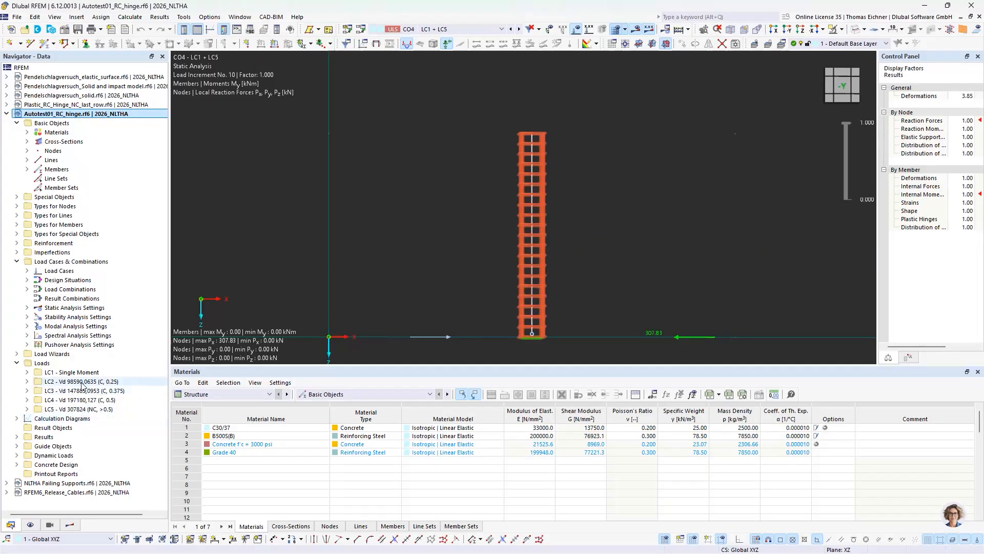
pyautogui.doubleClick(81, 382)
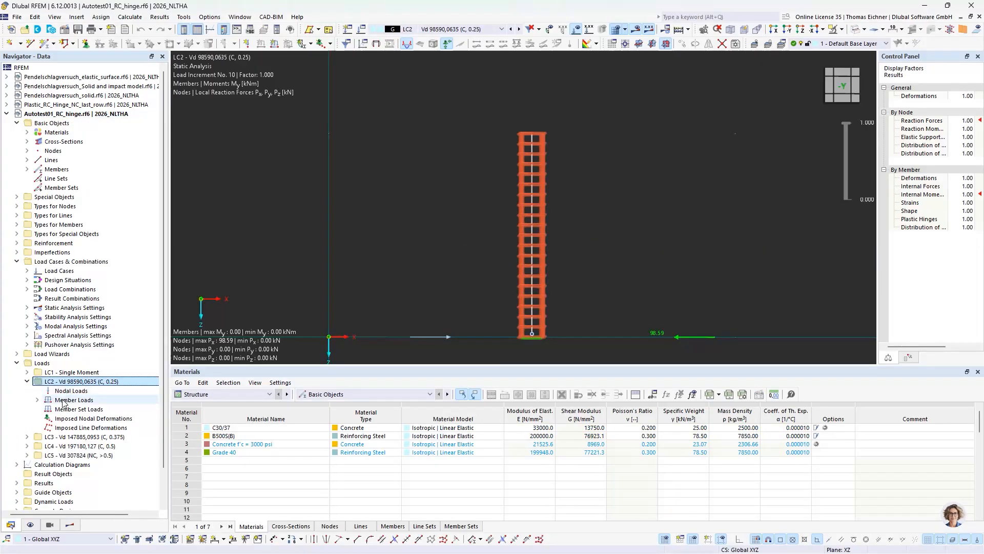
pyautogui.click(38, 400)
pyautogui.click(27, 381)
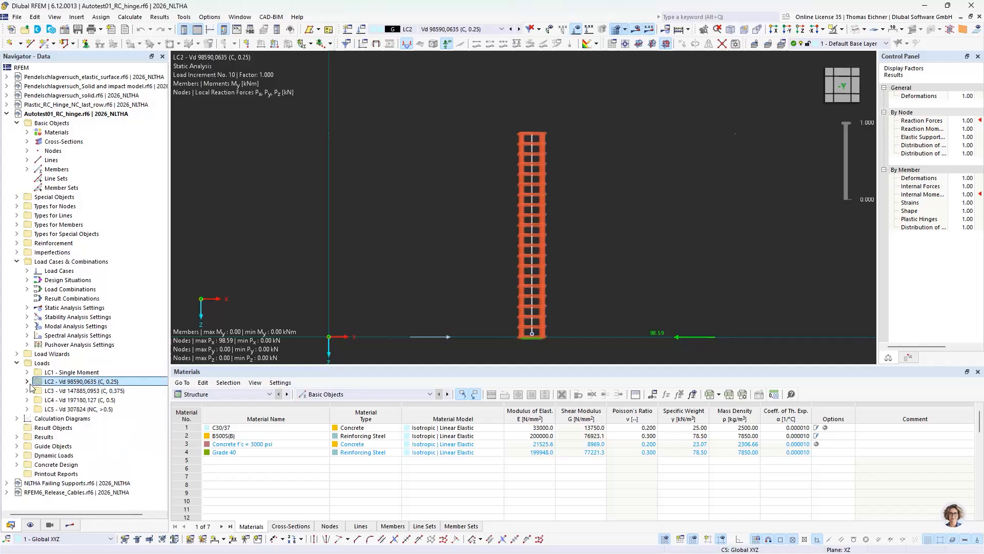
# Step: Open calculation diagram CD13 and compare the hinge moment My increment diagrams CD14, CD18 and CD22
pyautogui.click(17, 418)
pyautogui.scroll(-4, 62, 369)
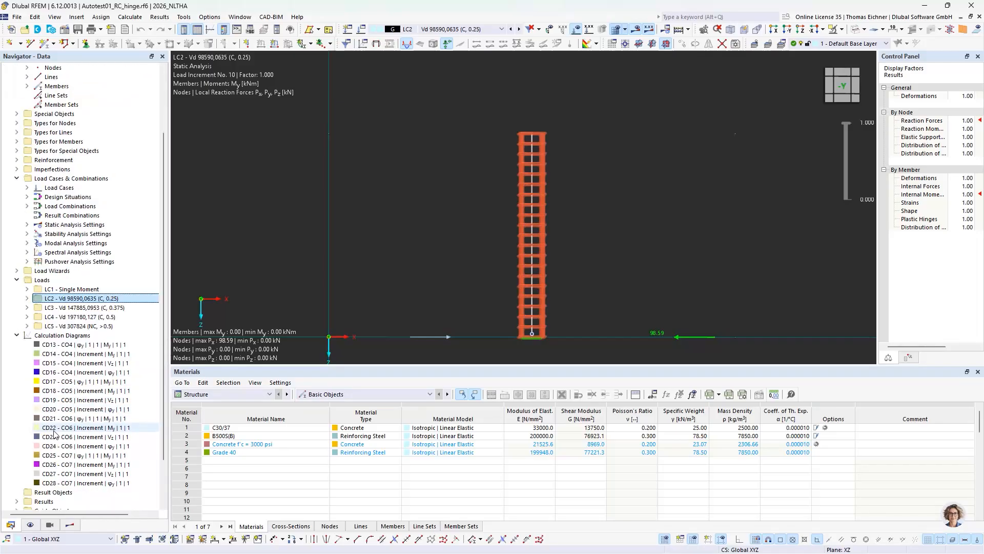
pyautogui.click(82, 318)
pyautogui.doubleClick(82, 318)
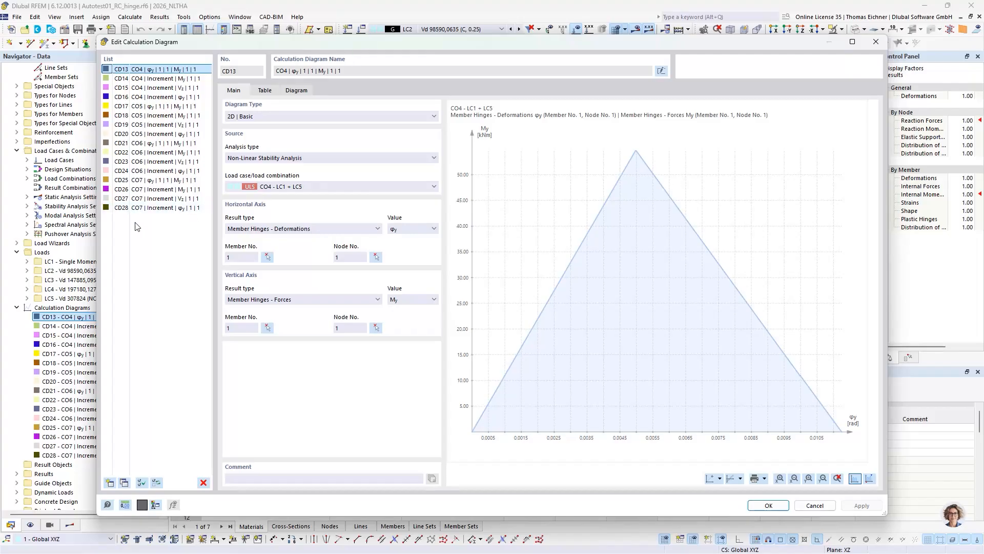
pyautogui.click(148, 78)
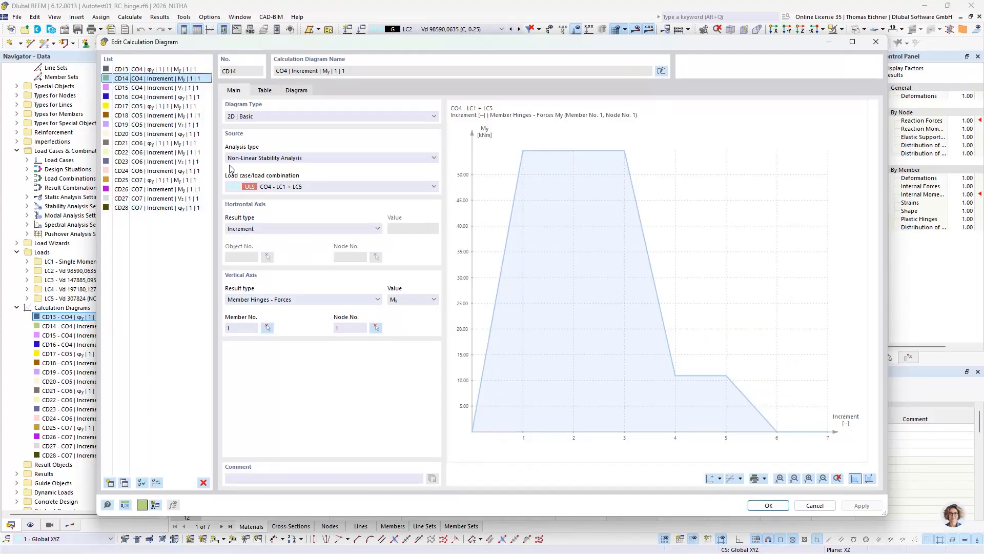
pyautogui.click(154, 115)
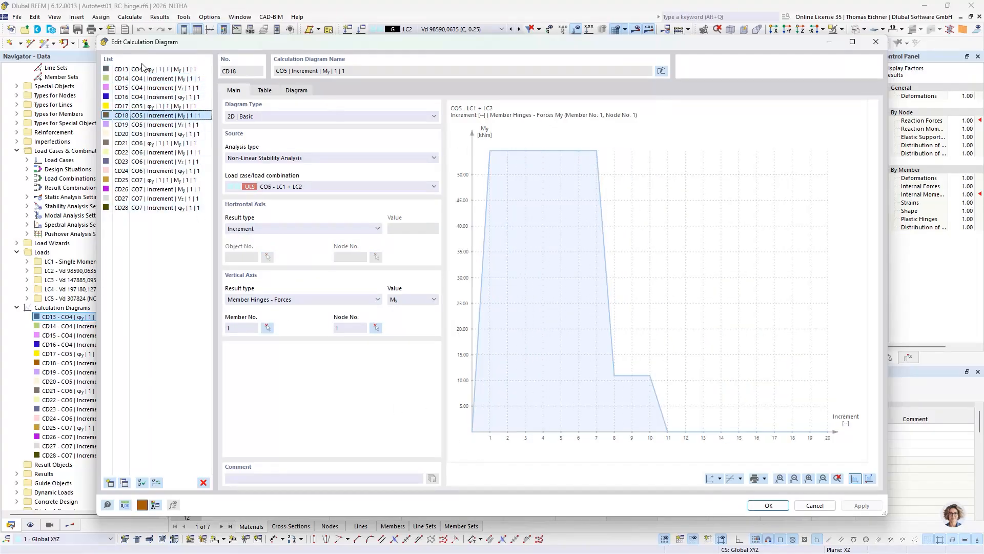
pyautogui.click(174, 152)
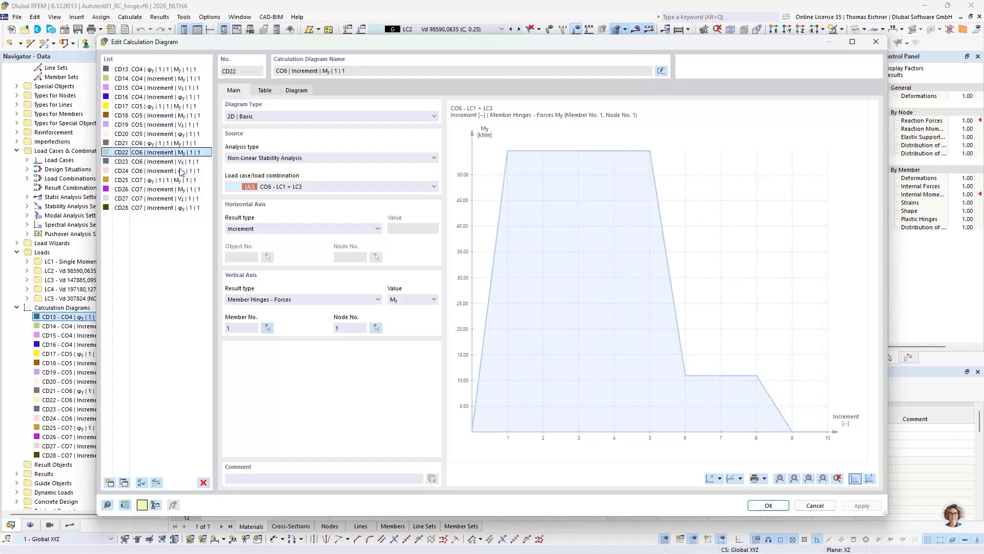
# Step: Compare the hinge shear force Vz increment diagrams CD15, CD19 and CD23
pyautogui.click(174, 88)
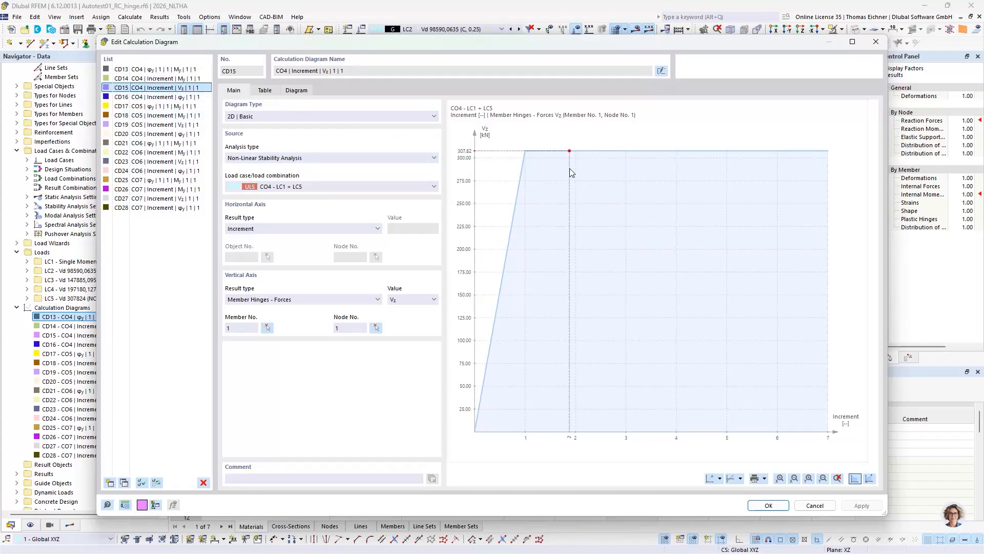
pyautogui.click(182, 126)
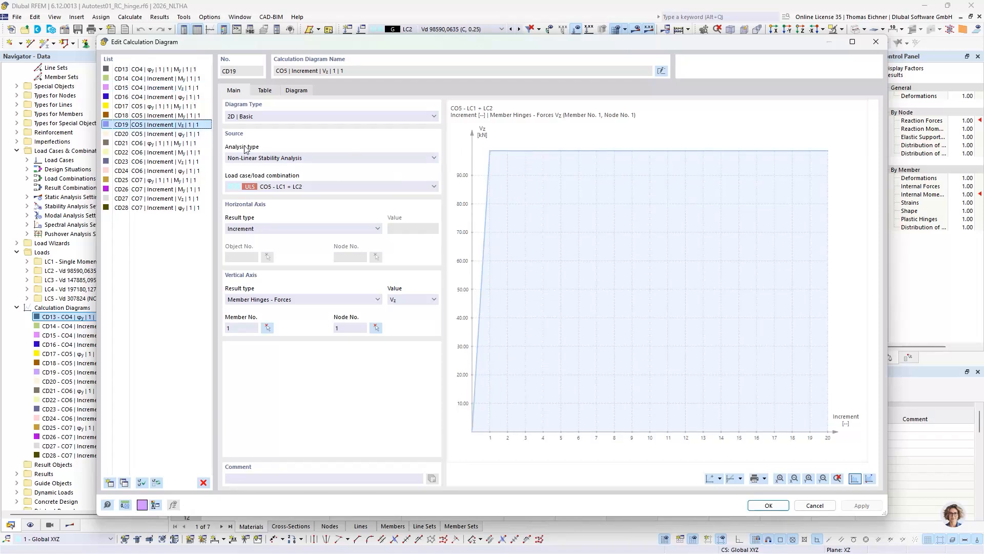
pyautogui.click(188, 162)
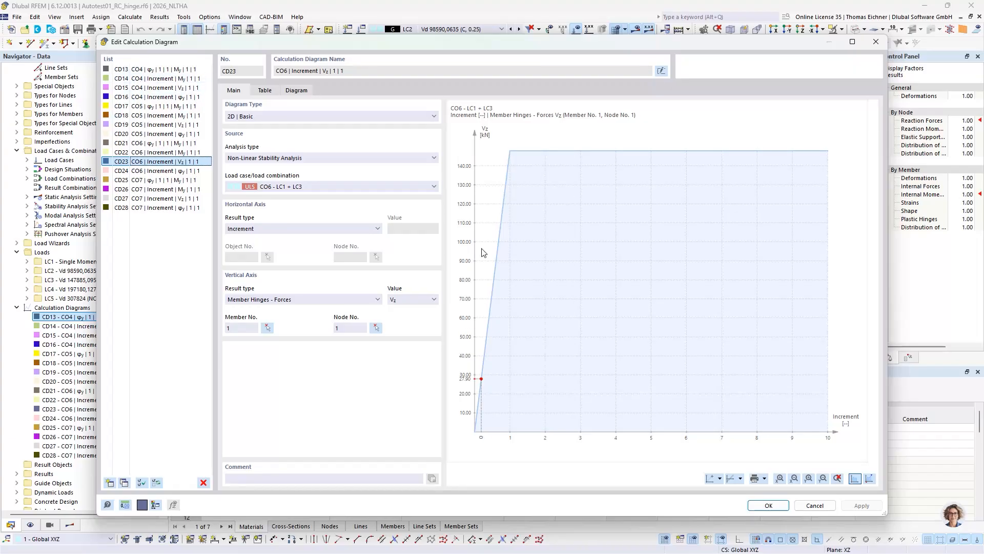
# Step: Examine the My and φy values in the increment table of diagram CD13, and switch to the ASCE 41-17 presentation slide
pyautogui.click(204, 70)
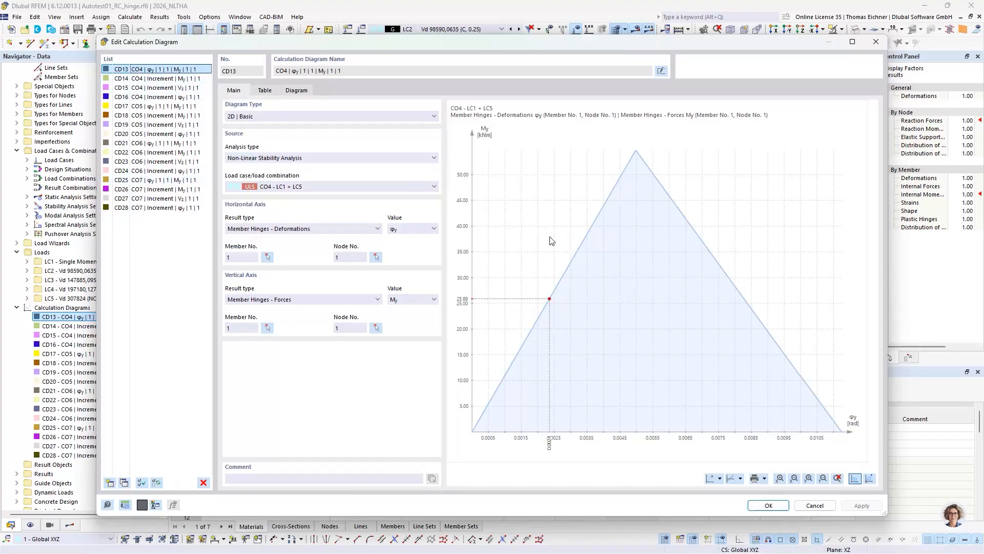
pyautogui.click(265, 91)
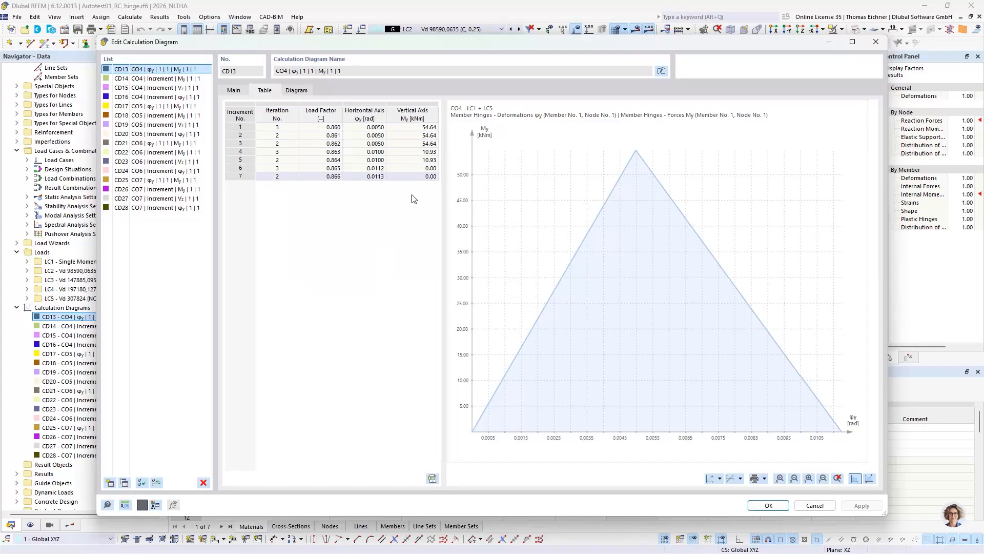
pyautogui.click(417, 128)
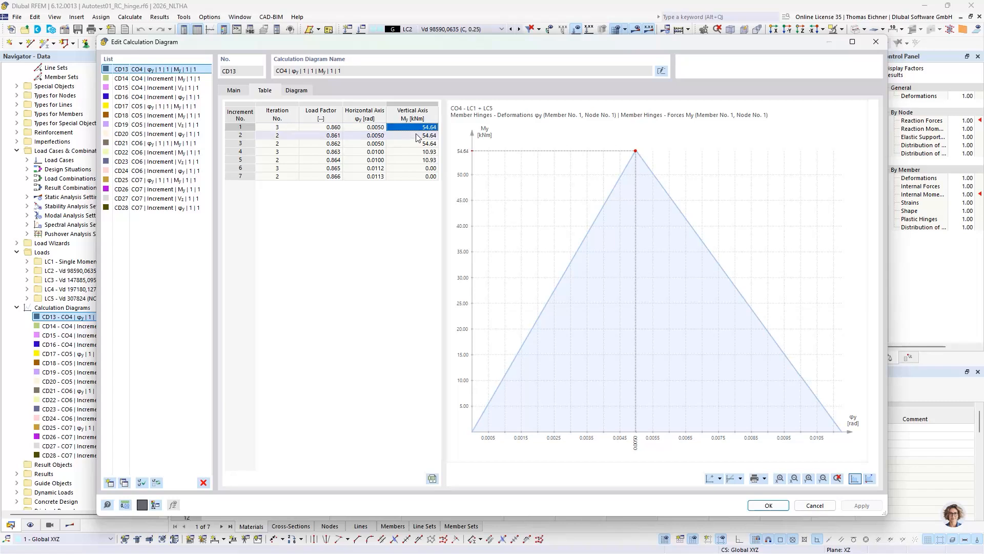
pyautogui.click(415, 136)
pyautogui.click(413, 129)
pyautogui.click(413, 136)
pyautogui.click(414, 143)
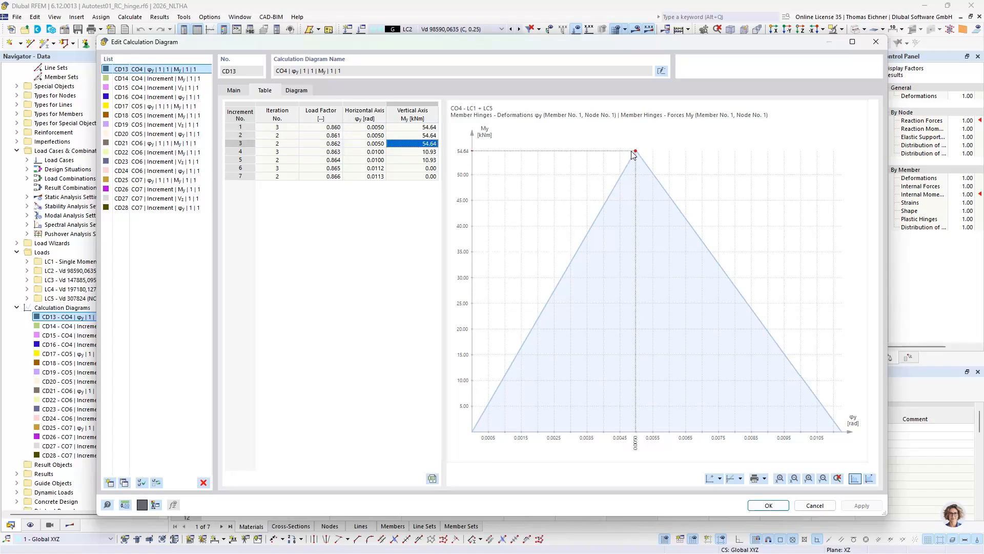
pyautogui.click(376, 146)
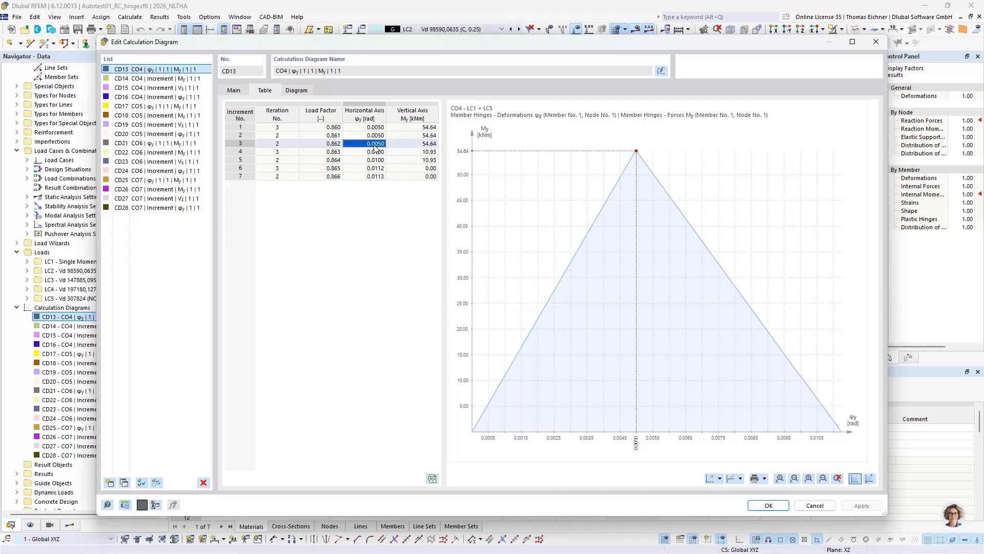
pyautogui.click(373, 152)
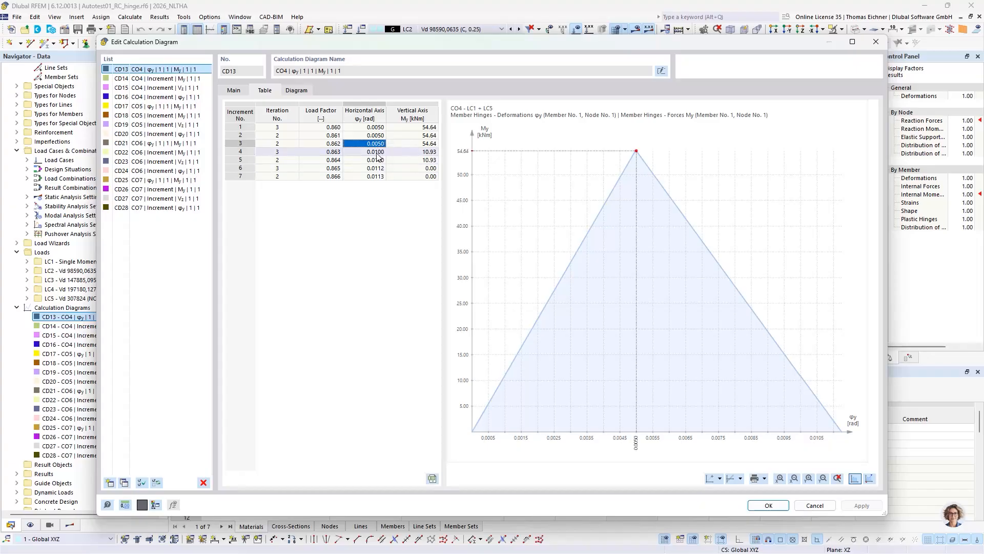
pyautogui.click(364, 168)
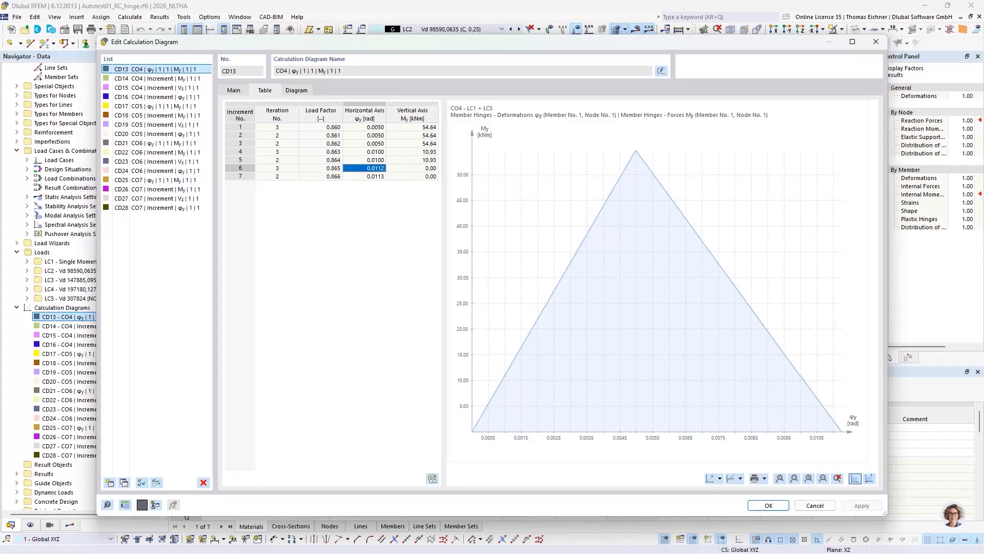
pyautogui.hotkey('alt', 'Tab')
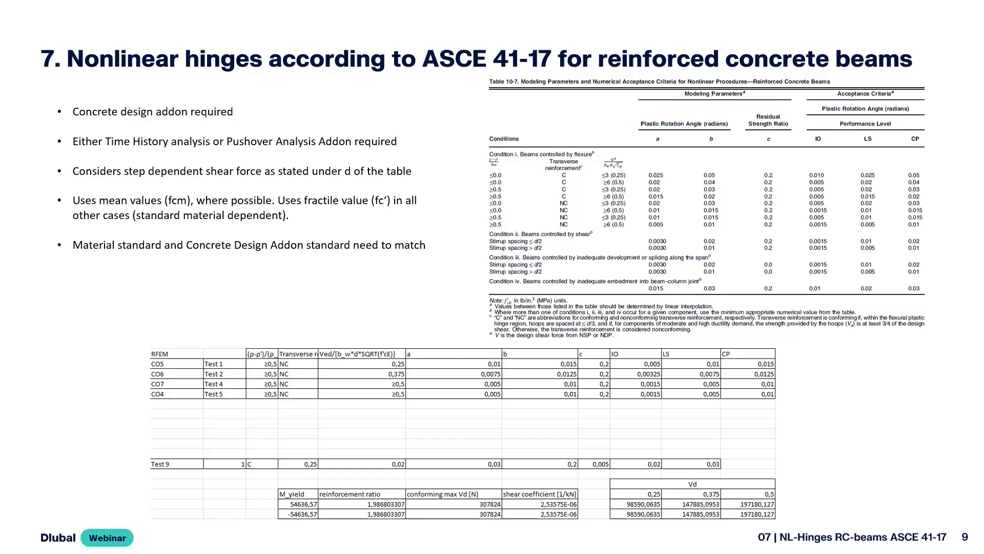